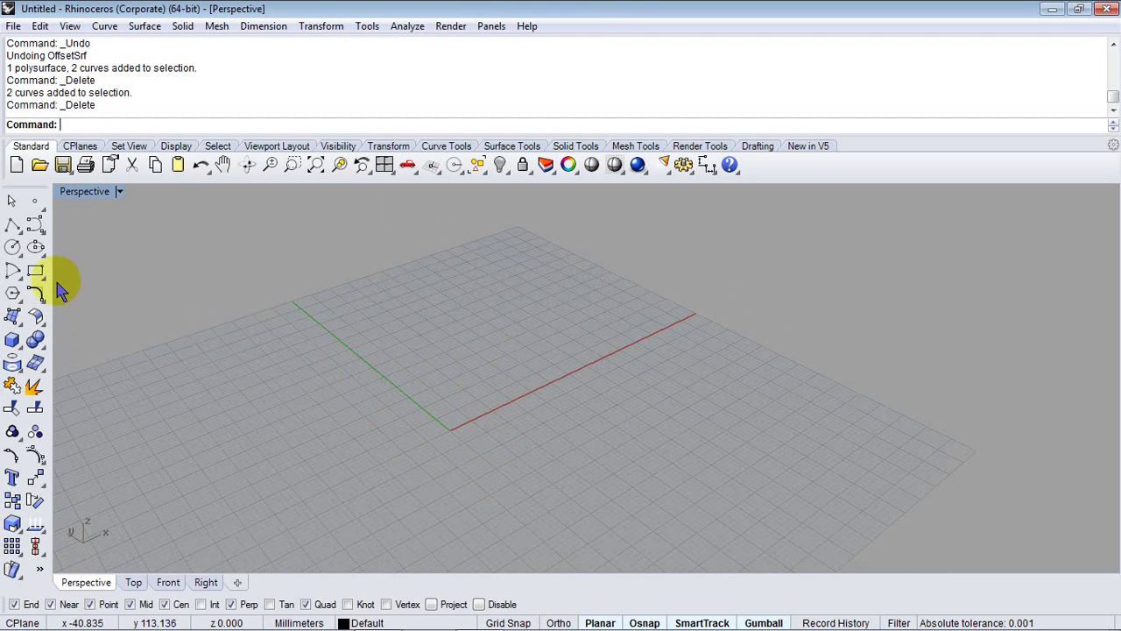
Step: Draw a three-point arc in the Top view with the StartPoint option, curving outward from just below the origin towards the upper left
left_click(12, 273)
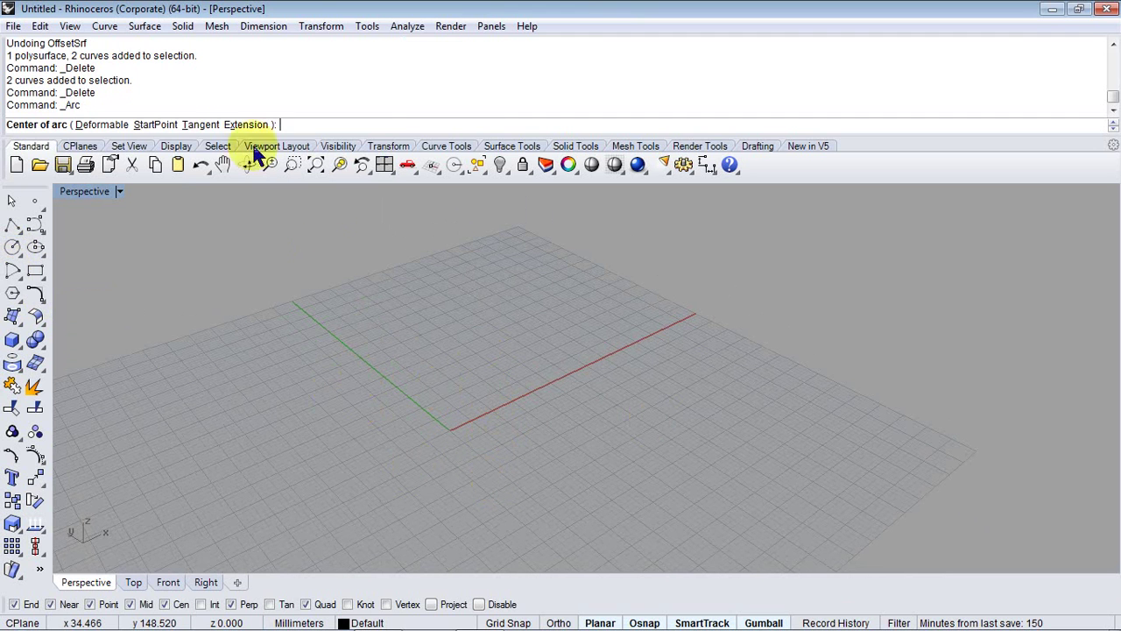
left_click(159, 125)
scroll(488, 445, "up", 3)
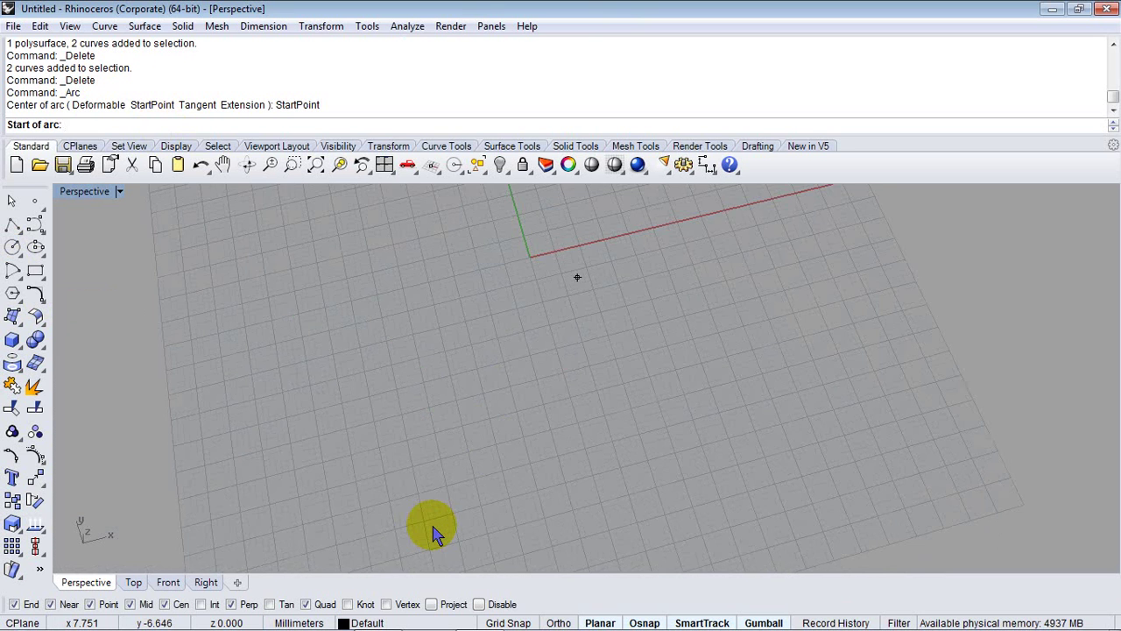
right_click_drag(433, 526, 420, 519)
left_click(133, 583)
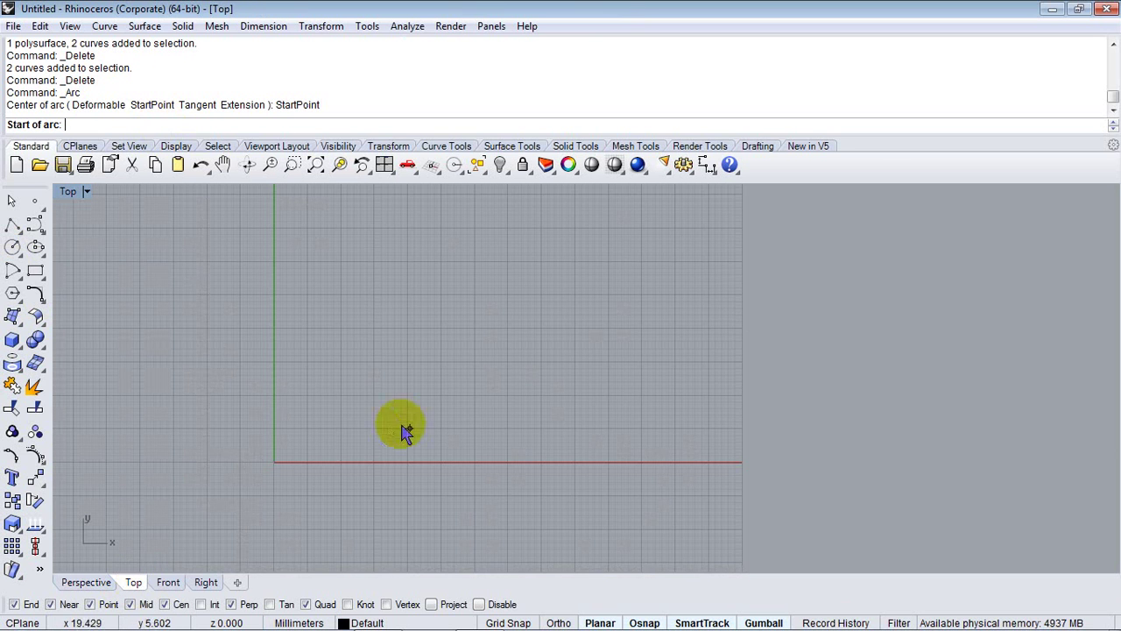
right_click_drag(213, 496, 317, 504)
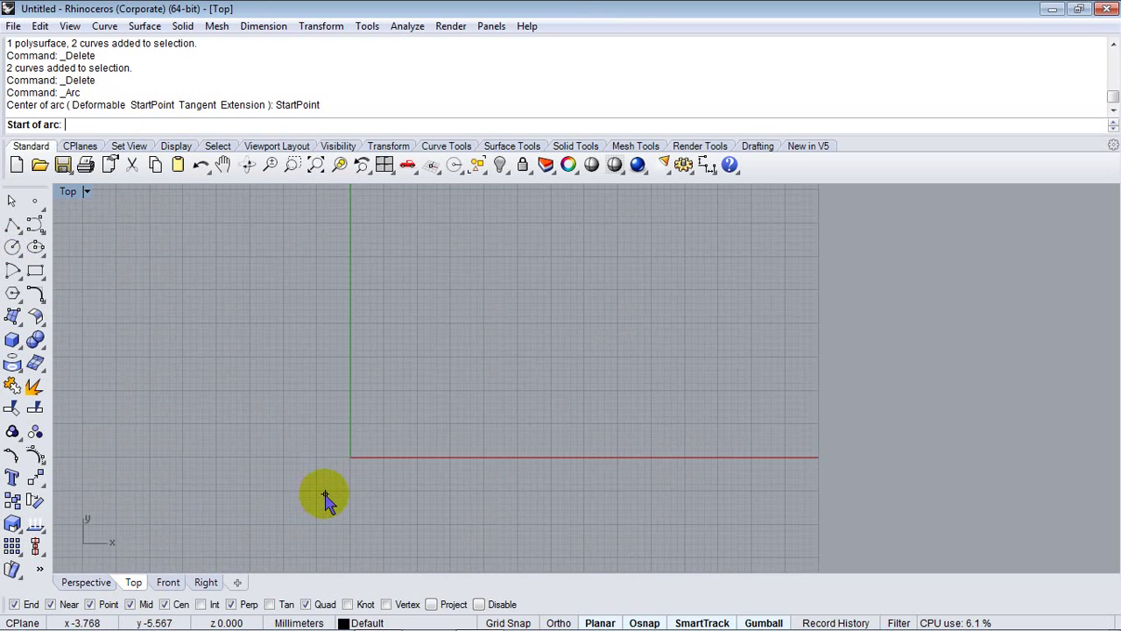
left_click(341, 489)
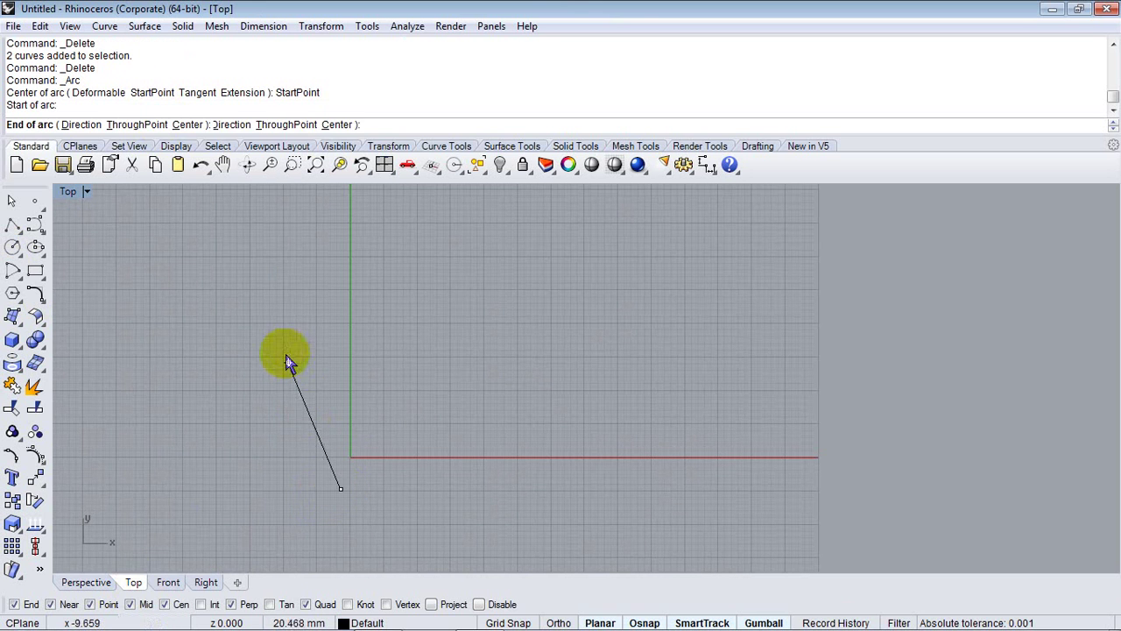
left_click(268, 304)
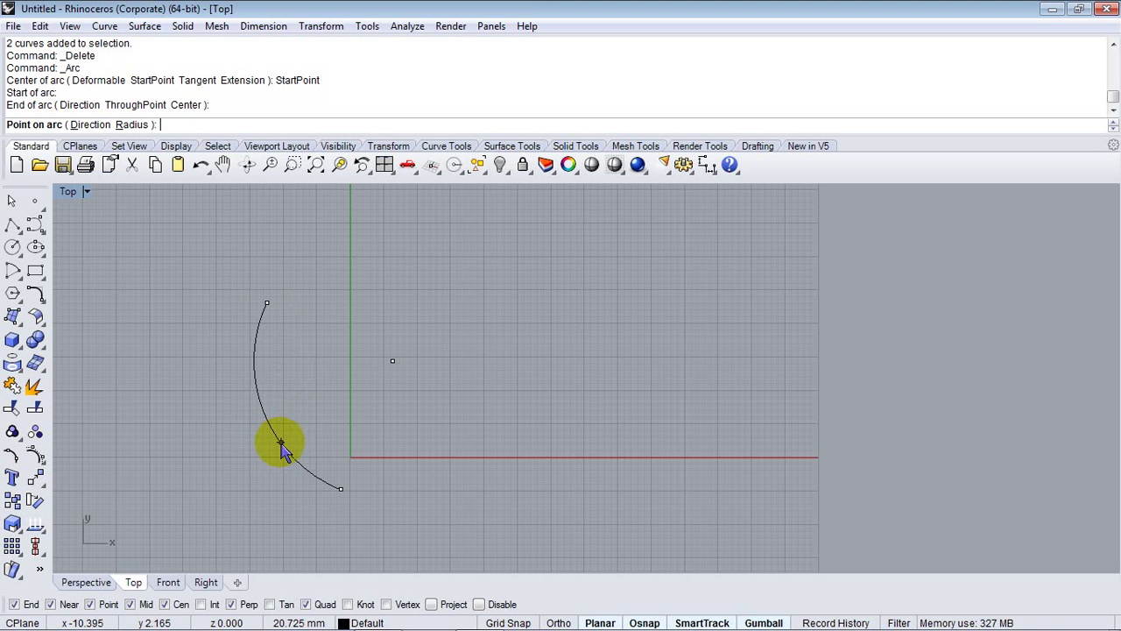
left_click(280, 444)
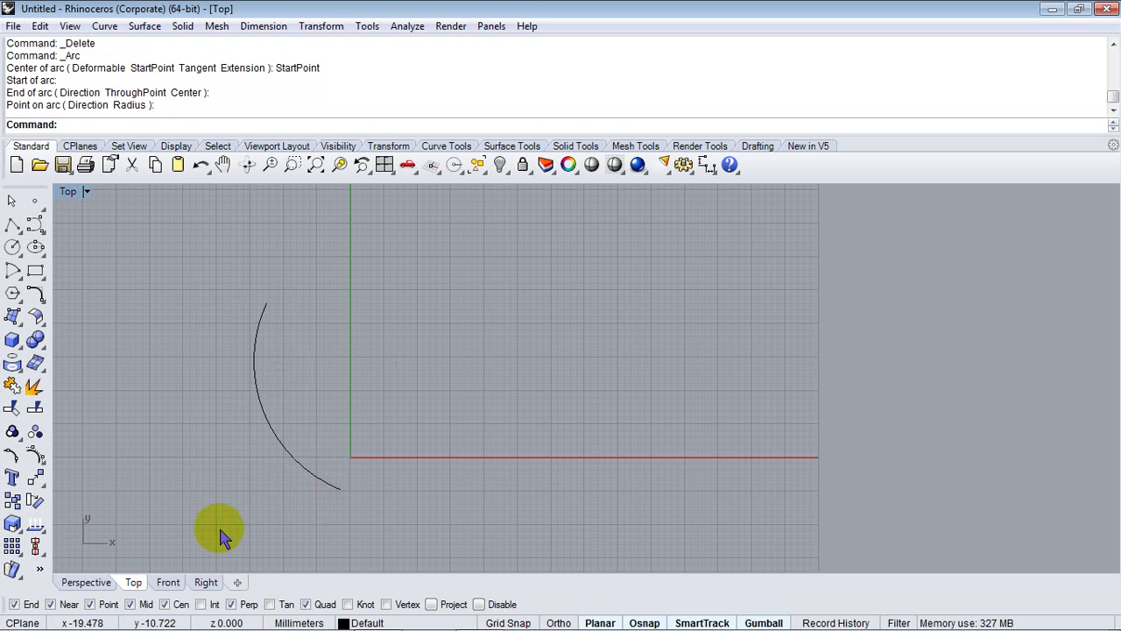
Step: Draw a tall three-point arc in the Right view, rising from the base arc's far end and bulging outward
left_click(85, 586)
right_click_drag(370, 446, 412, 476)
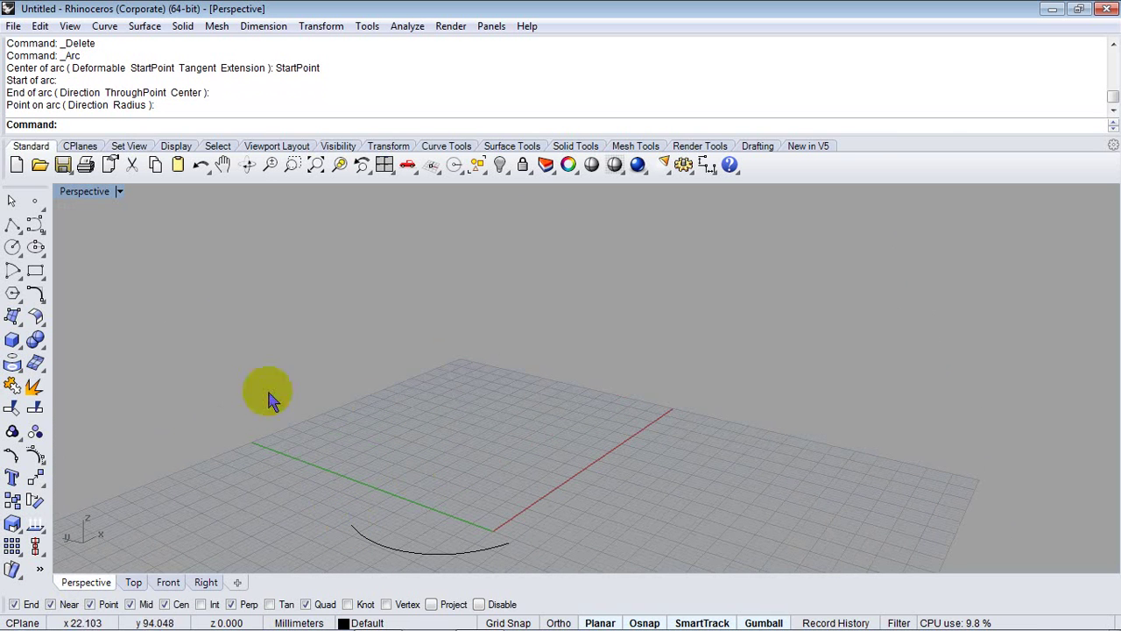
right_click_drag(379, 473, 386, 416)
key("Return")
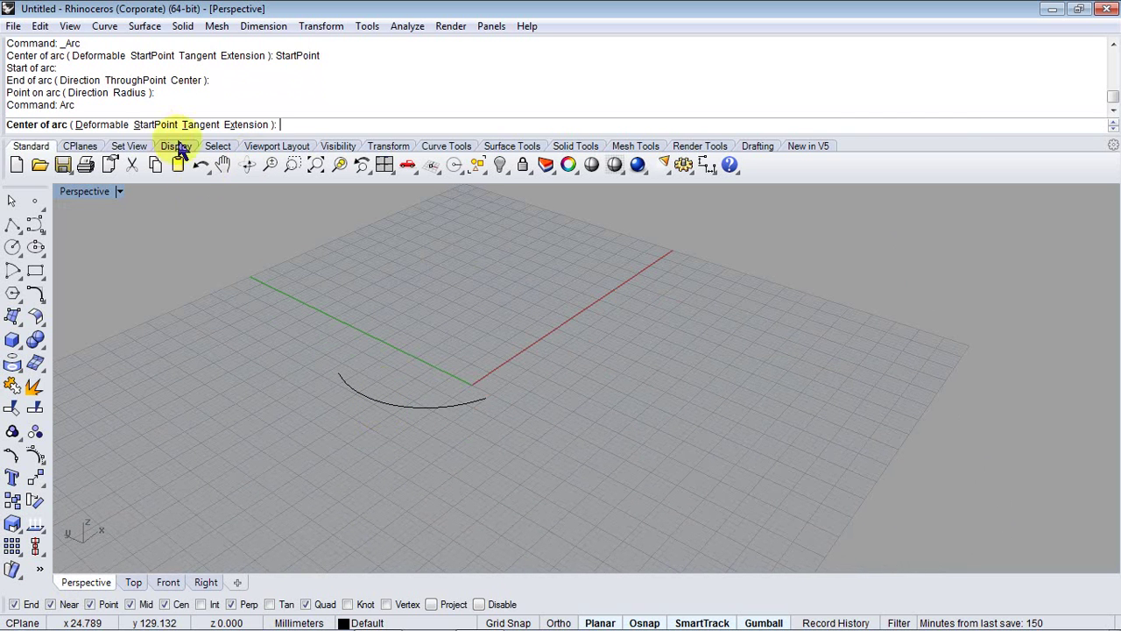
left_click(158, 125)
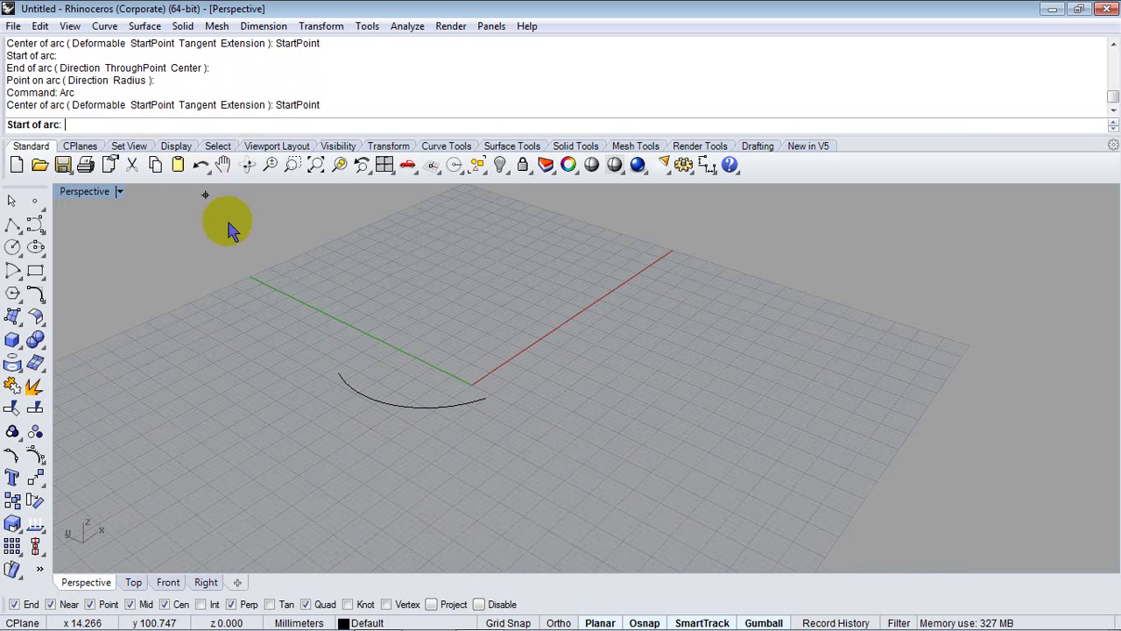
left_click(339, 374)
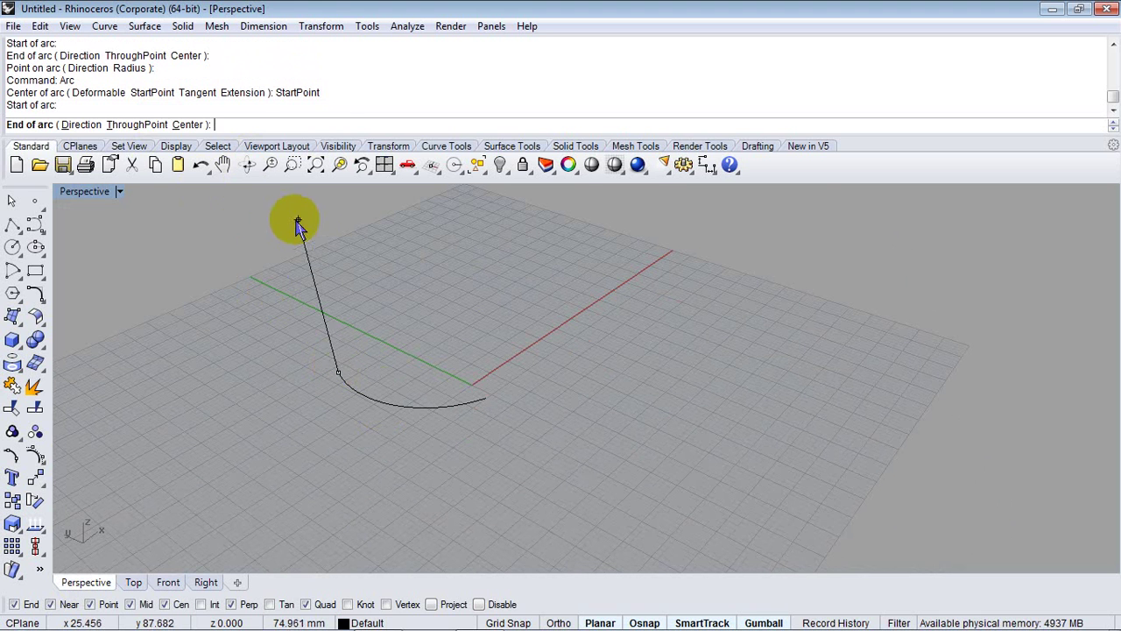
double_click(84, 194)
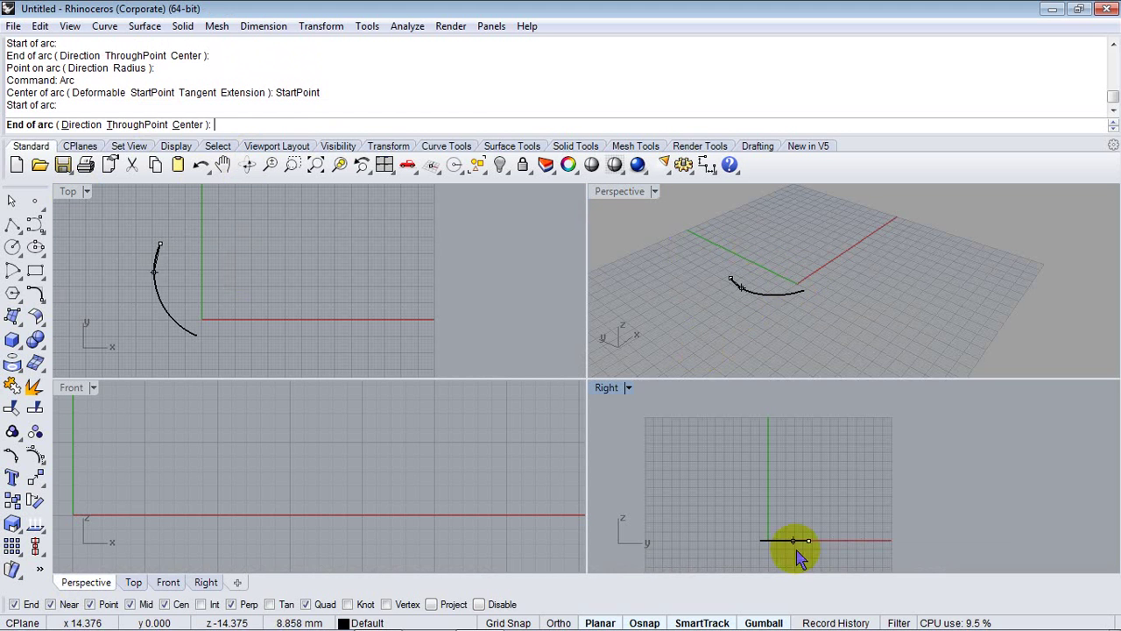
right_click_drag(846, 496, 769, 522)
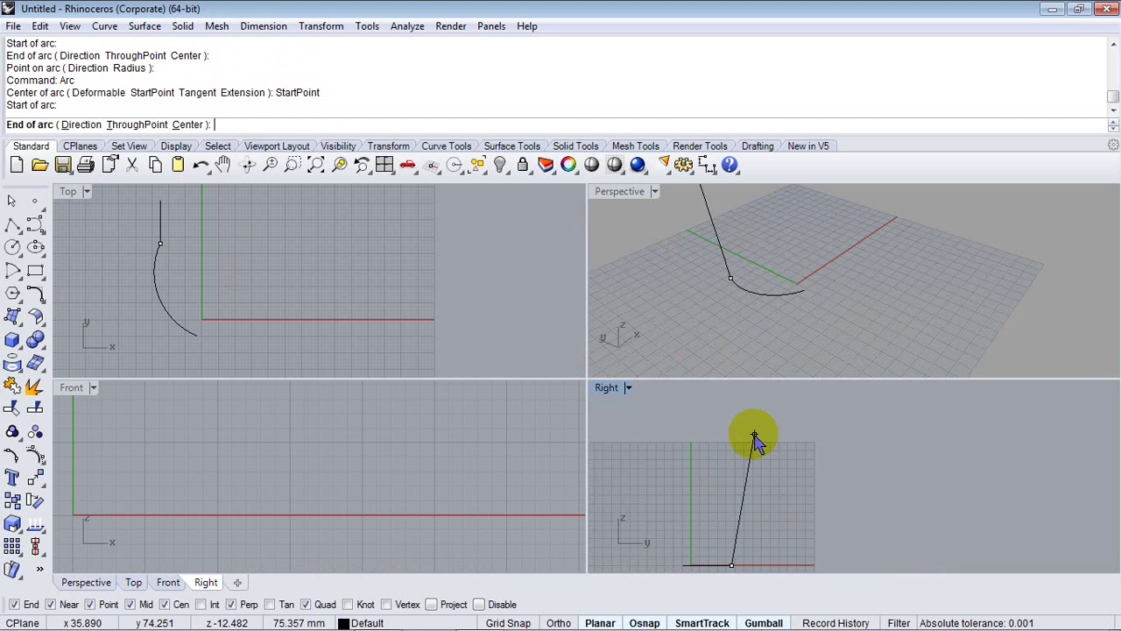
left_click(758, 383)
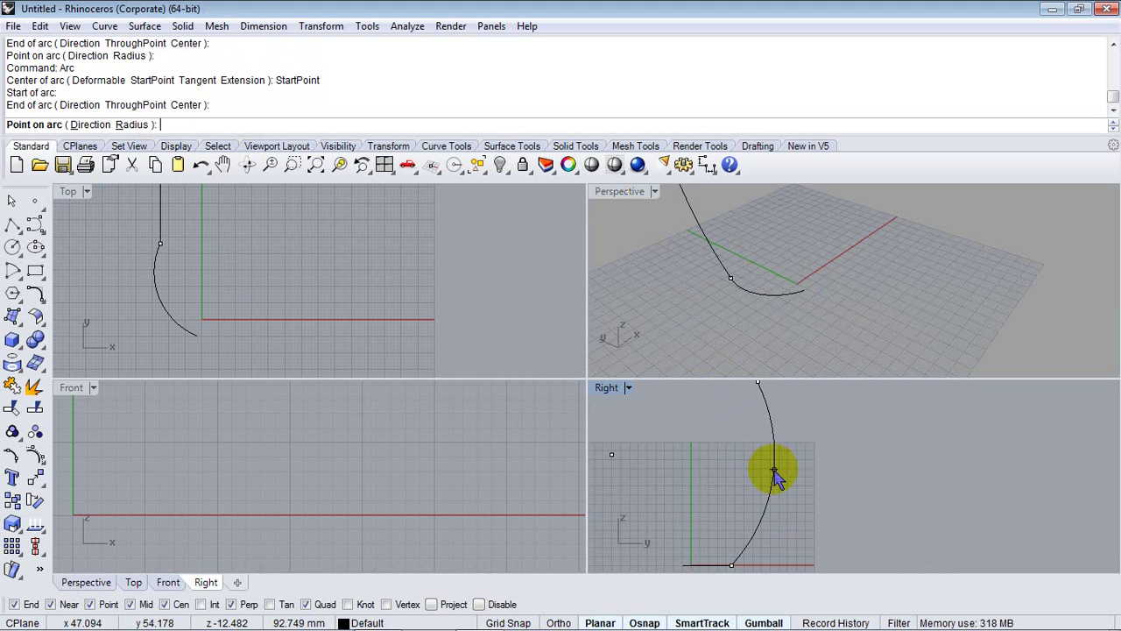
left_click(775, 474)
Step: Draw a shorter upright three-point arc in the Right view, starting at the base arc's other end near the origin
right_click_drag(841, 283, 801, 325)
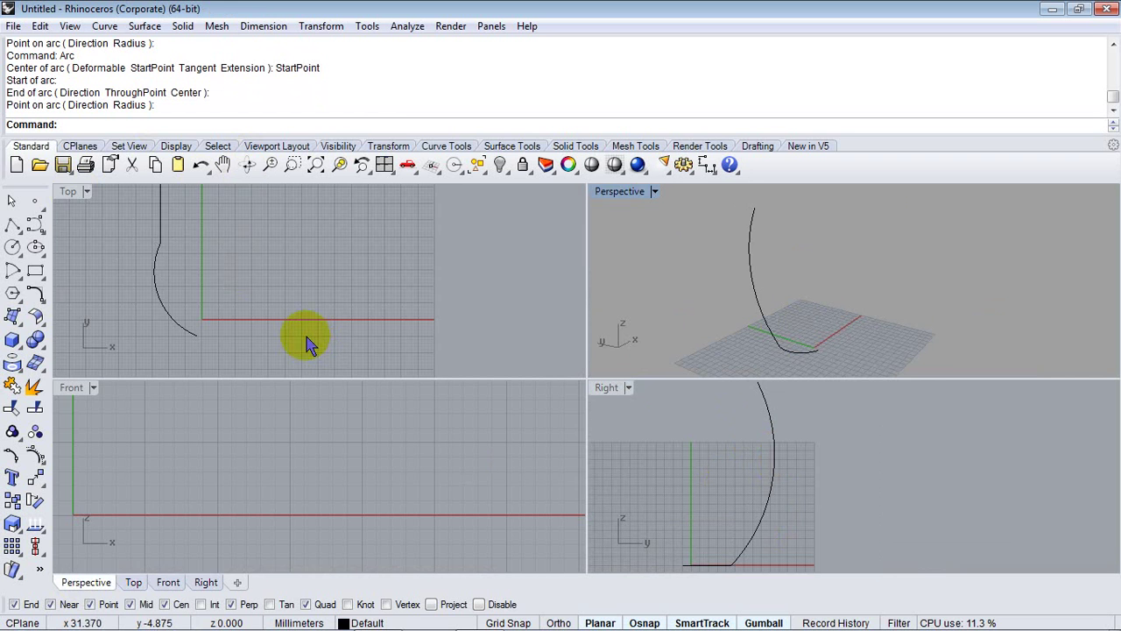
right_click_drag(307, 344, 345, 321)
right_click_drag(868, 325, 819, 343)
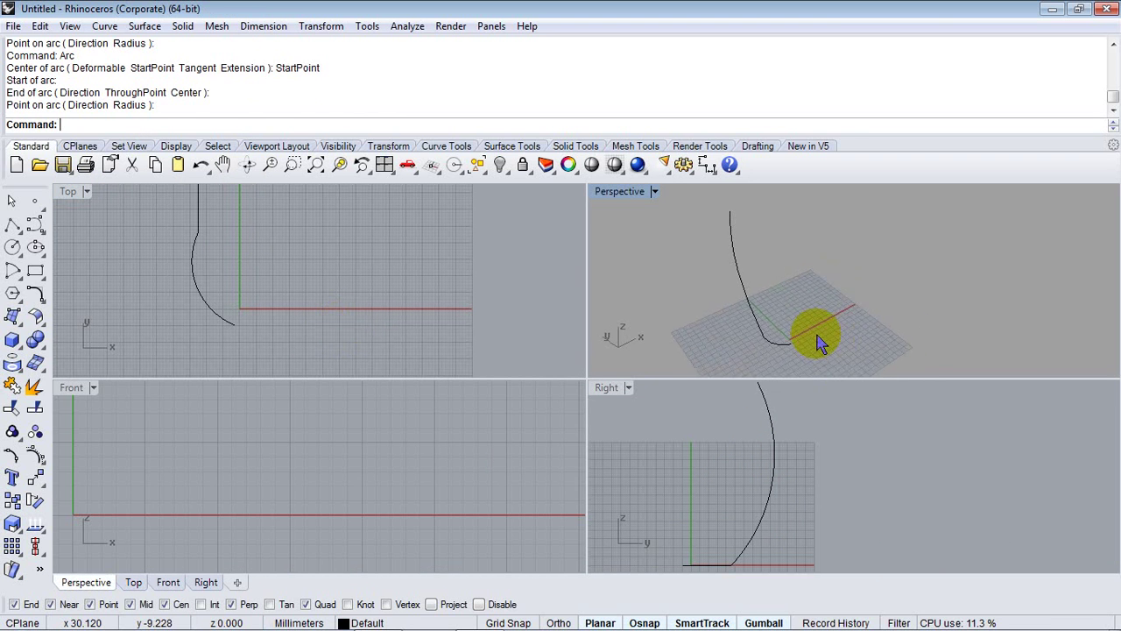
scroll(817, 335, "up", 3)
type("Arc")
key("Return")
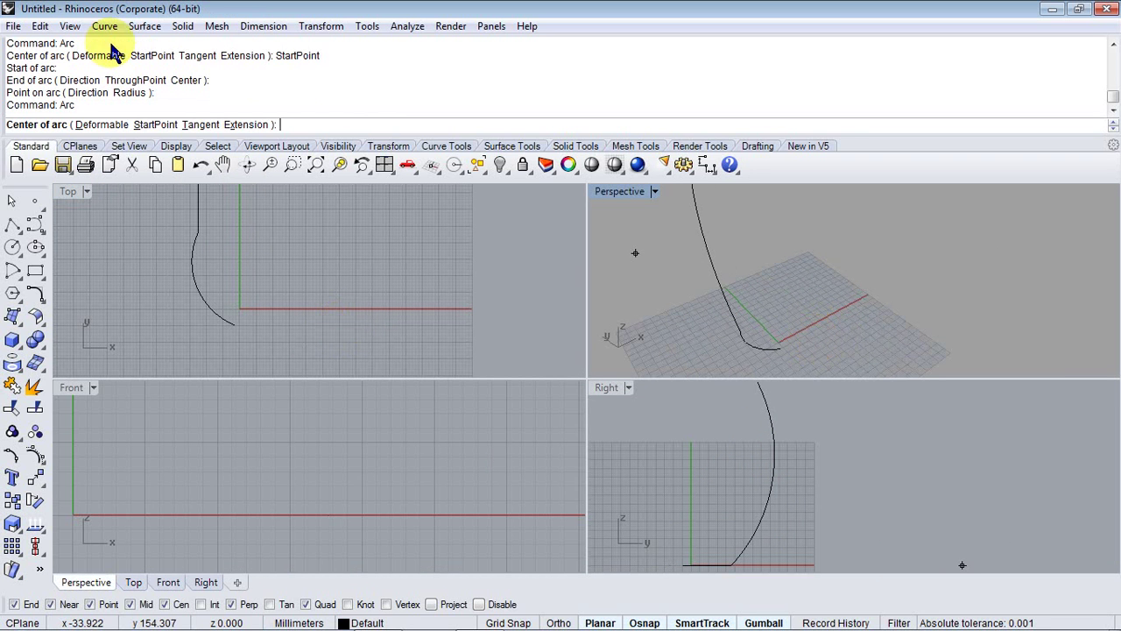
left_click(162, 125)
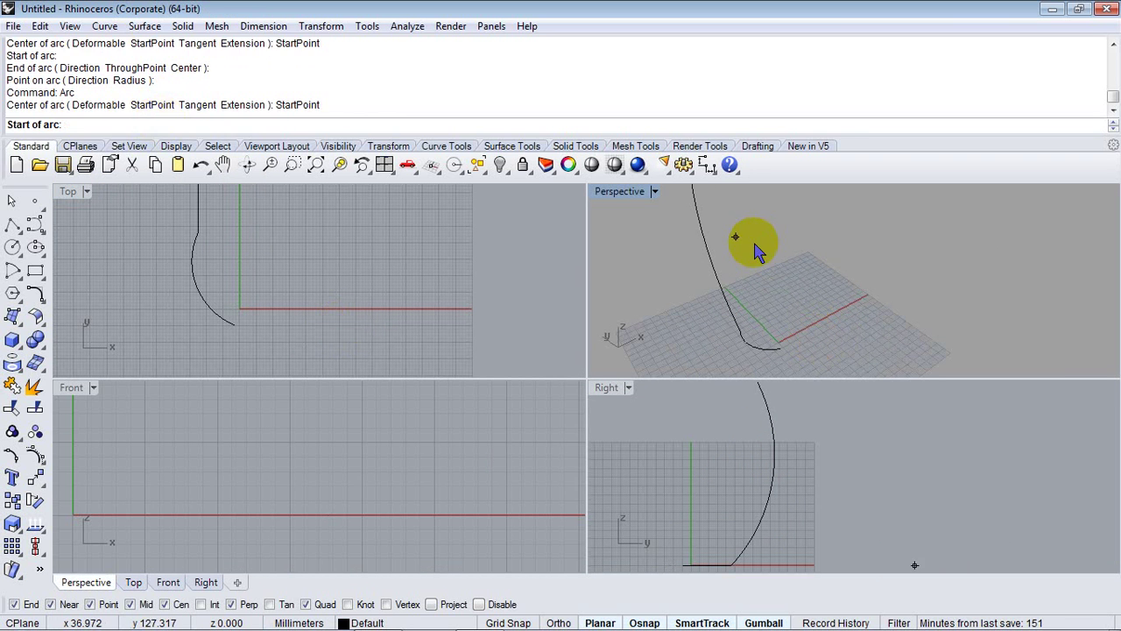
left_click(786, 354)
scroll(686, 469, "down", 3)
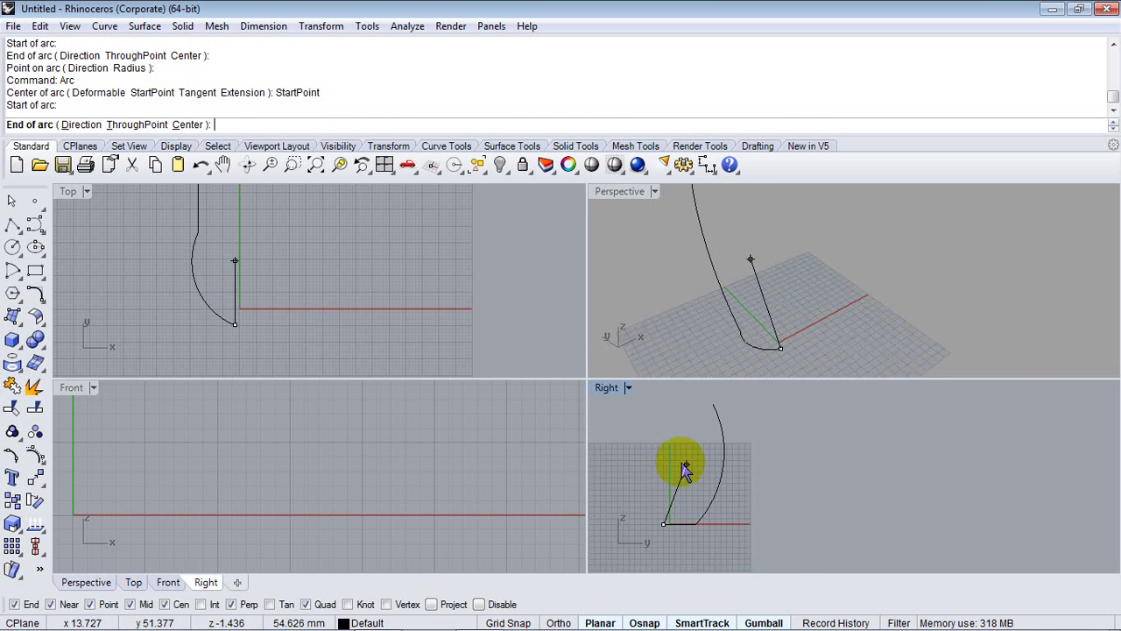
right_click_drag(666, 439, 671, 476)
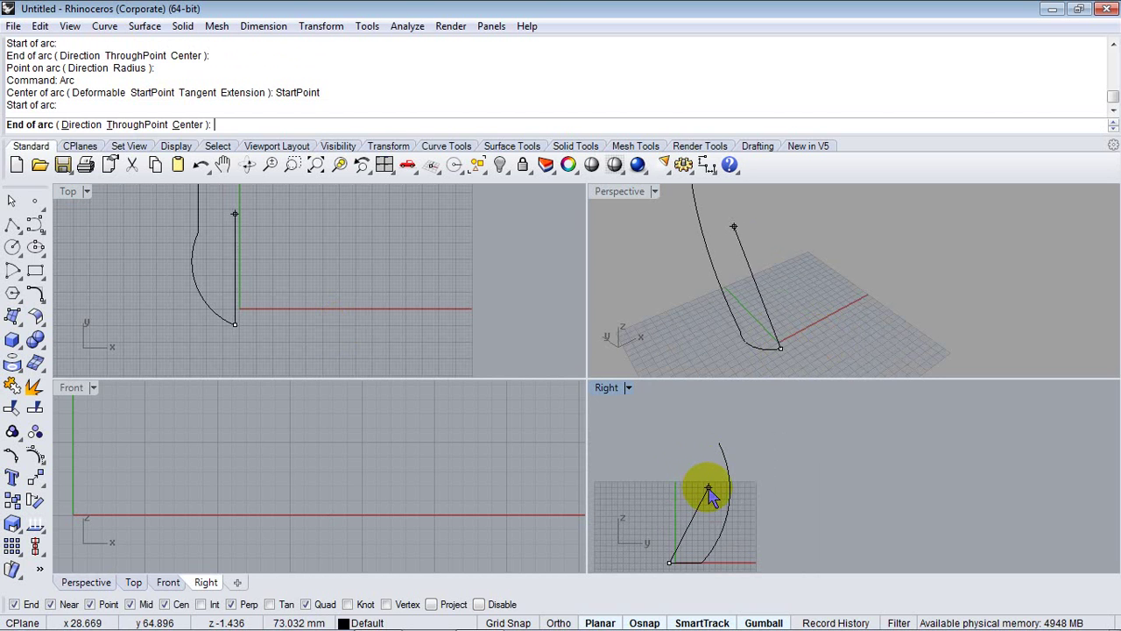
left_click(692, 482)
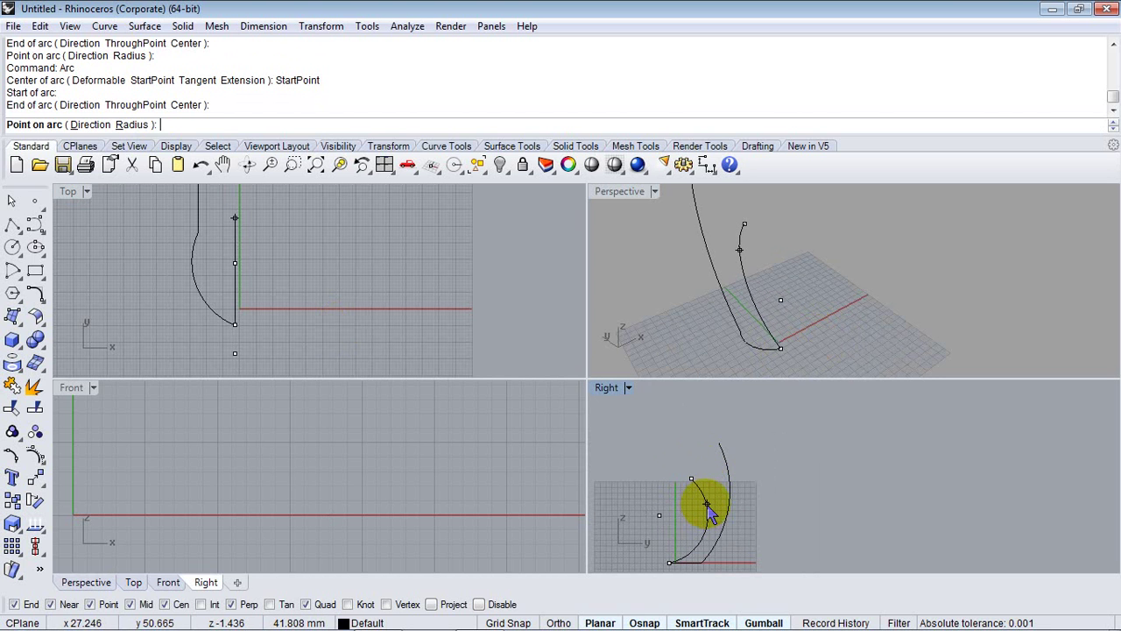
left_click(710, 515)
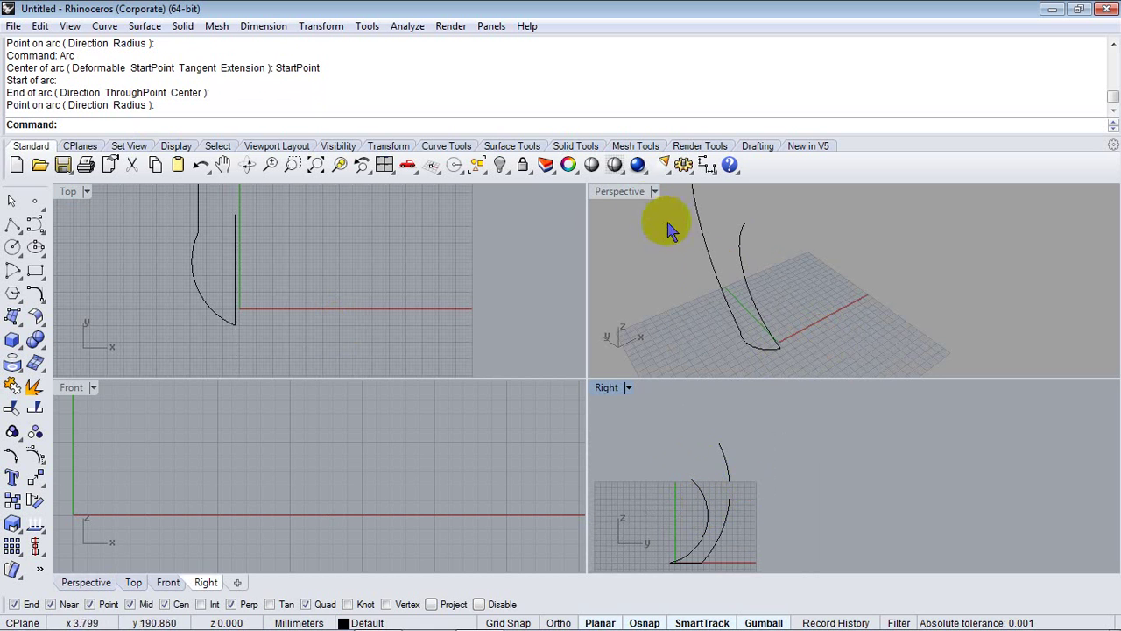
Step: Try a Sweep2 surface along the two upright arcs with only the base arc as cross section, and undo it
double_click(631, 197)
right_click_drag(745, 376, 518, 433)
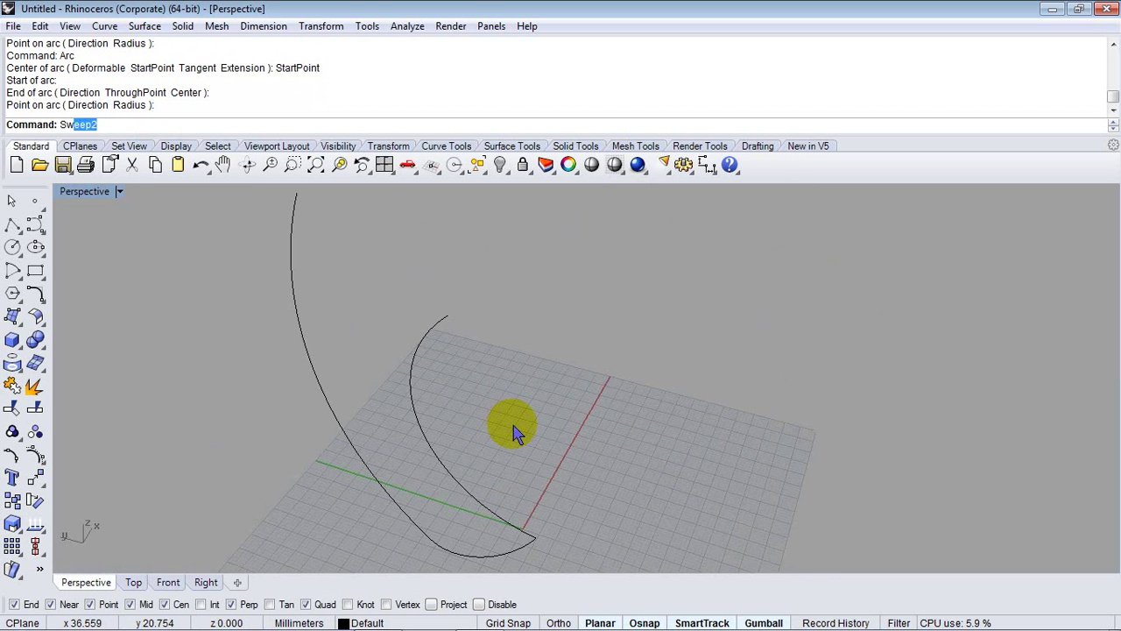
left_click(75, 159)
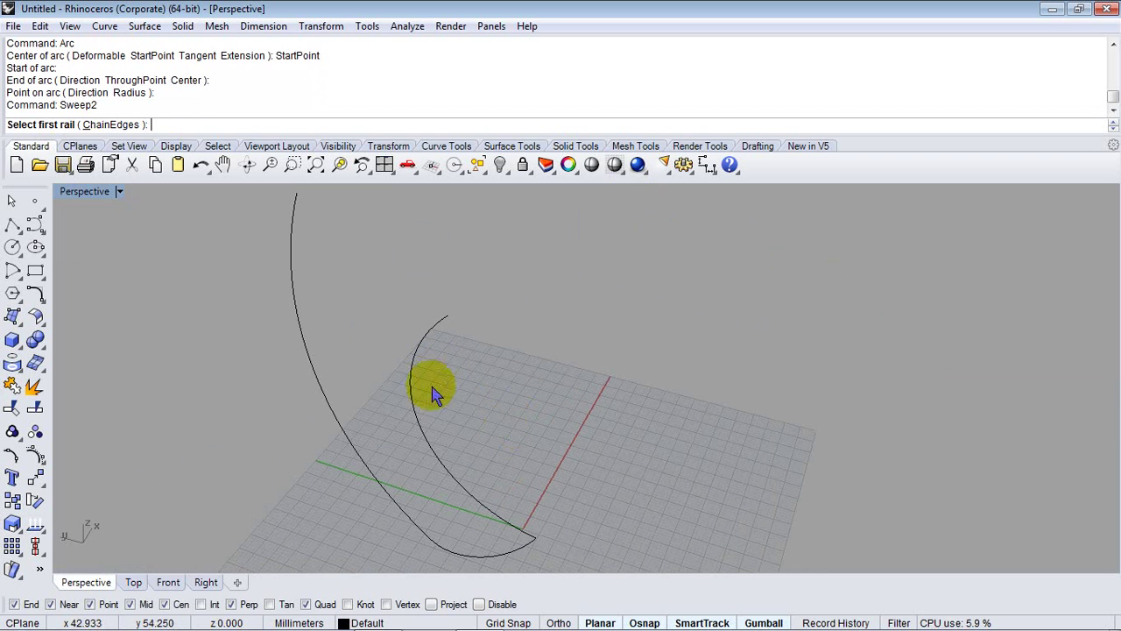
left_click(410, 397)
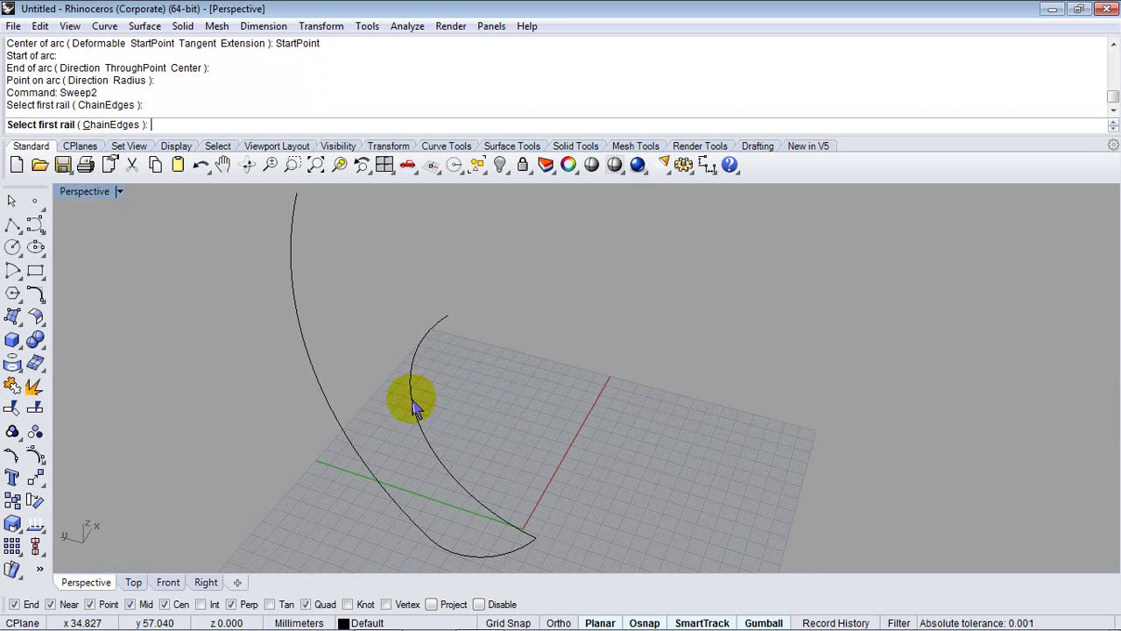
left_click(346, 425)
right_click_drag(427, 477, 477, 482)
left_click(480, 517)
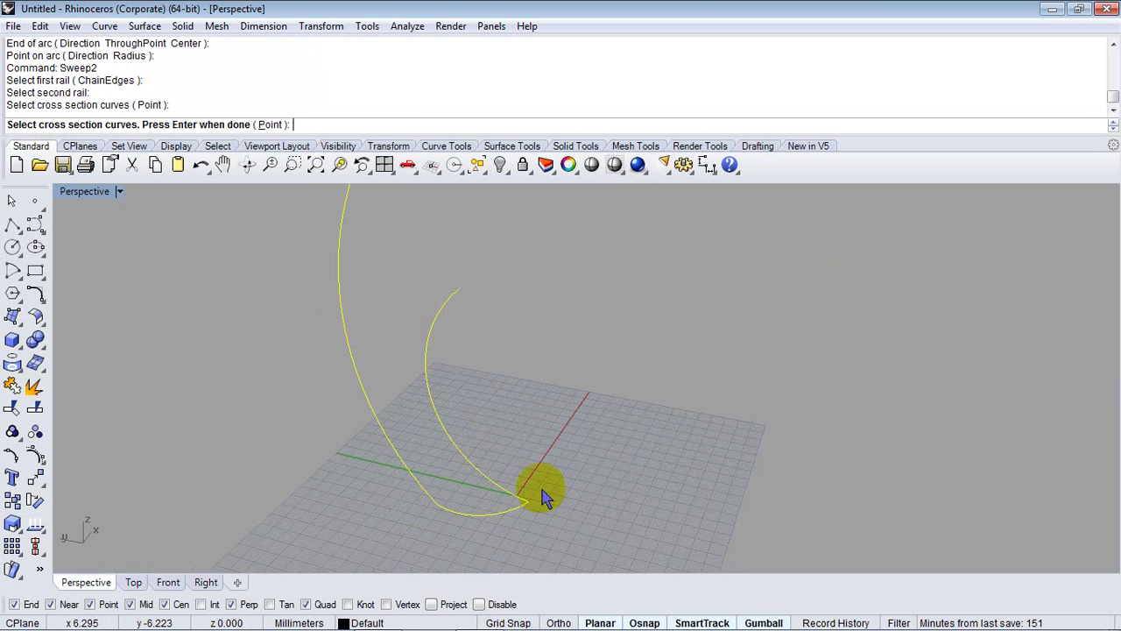
key("Return")
right_click_drag(578, 434, 668, 497)
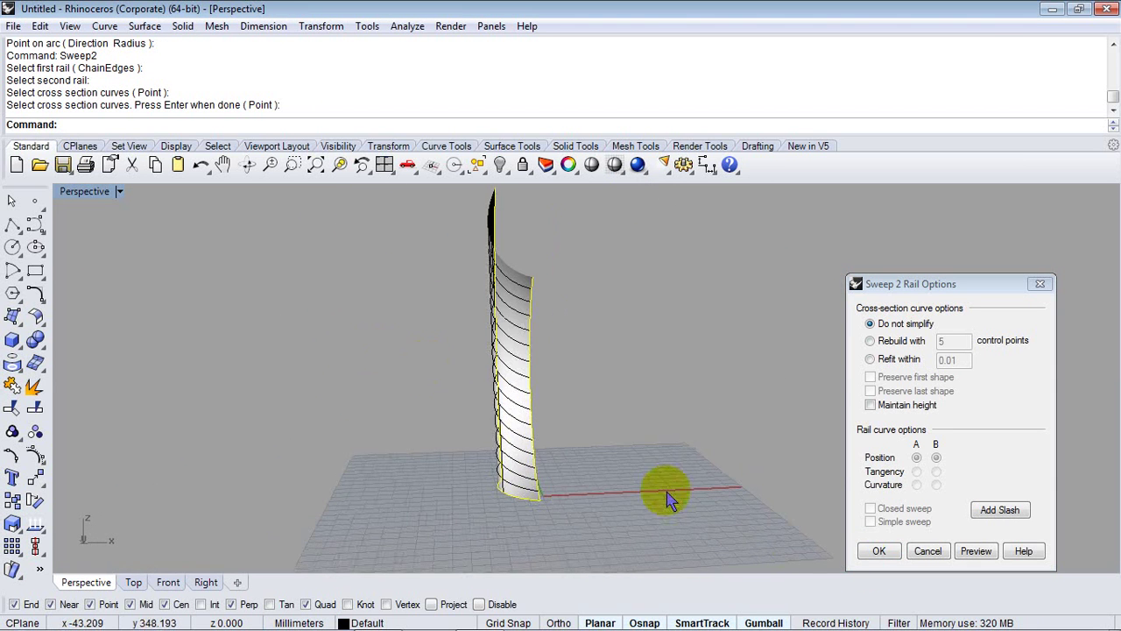
left_click(879, 550)
right_click_drag(306, 327, 368, 349)
key("ctrl+z")
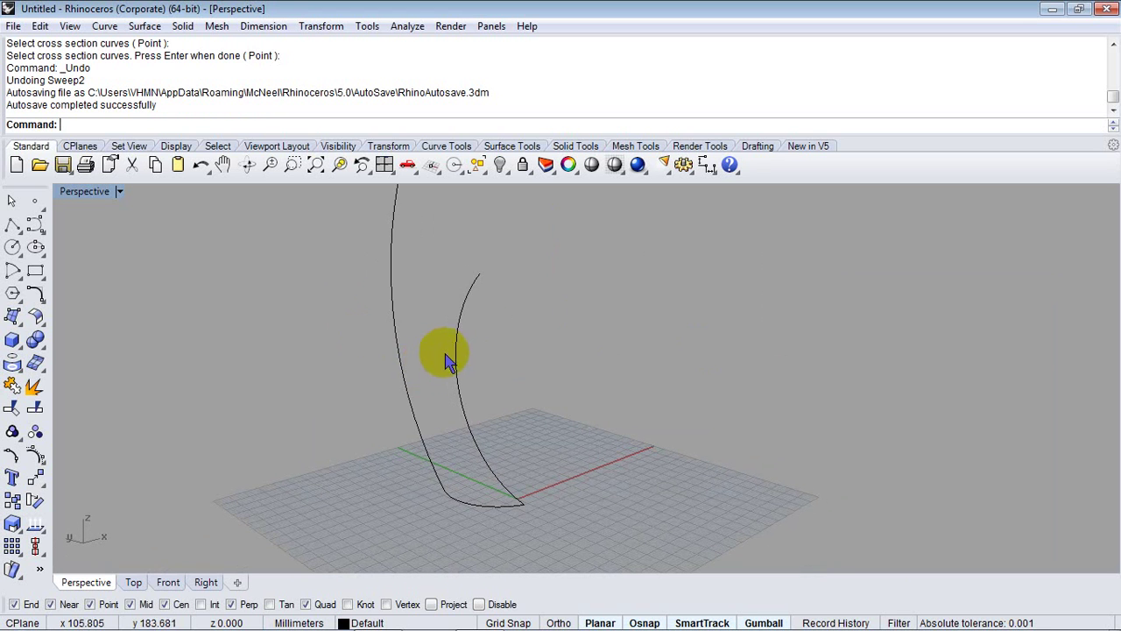
Step: Draw a straight line connecting the upper ends of the two upright arcs
right_click_drag(462, 337, 497, 427)
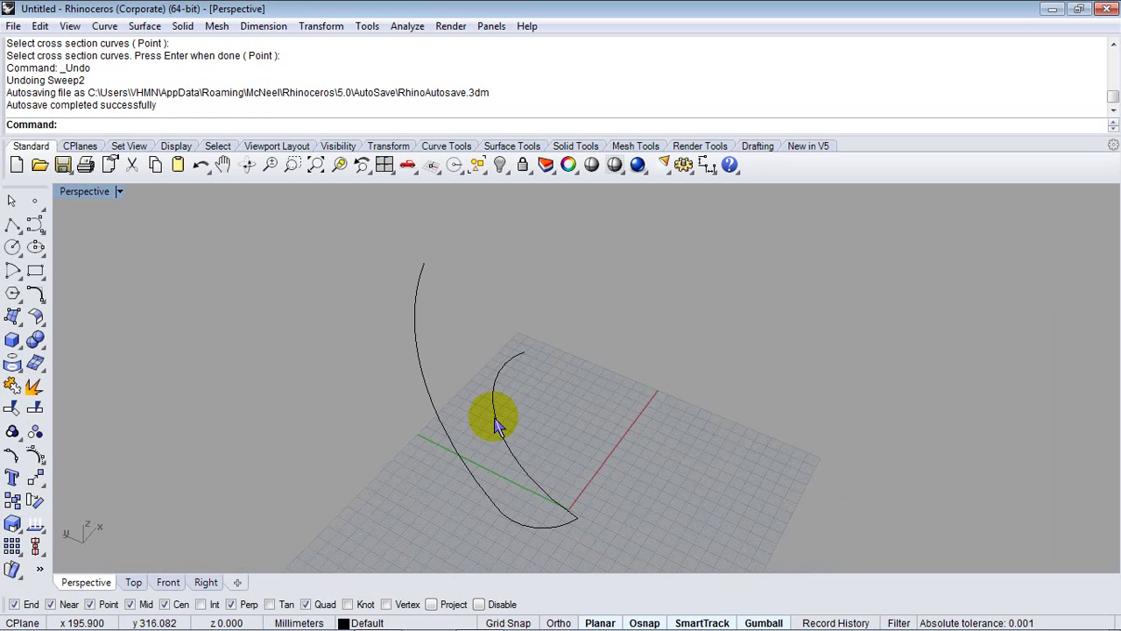
key("Return")
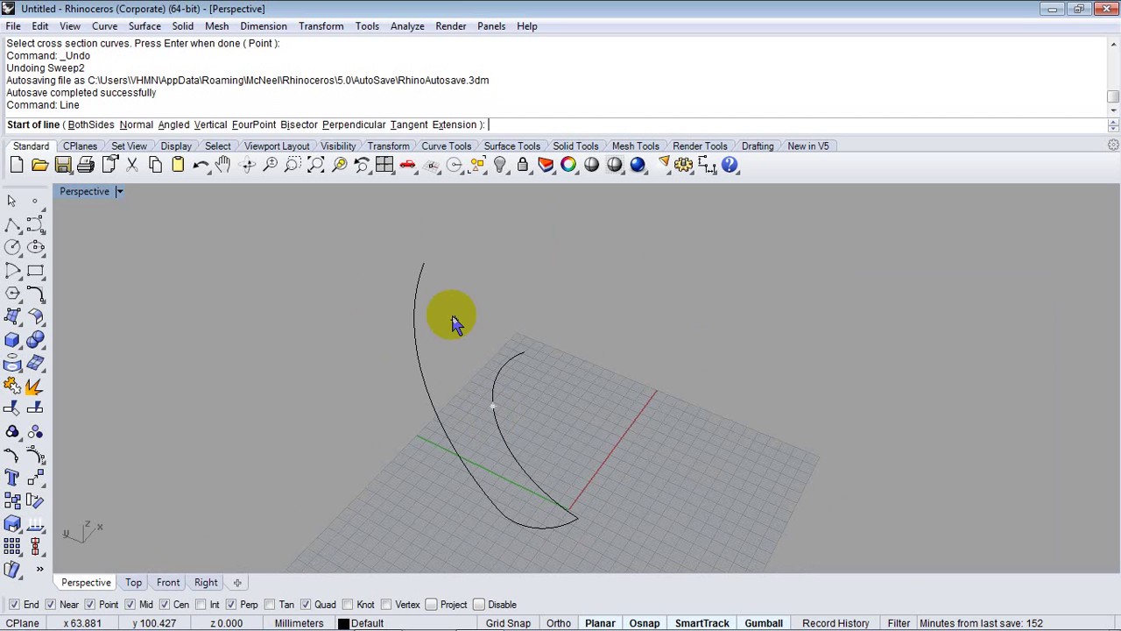
left_click(427, 261)
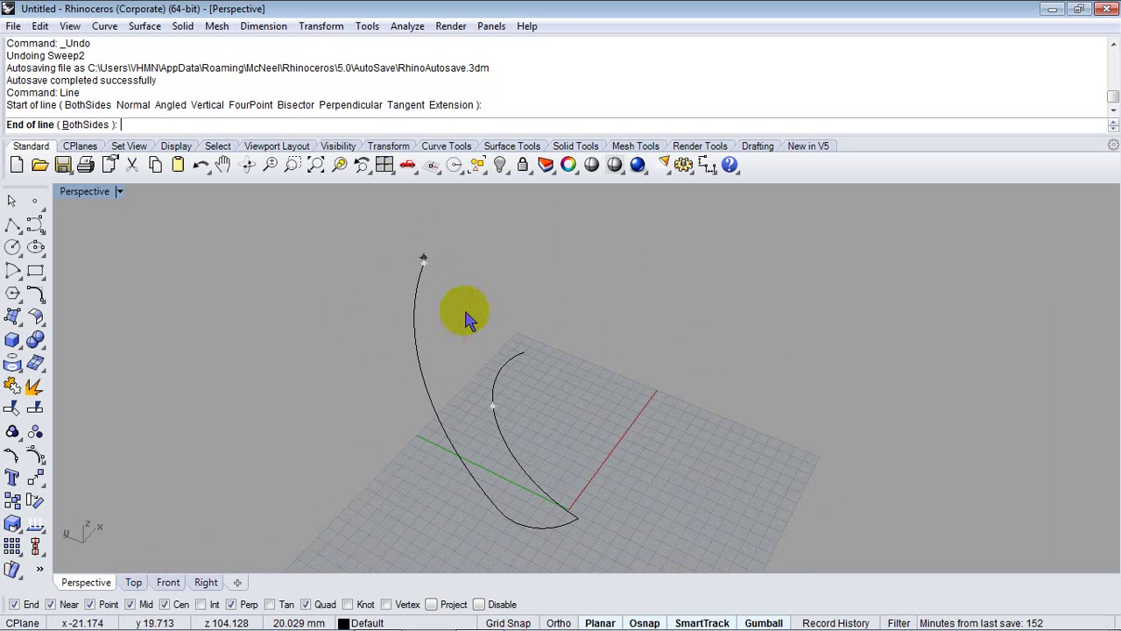
left_click(526, 360)
Step: Create a Sweep2 surface along the two upright arcs, using the base arc and top line as cross sections without simplification
right_click_drag(586, 435, 495, 378)
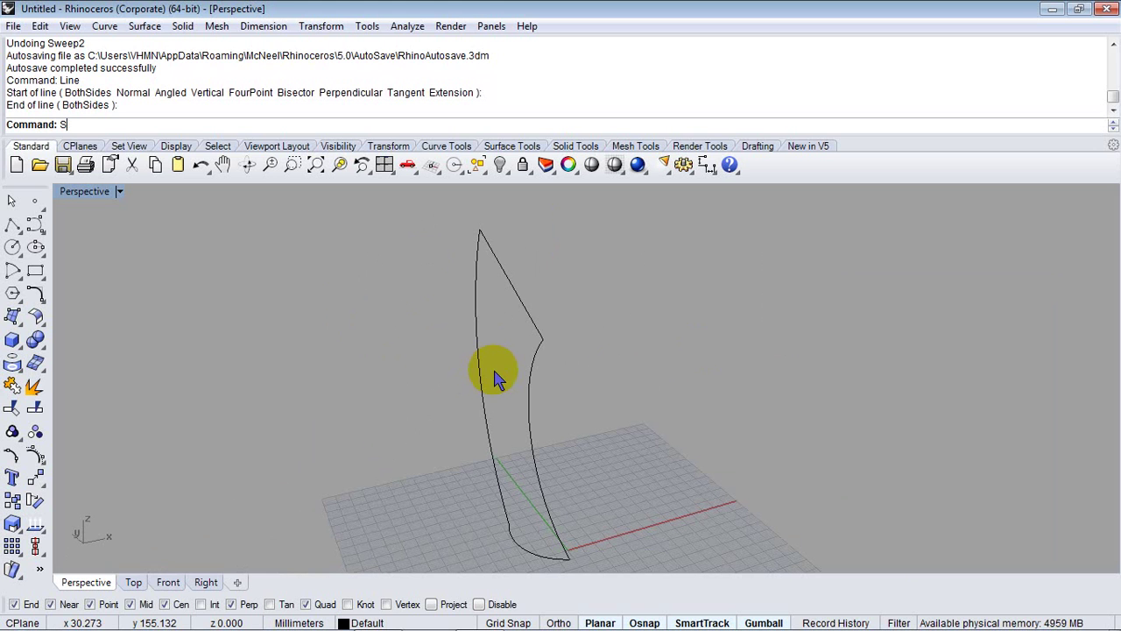
key("Return")
left_click(531, 418)
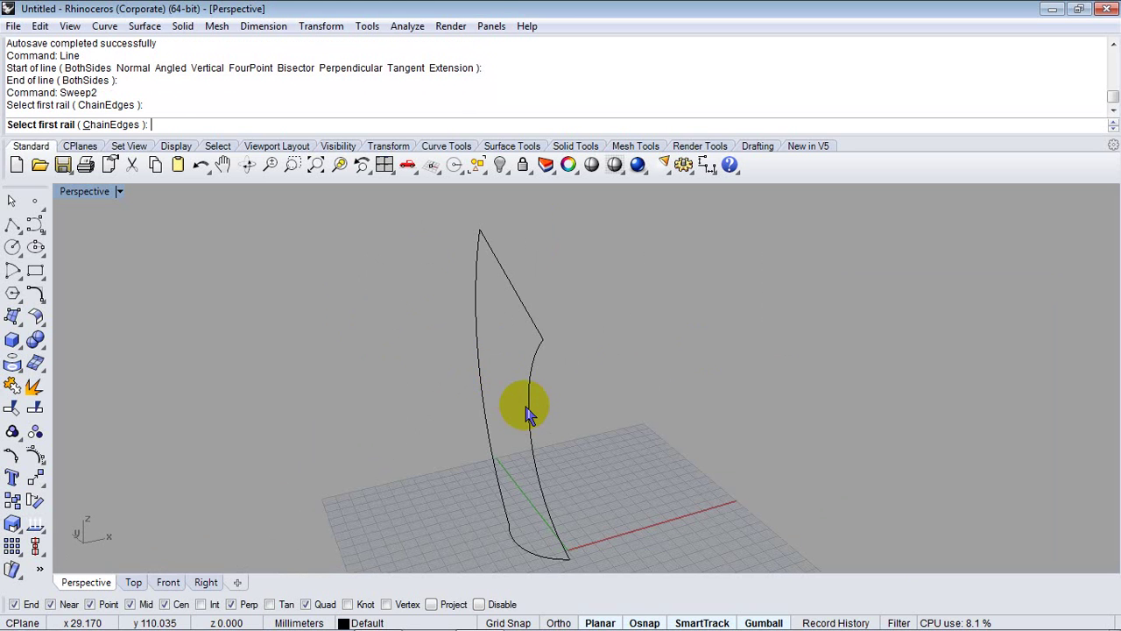
left_click(483, 383)
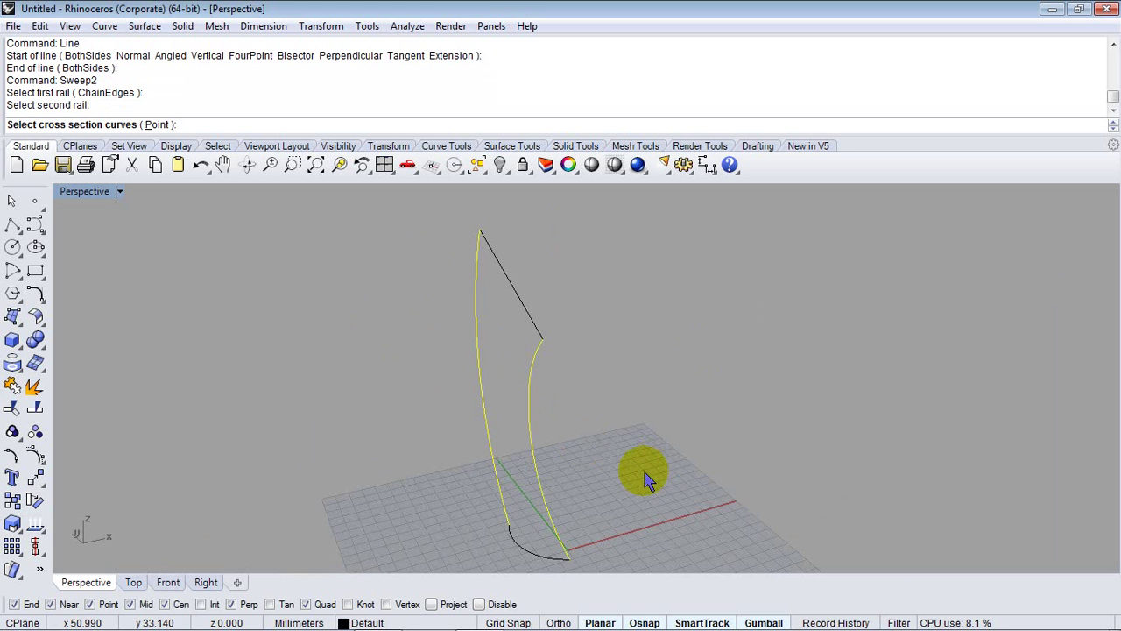
left_click(518, 557)
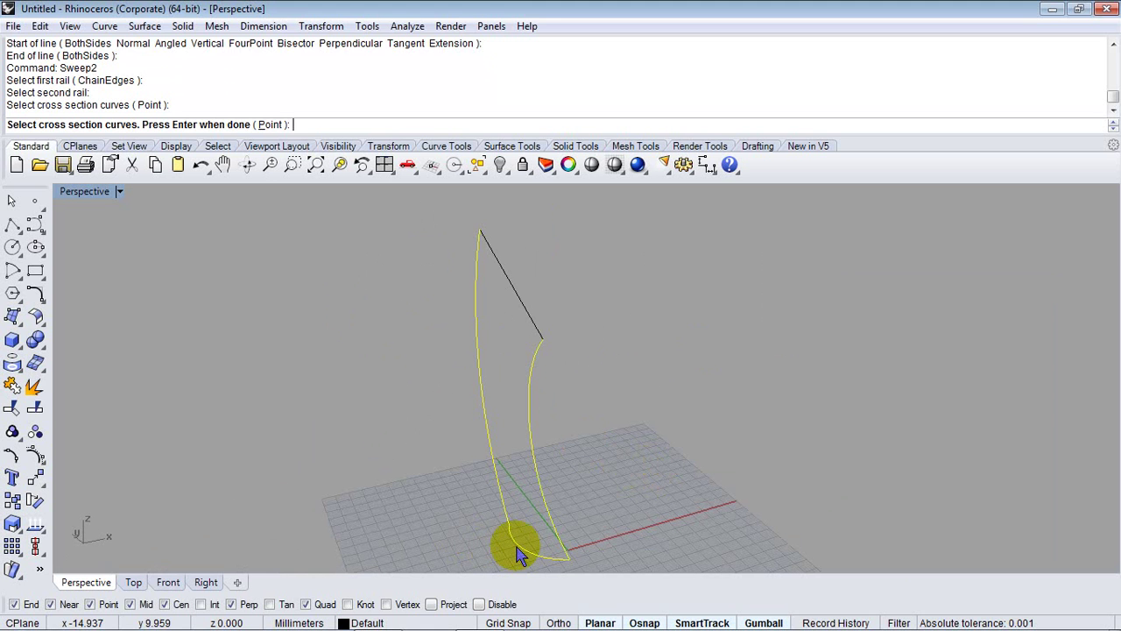
left_click(526, 306)
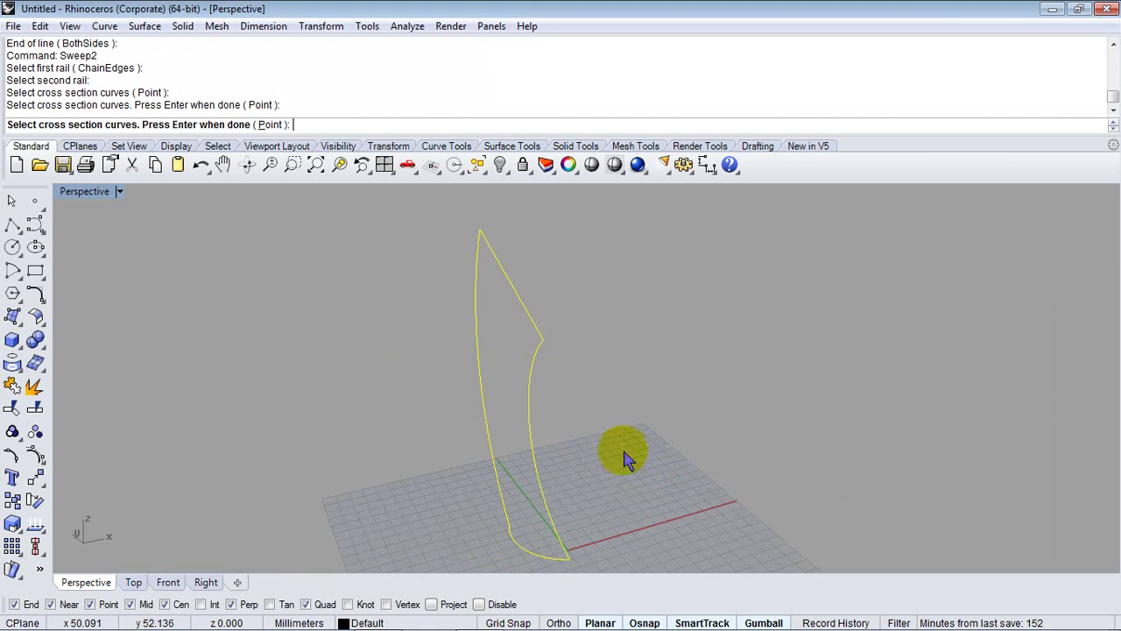
key("Return")
right_click_drag(608, 446, 656, 412)
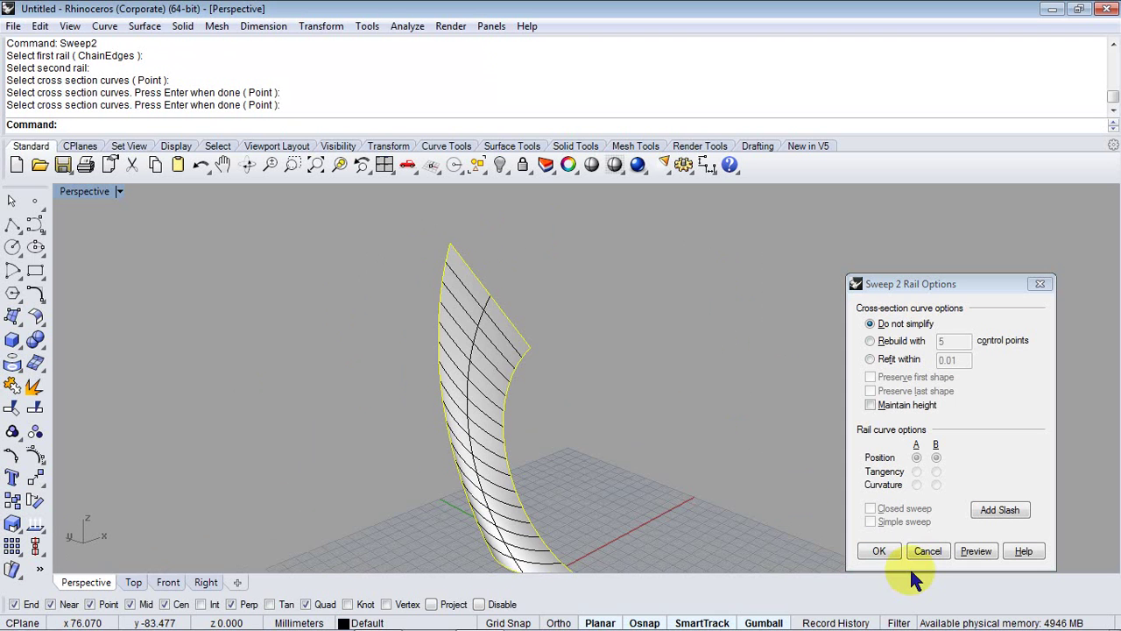
left_click(880, 551)
Step: Examine the swept surface's shape and placement from the Top view and from several angles in Perspective
right_click_drag(687, 468, 567, 460)
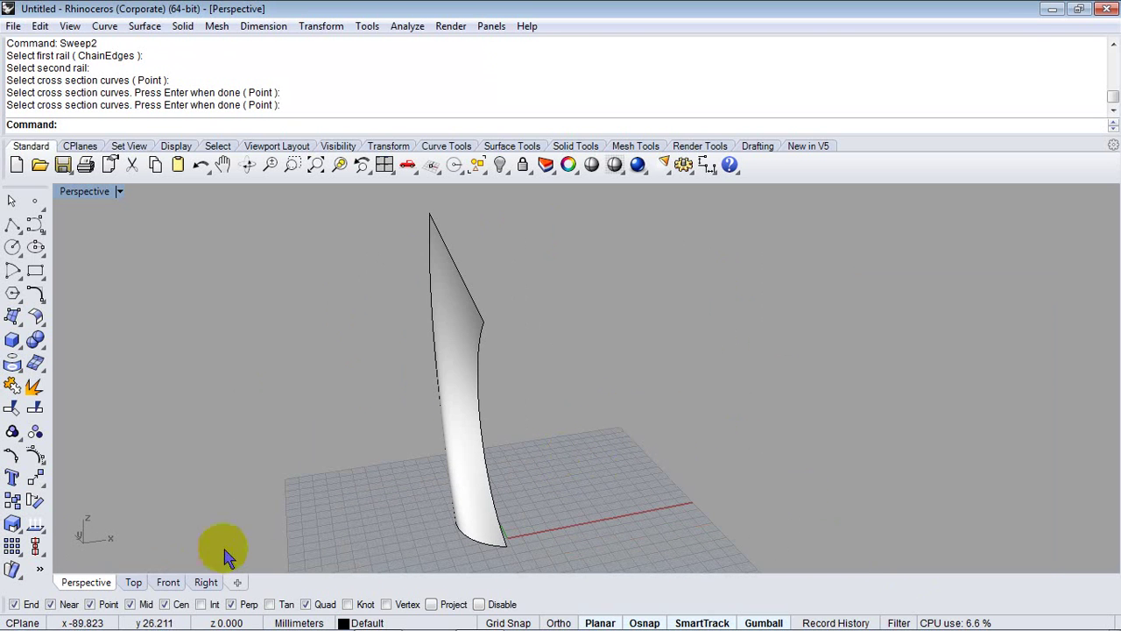
left_click(133, 583)
right_click_drag(383, 446, 418, 531)
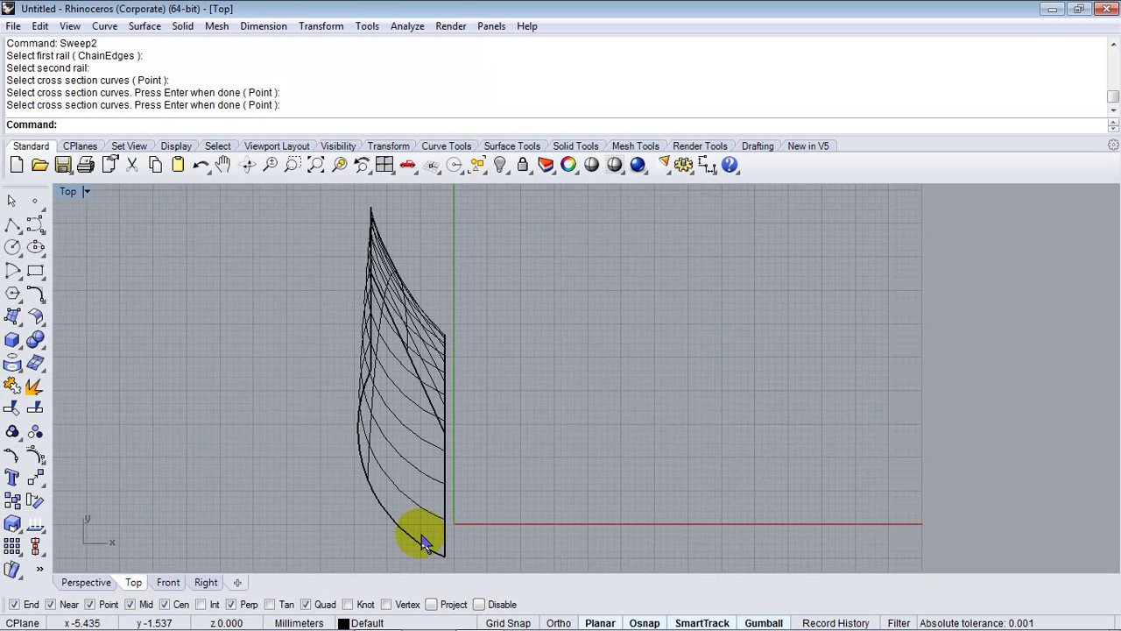
scroll(451, 500, "down", 1)
scroll(451, 500, "down", 1)
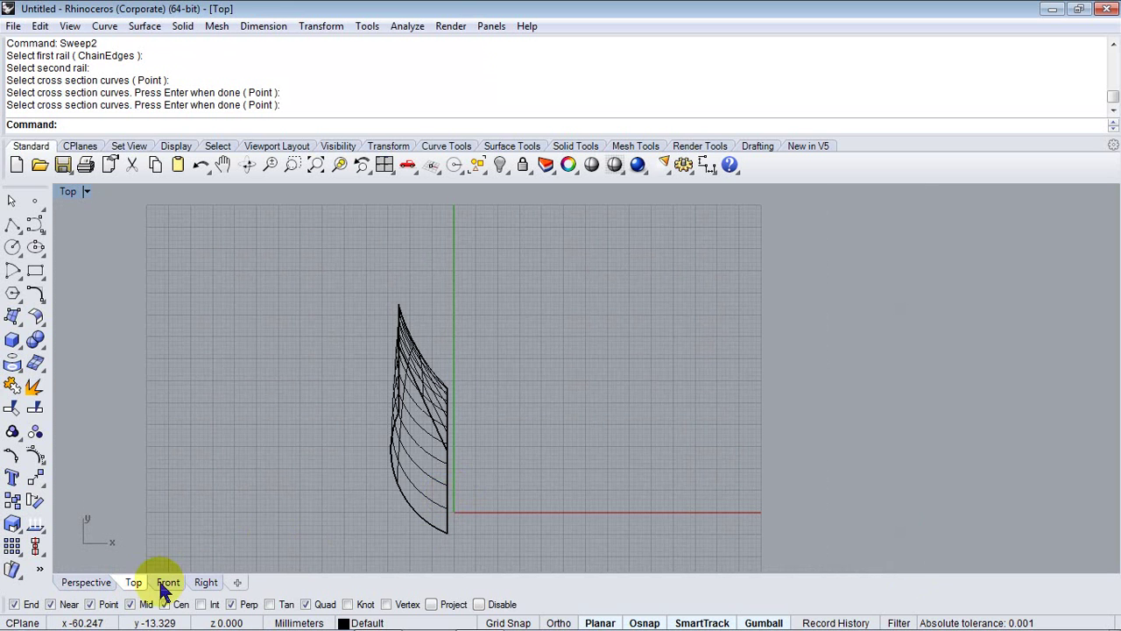
left_click(79, 583)
mouse_move(525, 488)
right_mouse_down()
mouse_move(252, 460)
mouse_move(321, 479)
mouse_move(247, 485)
right_mouse_up()
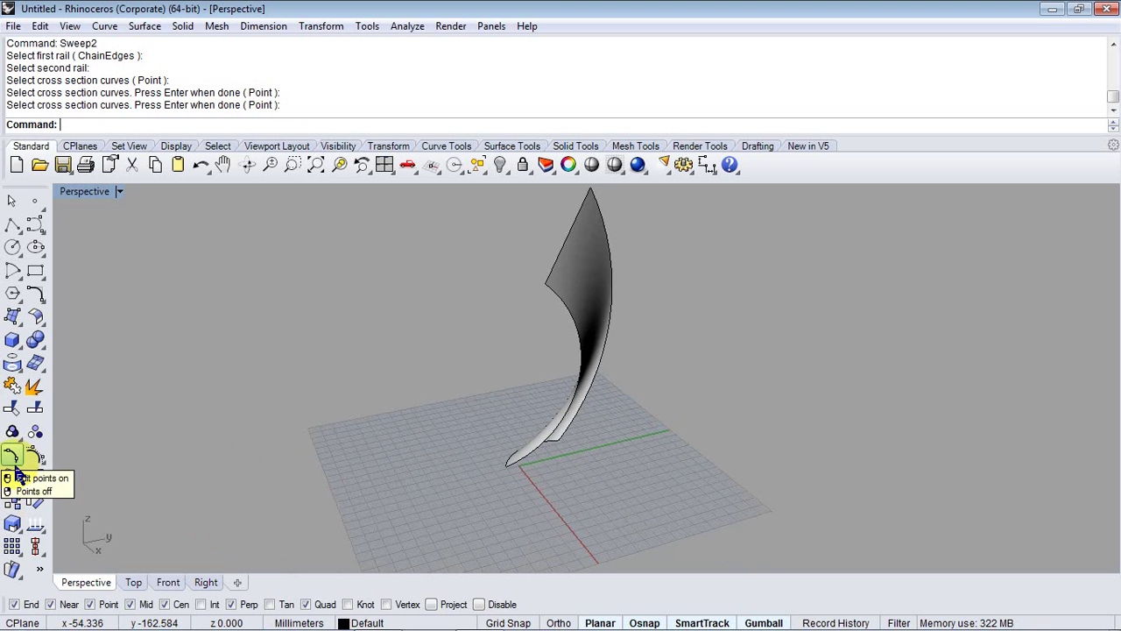
Step: Try a polar array of three surfaces about the base corner with the fill angle set by reference points, and undo it
left_click(16, 552)
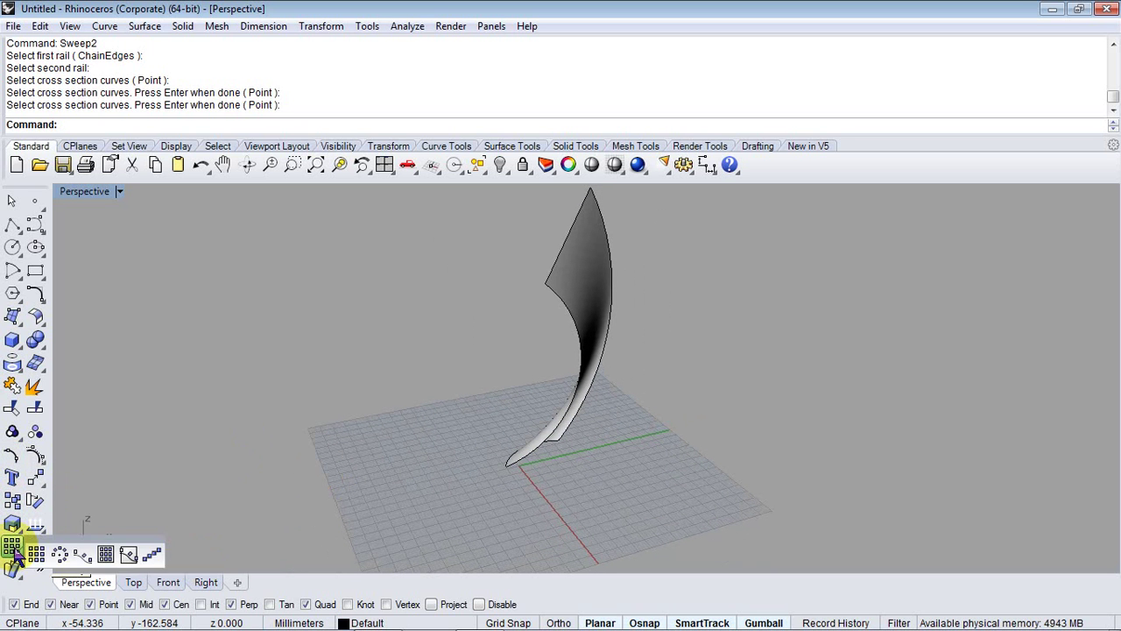
left_click(60, 553)
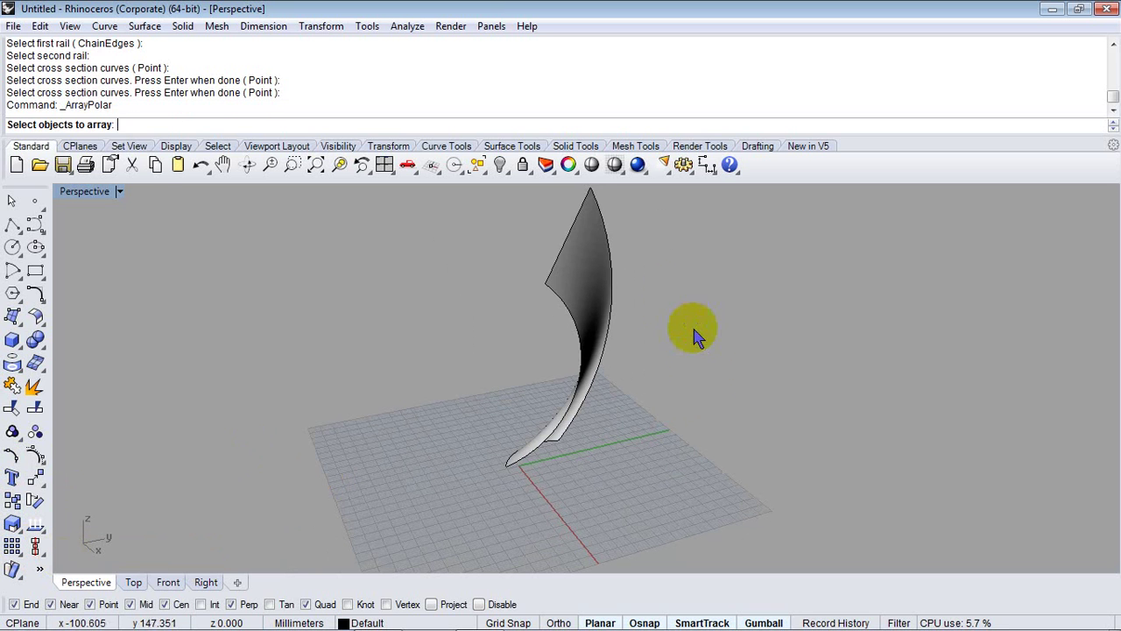
left_click(595, 291)
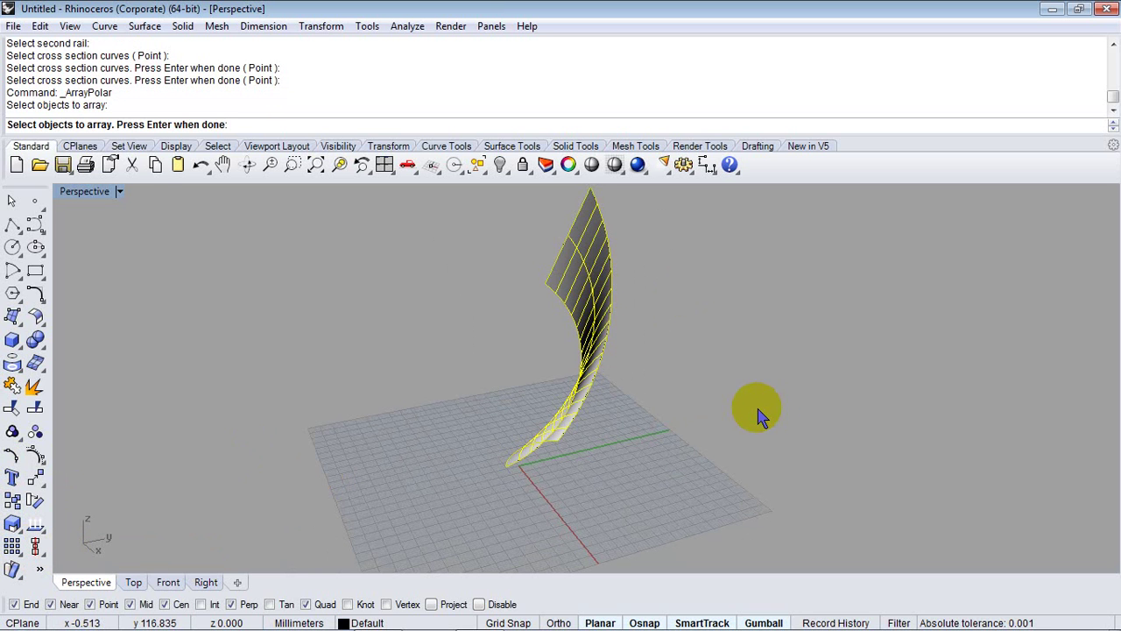
scroll(616, 487, "up", 3)
key("Return")
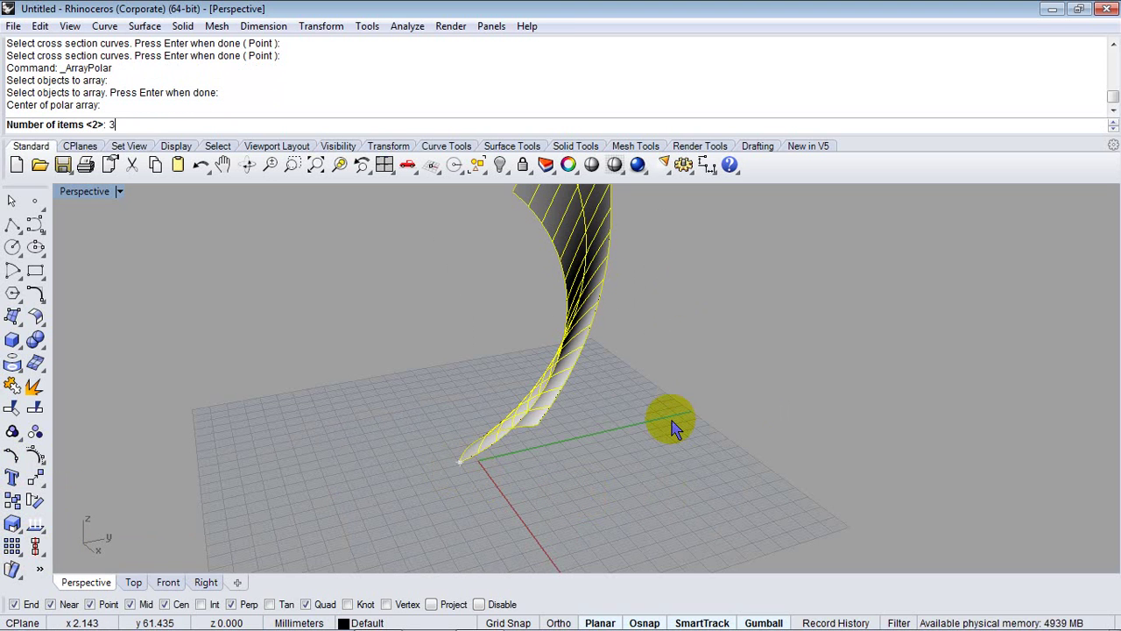
key("Return")
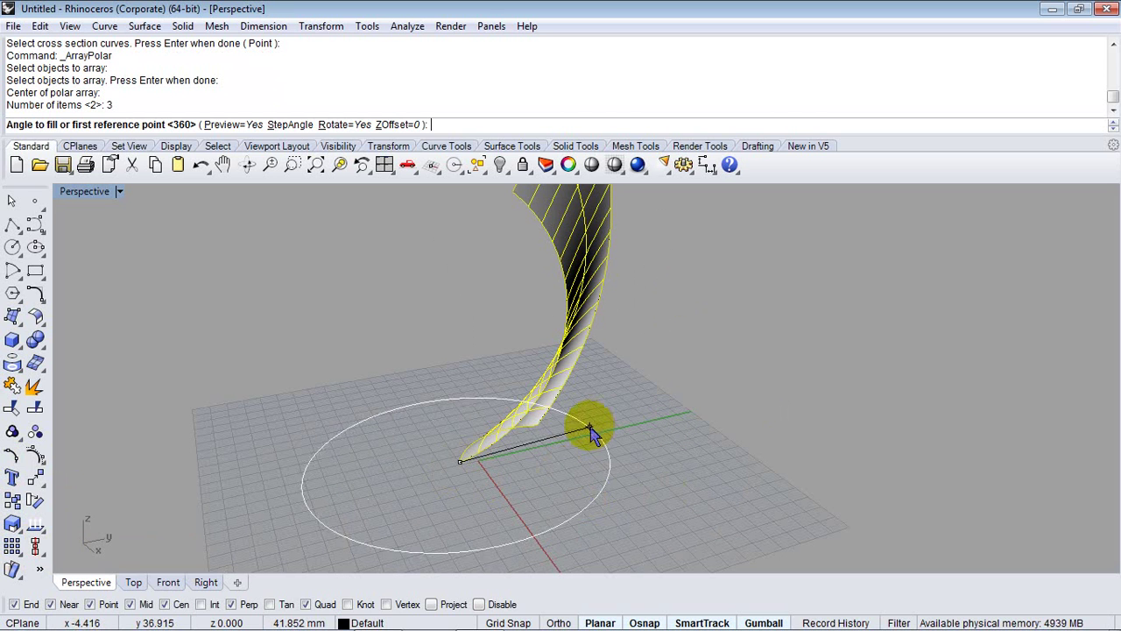
key("F8")
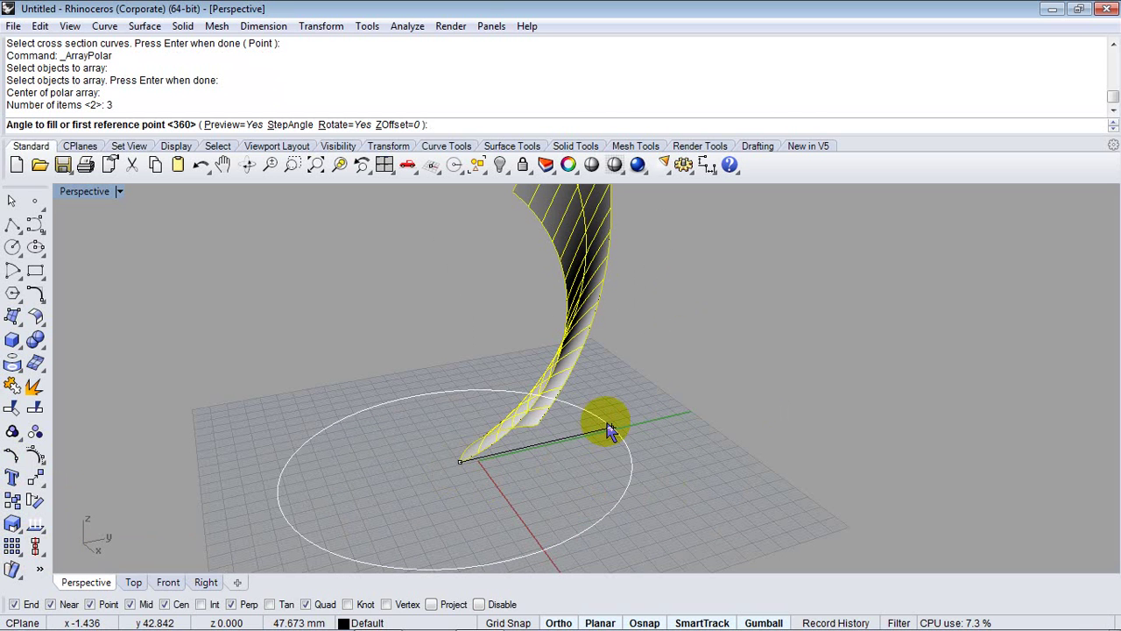
left_click(611, 430)
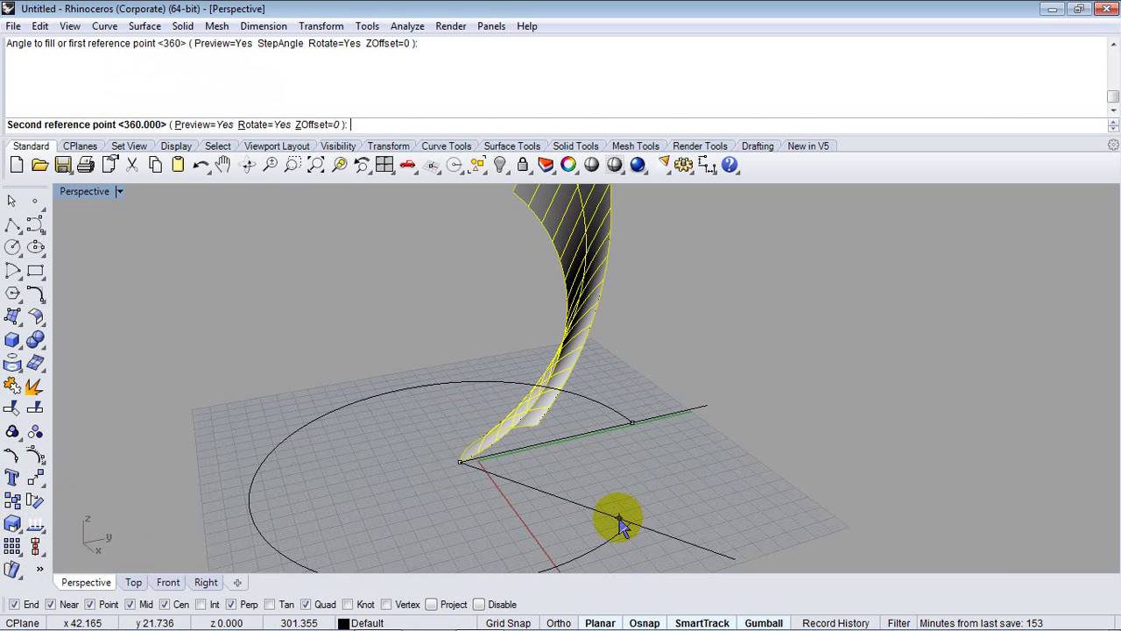
left_click(627, 514)
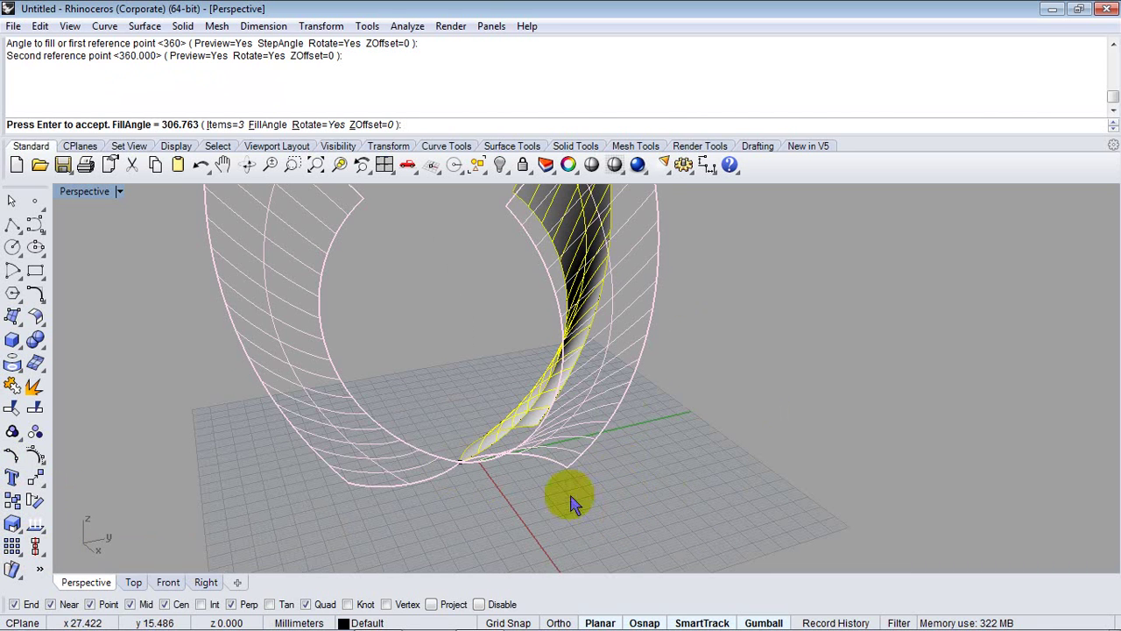
mouse_move(572, 496)
right_mouse_down()
mouse_move(488, 483)
mouse_move(731, 468)
mouse_move(639, 446)
mouse_move(596, 450)
mouse_move(657, 543)
mouse_move(680, 555)
mouse_move(388, 458)
mouse_move(340, 456)
mouse_move(388, 400)
mouse_move(570, 391)
mouse_move(511, 432)
mouse_move(606, 451)
mouse_move(474, 438)
mouse_move(570, 458)
mouse_move(671, 443)
mouse_move(425, 442)
right_mouse_up()
key("Return")
key("ctrl+z")
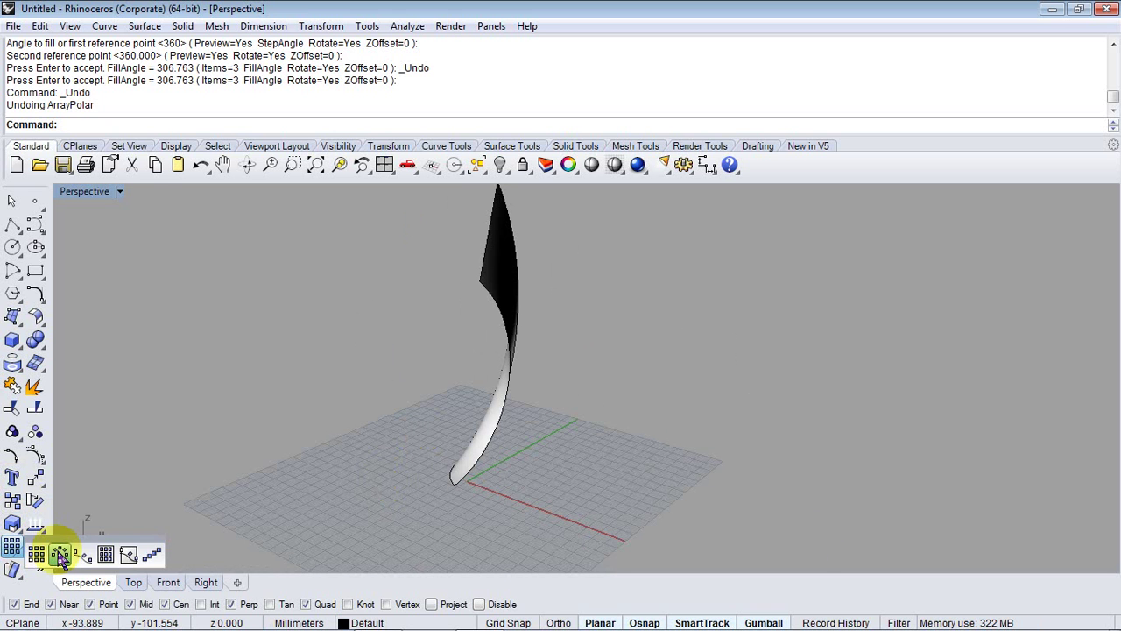
Step: Polar array the swept surface about its base corner near the origin with 3 items and a 30-degree fill angle
left_click(60, 552)
left_click(502, 253)
right_click_drag(561, 368, 487, 410)
right_click(527, 428)
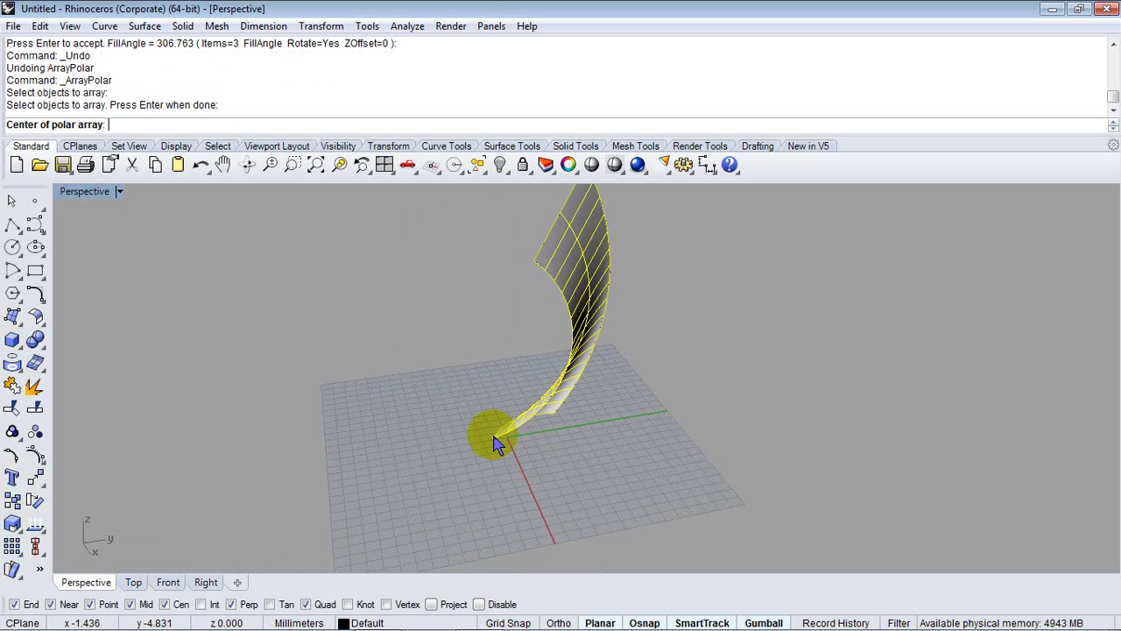
left_click(494, 438)
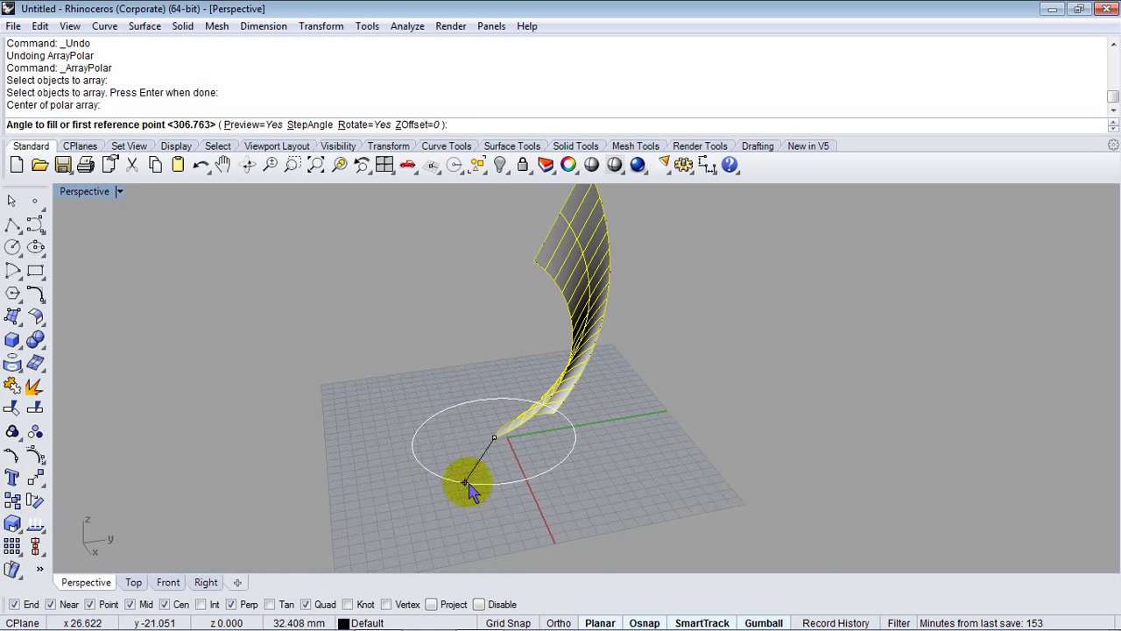
right_click_drag(464, 483, 530, 426)
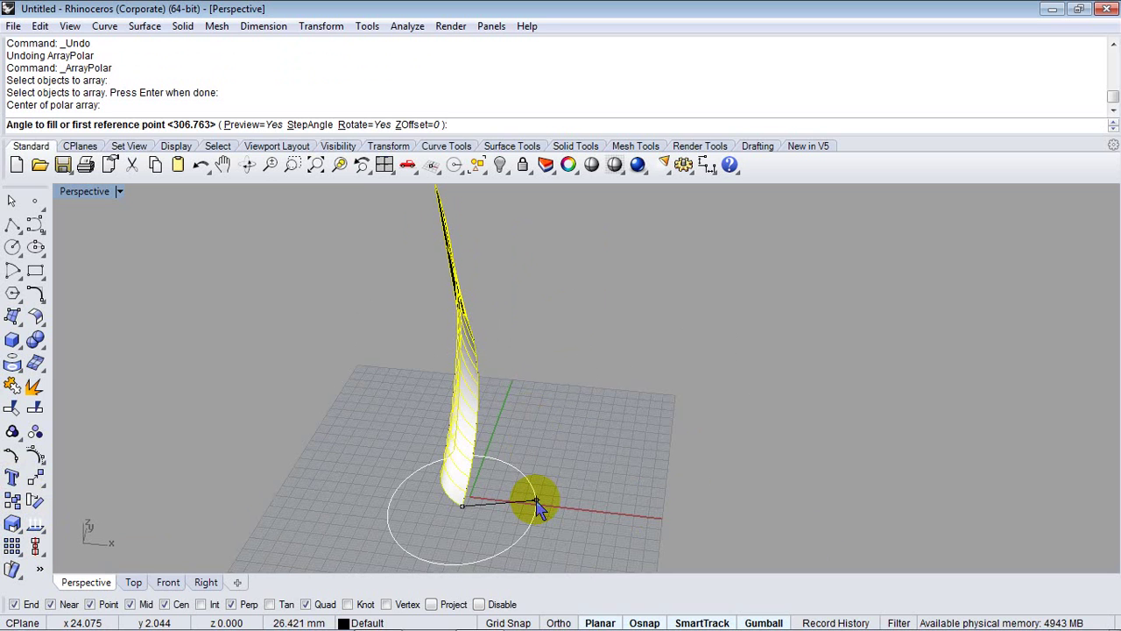
key("Return")
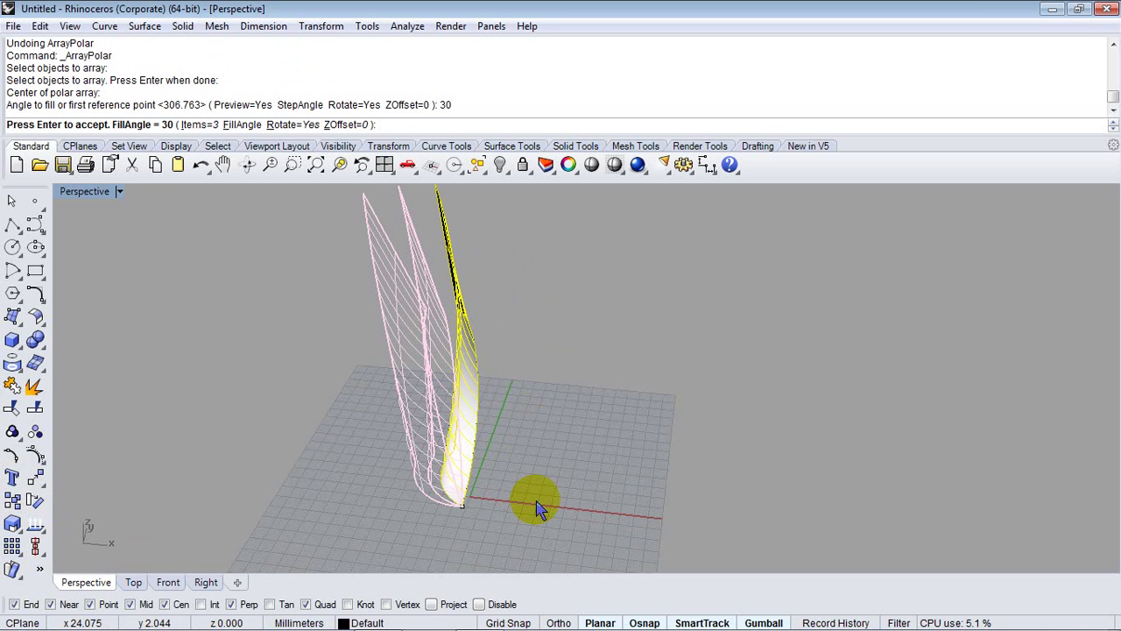
key("Return")
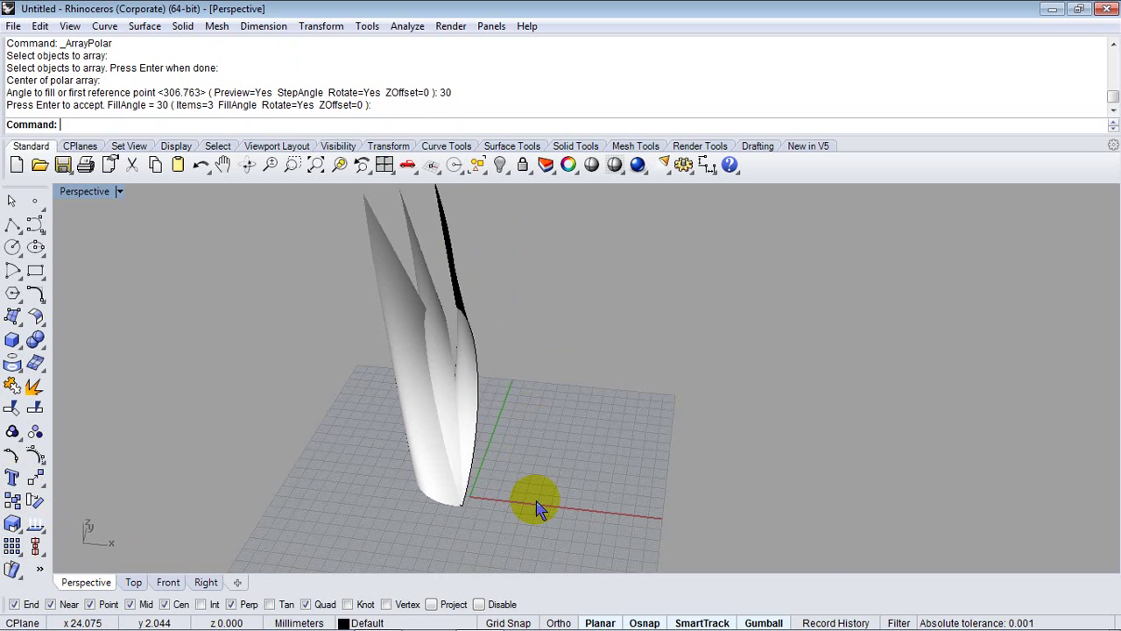
Step: Scale the two arrayed surface copies by a factor of 0.9 from the shared base corner
right_click_drag(519, 488, 511, 432)
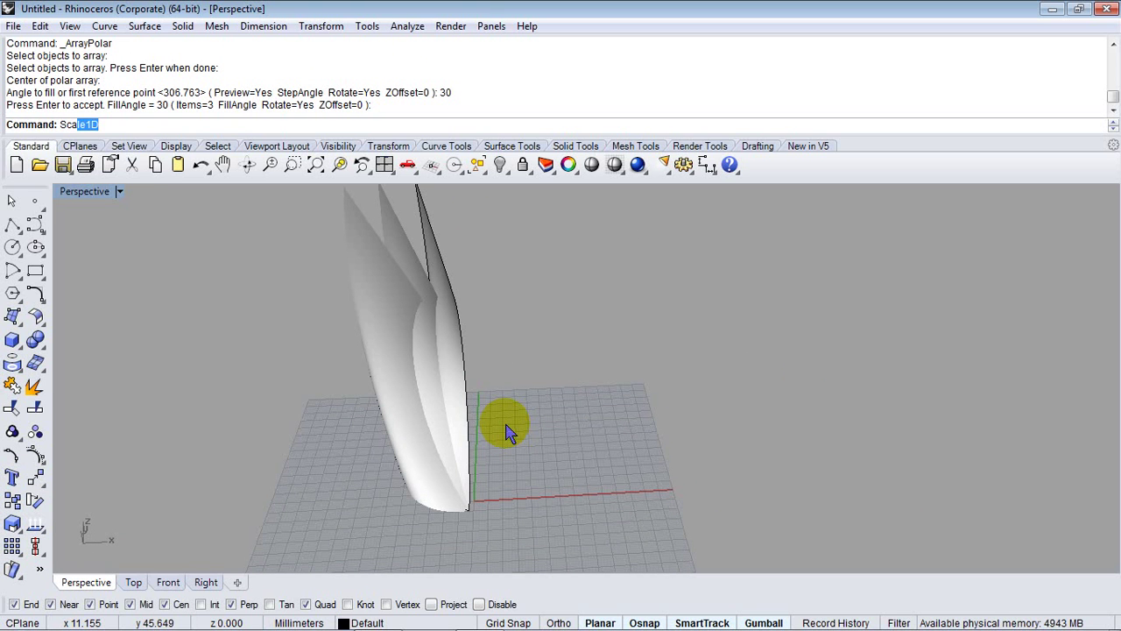
left_click(96, 141)
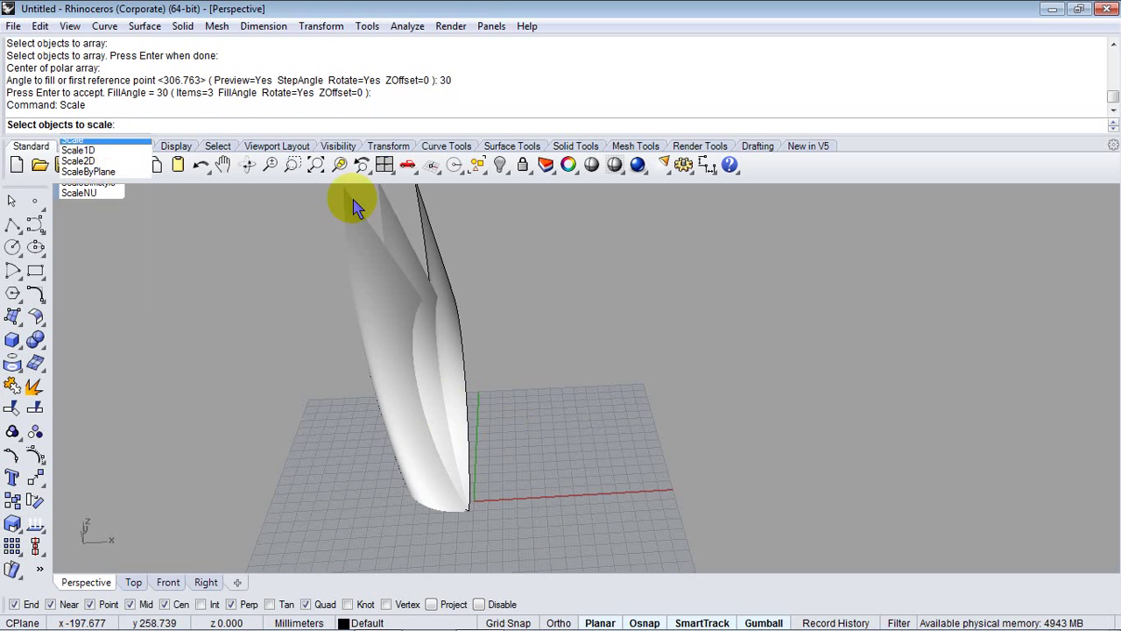
left_click(394, 232)
right_click_drag(513, 426, 431, 472)
right_click(342, 252)
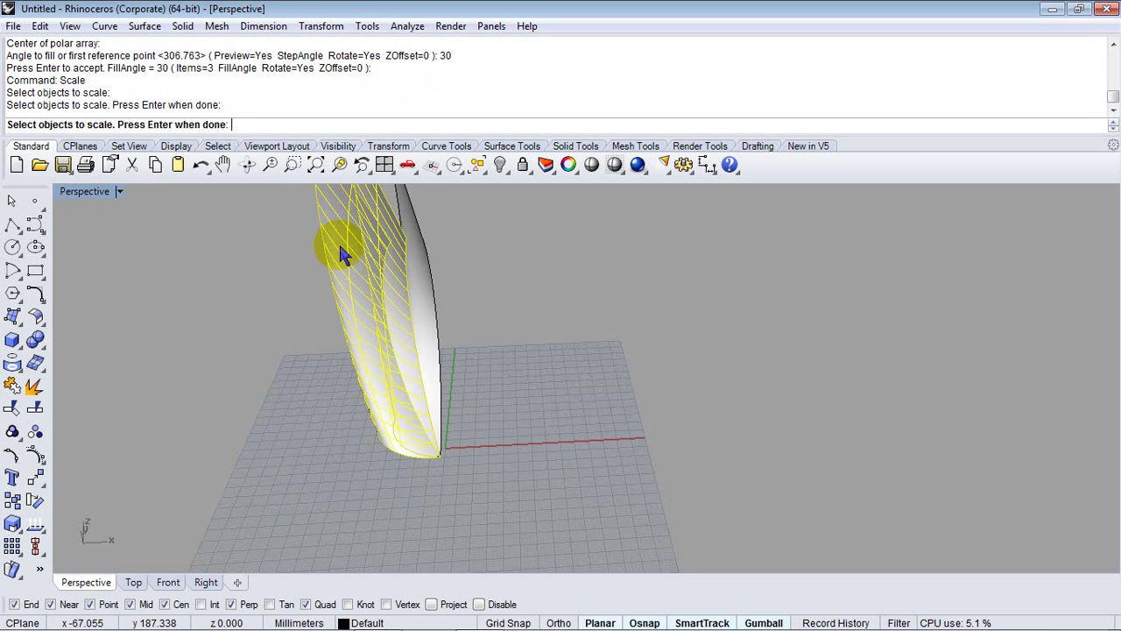
scroll(447, 477, "up", 4)
left_click(442, 444)
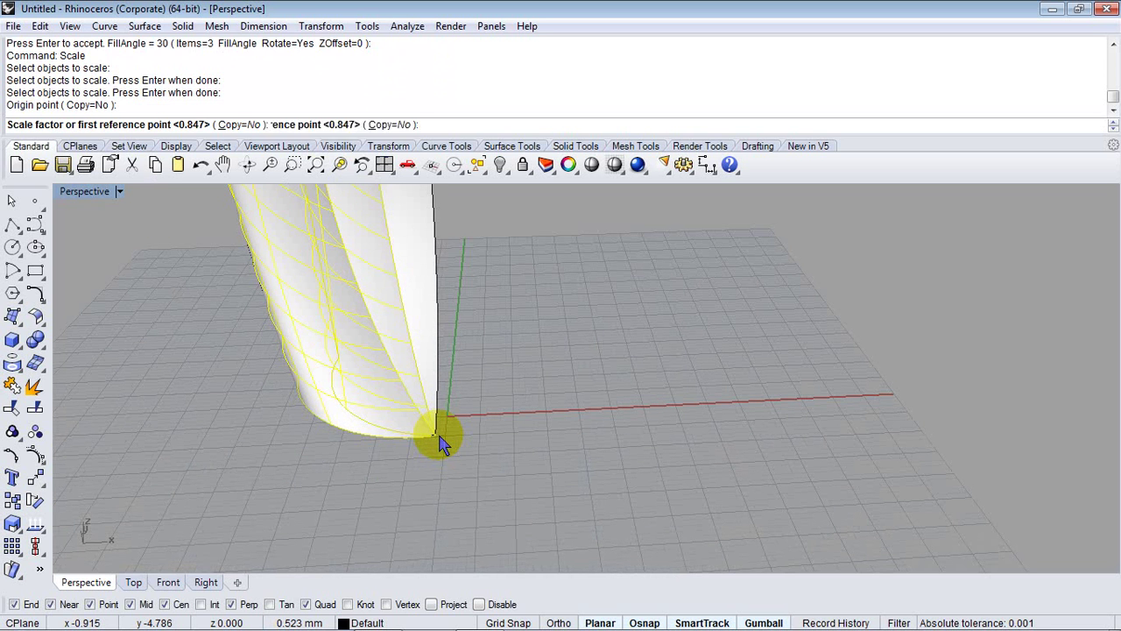
type(".9")
key("Return")
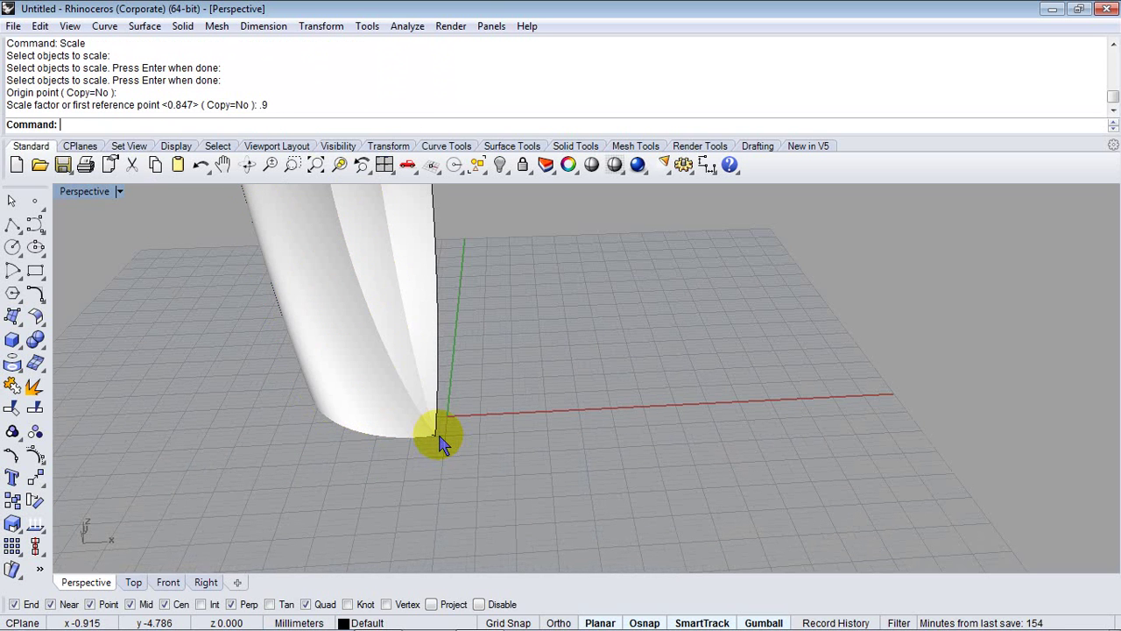
Step: Scale only the outermost surface copy by a further factor of 0.9 from the shared base corner
scroll(435, 445, "down", 6)
right_click_drag(431, 443, 420, 457)
right_click_drag(436, 391, 461, 449, "shift")
right_click(306, 293)
left_click(351, 383)
right_click_drag(351, 383, 464, 455)
key("Return")
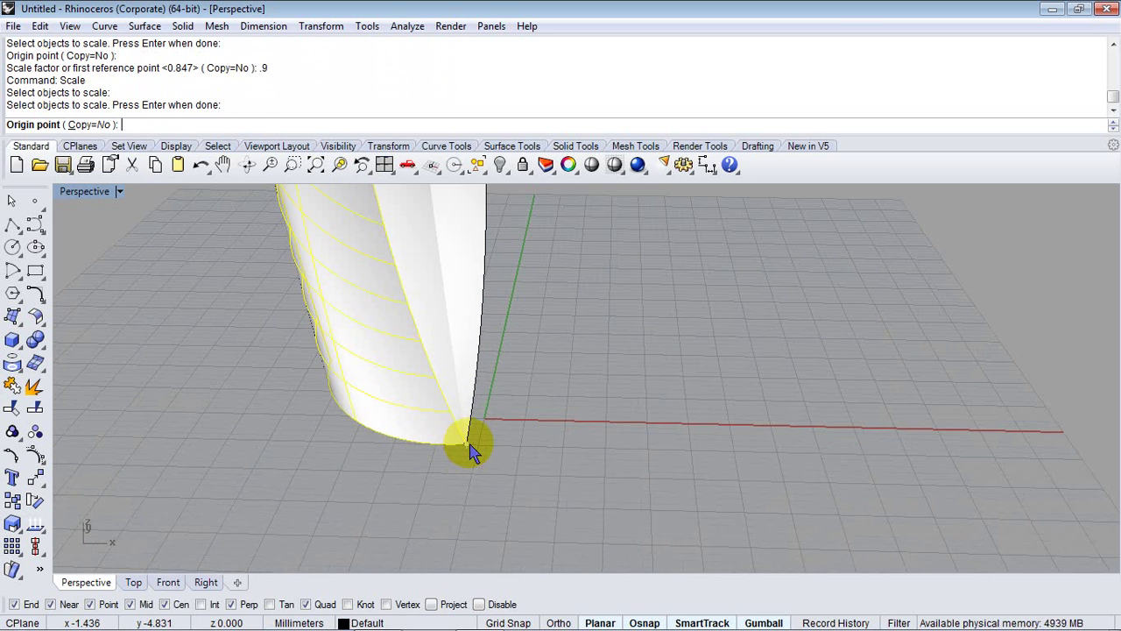
left_click(470, 450)
type(".9")
key("Return")
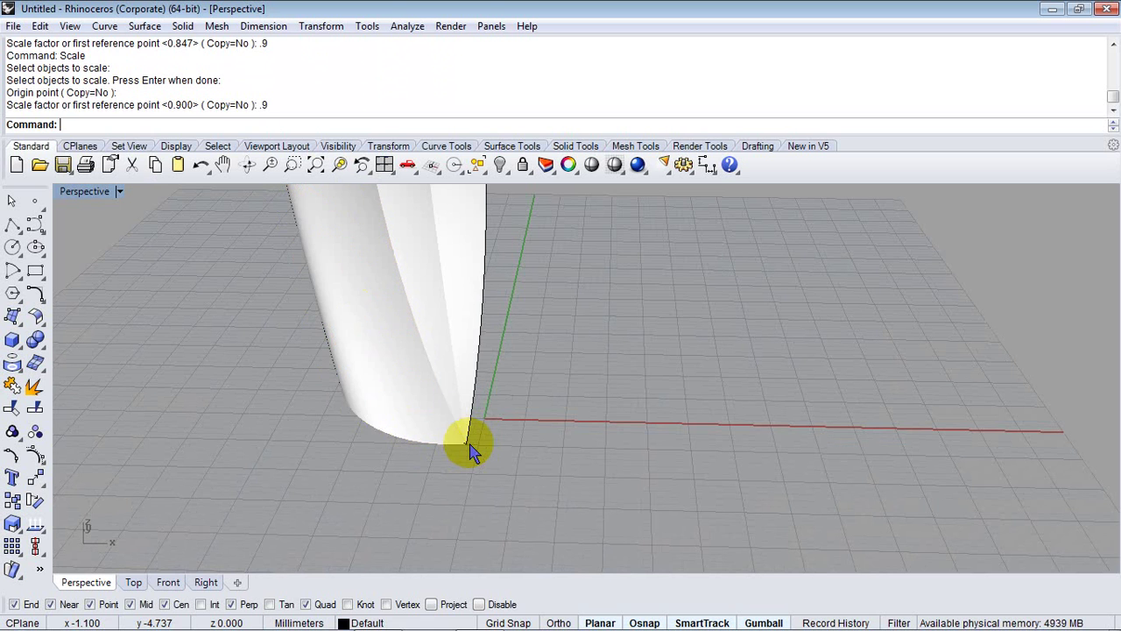
Step: Start moving the two scaled surface copies together, picking a base point on the ground plane beside their shared base corner
scroll(488, 468, "down", 8)
right_click_drag(477, 363, 461, 502)
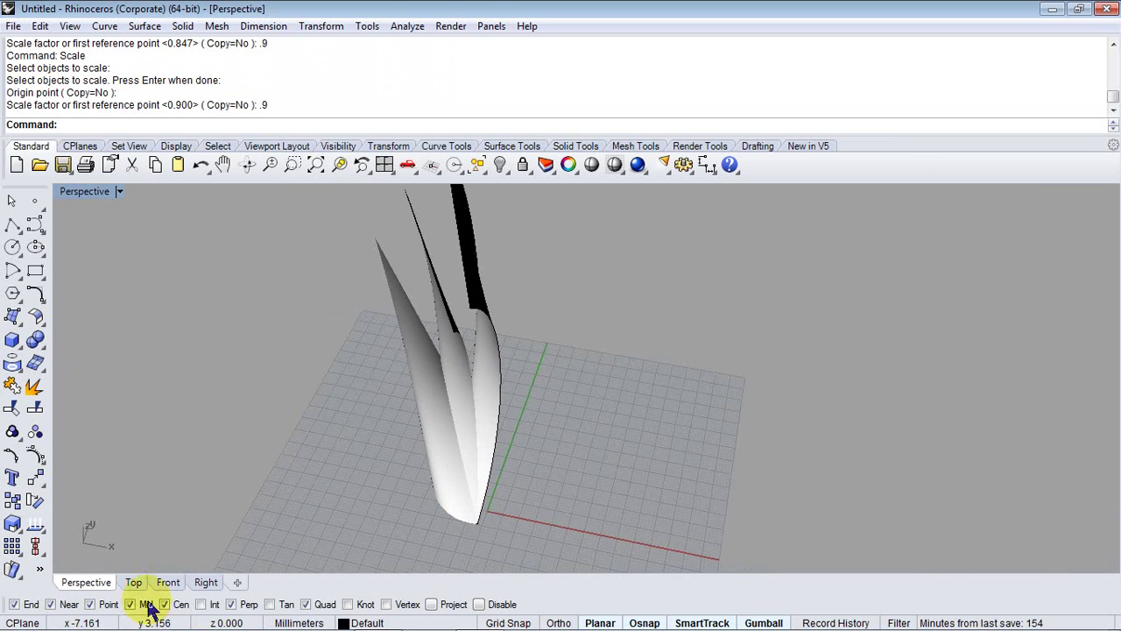
right_click_drag(354, 564, 338, 517)
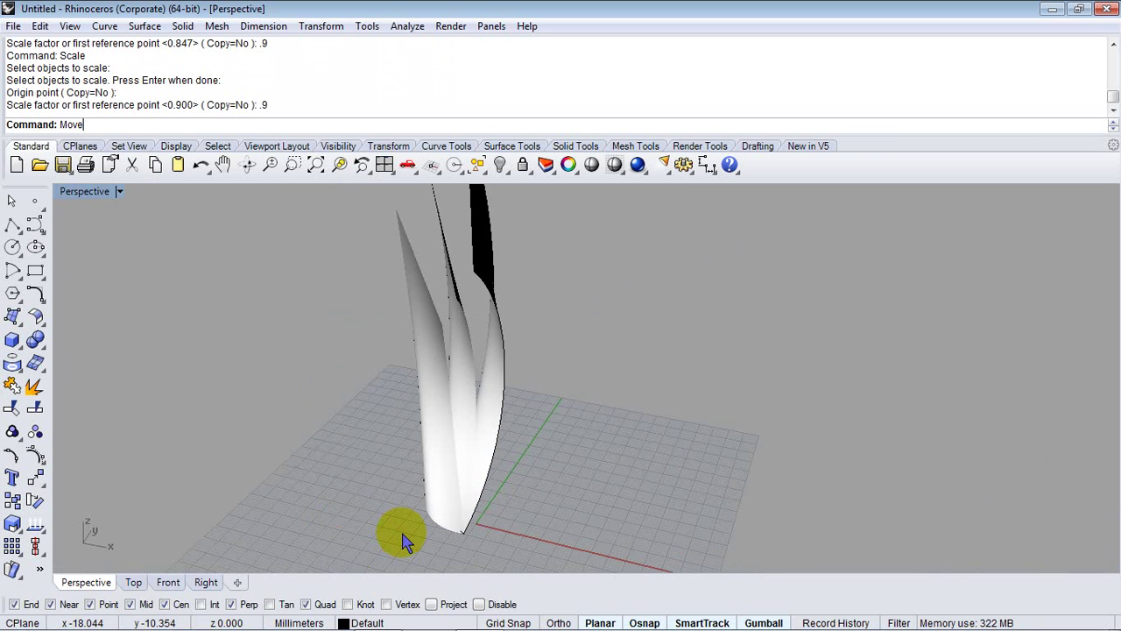
key("Return")
left_click(433, 368)
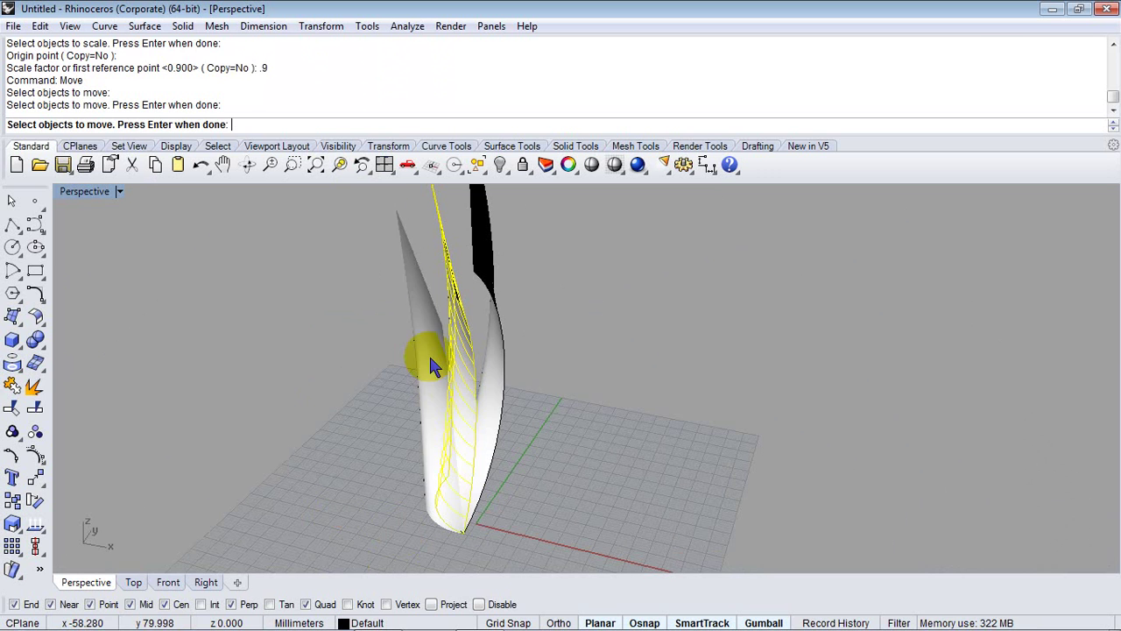
scroll(478, 565, "up", 2)
scroll(473, 557, "up", 3)
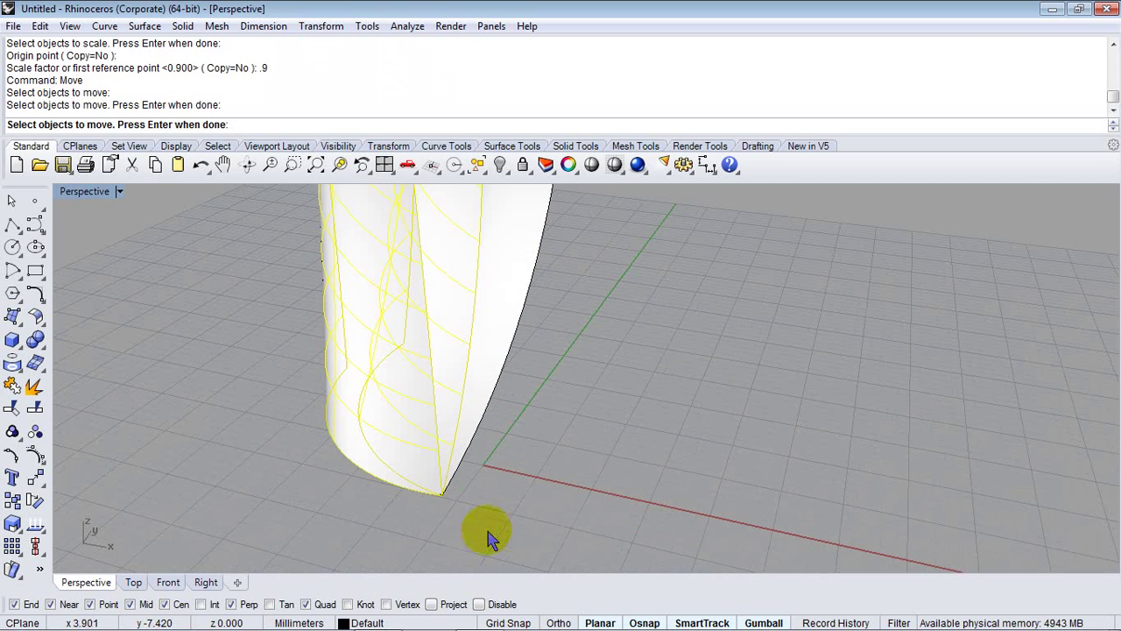
key("Return")
left_click(547, 496)
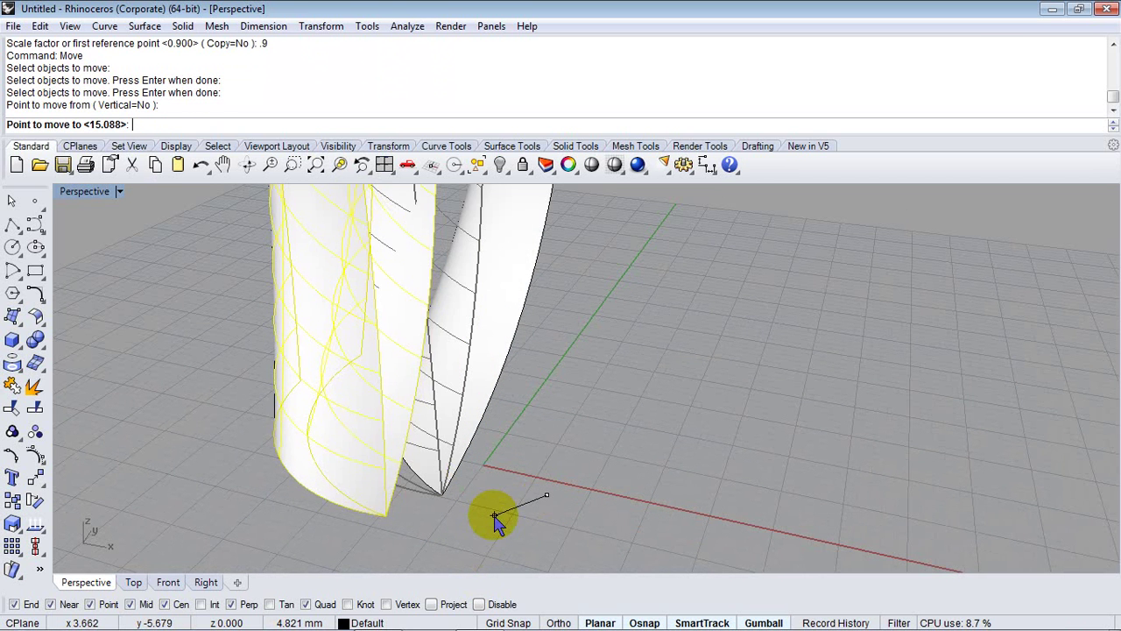
Step: Turn on Ortho and place the two selected copies 5 mm away in the negative Y direction
key("shift")
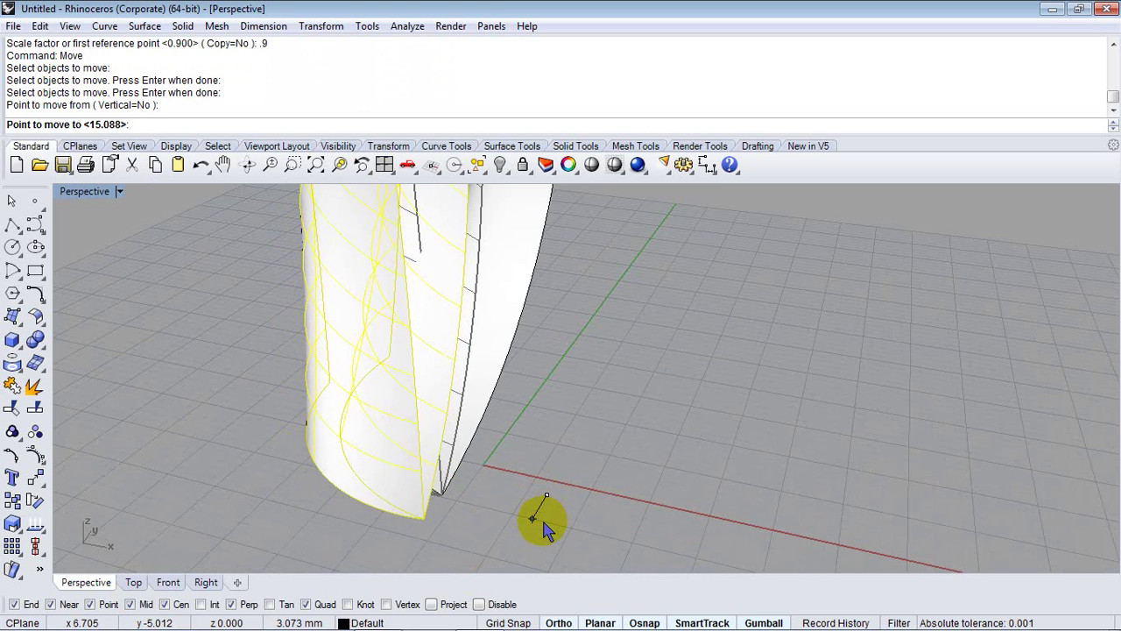
key("End")
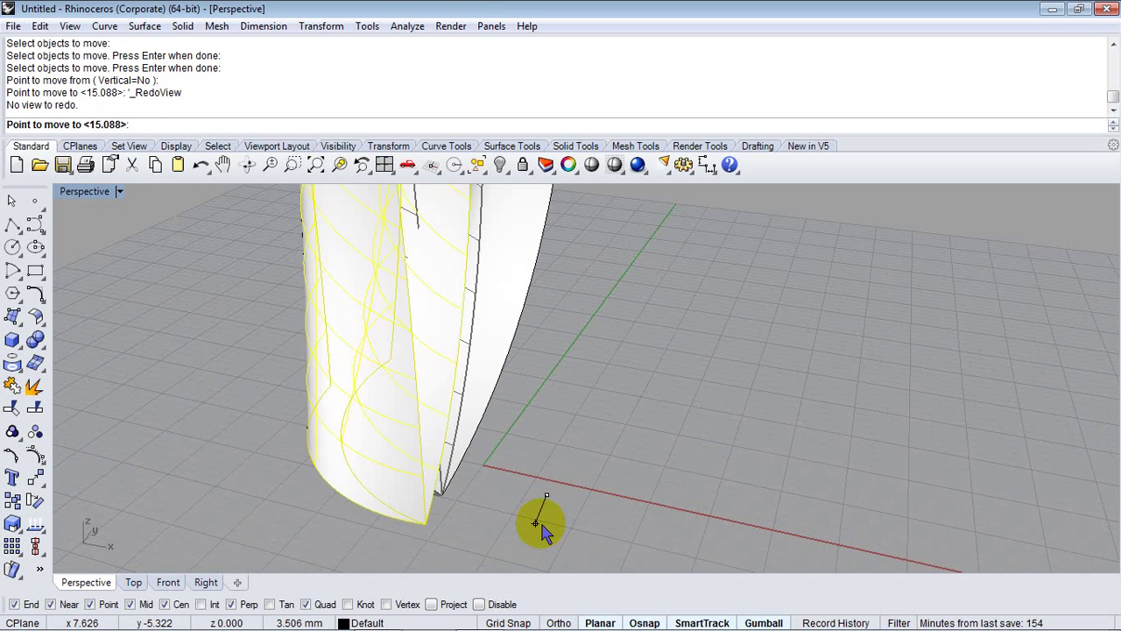
key("shift")
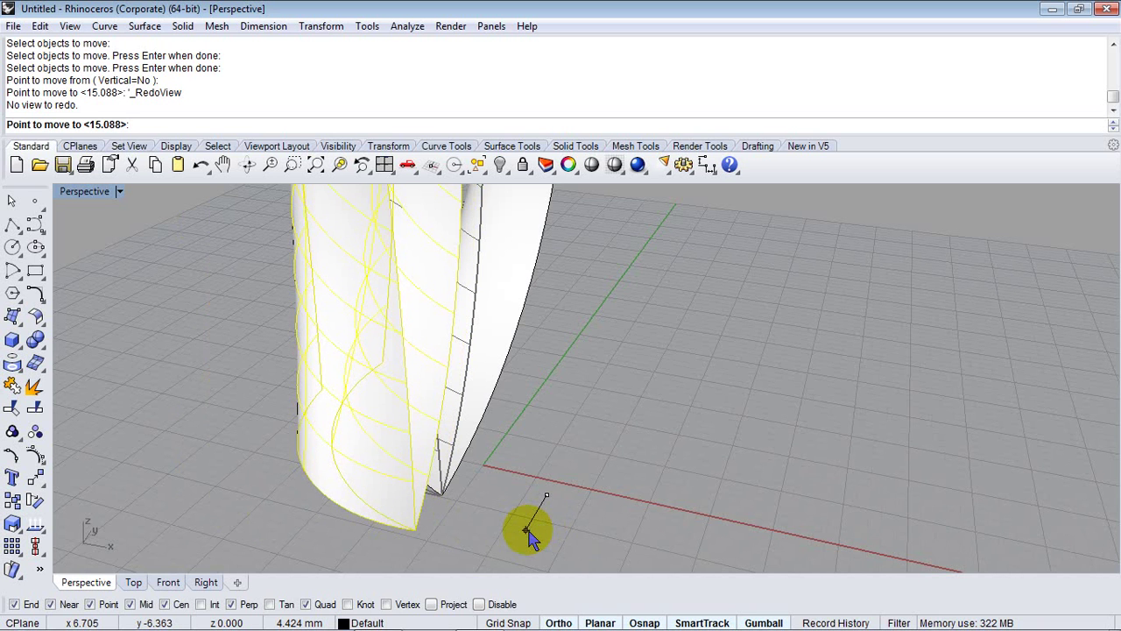
key("F8")
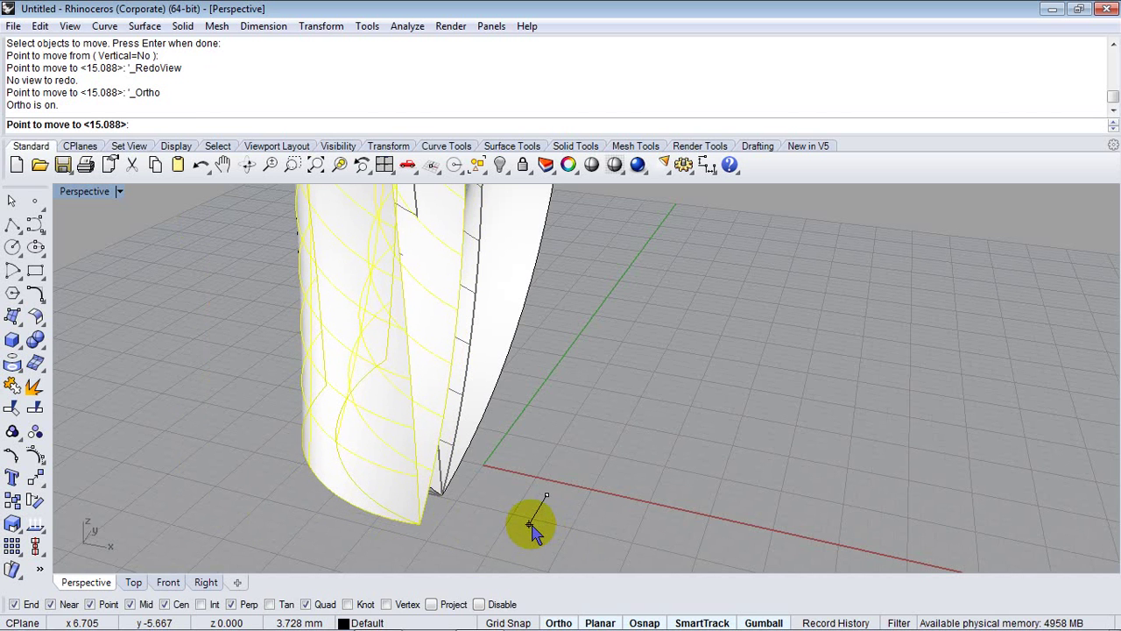
type("10")
key("Return")
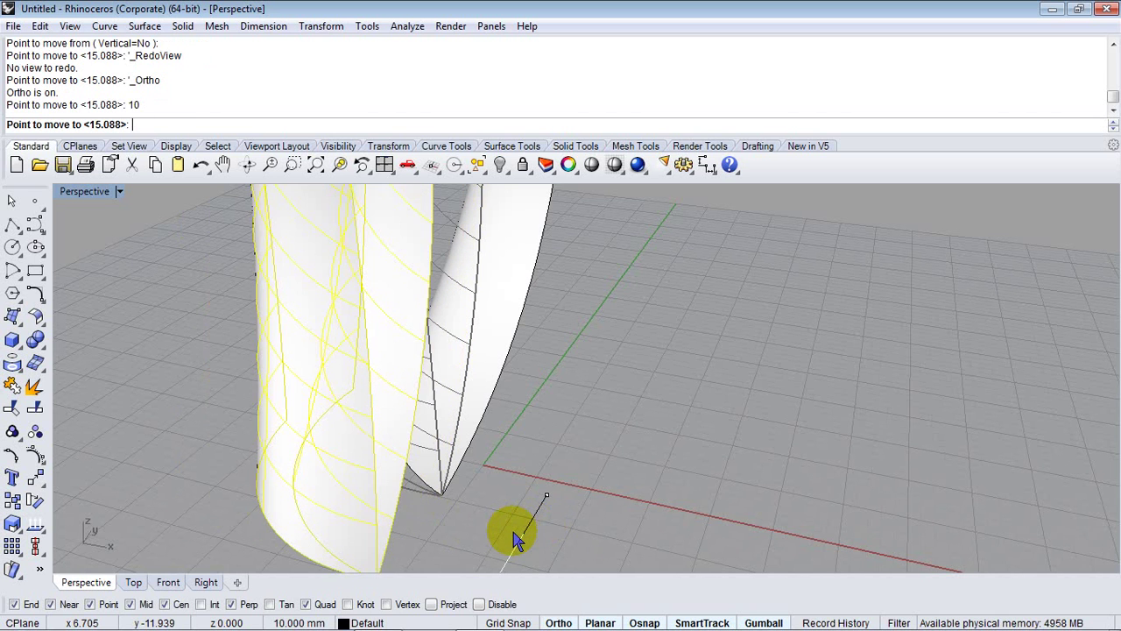
type("5")
key("Return")
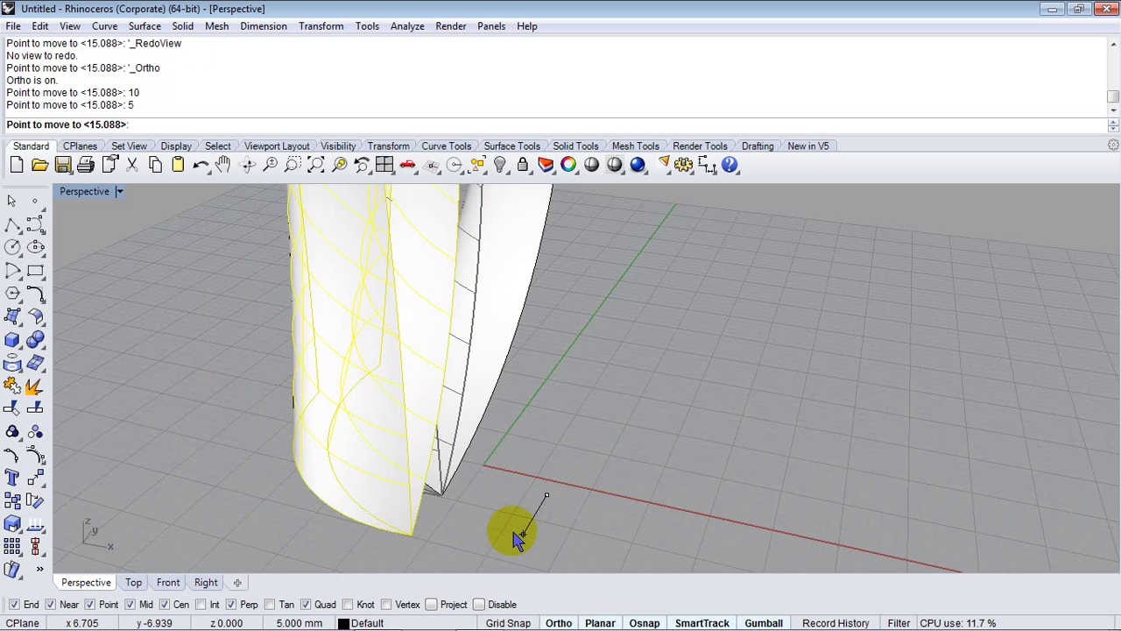
left_click(517, 538)
Step: Move only the outermost, smallest surface copy a further 5 mm in the negative Y direction
key("Return")
left_click(316, 382)
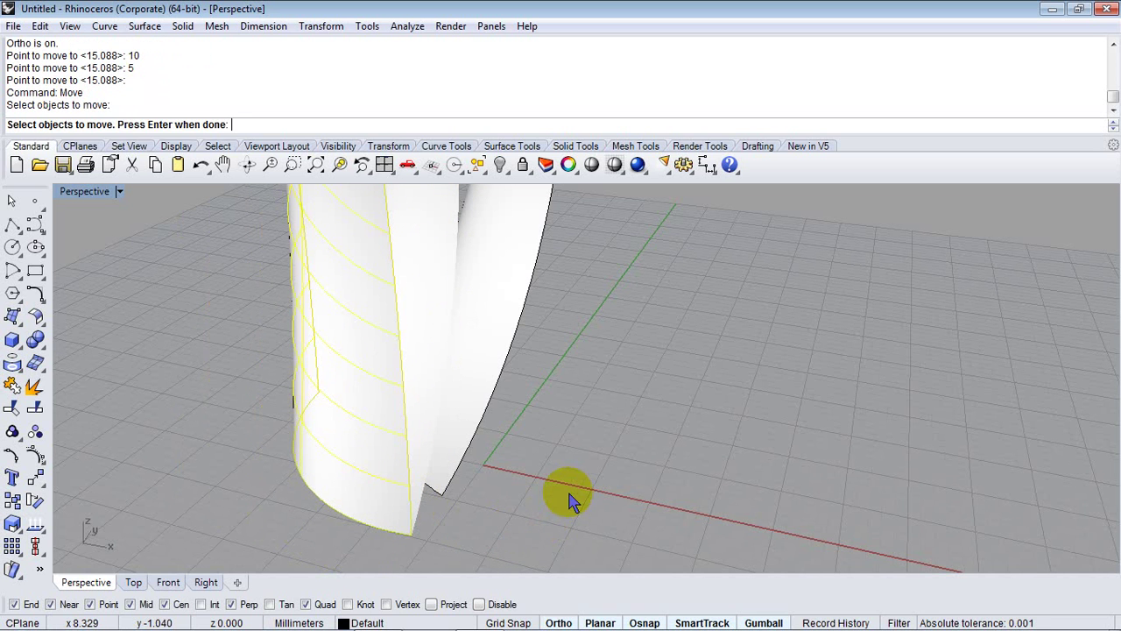
key("Return")
left_click(645, 451)
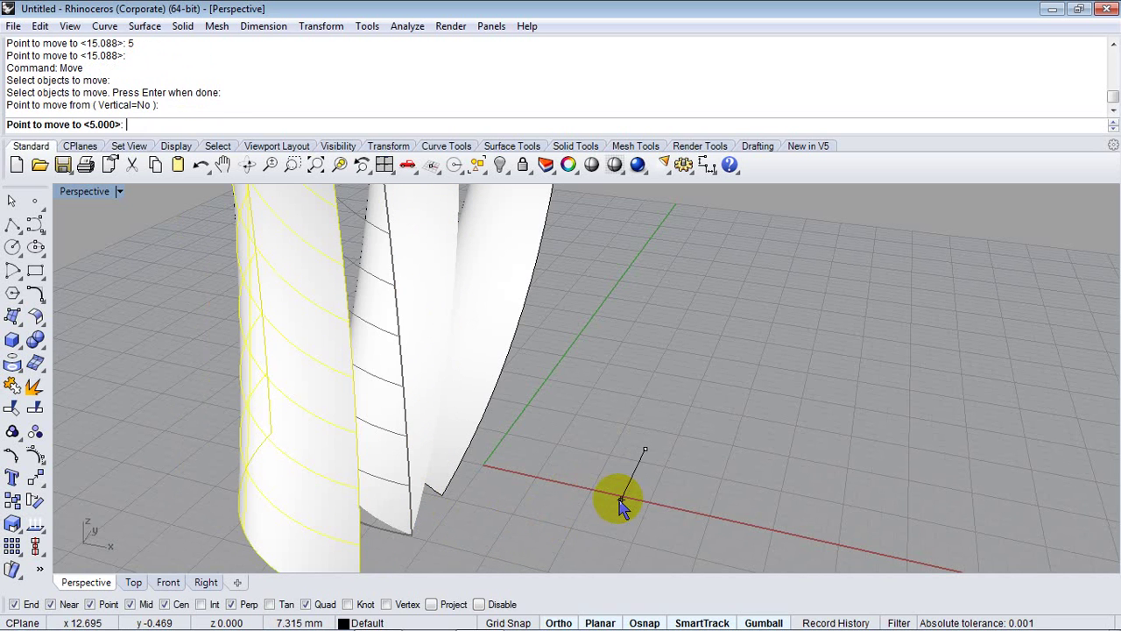
type("5")
key("Return")
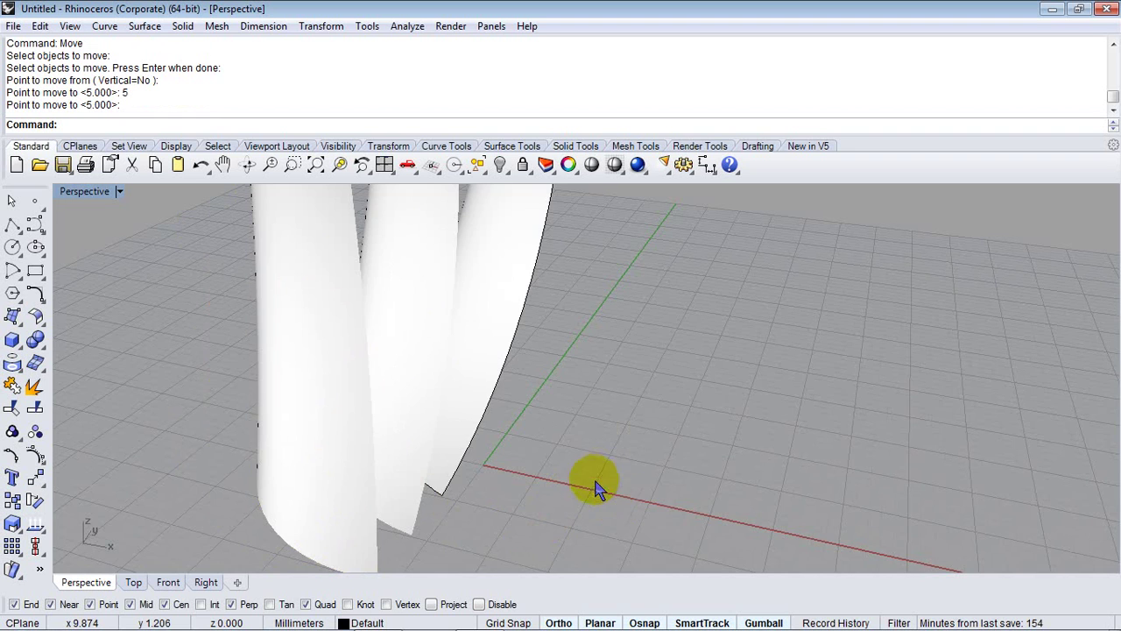
Step: Start OffsetSrf and select all three petal surfaces as the ones to offset
right_click_drag(595, 488, 632, 385)
right_click_drag(616, 340, 593, 395)
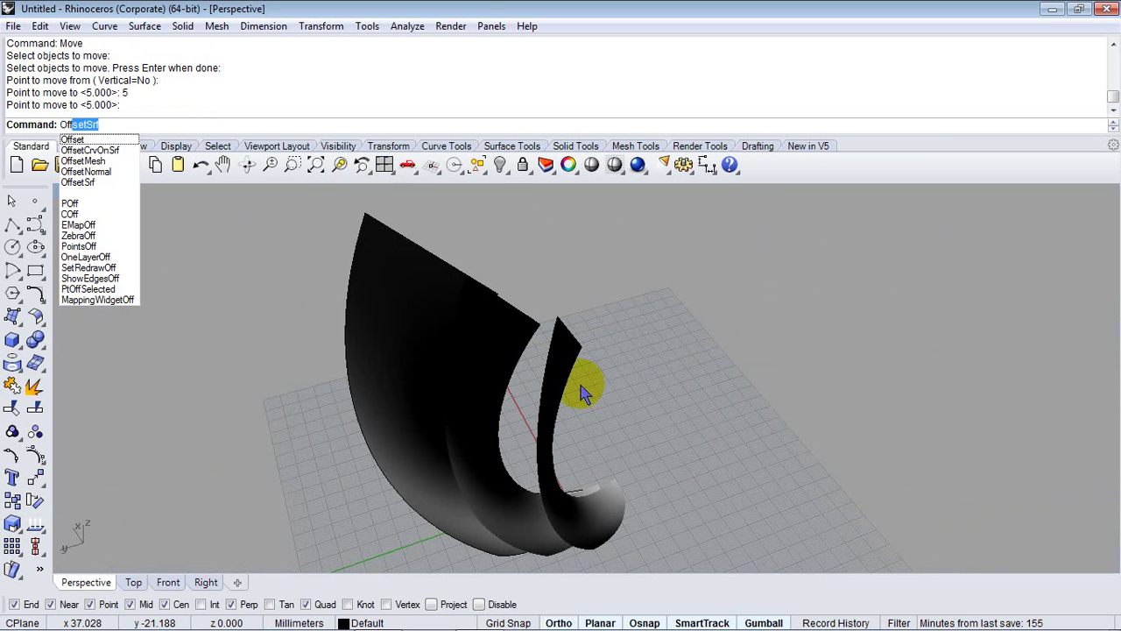
type("+")
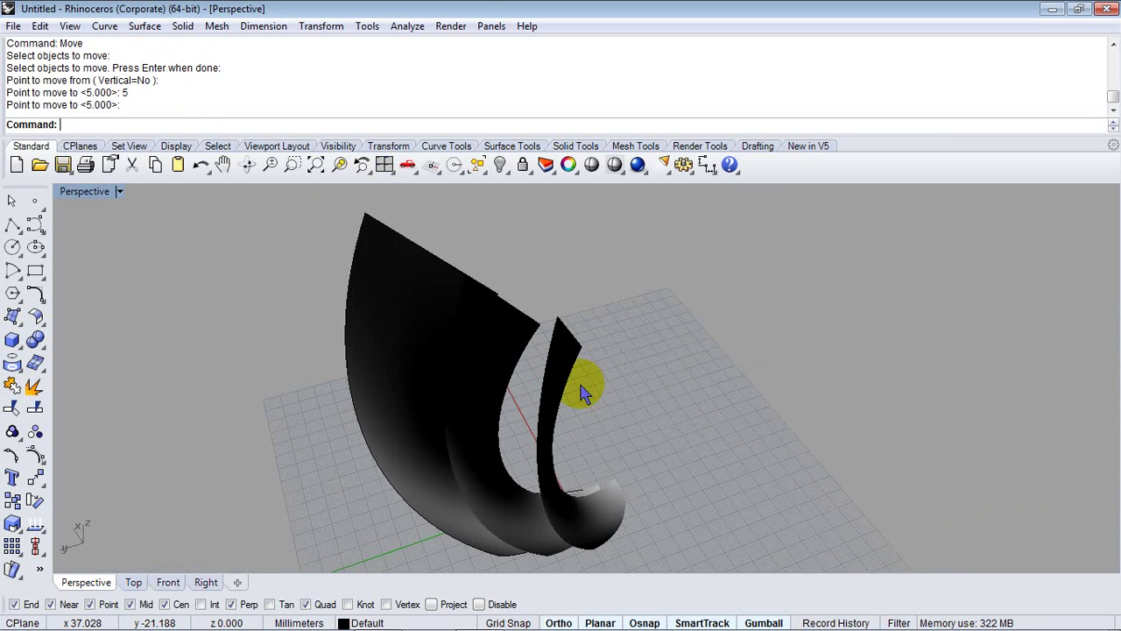
key("Return")
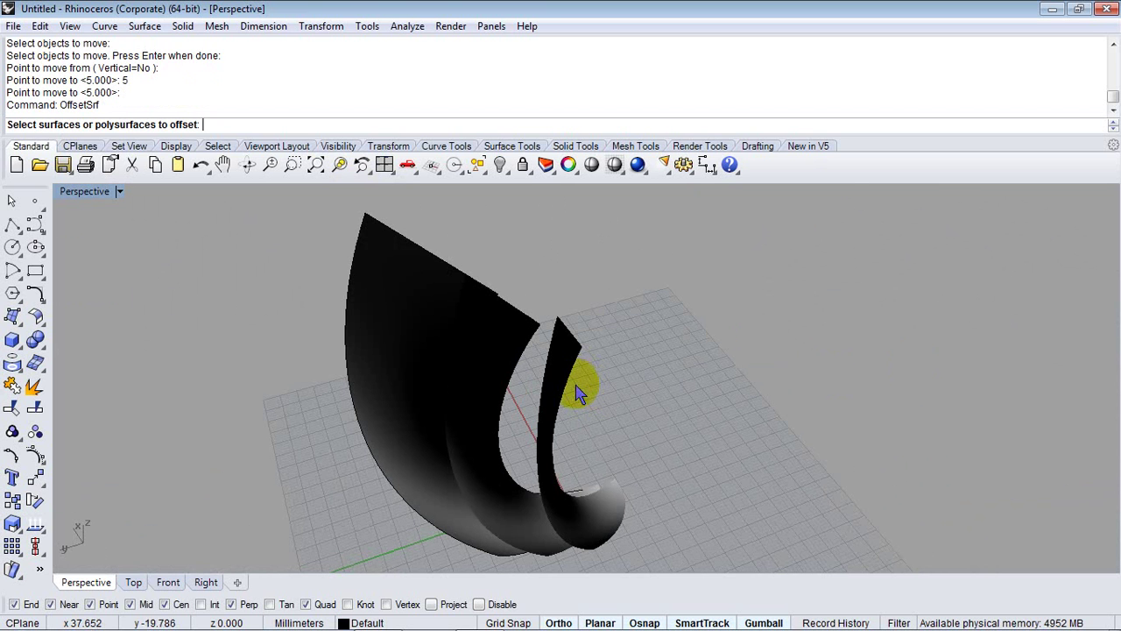
left_click(438, 346)
left_click(483, 340)
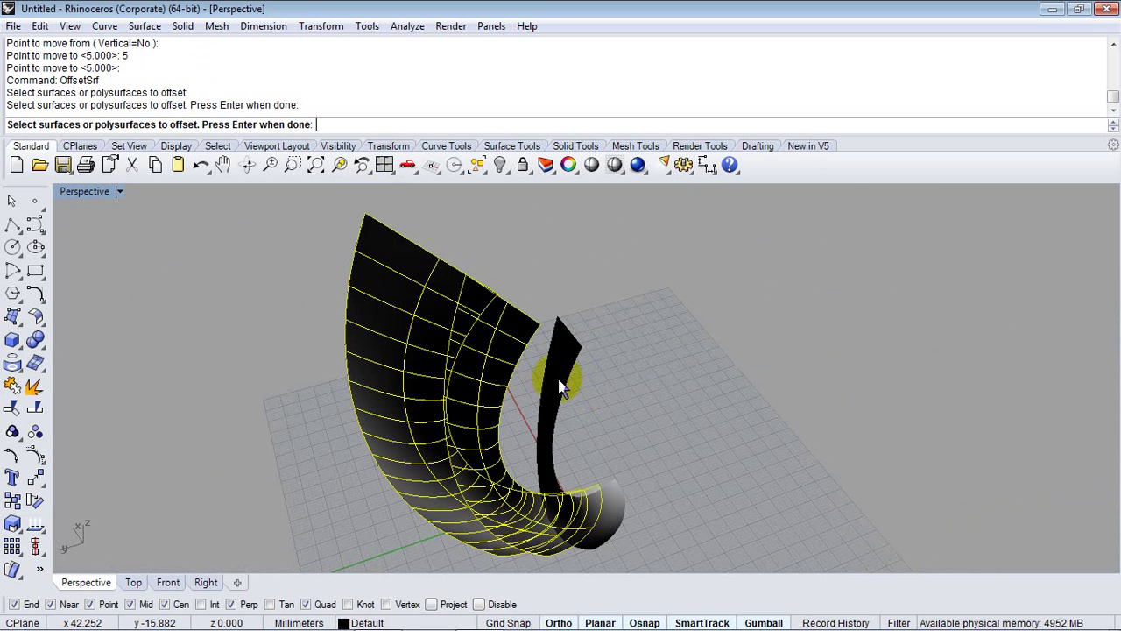
left_click(561, 379)
mouse_move(701, 437)
right_mouse_down()
mouse_move(538, 392)
mouse_move(691, 391)
mouse_move(689, 427)
right_mouse_up()
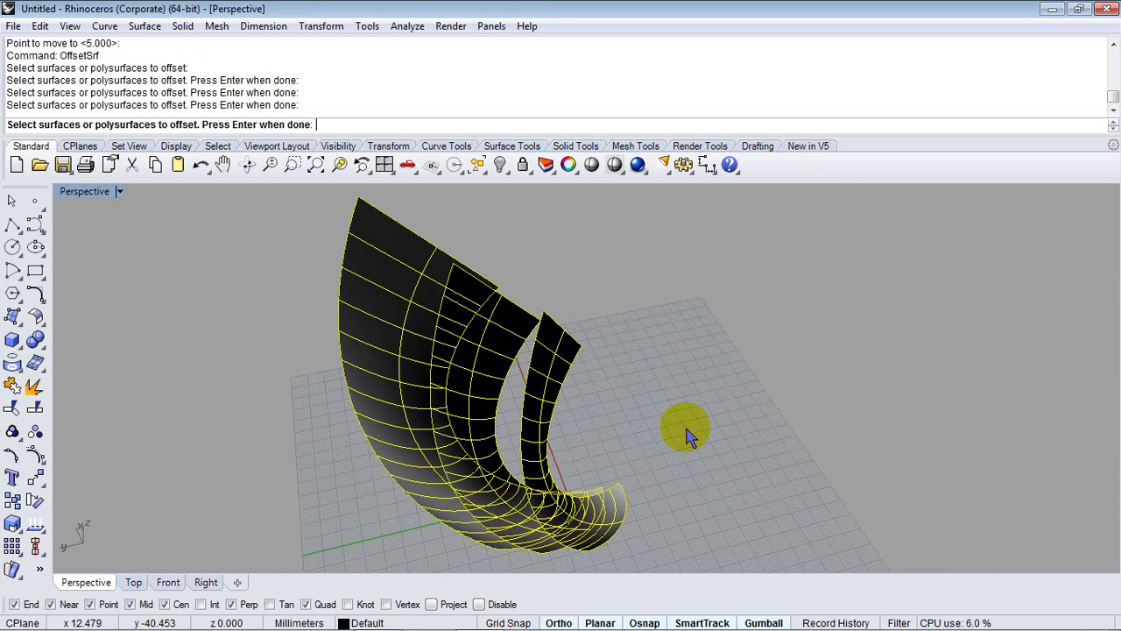
right_click(688, 427)
Step: Offset the three petals into solids with a distance of 1 mm, Solid=Yes, Loose=Yes and DeleteInput=Yes
right_click_drag(638, 322, 482, 267)
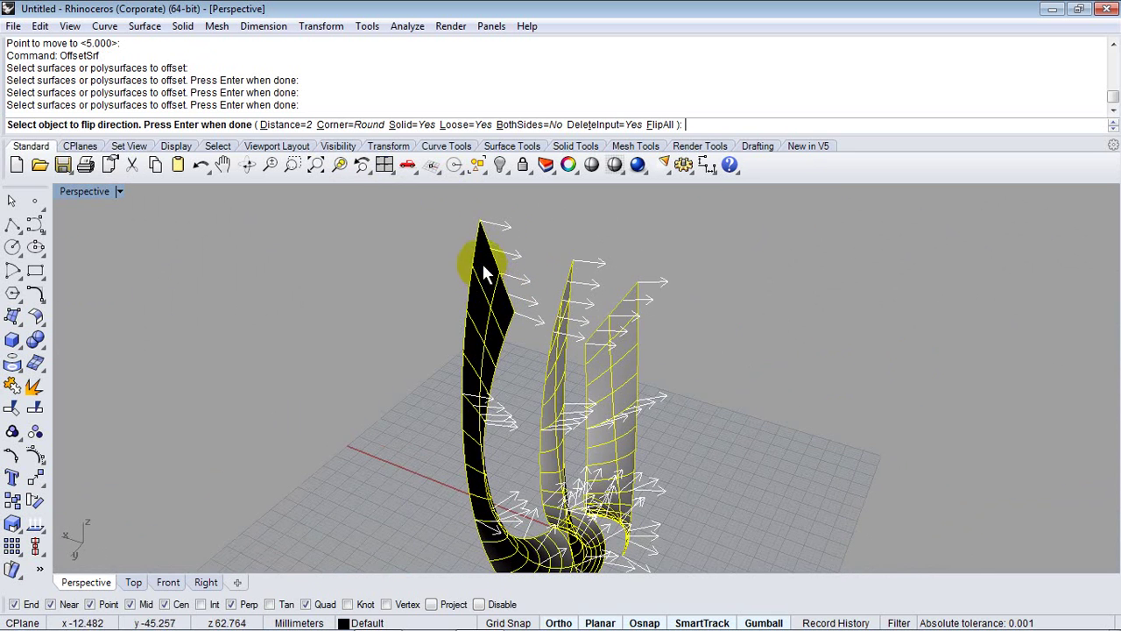
right_click_drag(571, 275, 436, 129)
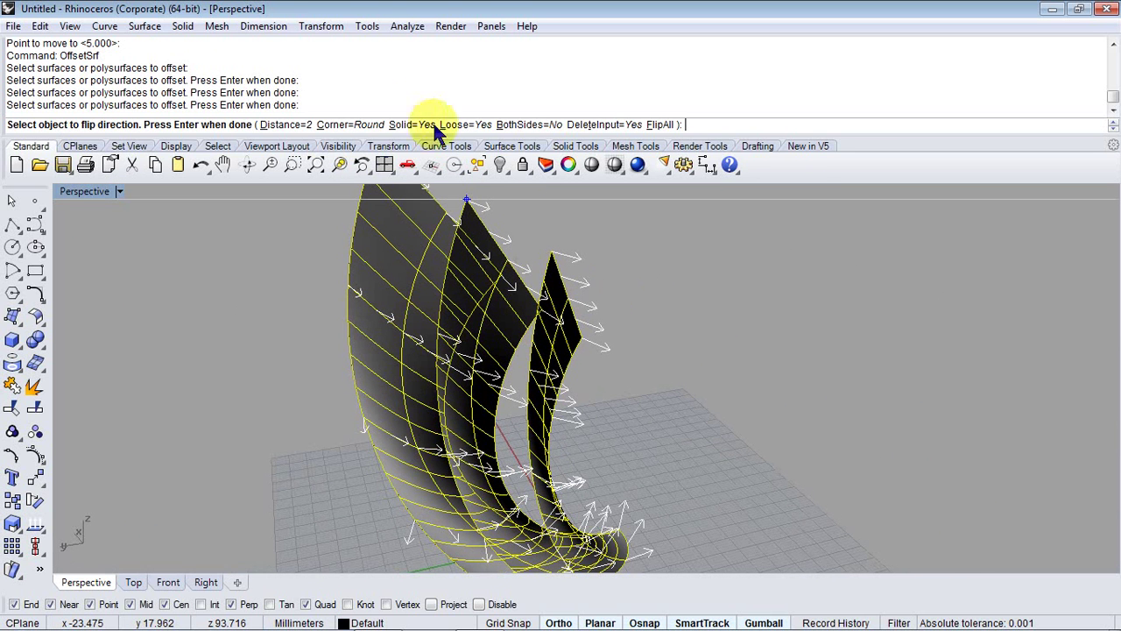
left_click(285, 124)
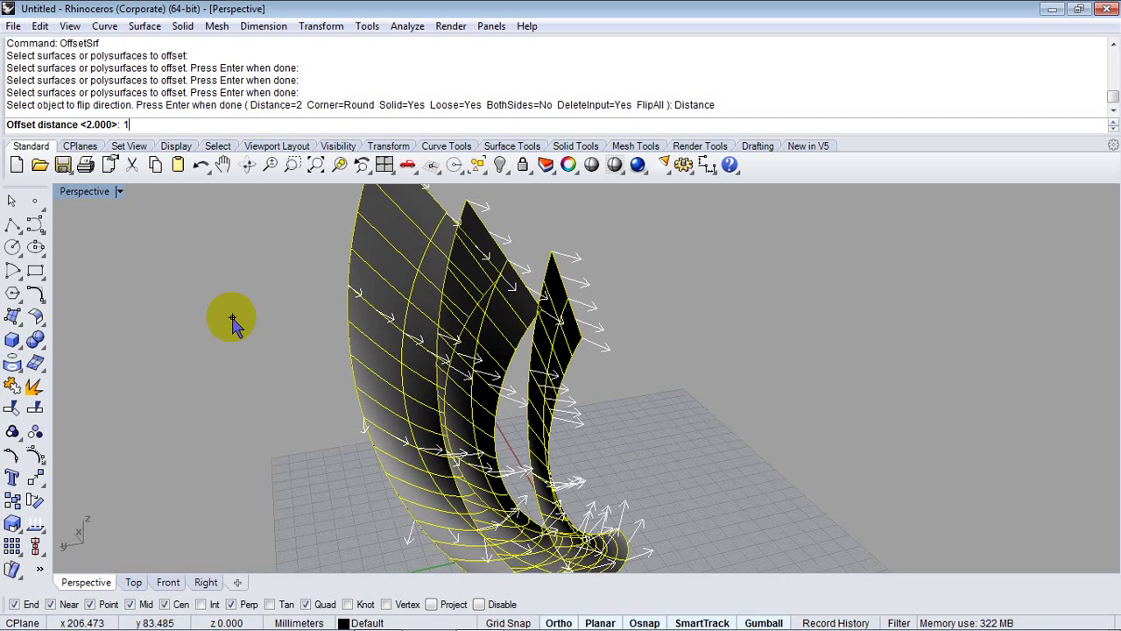
key("Return")
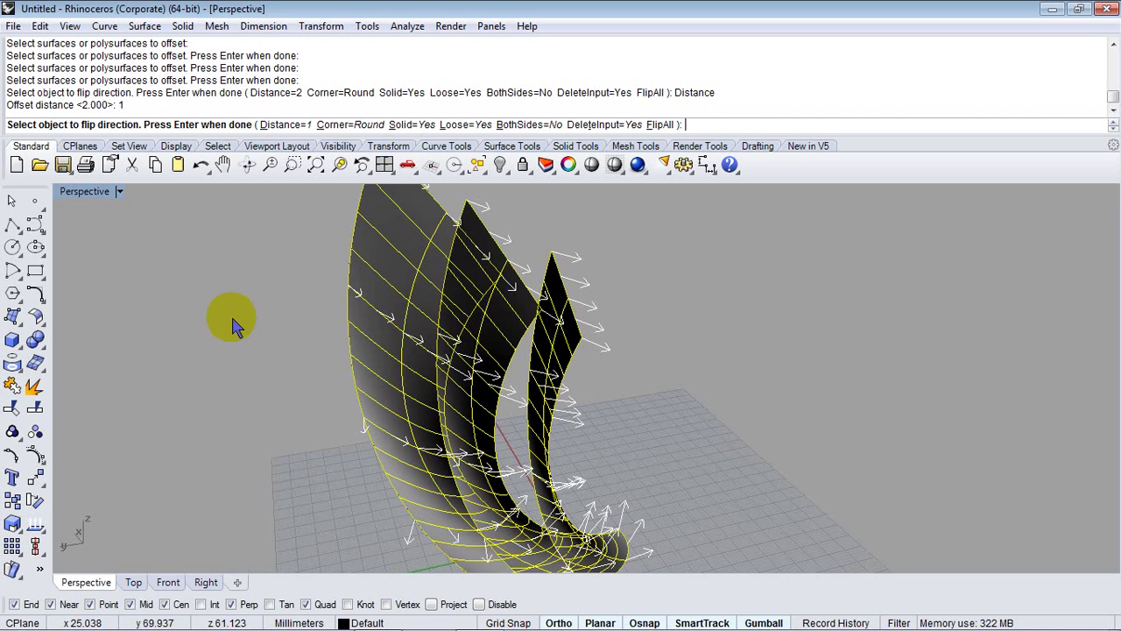
key("Return")
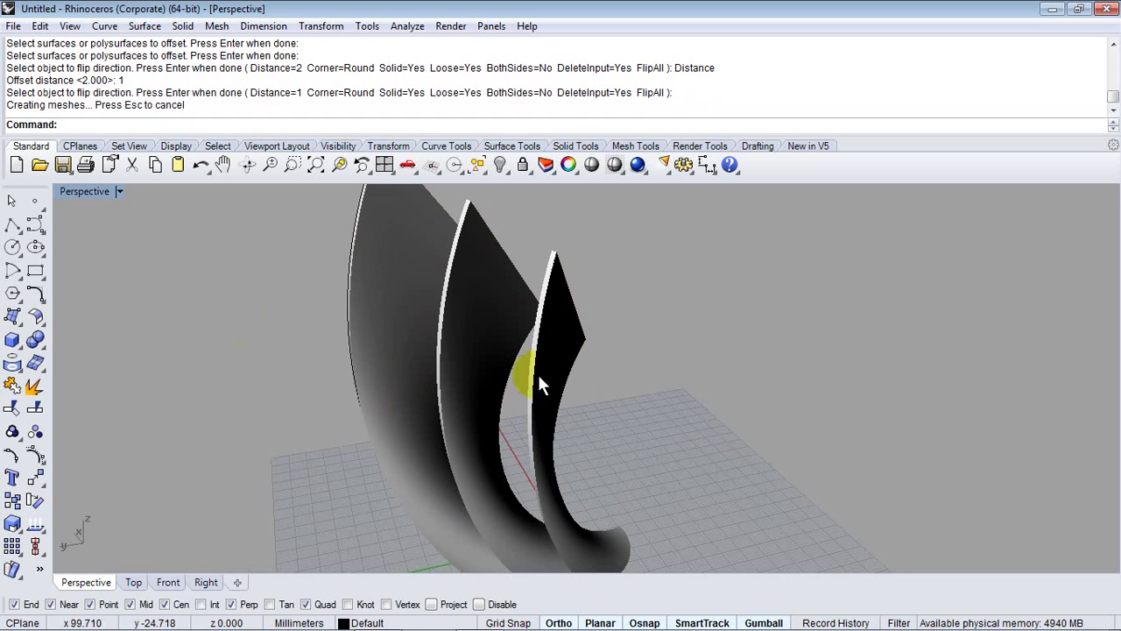
Step: Round the short edge at the pointed tip of the largest petal using BlendEdge with a radius of 5
right_click_drag(661, 377, 532, 417)
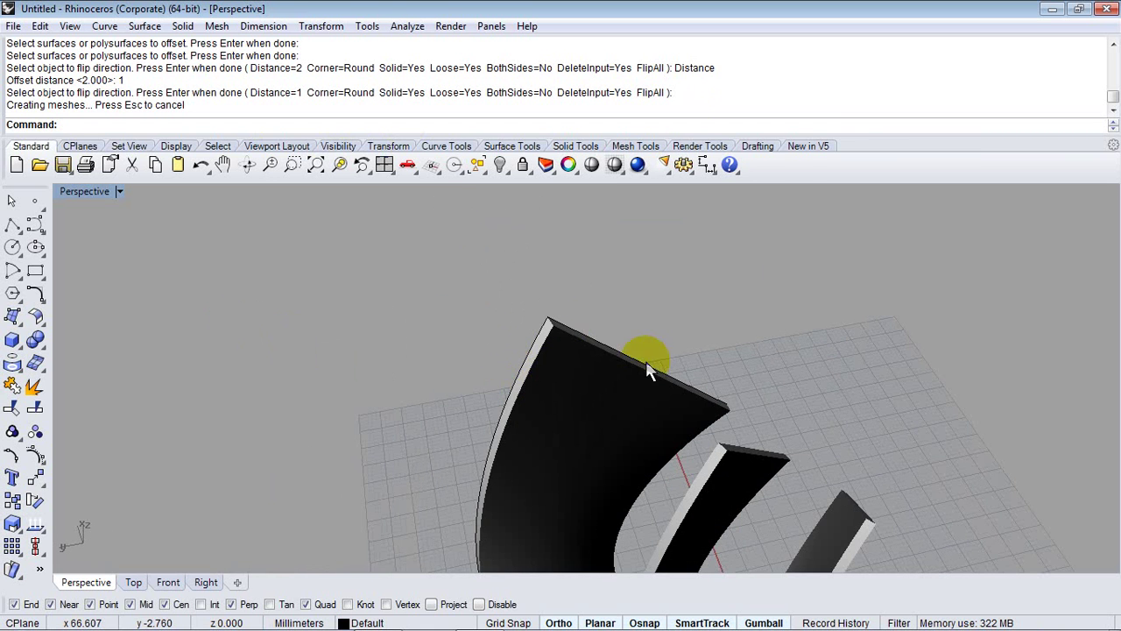
right_click_drag(646, 369, 539, 338)
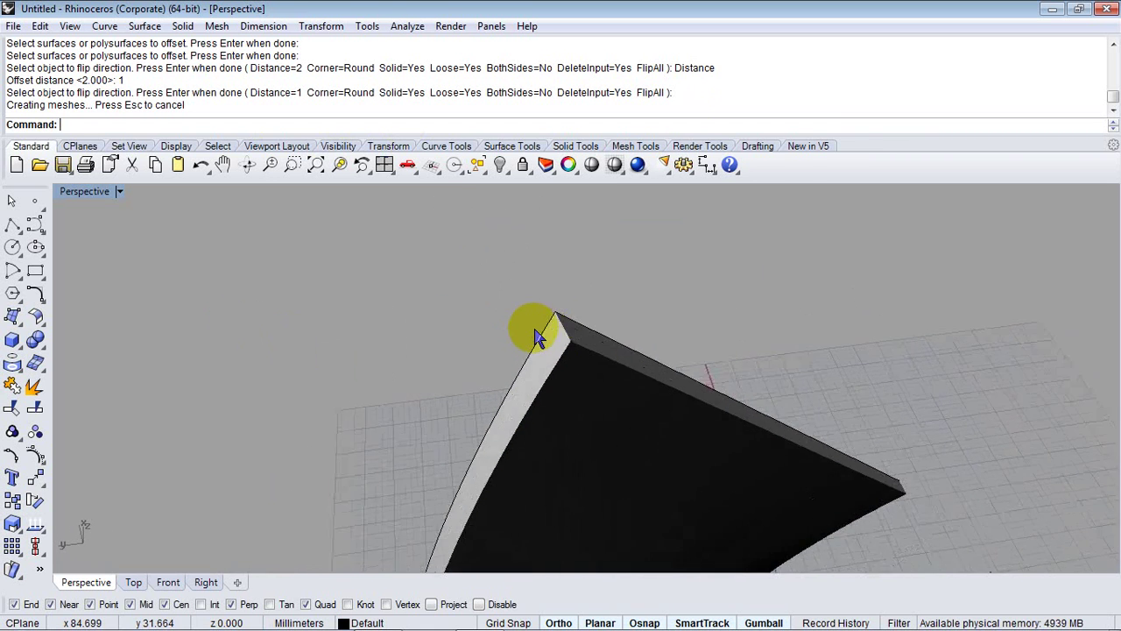
scroll(539, 337, "up", 2)
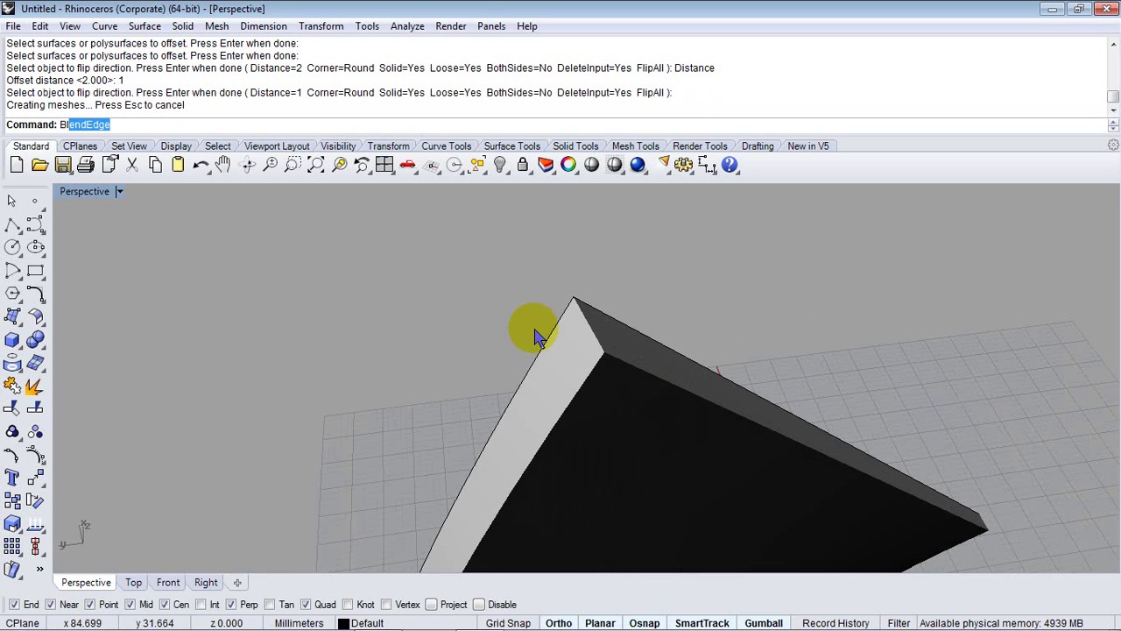
key("Return")
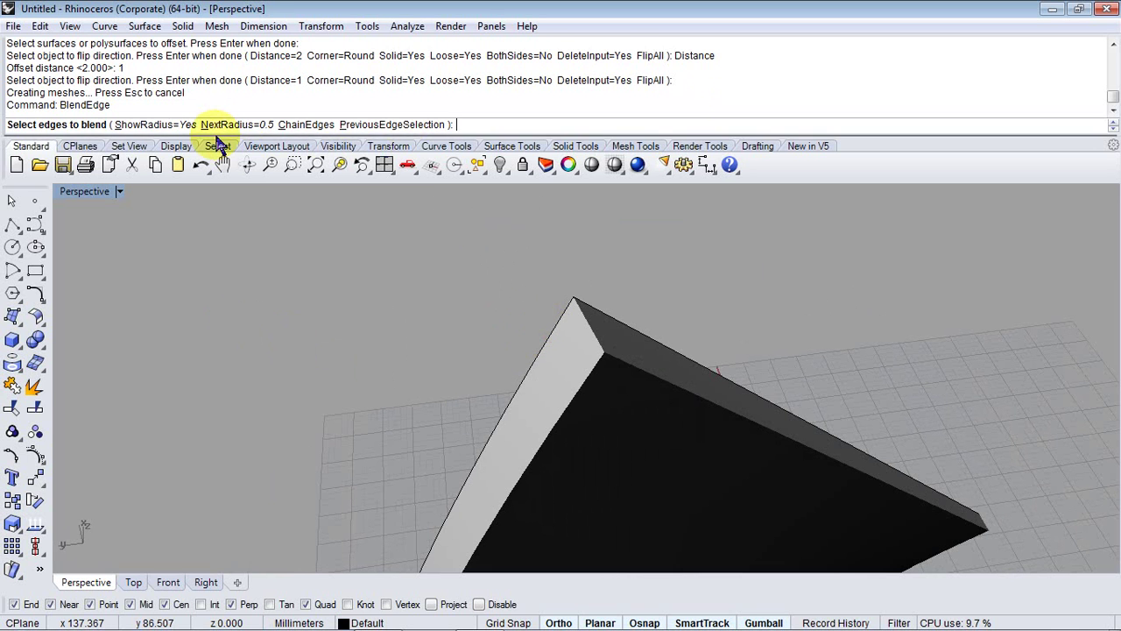
left_click(224, 125)
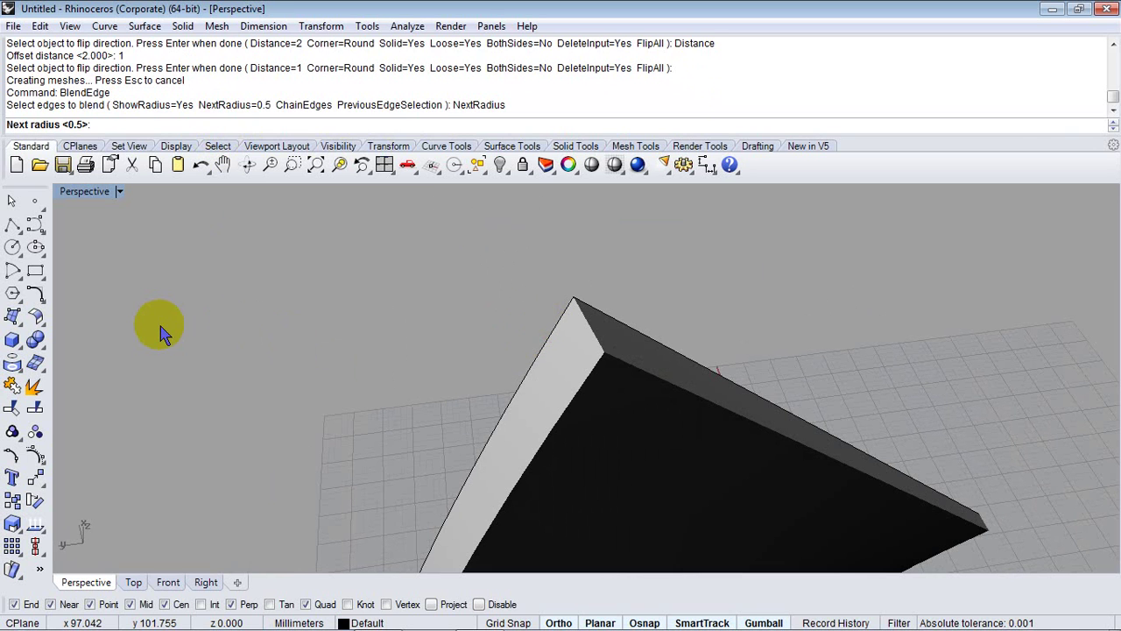
type("5")
key("Return")
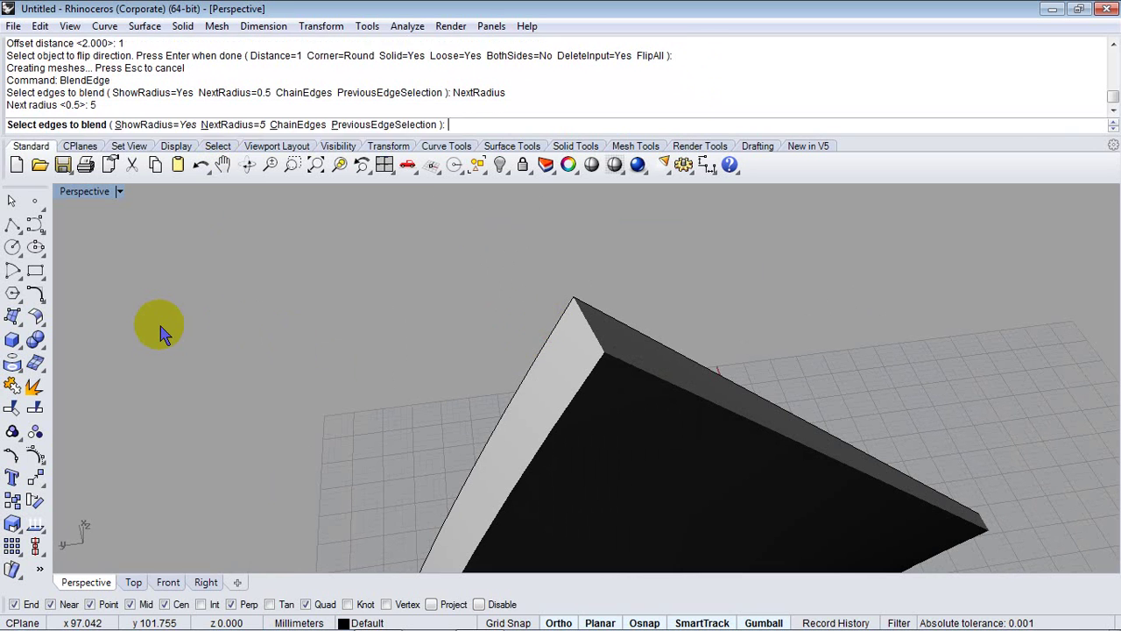
left_click(601, 344)
key("Return")
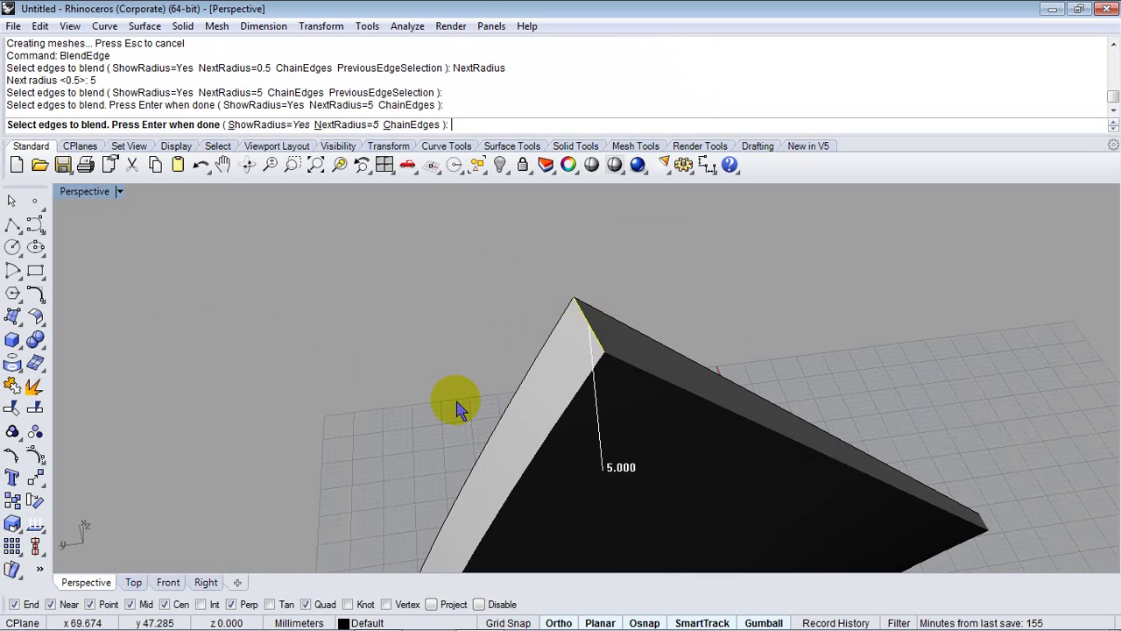
right_click_drag(458, 408, 526, 496)
scroll(462, 395, "up", 2)
key("Return")
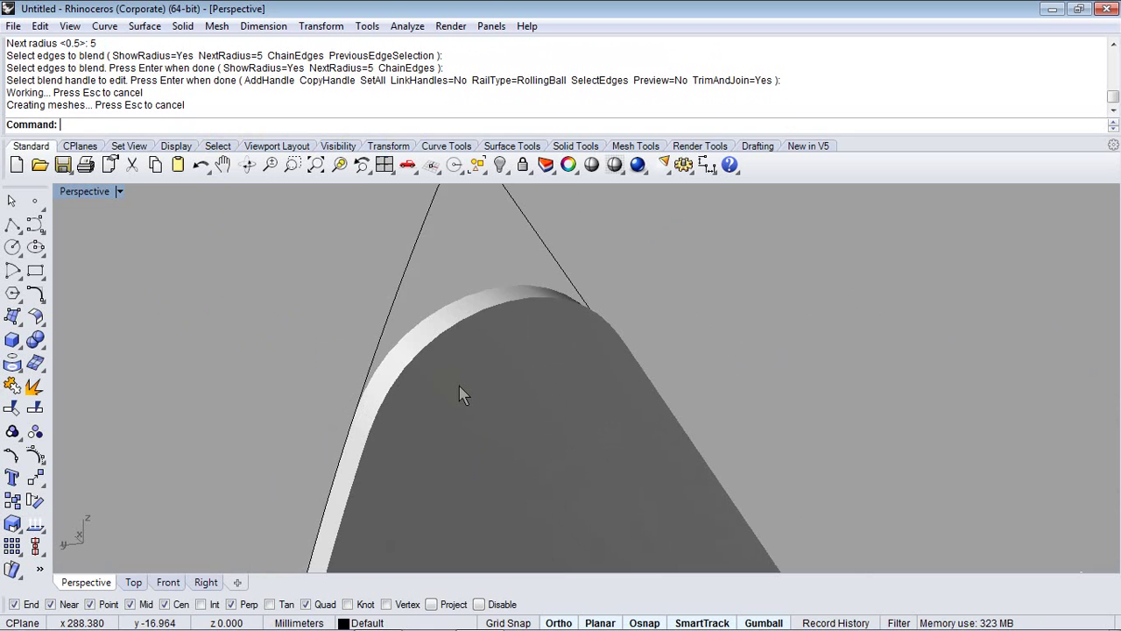
Step: Apply BlendEdge with the same radius of 5 to the short edge at the middle petal's pointed tip
mouse_move(459, 389)
right_mouse_down()
mouse_move(438, 318)
mouse_move(267, 249)
mouse_move(446, 376)
mouse_move(713, 476)
mouse_move(432, 375)
mouse_move(595, 464)
mouse_move(554, 429)
mouse_move(593, 443)
mouse_move(692, 428)
mouse_move(646, 389)
right_mouse_up()
right_click(645, 388)
left_click(657, 376)
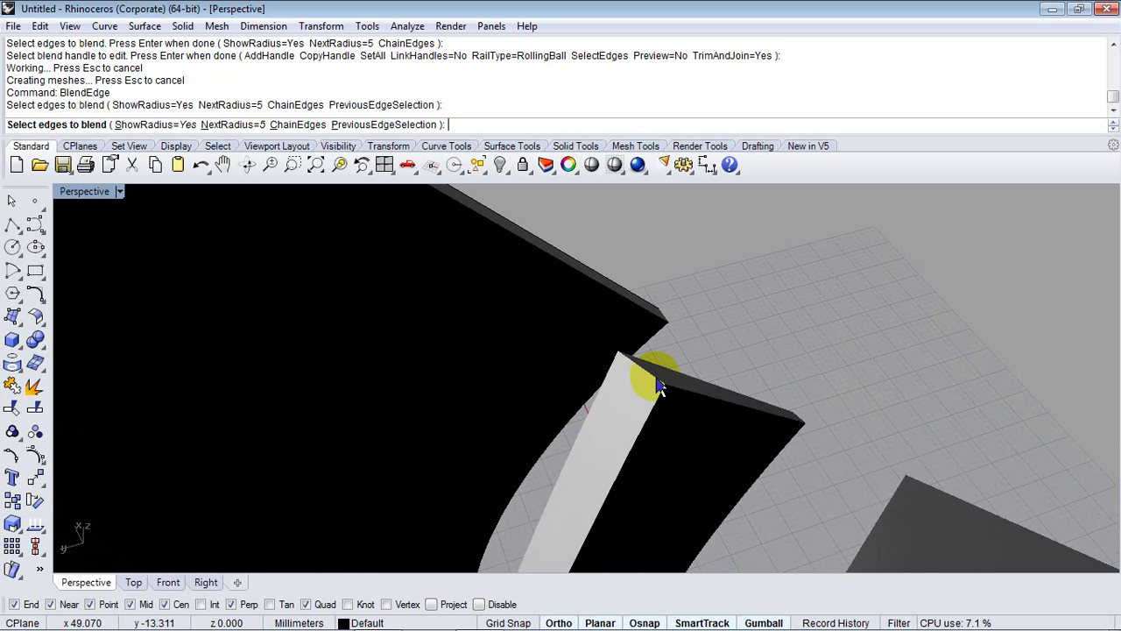
right_click(626, 460)
right_click(626, 460)
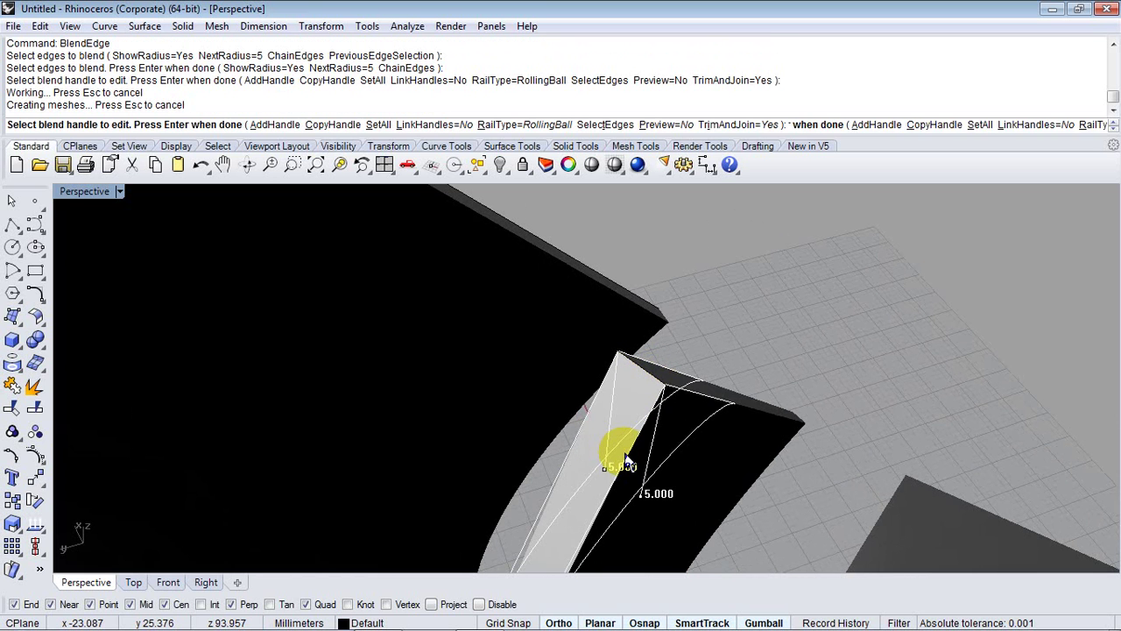
right_click_drag(626, 451, 679, 403)
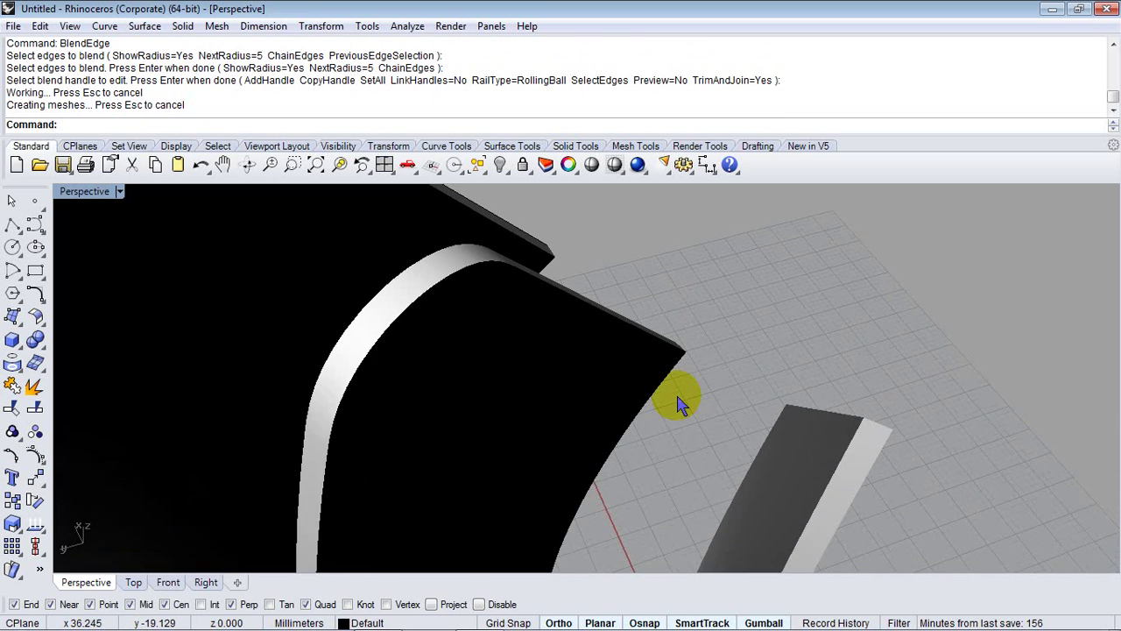
Step: Round the short edge at the smallest petal's pointed tip using BlendEdge with a radius of 5
right_click_drag(823, 438, 764, 461)
right_click(758, 467)
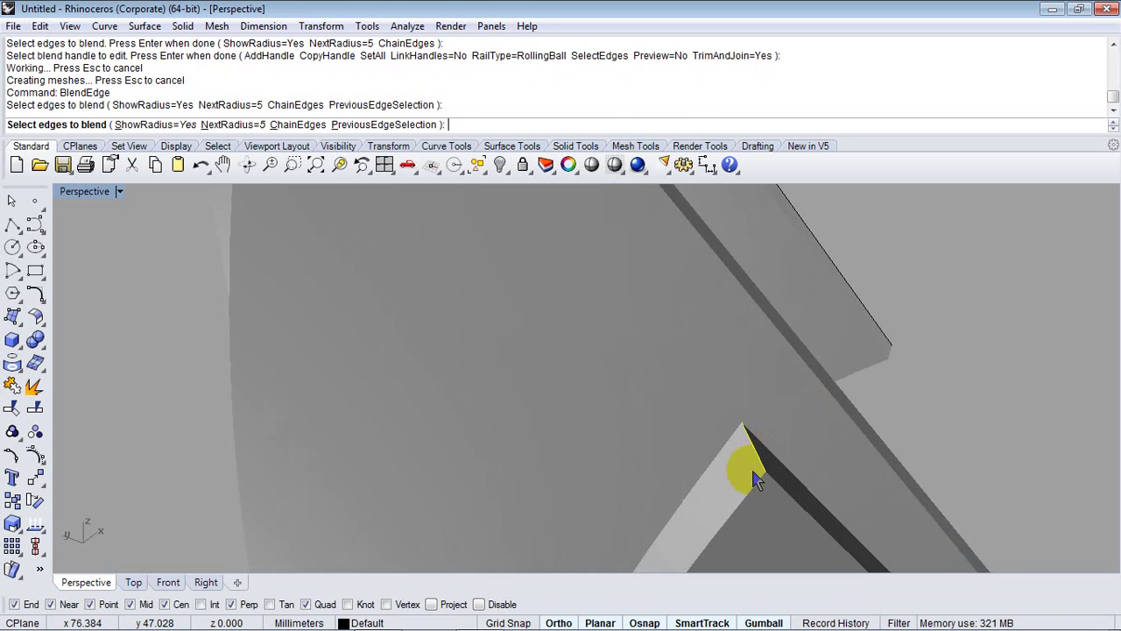
left_click(752, 473)
right_click(752, 473)
right_click(751, 474)
scroll(600, 359, "down", 5)
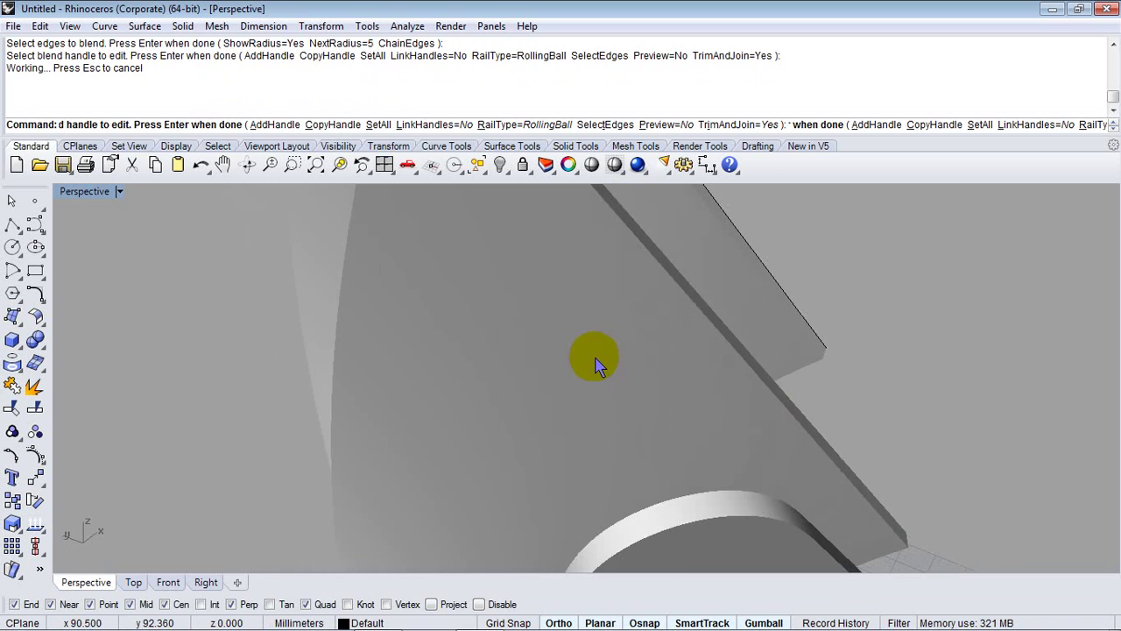
scroll(596, 365, "down", 3)
right_click_drag(599, 372, 650, 425)
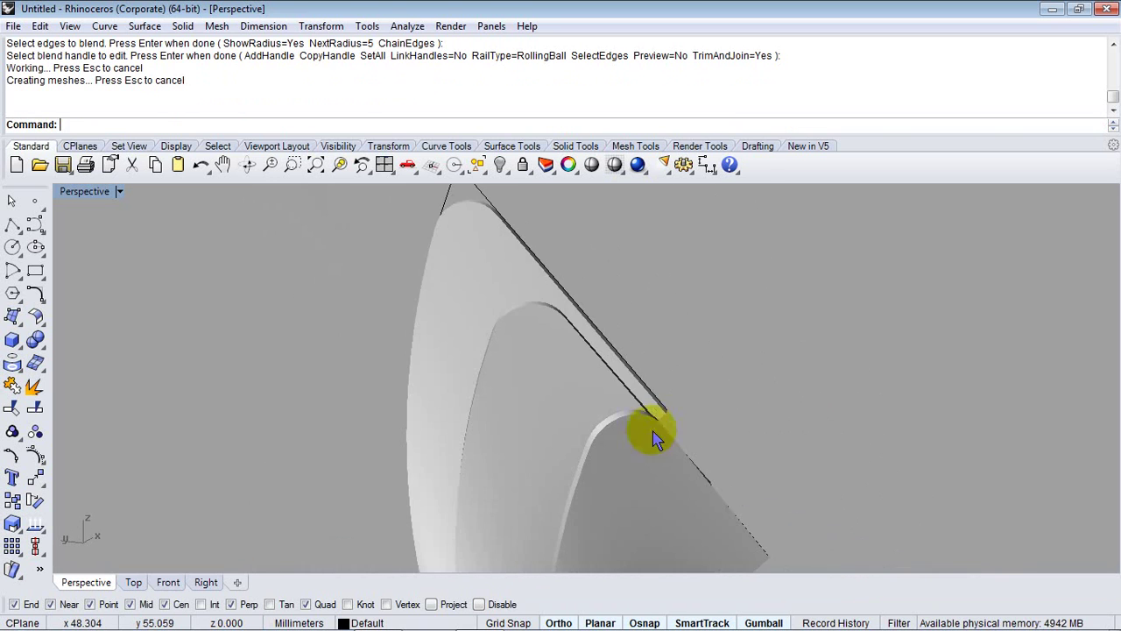
Step: Set the Perspective view's display mode to Shaded and inspect the three rounded petals from several angles
left_click(119, 193)
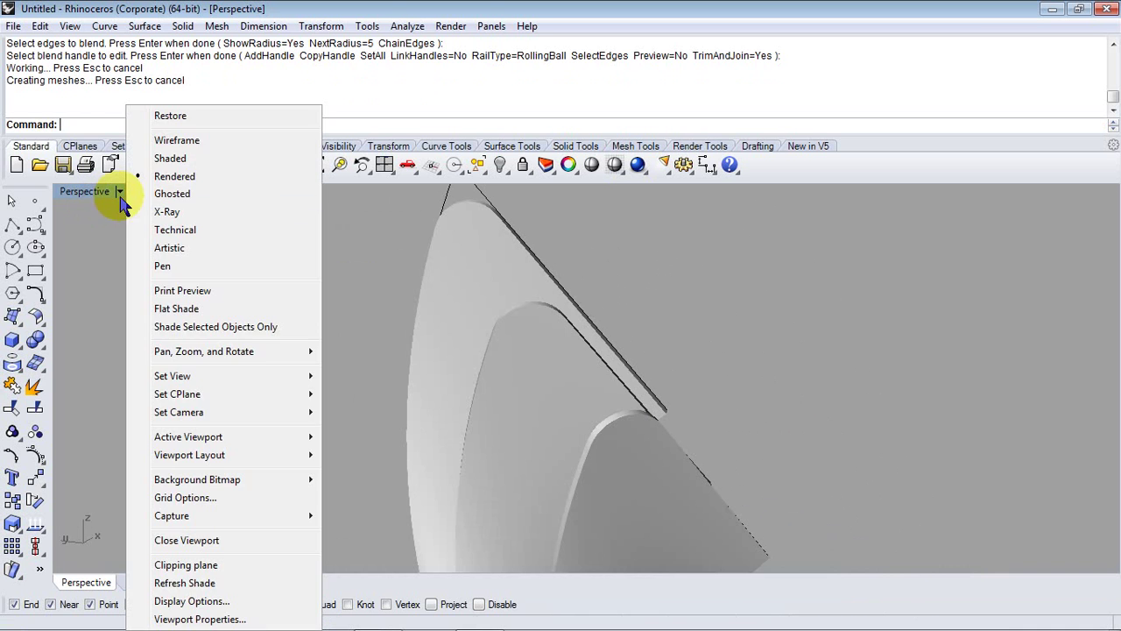
left_click(169, 159)
mouse_move(376, 351)
right_mouse_down()
mouse_move(400, 403)
mouse_move(499, 467)
mouse_move(500, 349)
mouse_move(640, 428)
mouse_move(488, 393)
mouse_move(443, 407)
mouse_move(684, 431)
mouse_move(499, 391)
right_mouse_up()
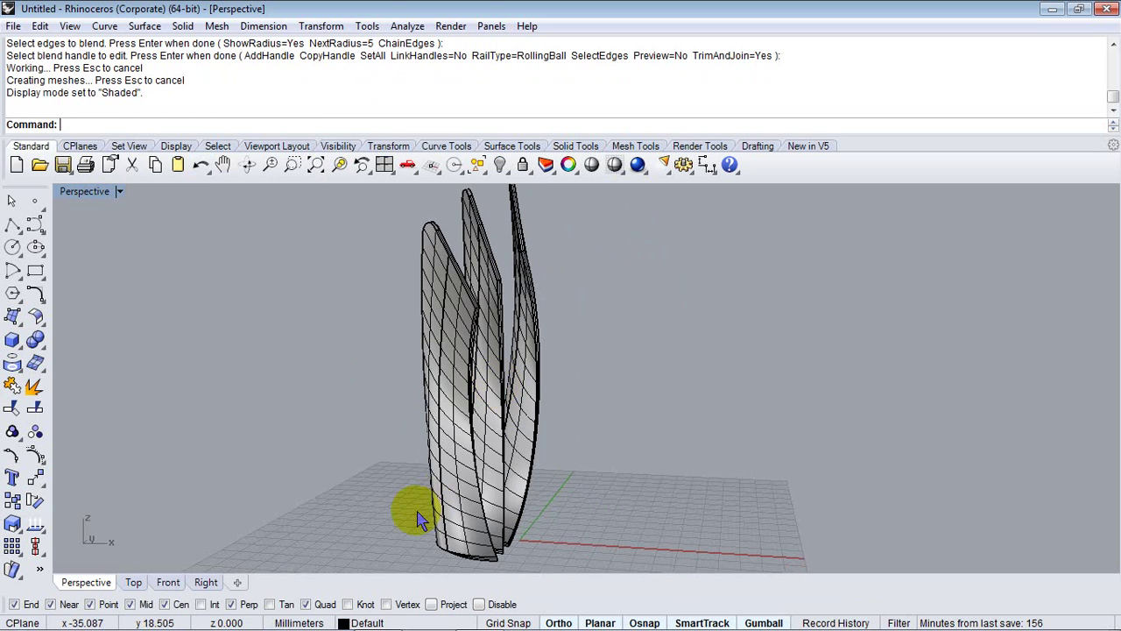
right_click_drag(420, 519, 468, 208)
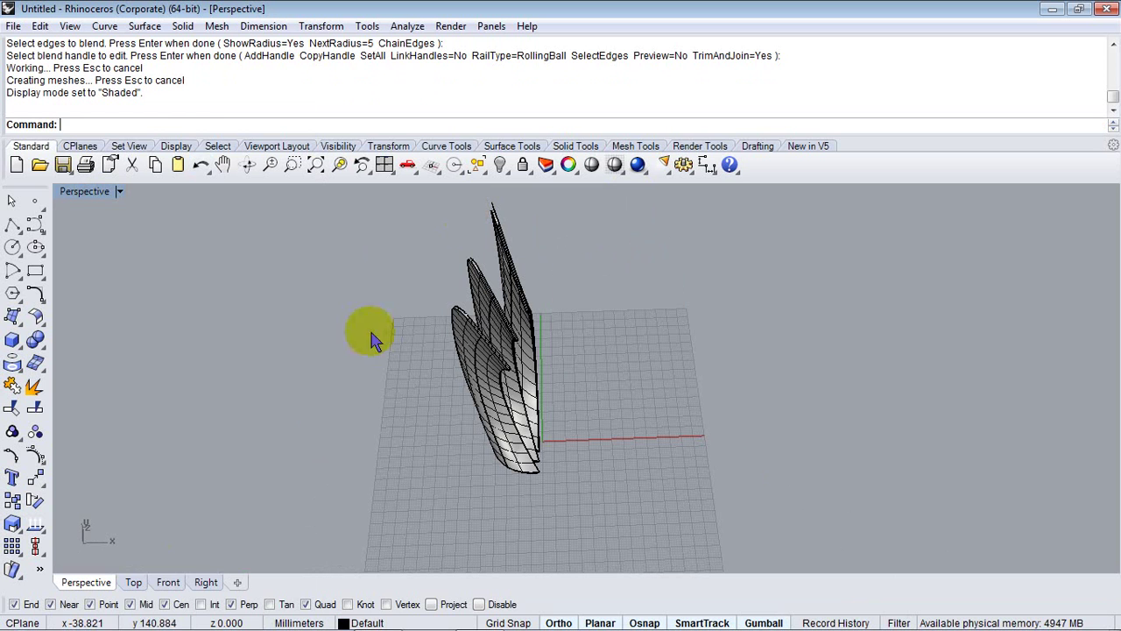
Step: In the Front view, move all three petals 5 mm horizontally away from the vertical axis in the negative X direction
left_click(168, 583)
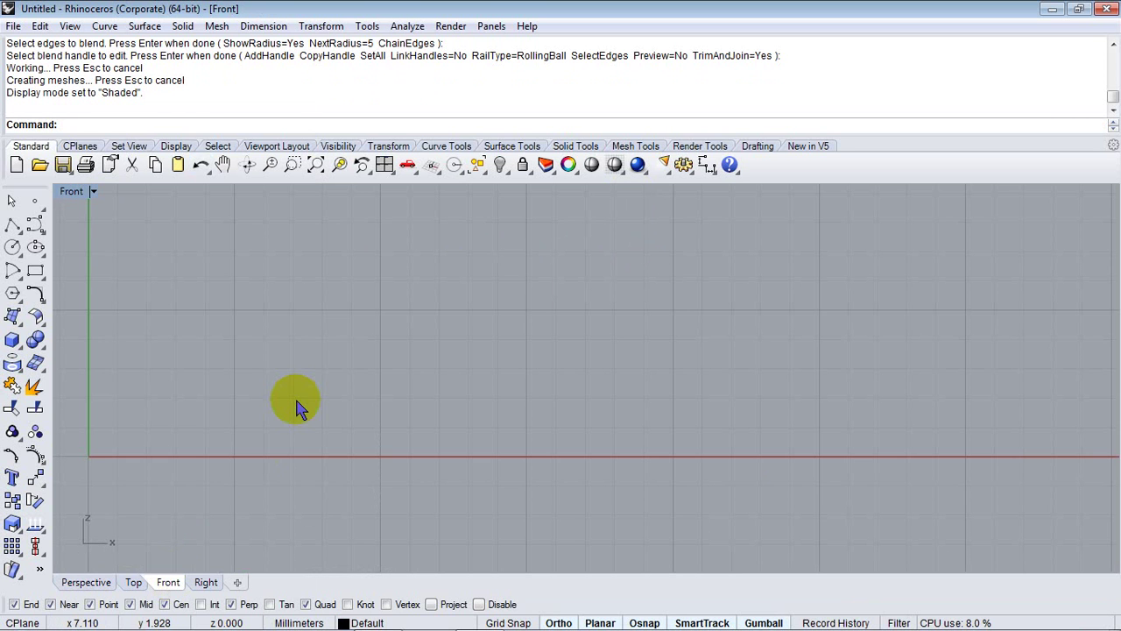
scroll(328, 364, "down", 2)
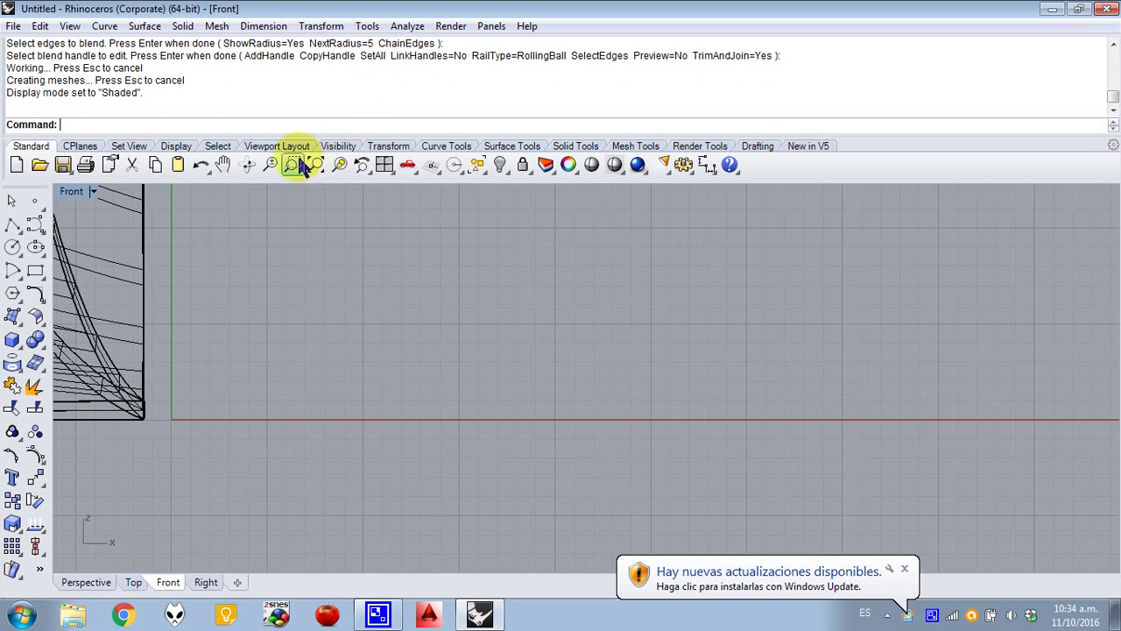
right_click(316, 167)
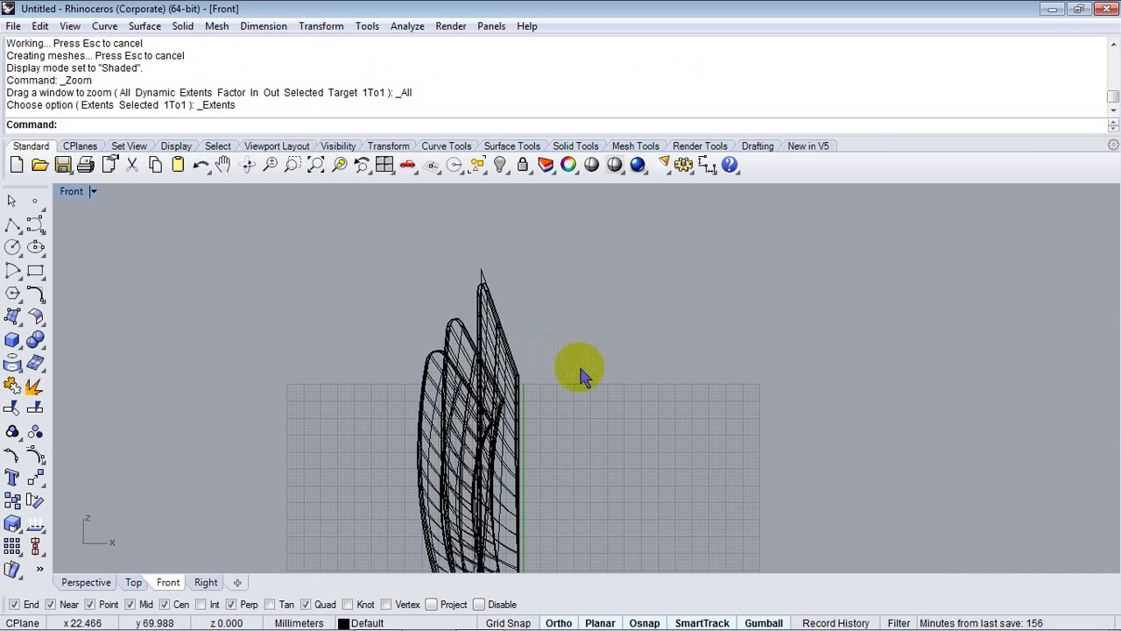
right_click_drag(581, 371, 529, 333)
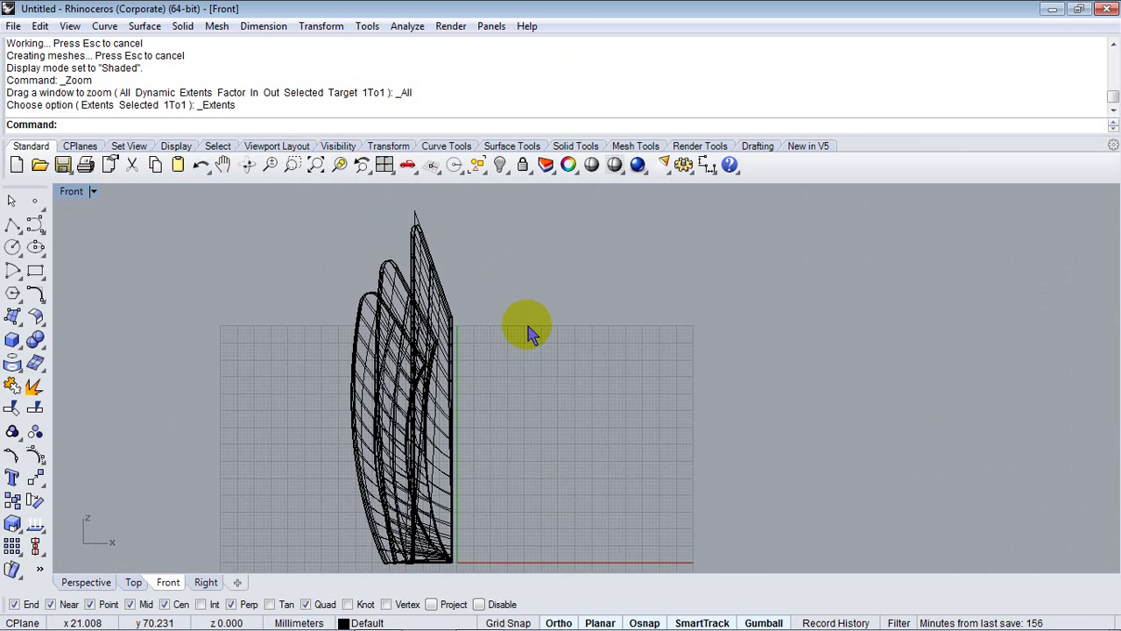
key("Return")
scroll(538, 395, "down", 3)
left_click_drag(530, 488, 289, 249)
key("Return")
left_click(624, 471)
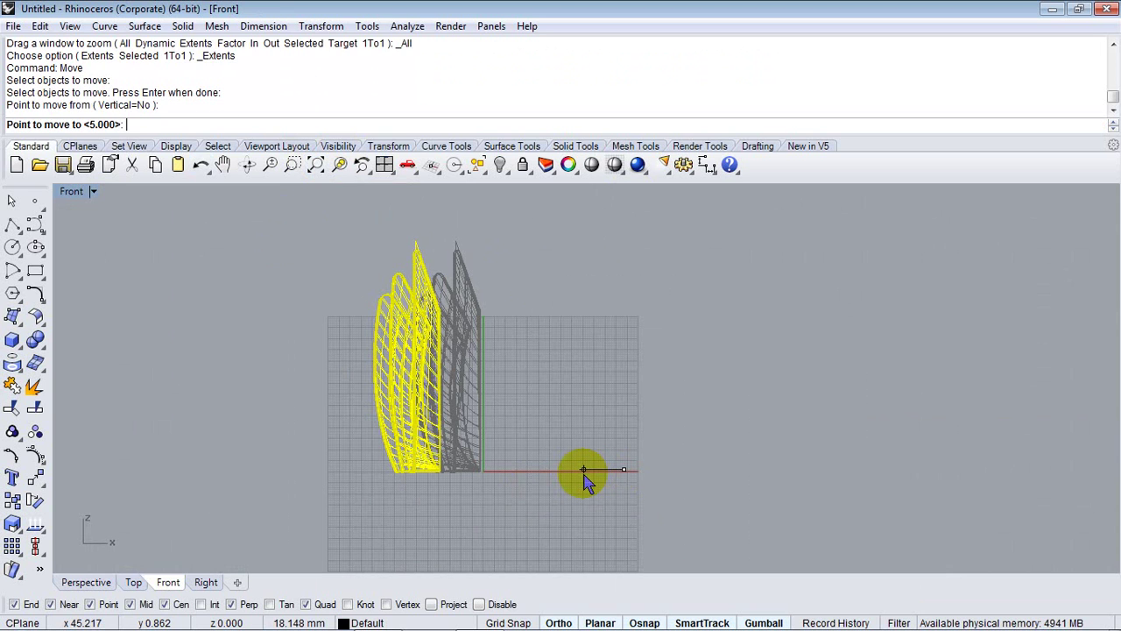
key("Return")
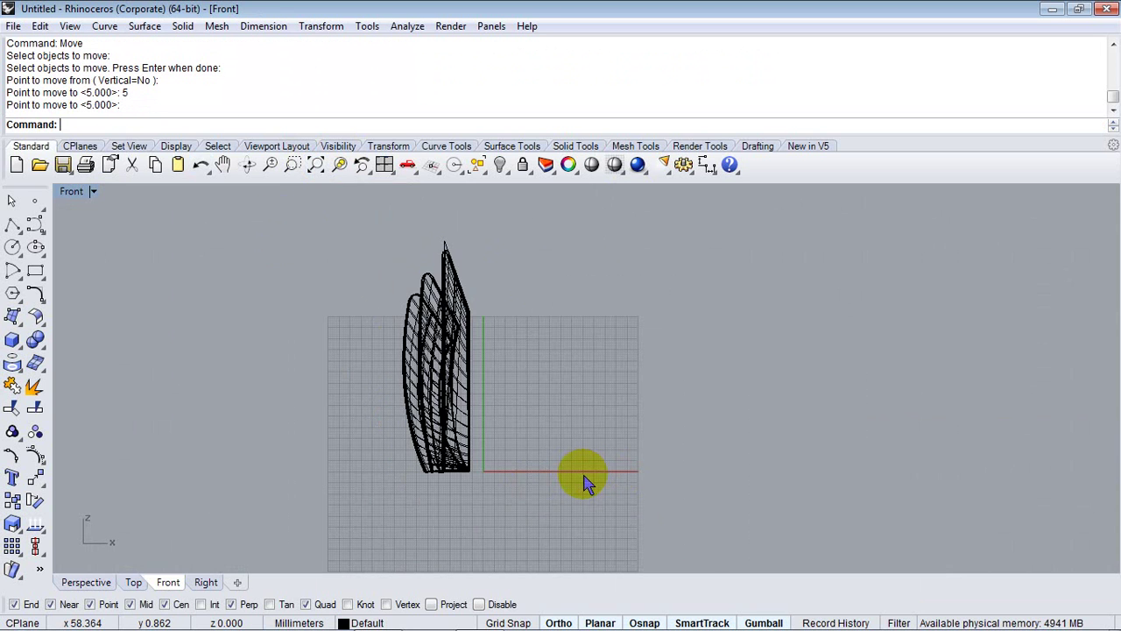
scroll(466, 318, "up", 2)
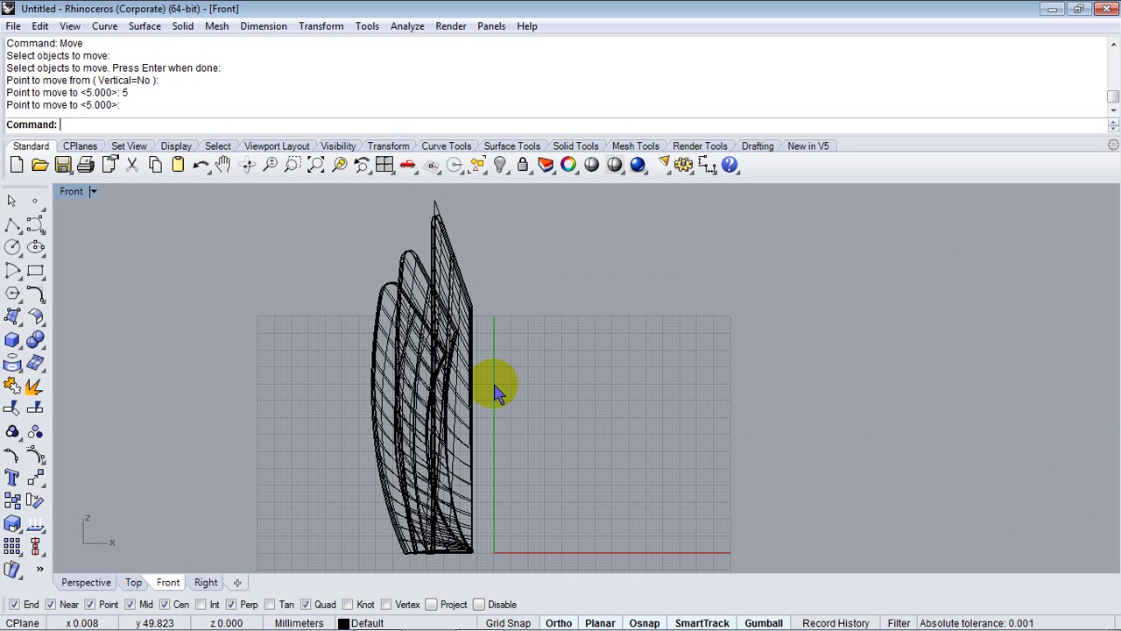
Step: Mirror a copy of the three petals across a vertical mirror plane starting at 0,0,0, and check both groups in Perspective
key("Return")
left_click_drag(528, 545, 307, 213)
scroll(504, 491, "up", 5)
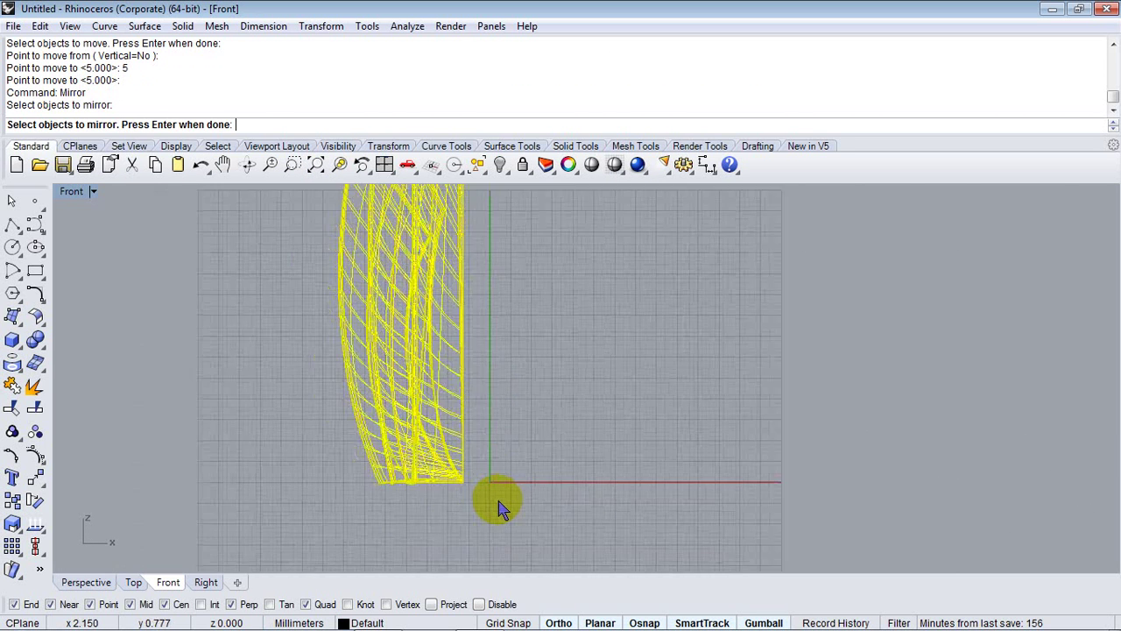
scroll(465, 504, "up", 5)
key("Return")
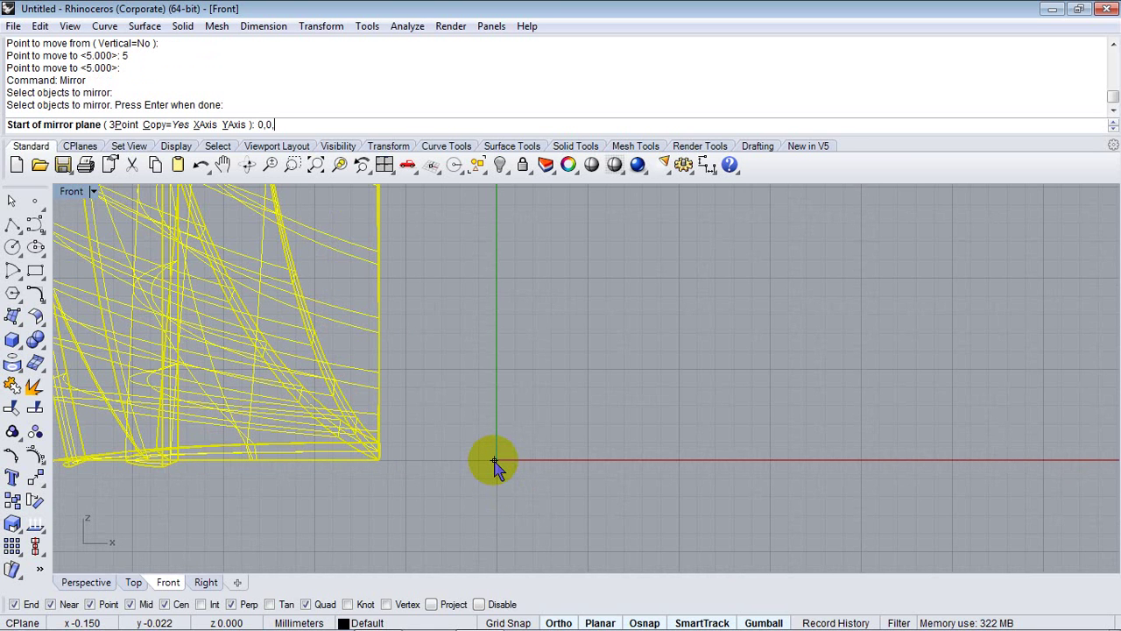
type("0,0,")
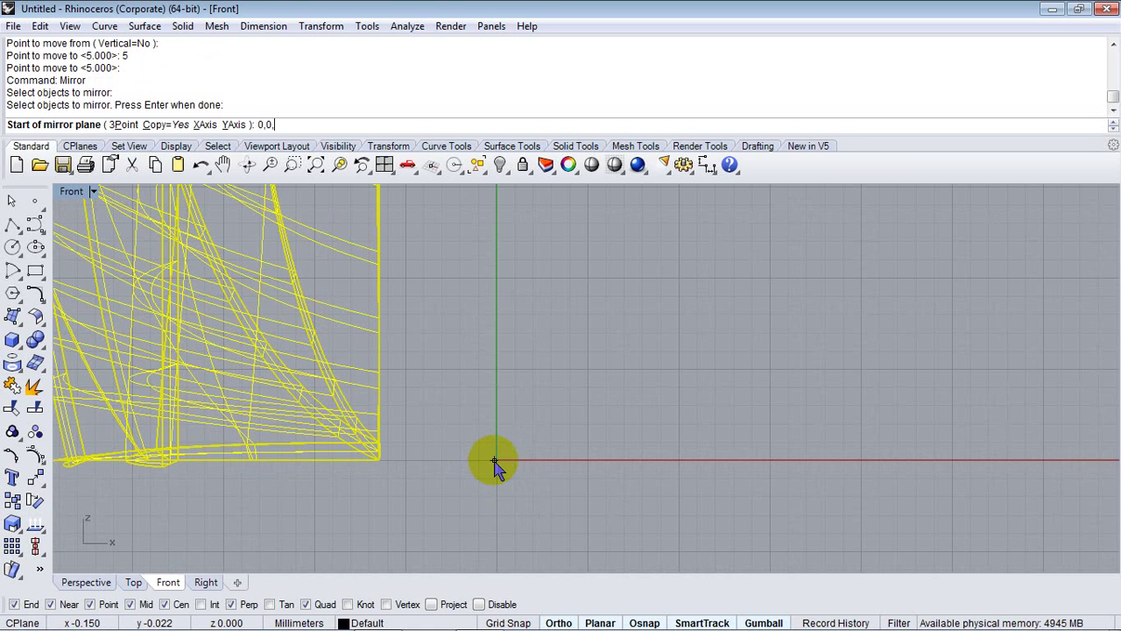
type("0")
key("Return")
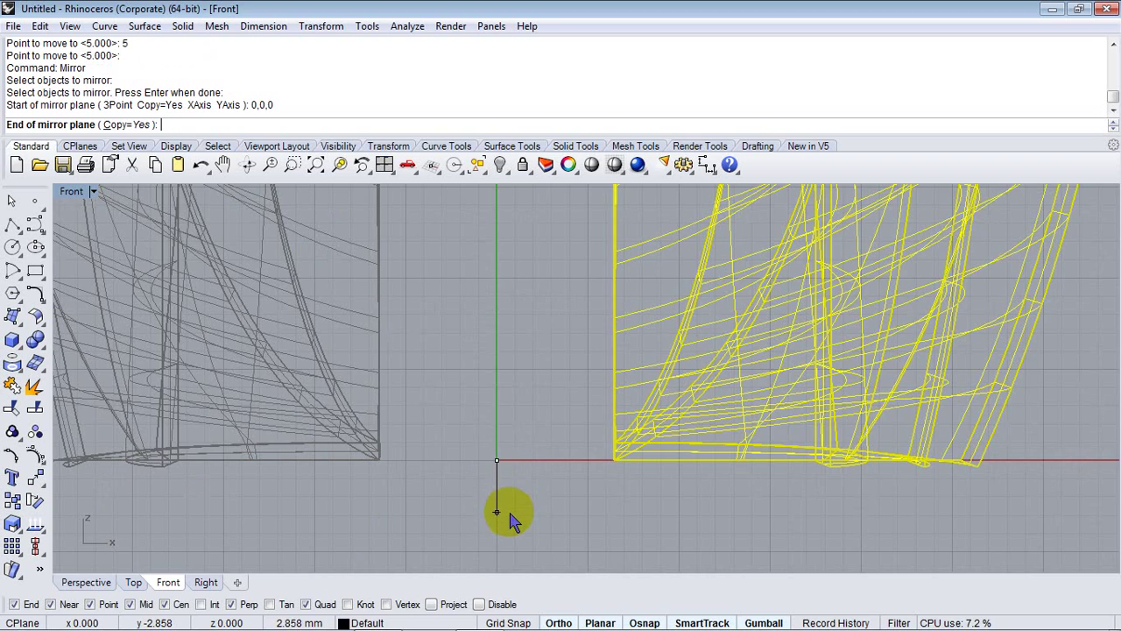
left_click(512, 514)
scroll(508, 517, "down", 3)
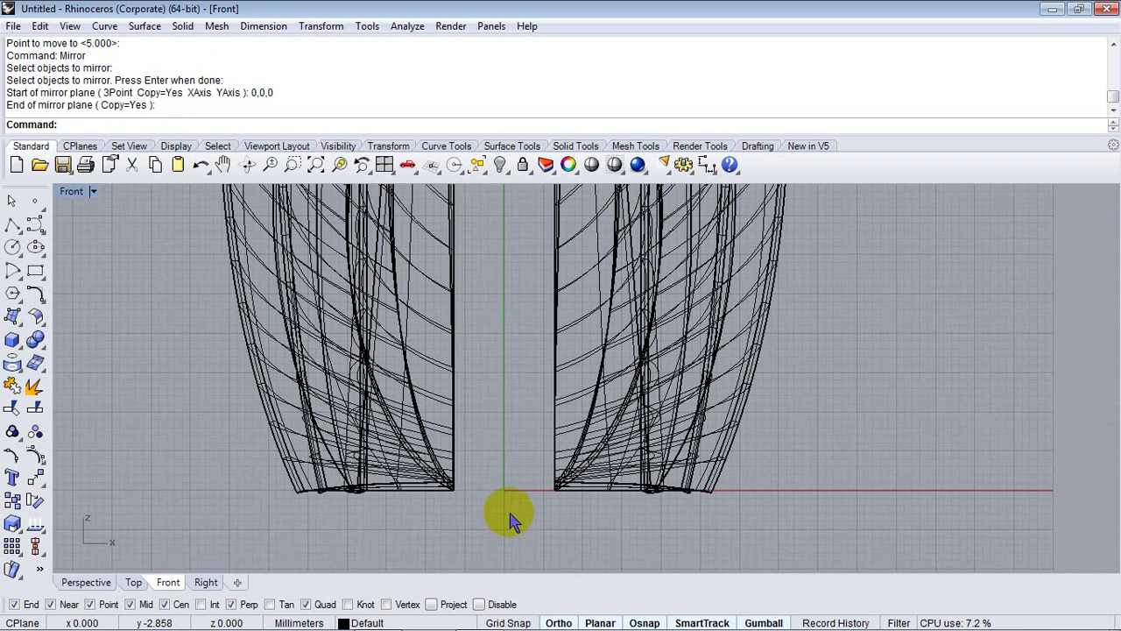
left_click(78, 587)
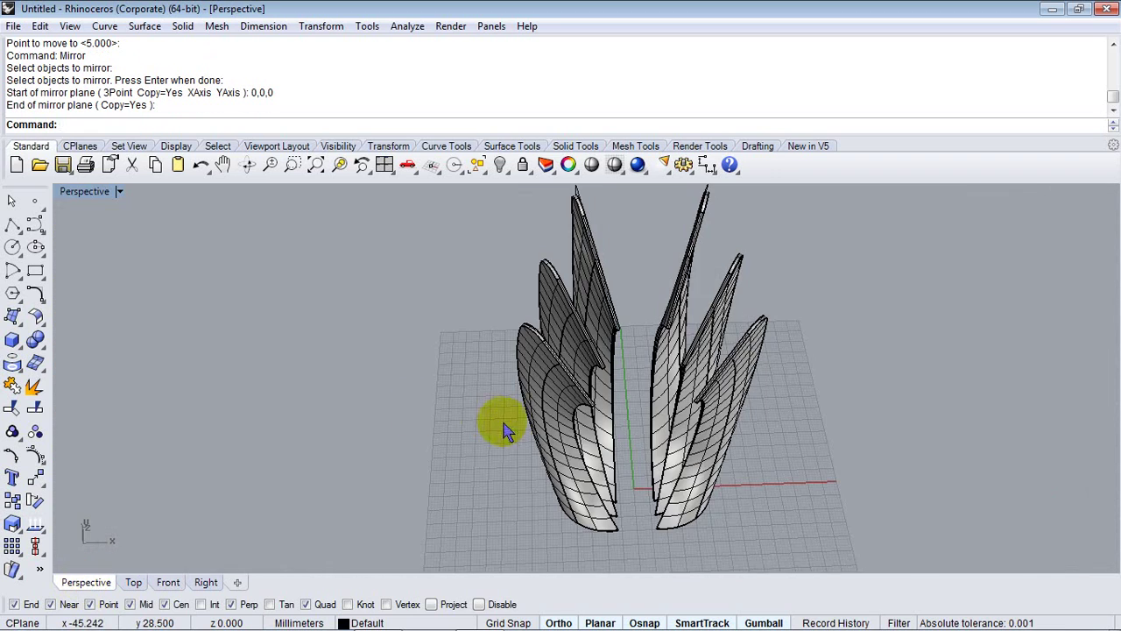
right_click_drag(500, 425, 526, 432)
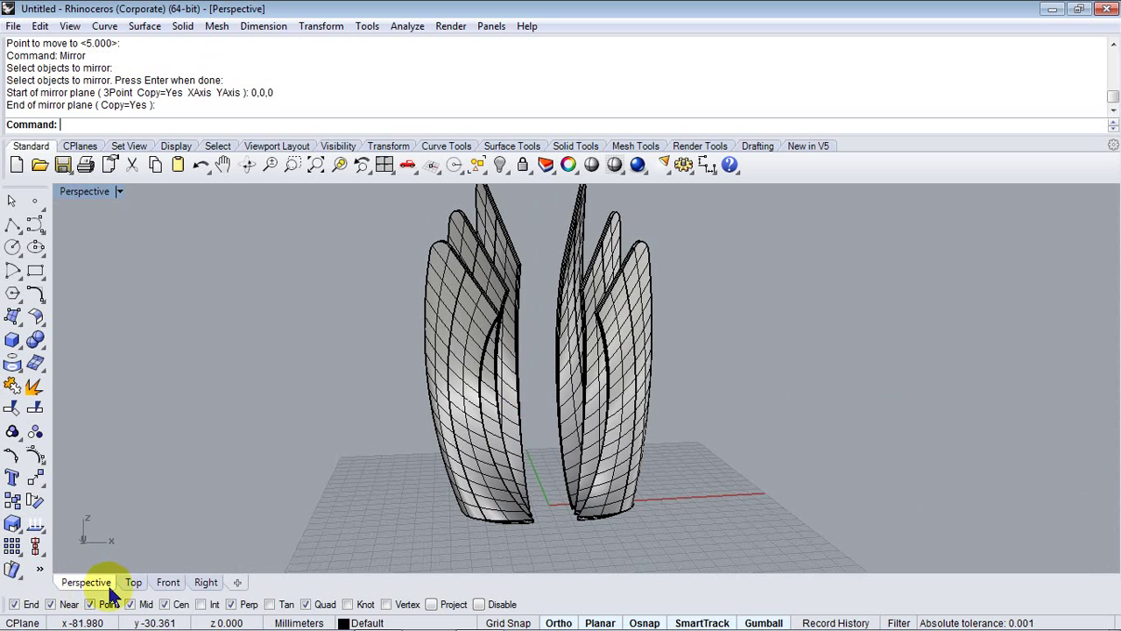
Step: Examine both petal groups in the Front view and set the Top view's display mode to Shaded
left_click(166, 583)
scroll(477, 385, "down", 1)
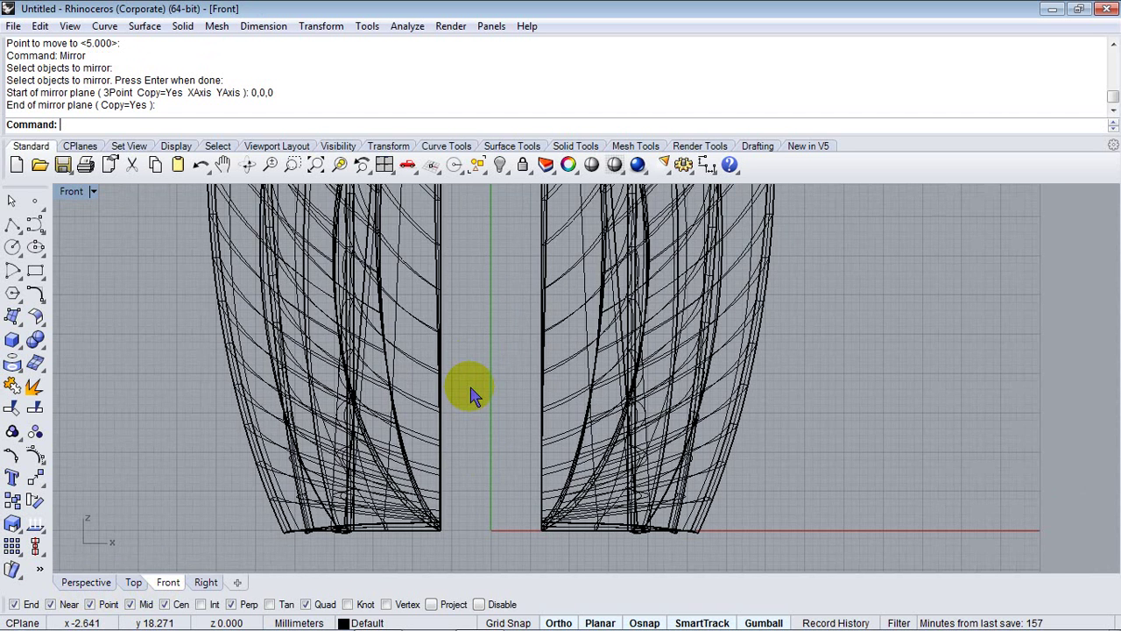
scroll(470, 394, "down", 5)
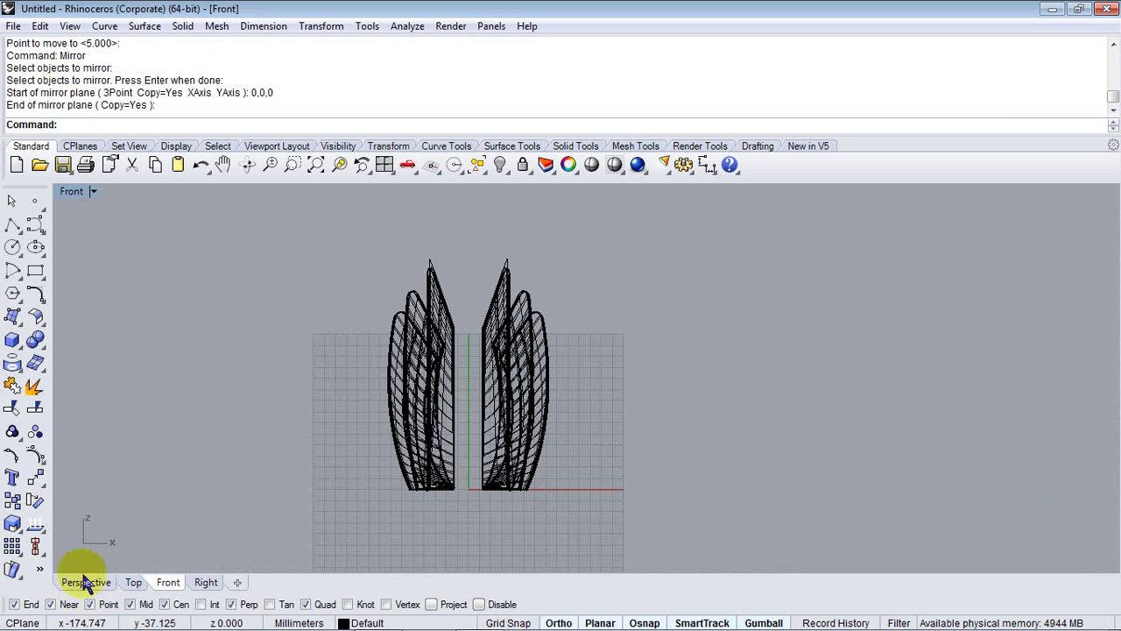
left_click(133, 582)
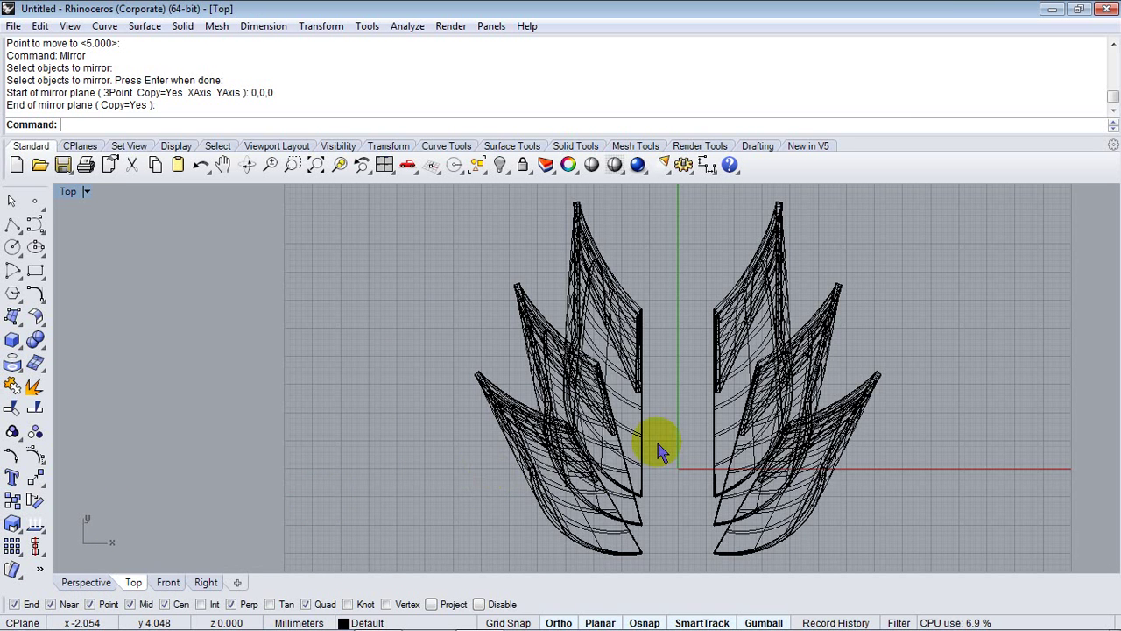
scroll(576, 438, "down", 3)
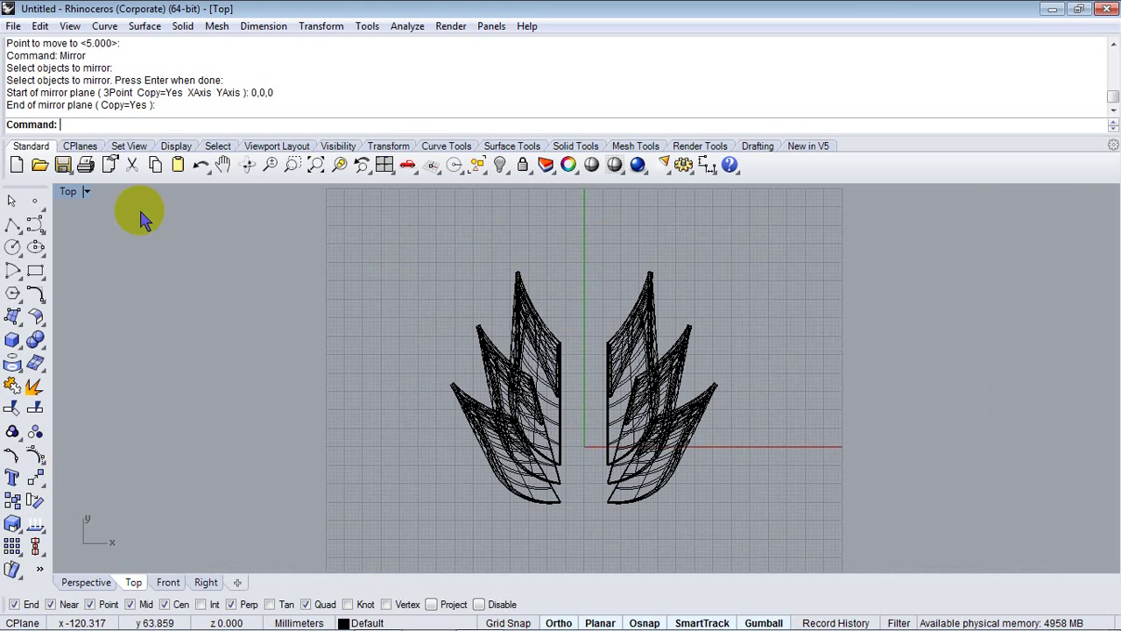
left_click(86, 192)
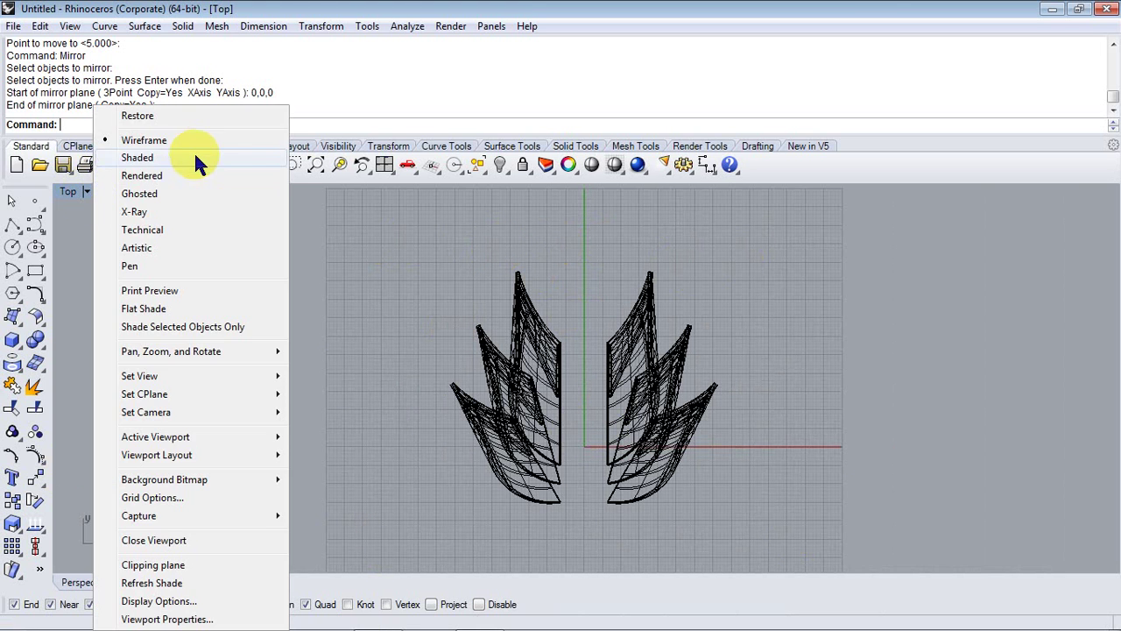
left_click(139, 158)
mouse_move(676, 414)
right_mouse_down()
mouse_move(588, 363)
mouse_move(358, 450)
mouse_move(400, 447)
right_mouse_up()
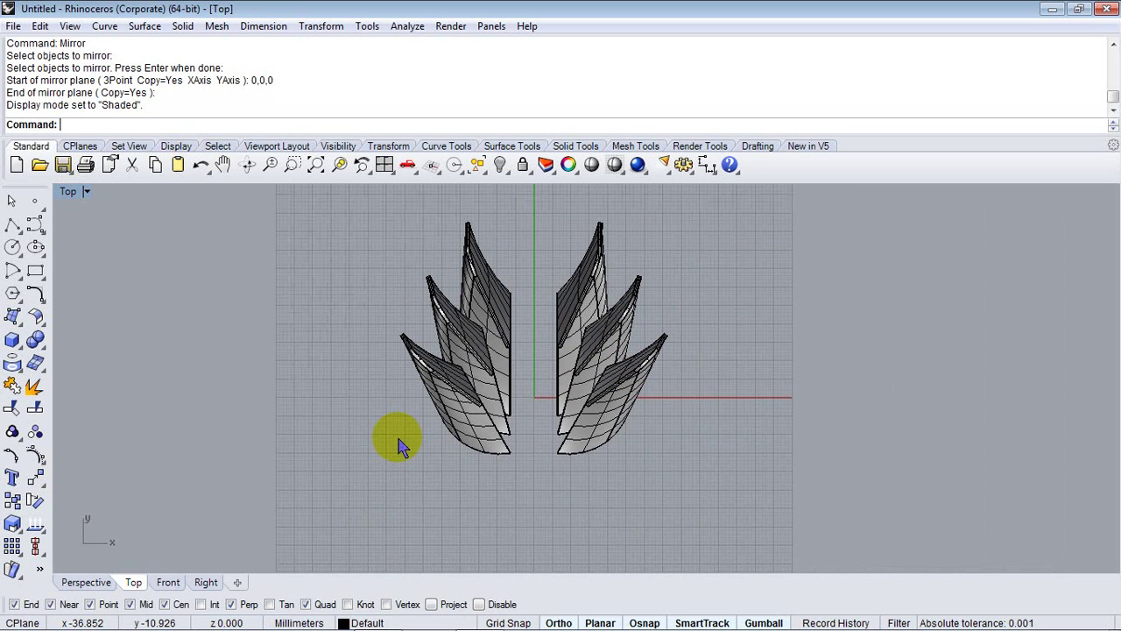
Step: In the Top view, draw a rectangle from about -35,-28 across both petal groups up to the level of the outermost petals' tips
left_click(85, 581)
right_click_drag(304, 495, 385, 454)
left_click(133, 581)
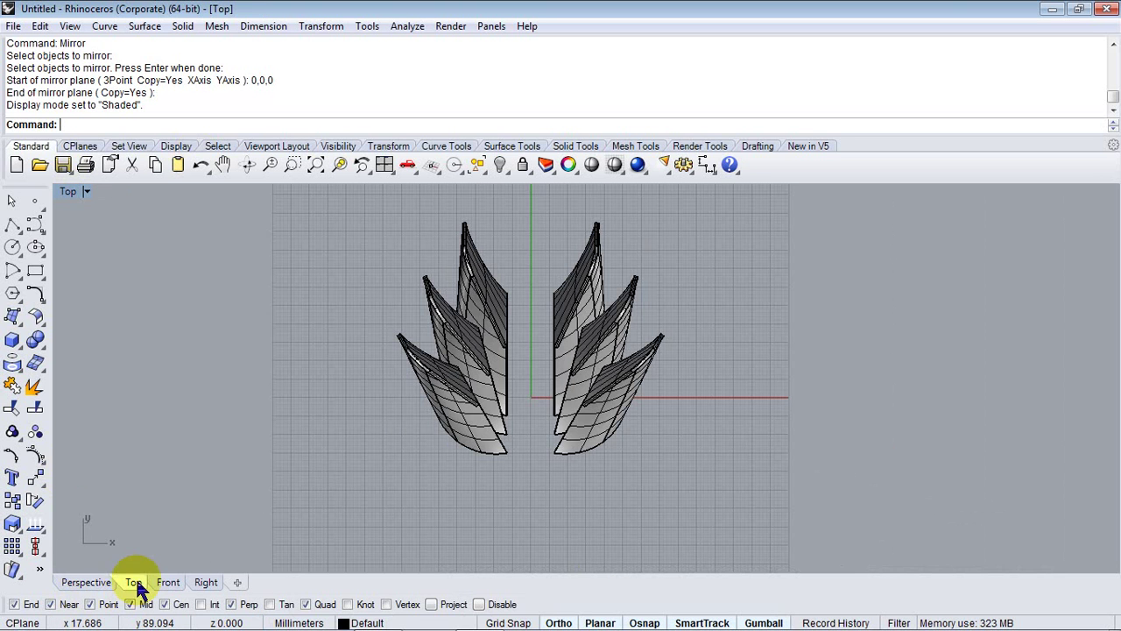
right_click_drag(555, 405, 519, 445)
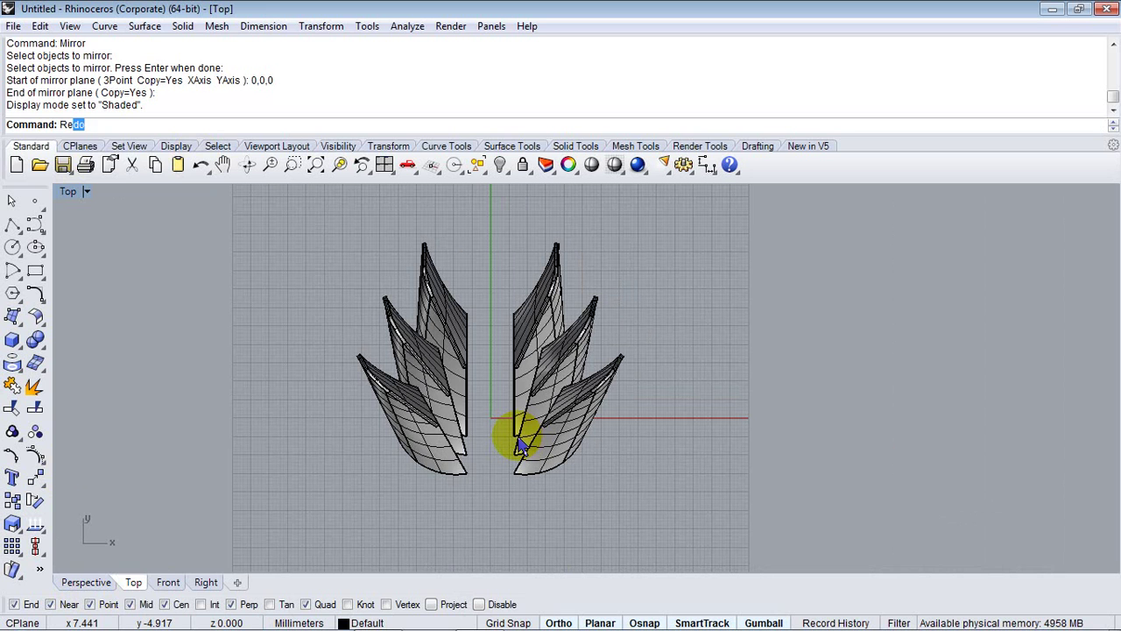
key("Return")
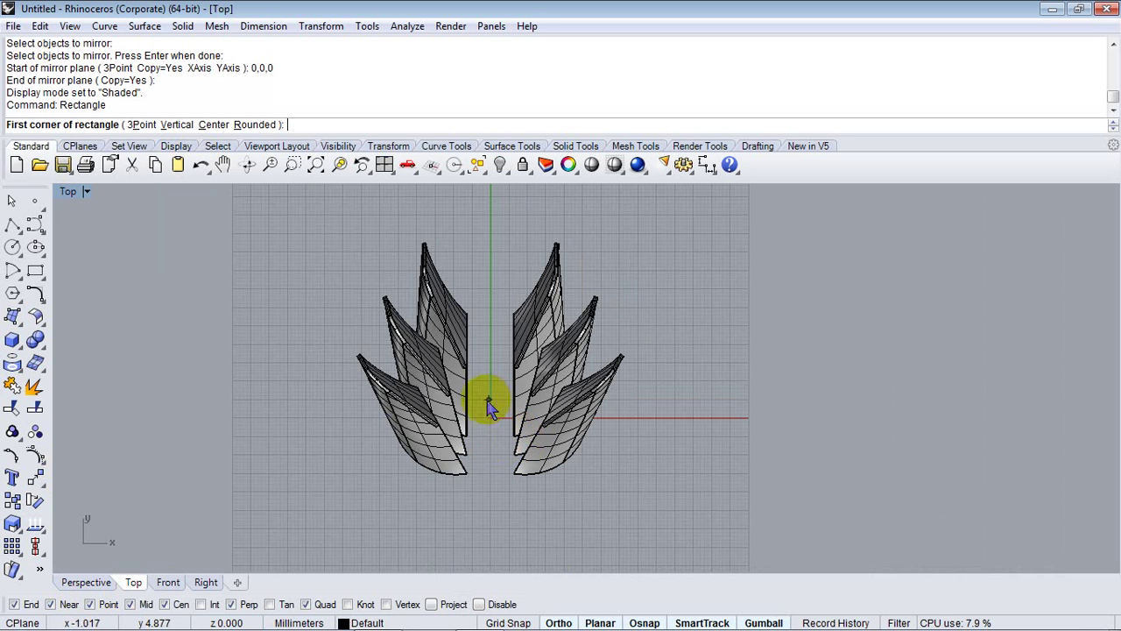
left_click(368, 519)
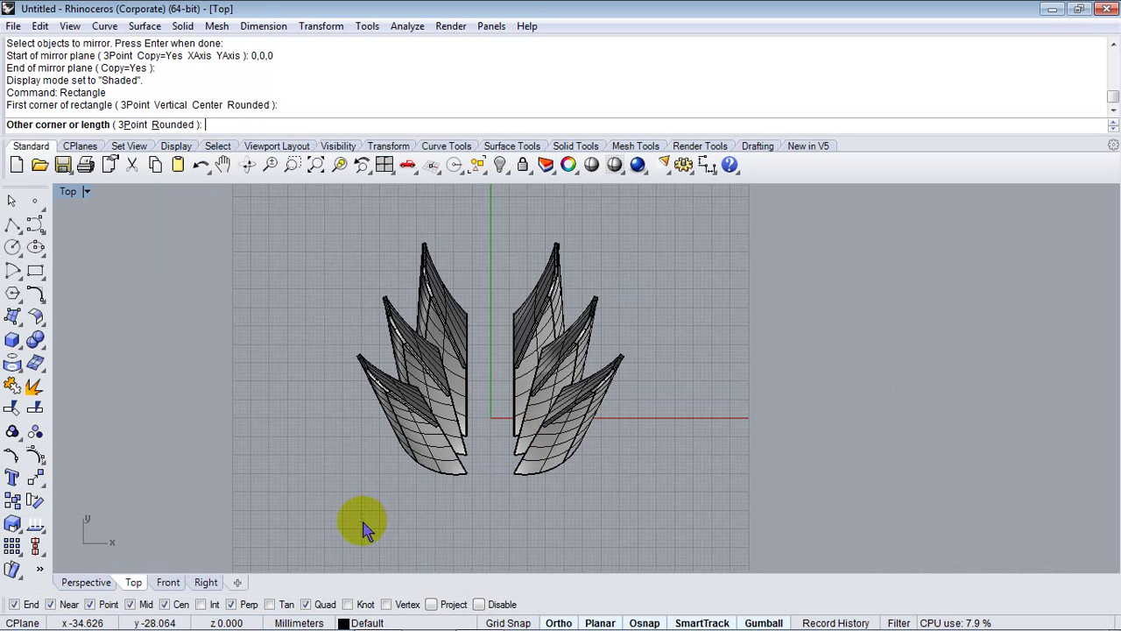
left_click(638, 354)
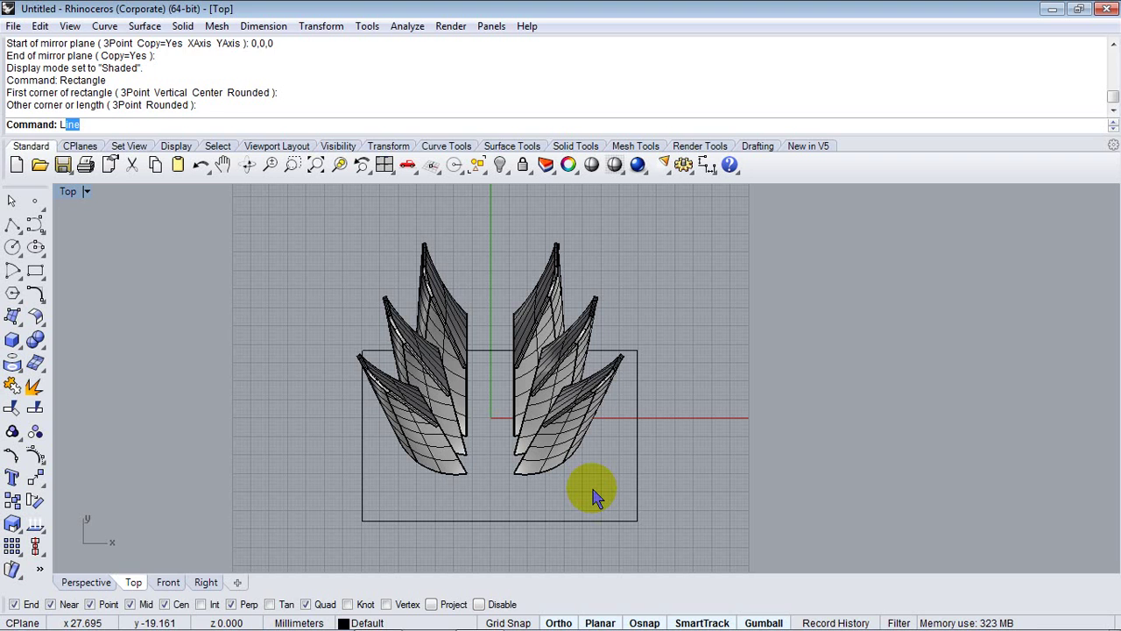
Step: Draw a vertical line centred on 0,0,0 with the BothSides option, extending about 37 mm each way
key("Return")
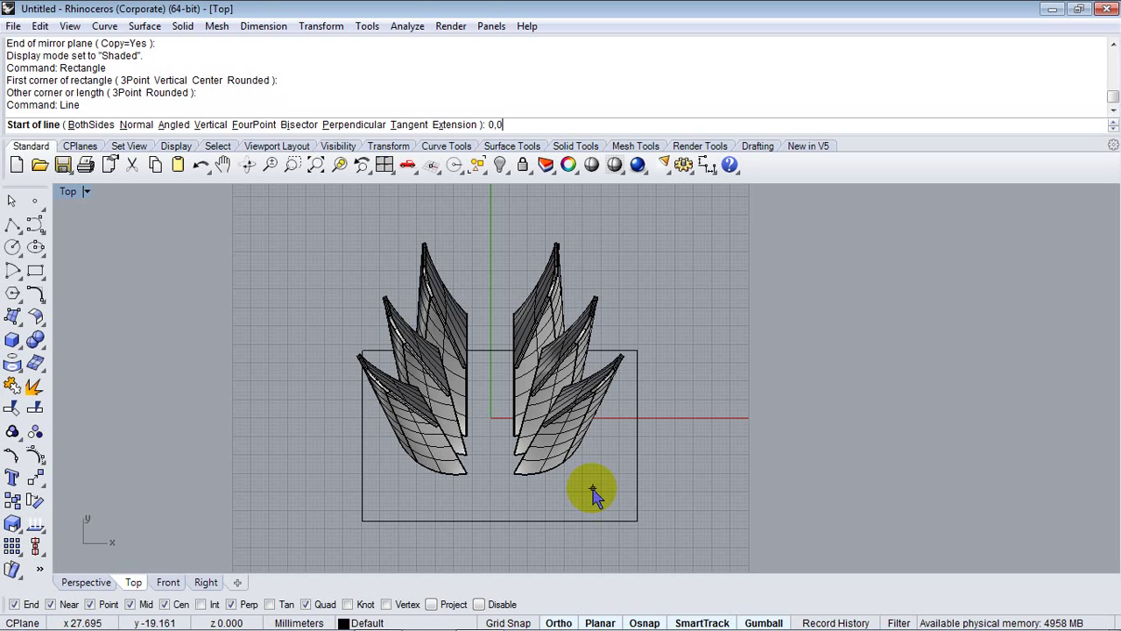
type("0,0,0")
key("Return")
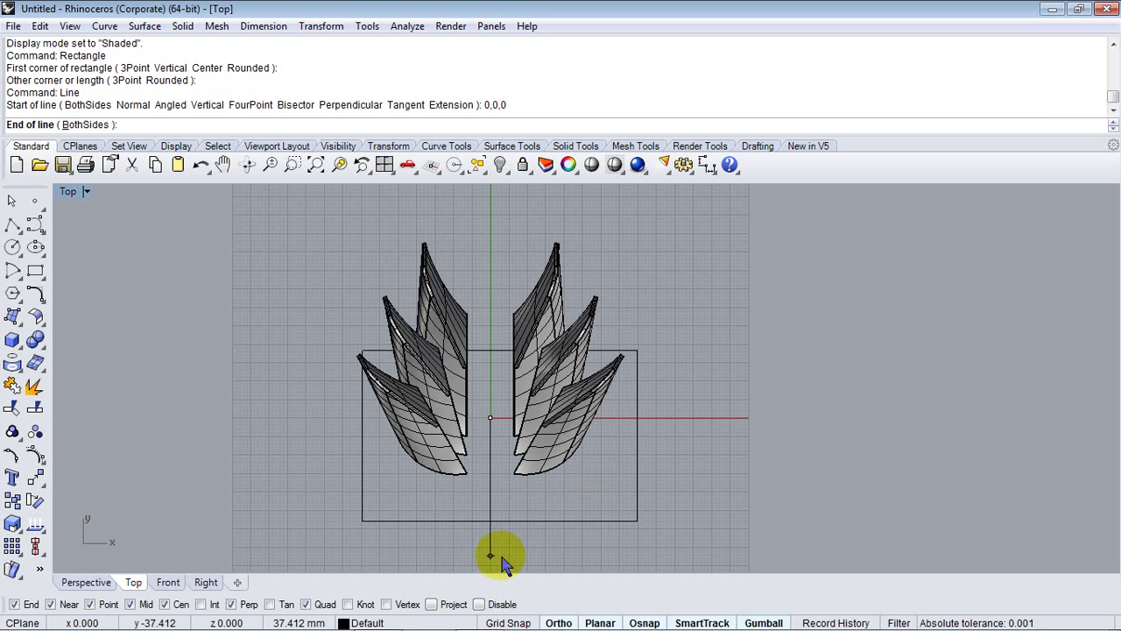
type("B")
key("Return")
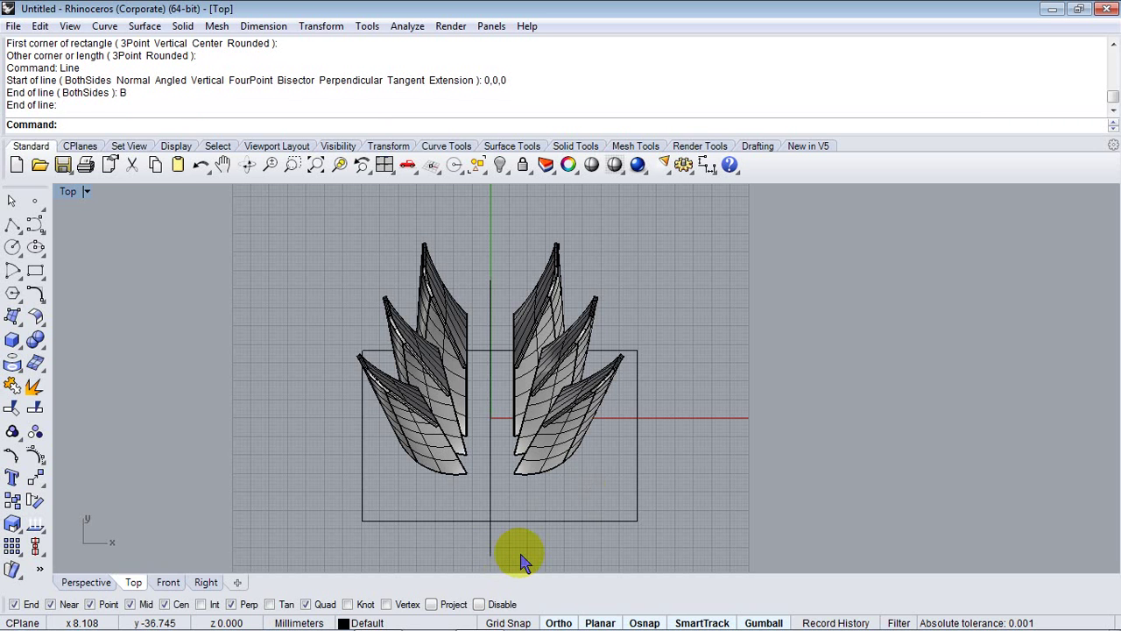
right_click_drag(521, 560, 519, 478)
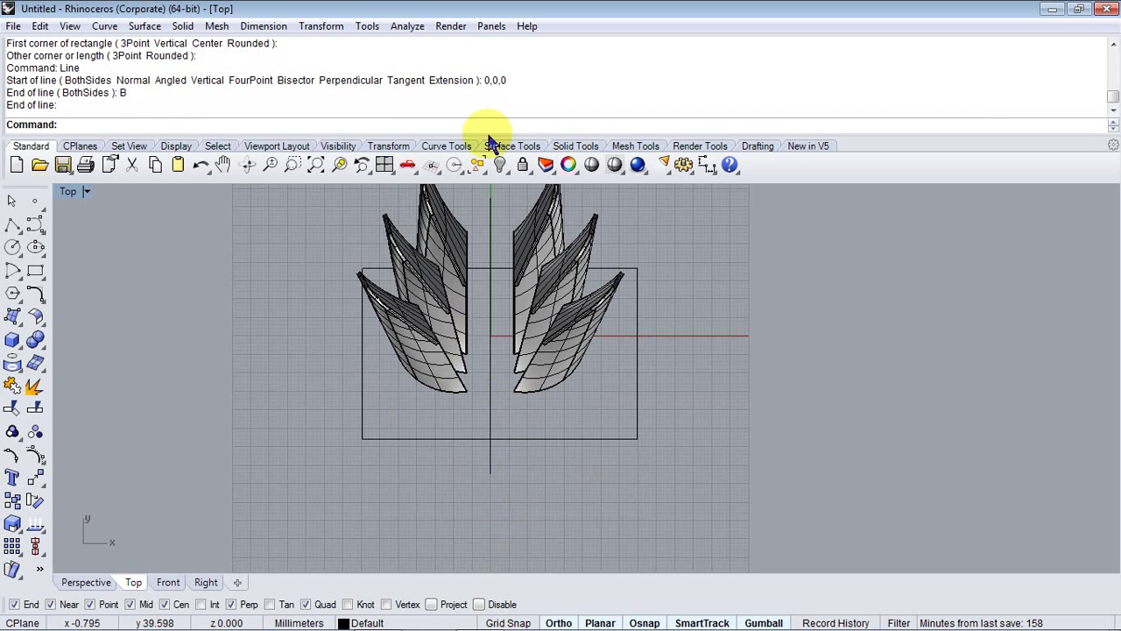
Step: Trim away the half of the rectangle on the positive X side, using the vertical centre line as the cutting object
type("Trim")
key("Return")
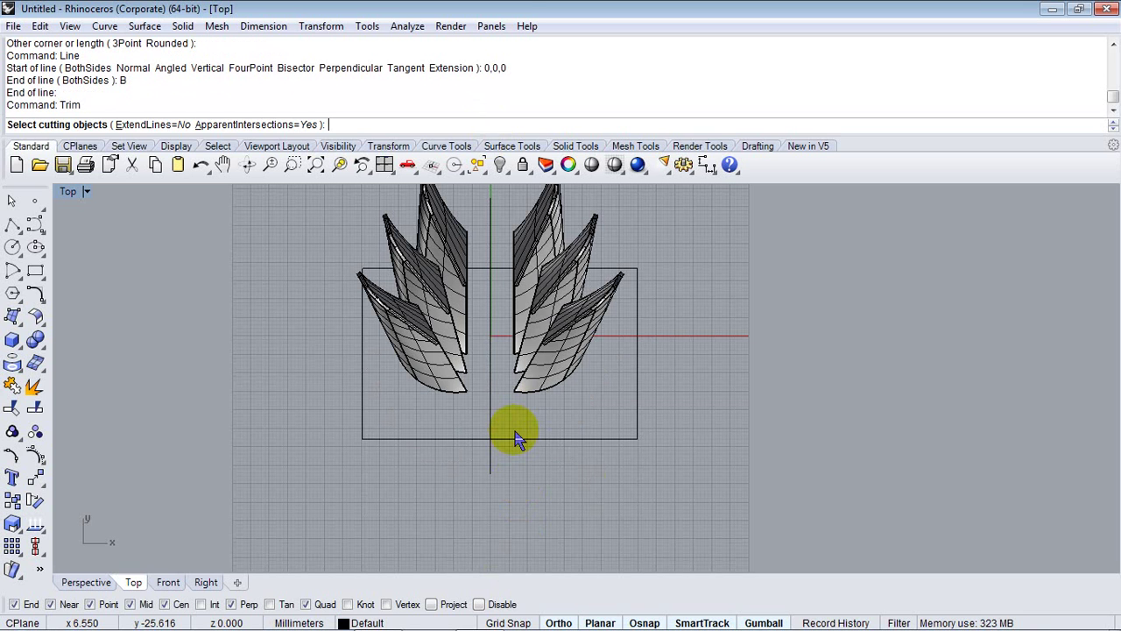
left_click(491, 458)
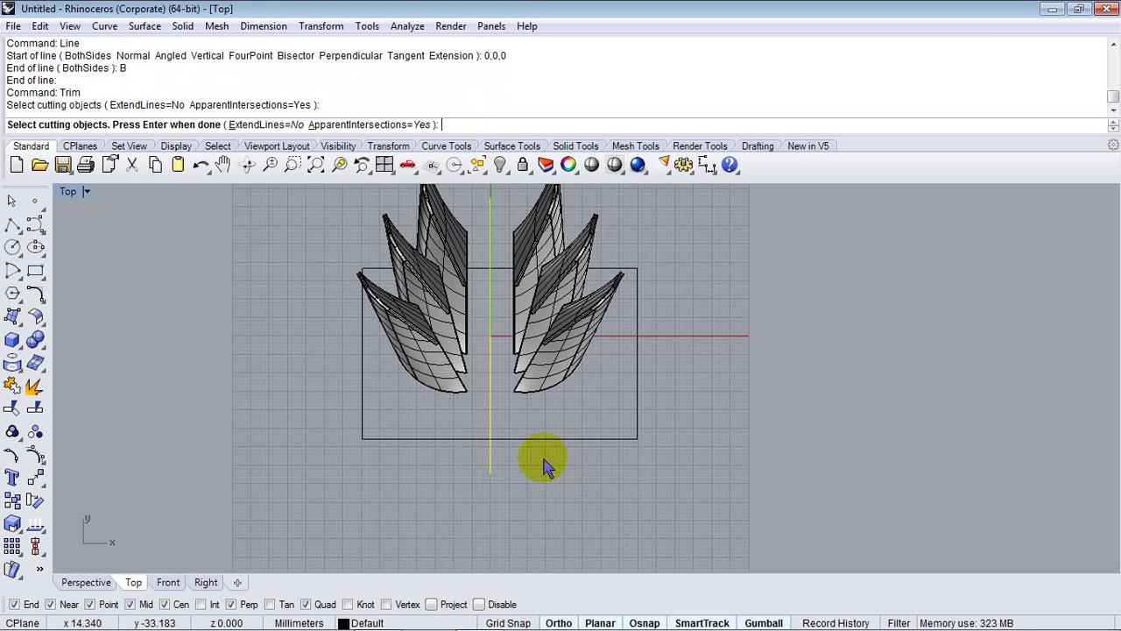
key("Return")
left_click(551, 439)
left_click(480, 440)
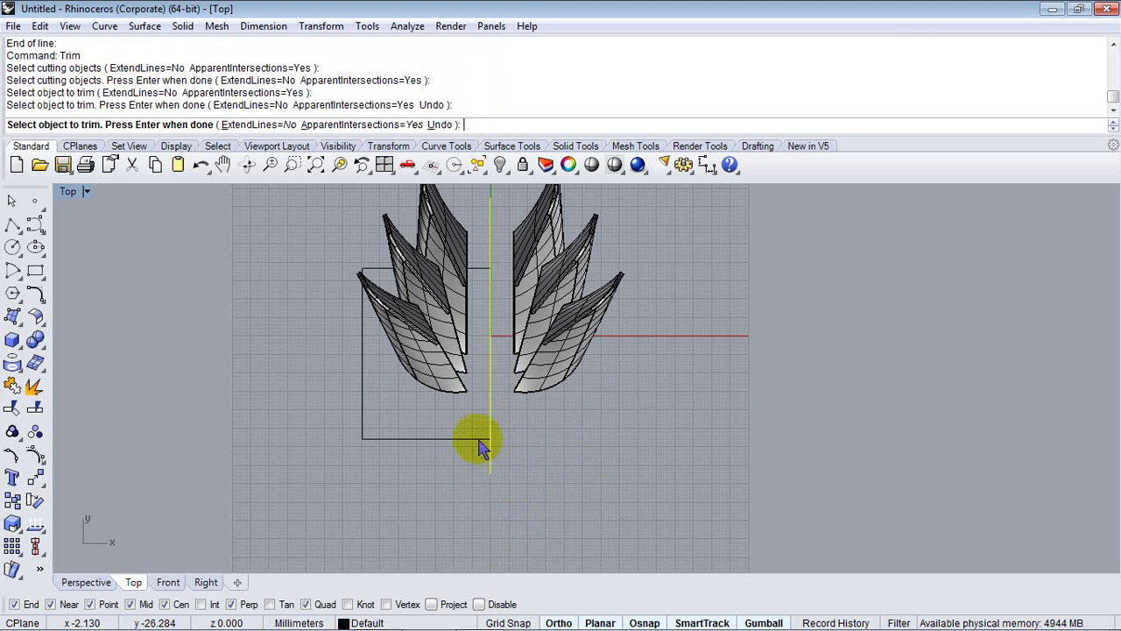
key("Return")
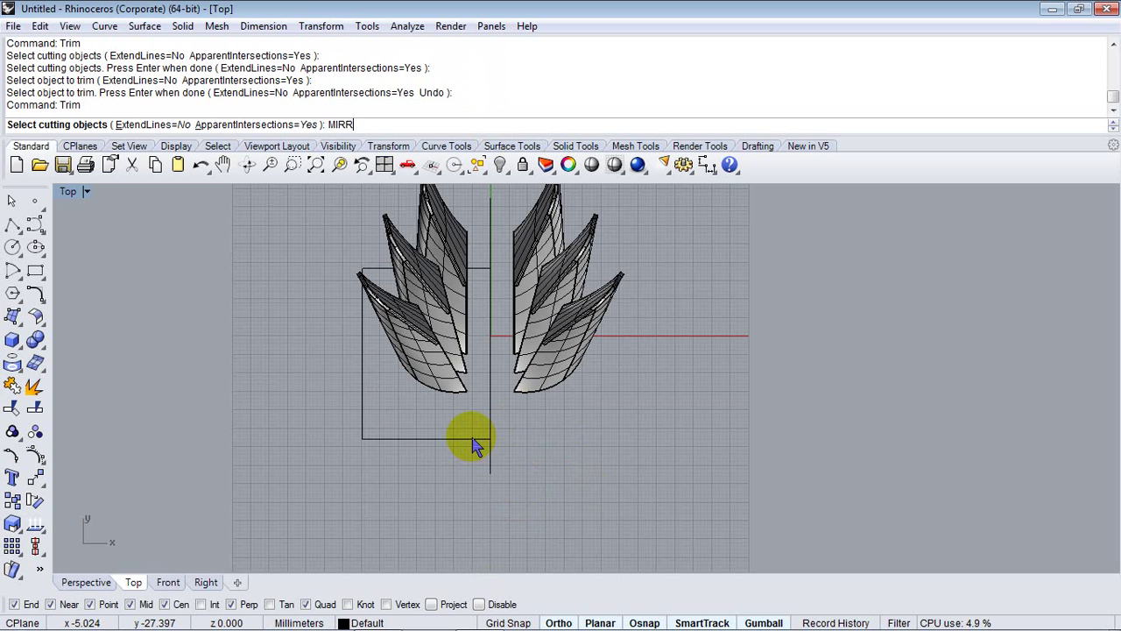
key("Return")
key("Escape")
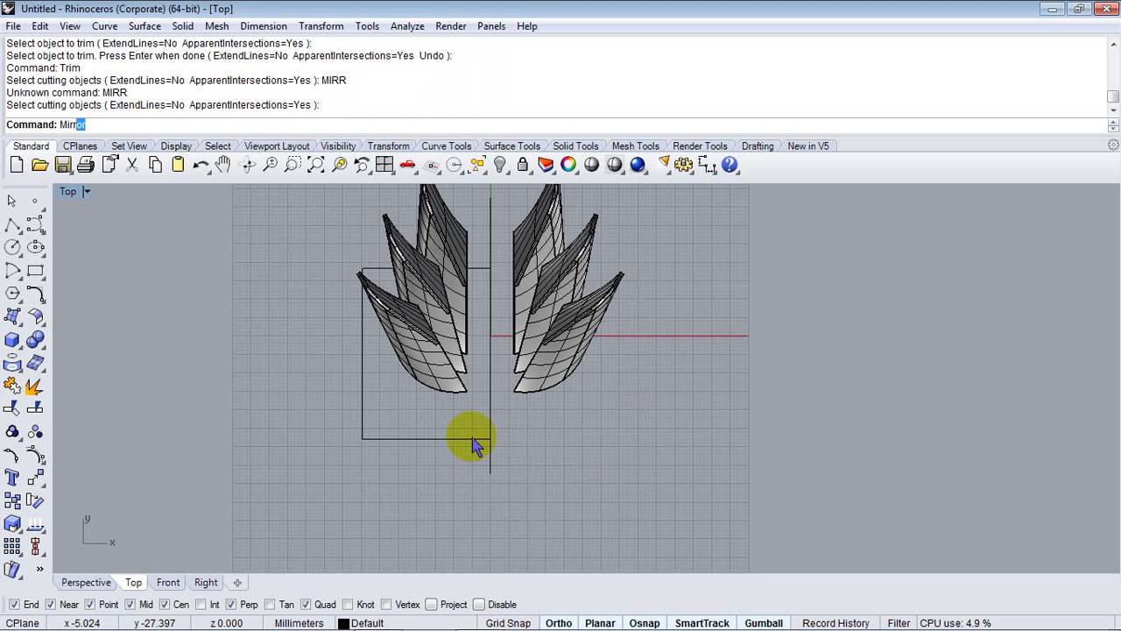
Step: Mirror a copy of the remaining half rectangle across the vertical centre line and check the outline in Perspective
type("Mir")
key("Return")
left_click(467, 441)
key("Return")
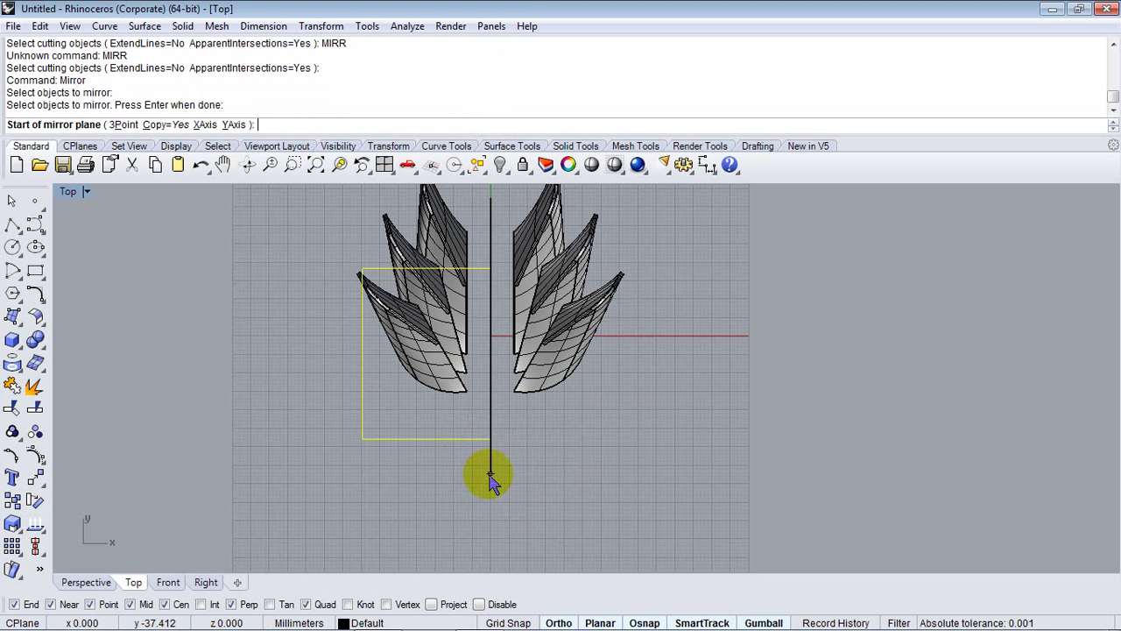
left_click(489, 474)
left_click(512, 519)
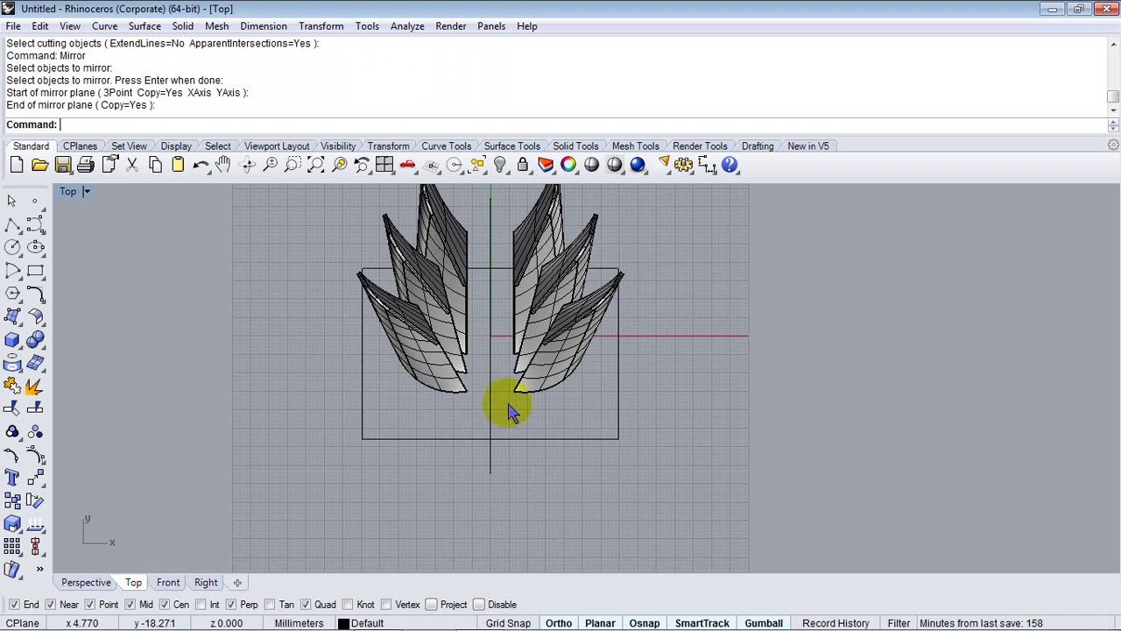
right_click_drag(508, 408, 531, 405)
left_click(92, 580)
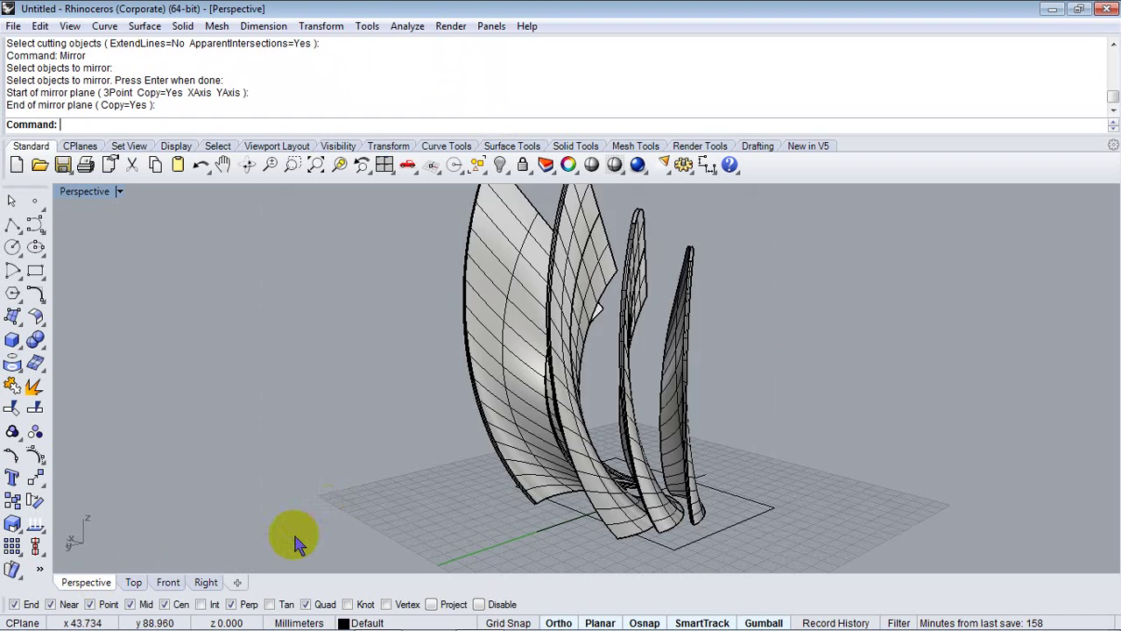
right_click_drag(293, 532, 576, 450)
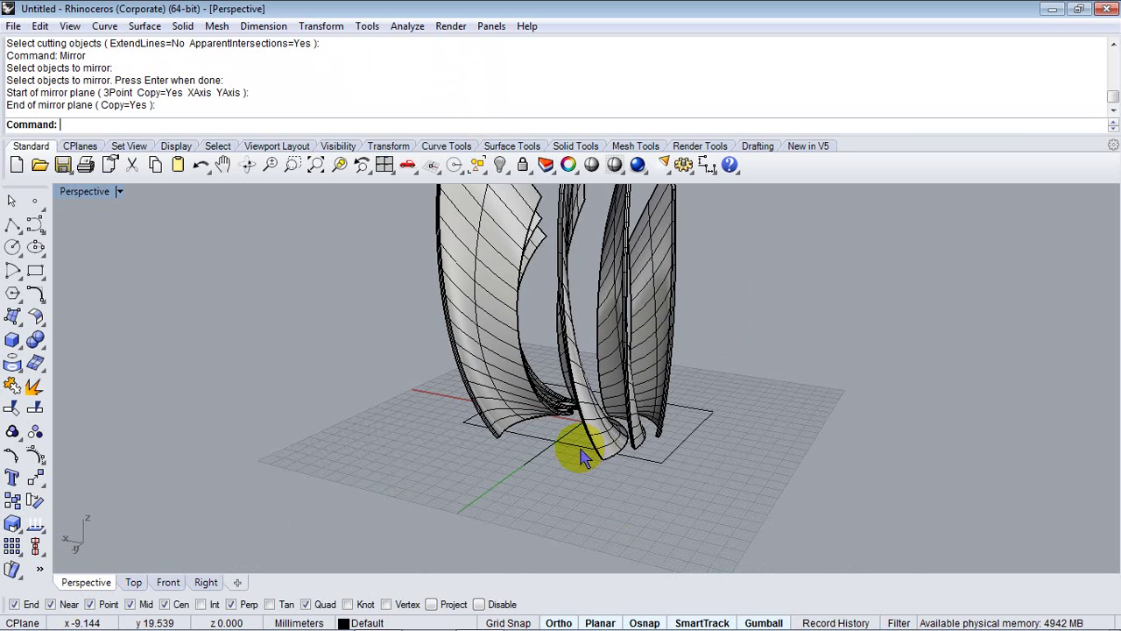
Step: In the Top view, stretch both outline halves vertically with Scale1D from the lower edge to about 1.33 times their height
scroll(569, 446, "up", 2)
left_click(571, 456)
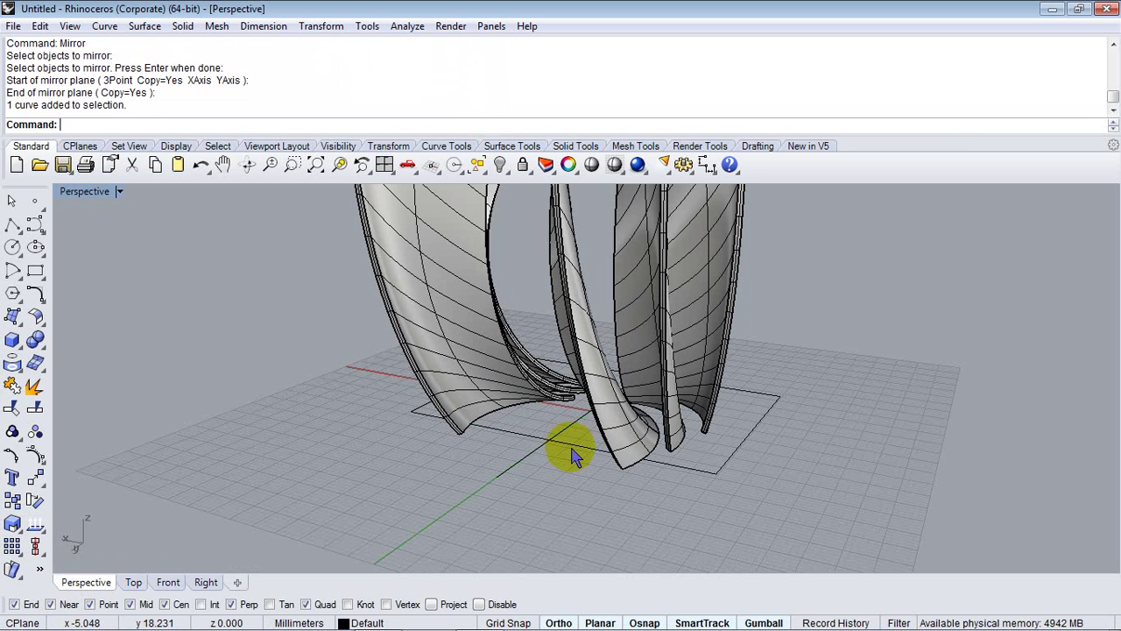
left_click(524, 443)
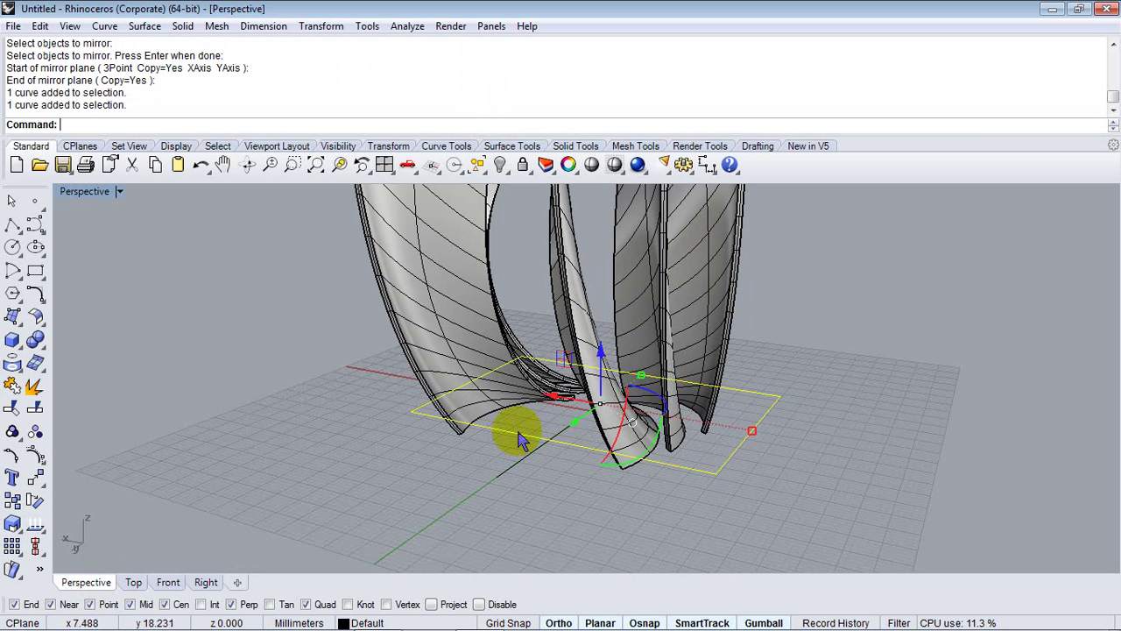
left_click(130, 583)
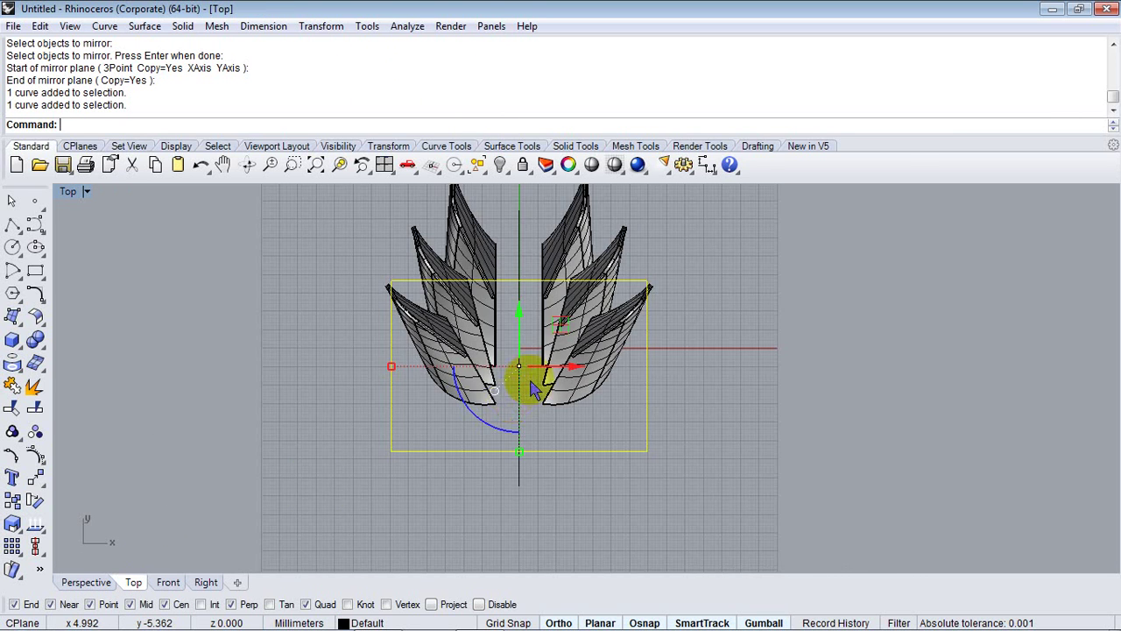
scroll(517, 386, "up", 2)
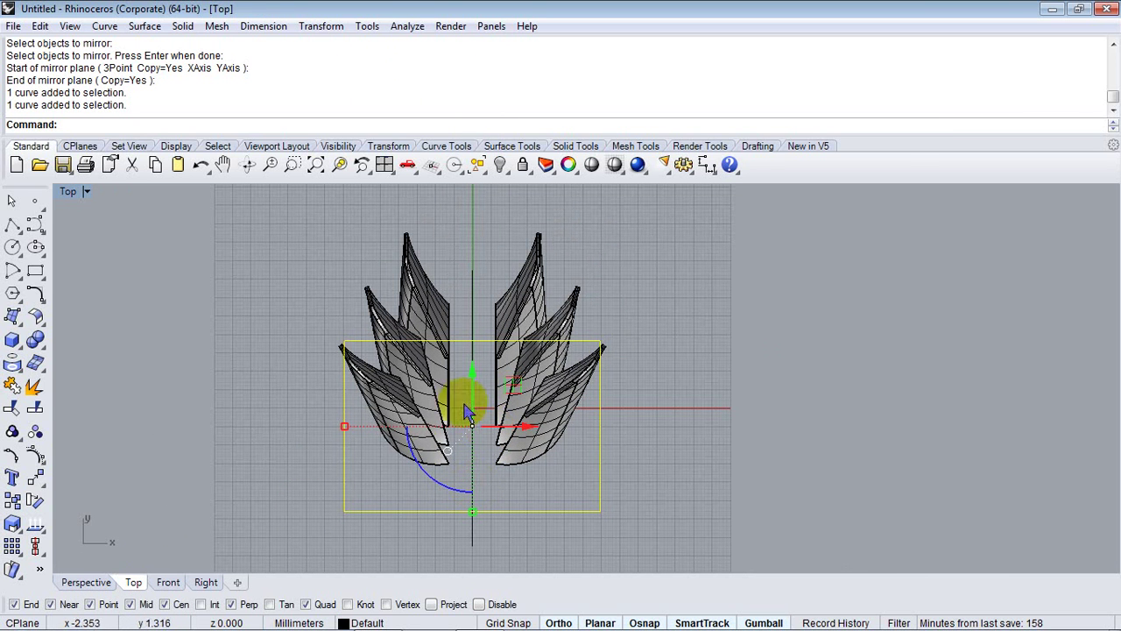
type("Scale1D")
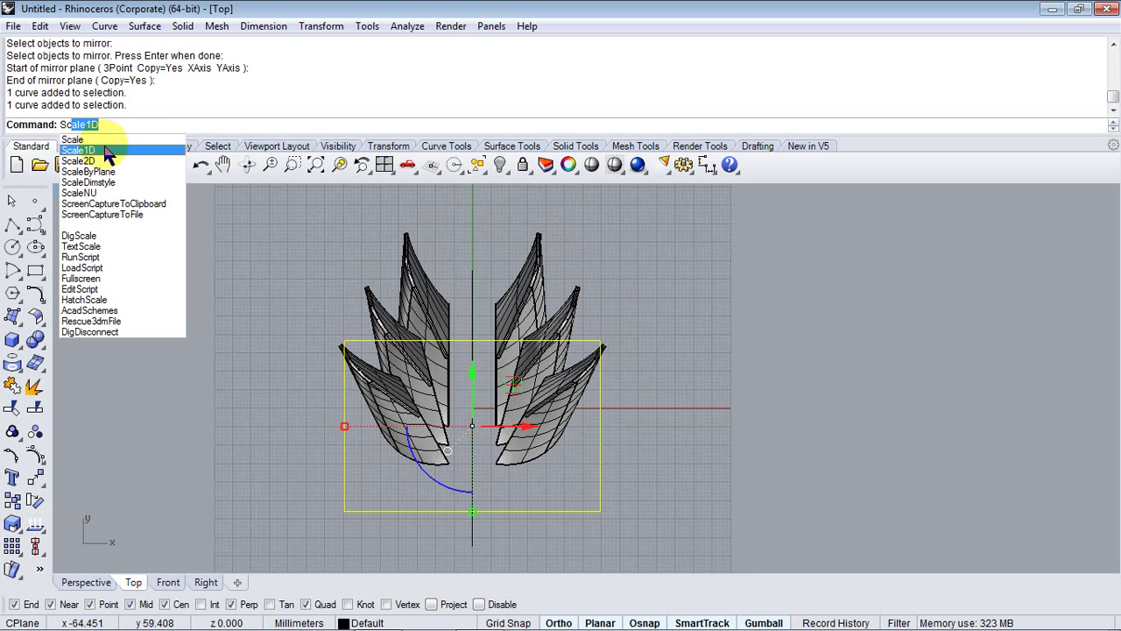
left_click(105, 152)
left_click(479, 514)
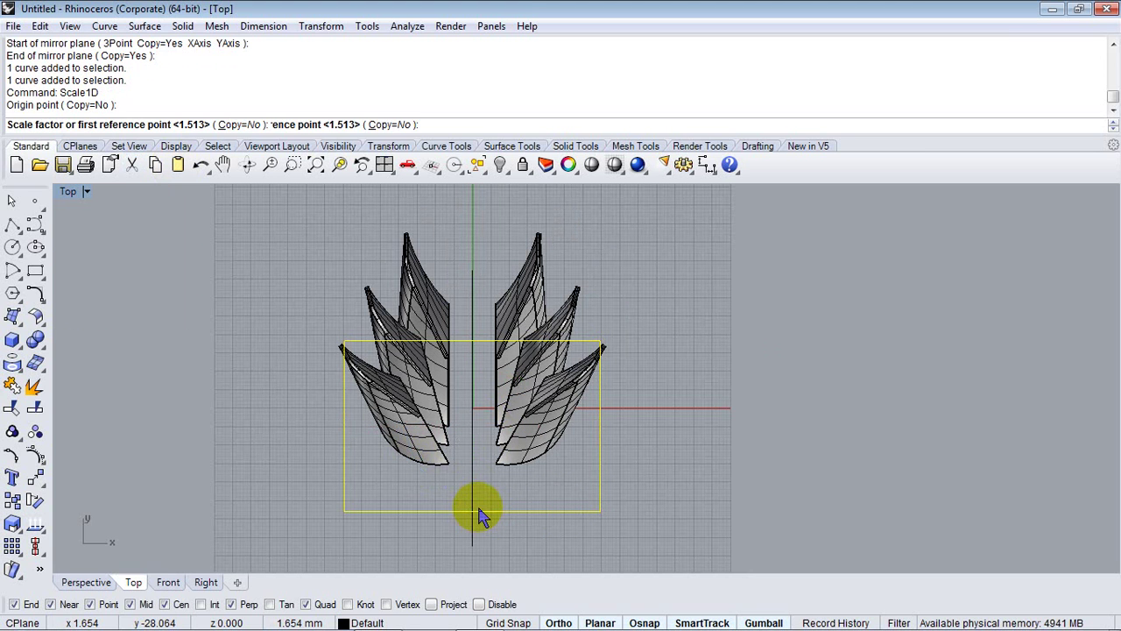
left_click(476, 347)
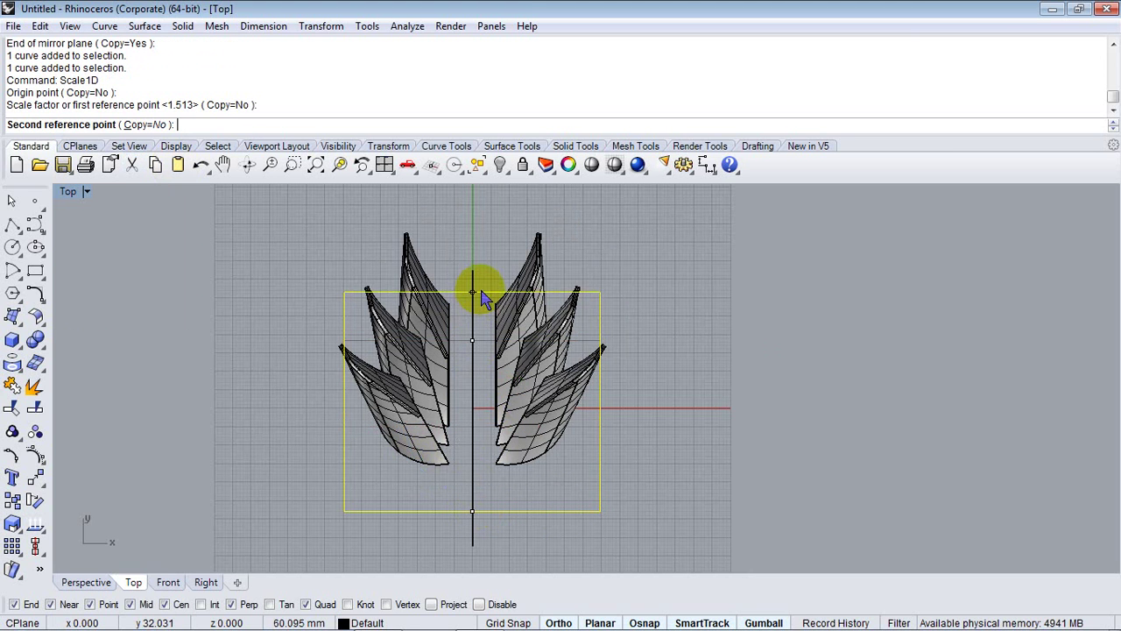
left_click(484, 286)
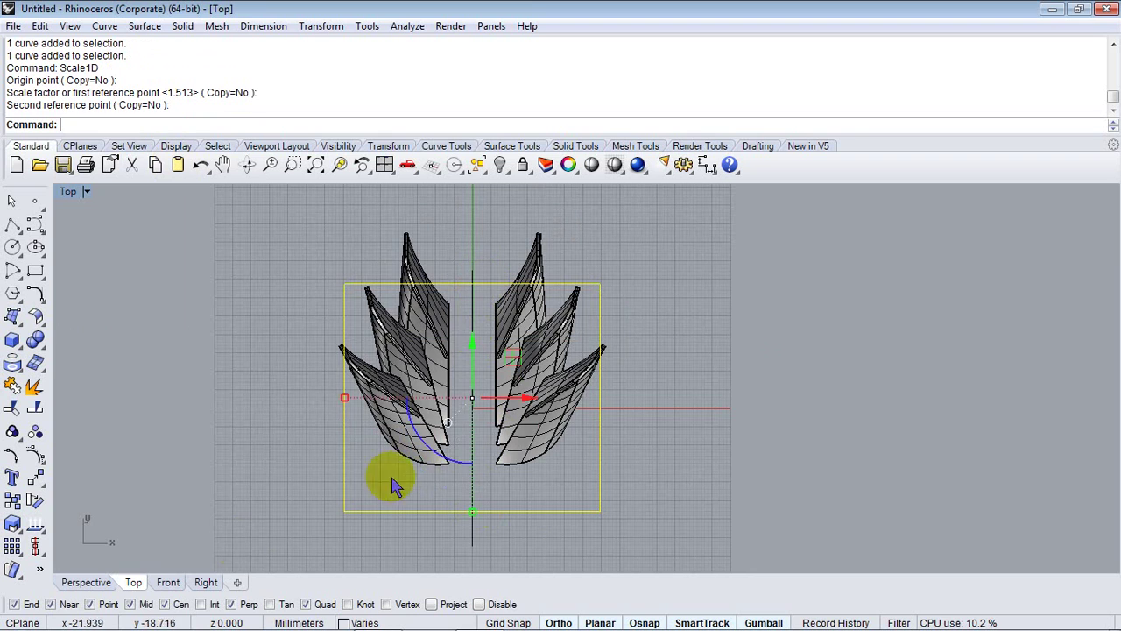
Step: Check the stretched outline in Perspective, then explode both halves into separate segments in the Top view
left_click(85, 581)
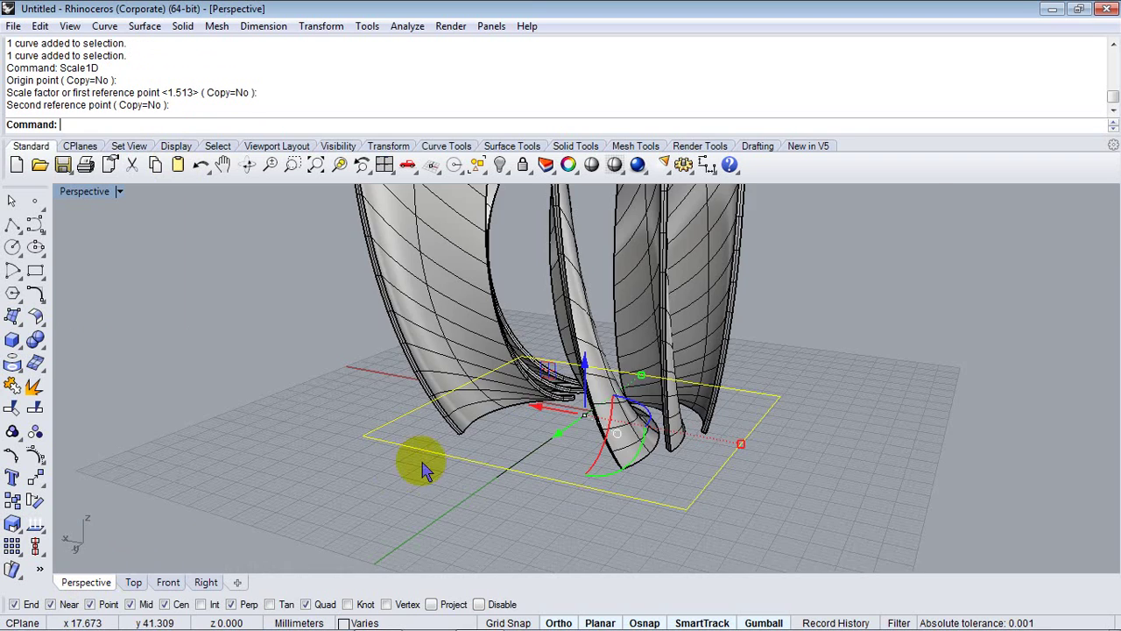
right_click_drag(416, 459, 275, 513)
left_click(134, 583)
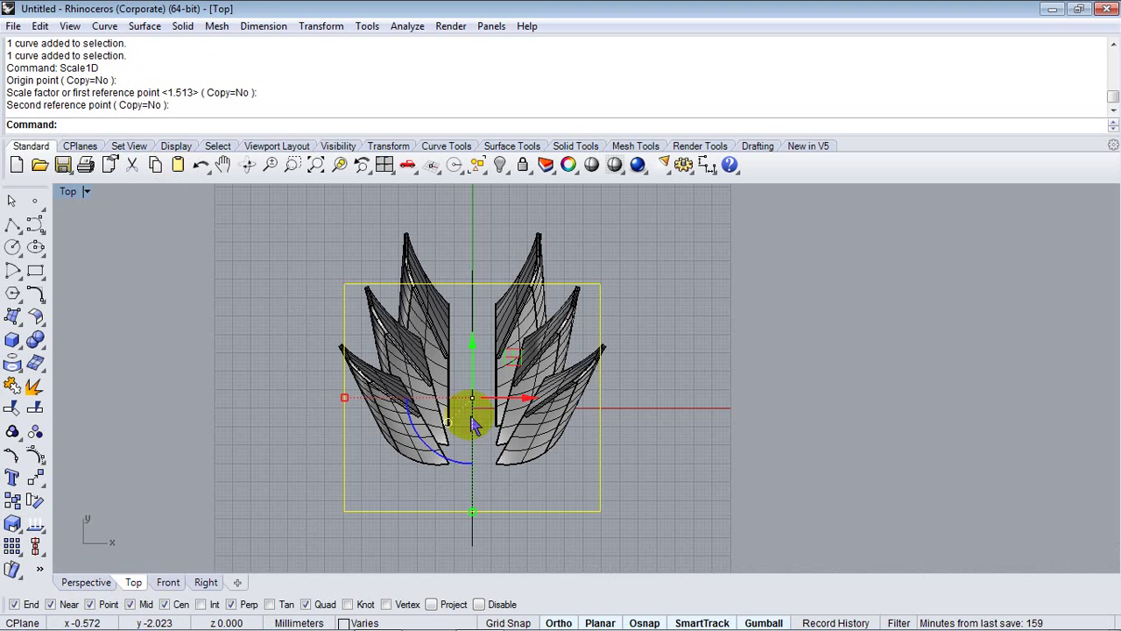
left_click(464, 282)
right_click_drag(478, 344, 420, 346)
left_click(433, 291)
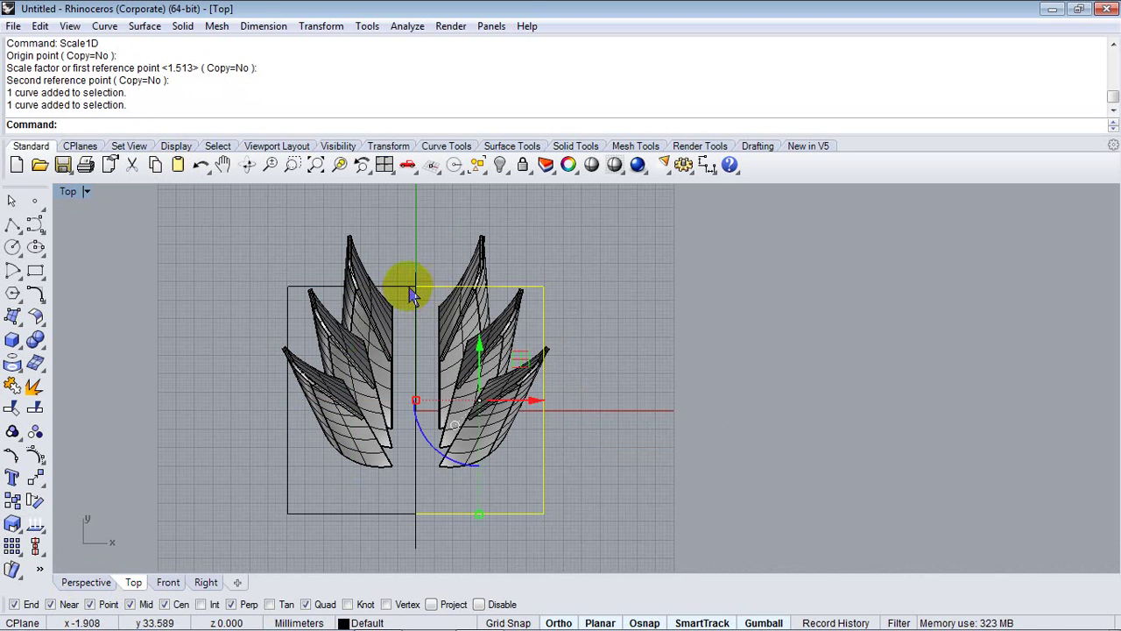
left_click(414, 296, "shift")
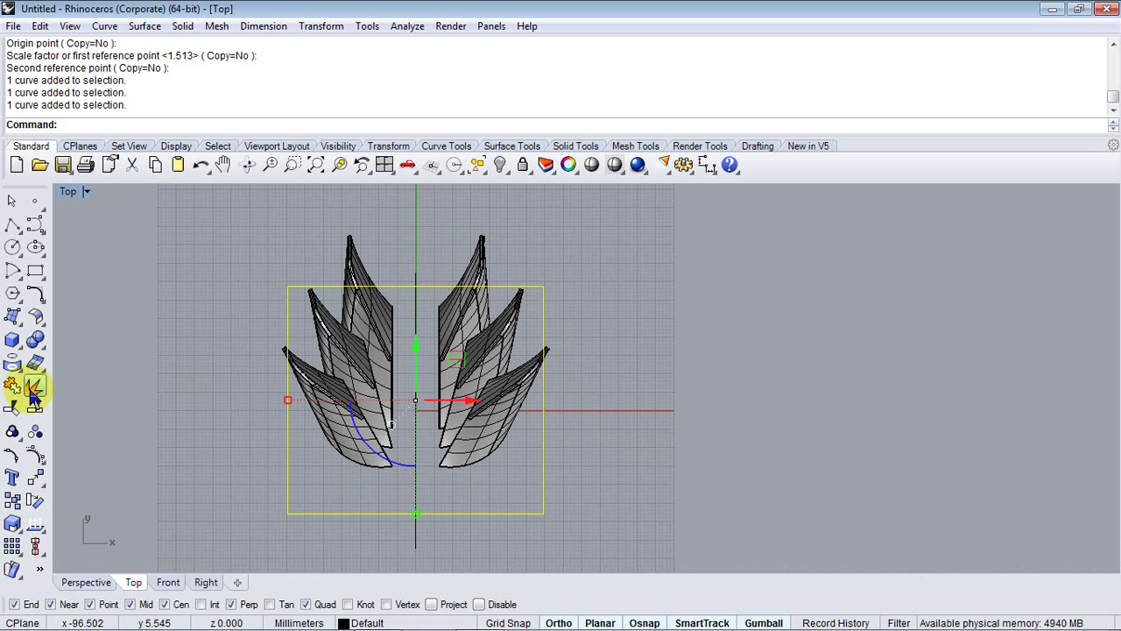
left_click(33, 392)
Step: Shorten the outline's two upper segments with Scale1D about their shared midpoint to about 22.6 mm on each side
left_click(401, 287)
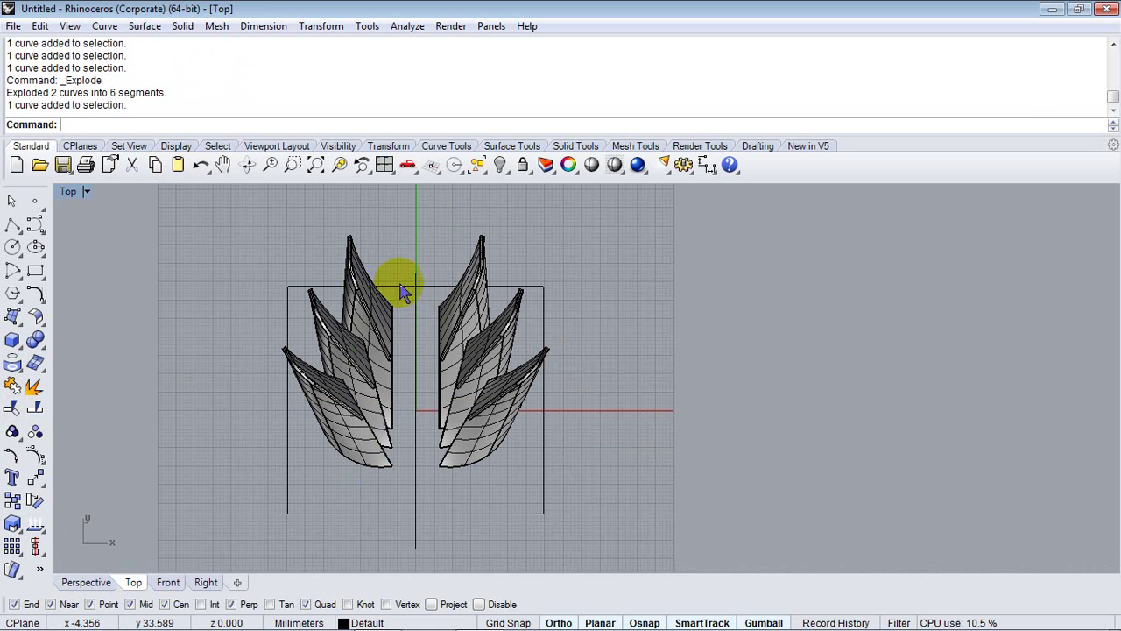
left_click(426, 296, "shift")
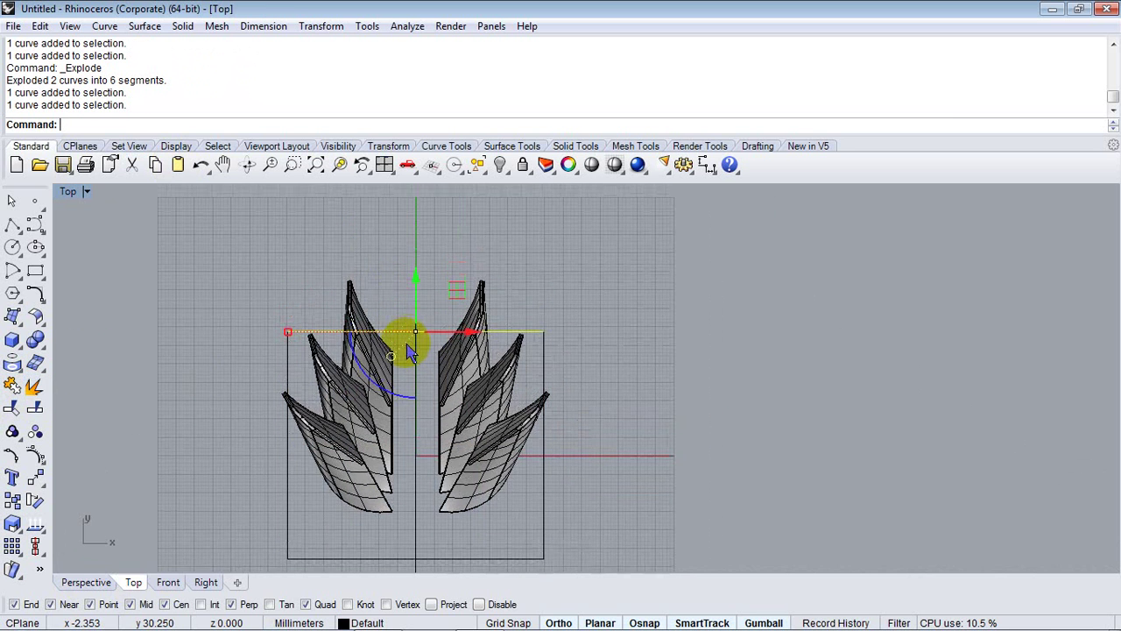
scroll(418, 324, "up", 5)
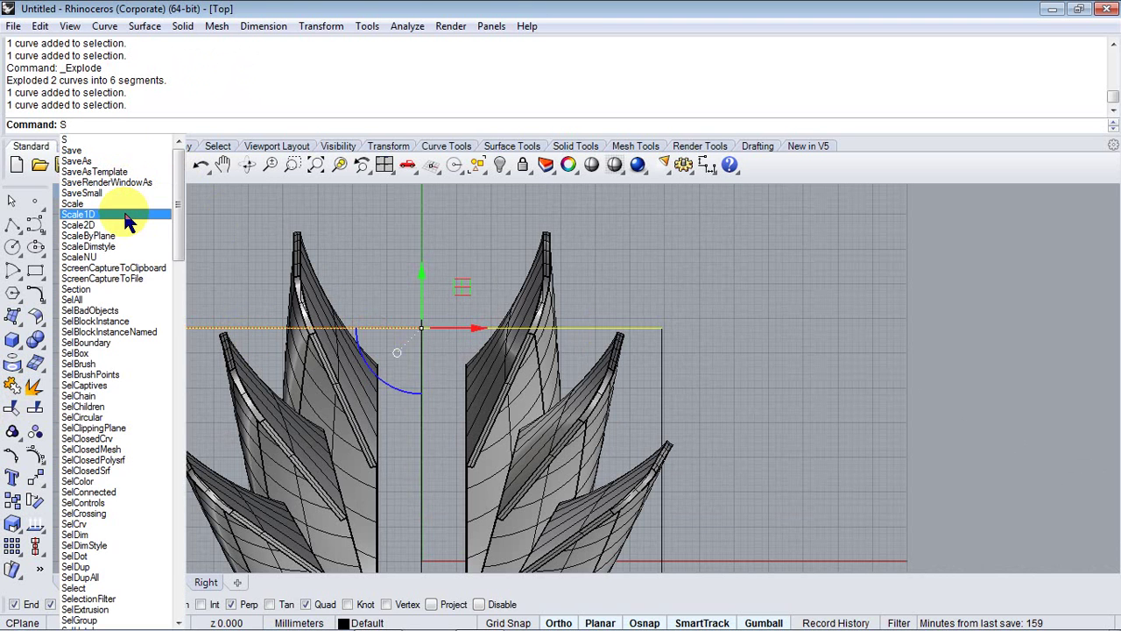
left_click(126, 221)
left_click(423, 329)
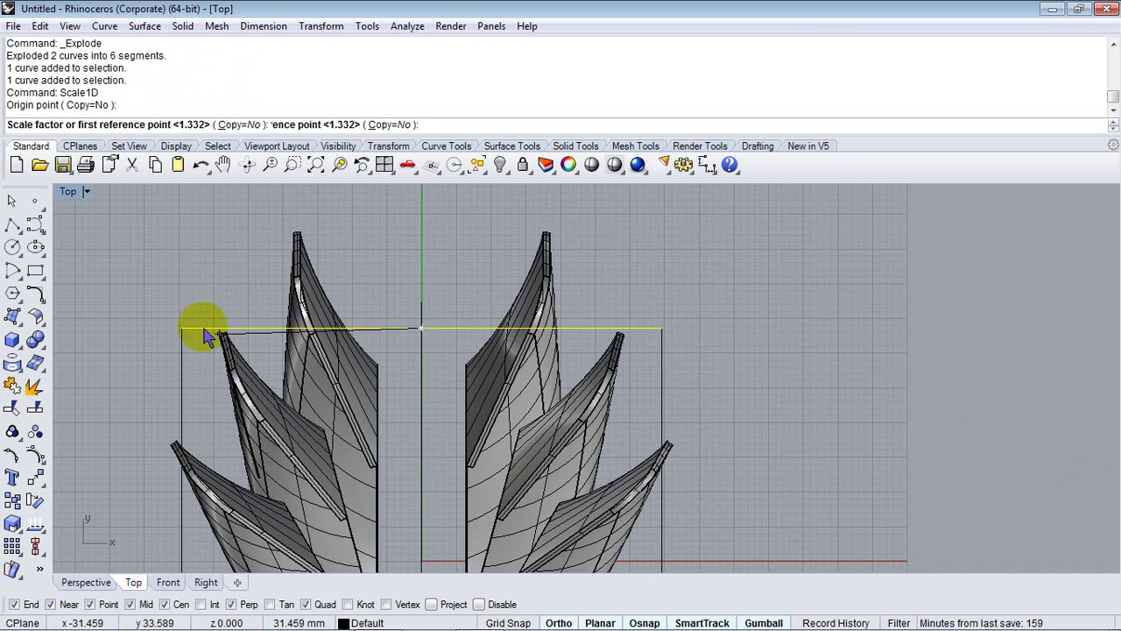
left_click(181, 329)
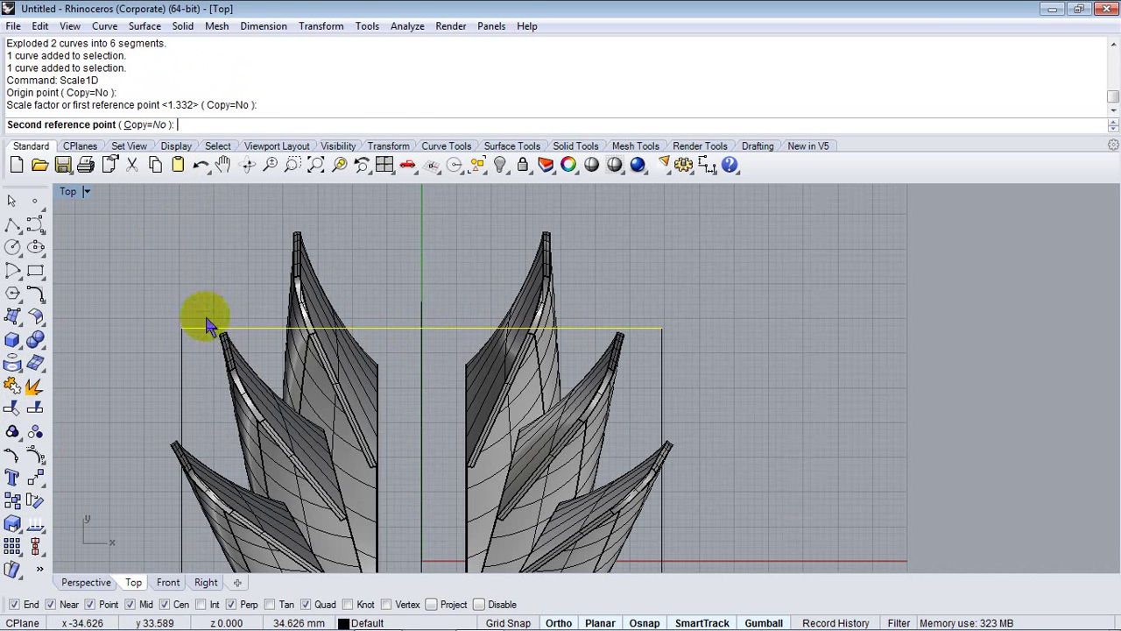
left_click(264, 317)
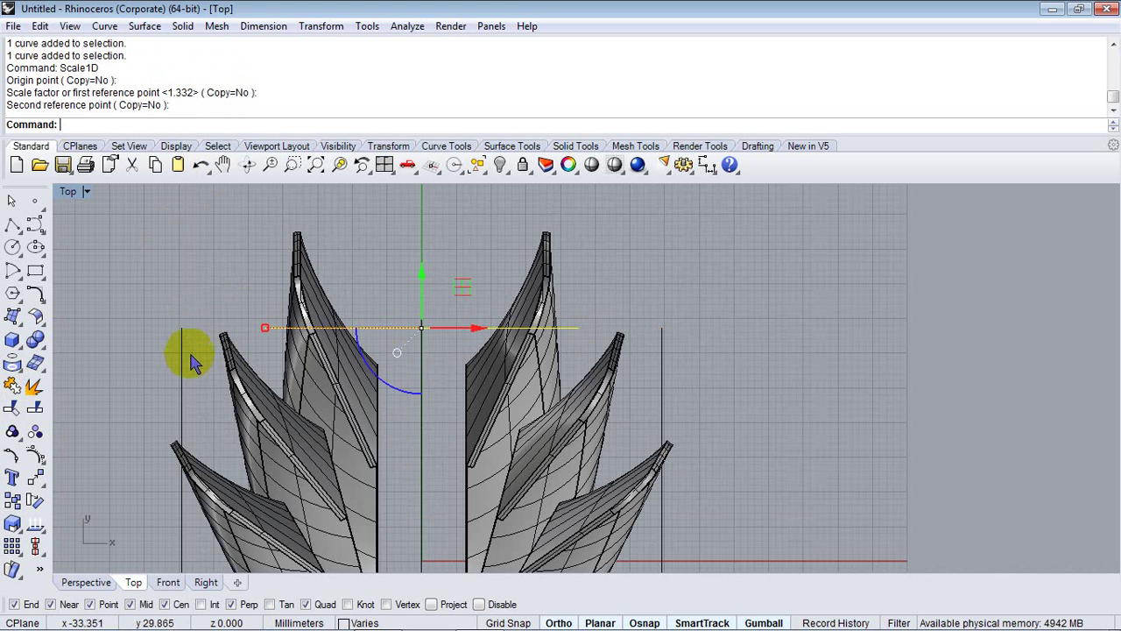
Step: In Perspective, draw a closed trapezoid polyline through the ends of the shortened edge and the two corners of the opposite edge
right_click_drag(408, 420, 451, 283)
left_click(85, 584)
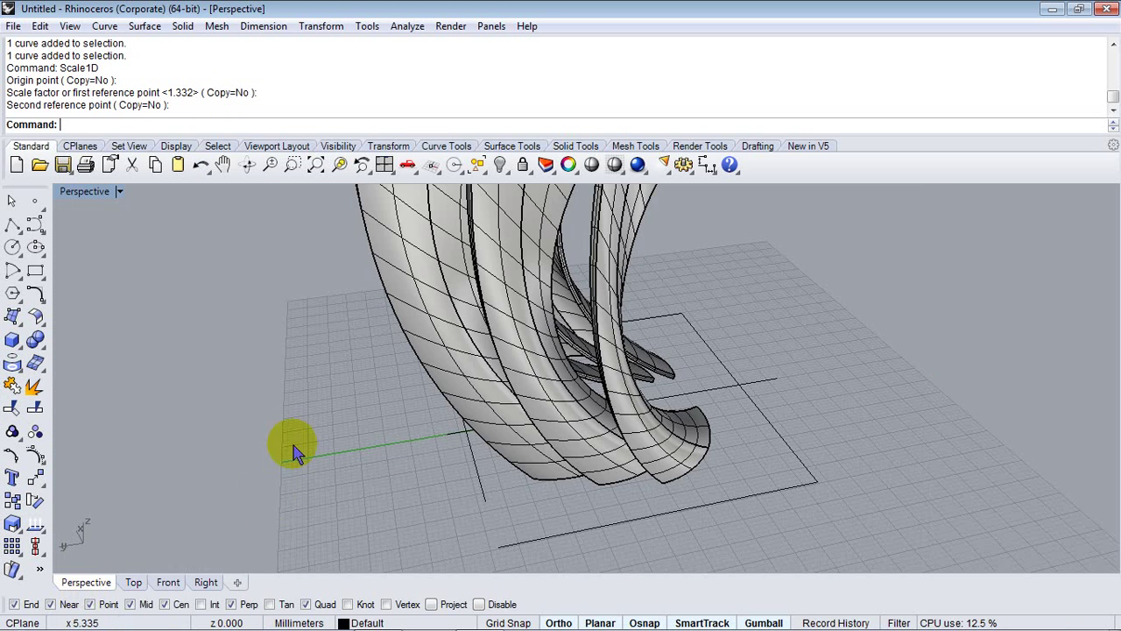
right_click_drag(508, 458, 690, 443)
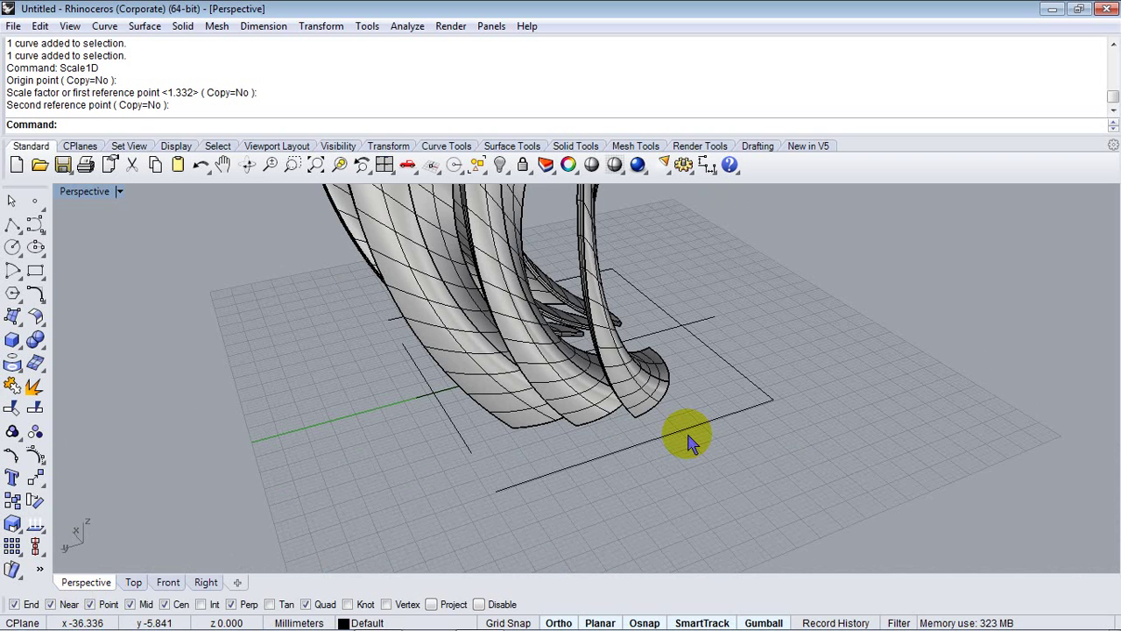
left_click(11, 226)
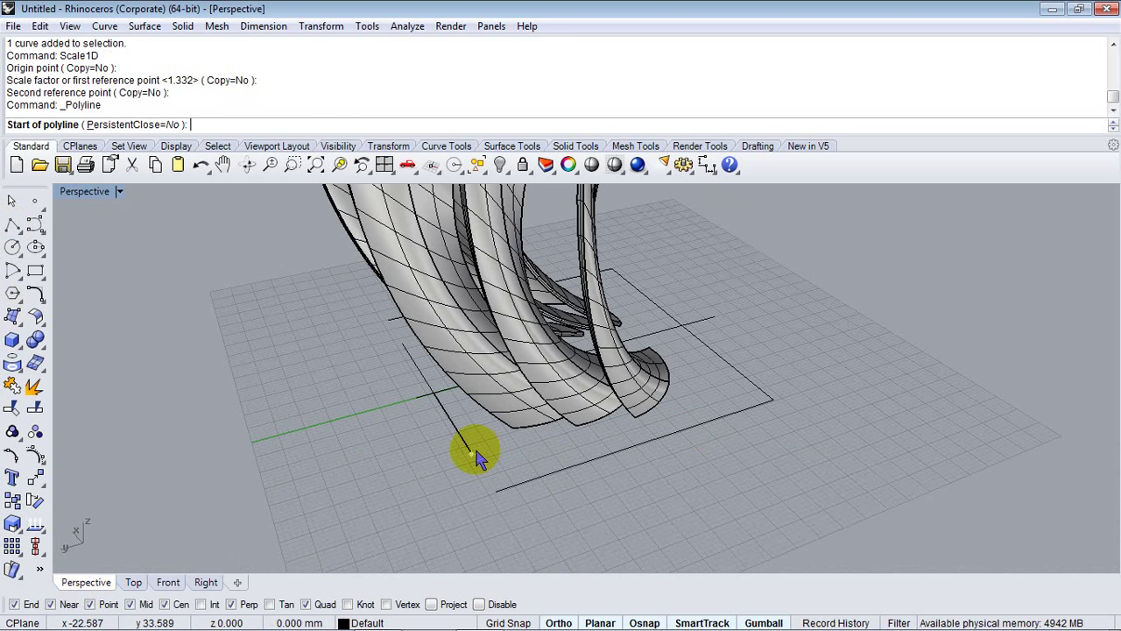
left_click(472, 453)
left_click(772, 400)
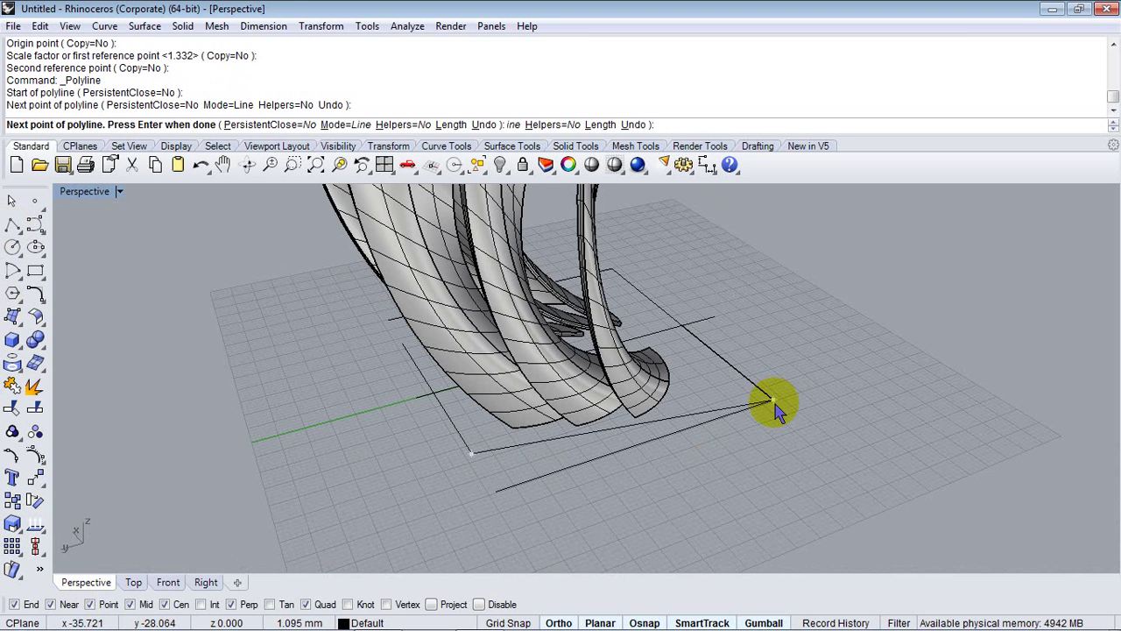
left_click(613, 269)
left_click(403, 344)
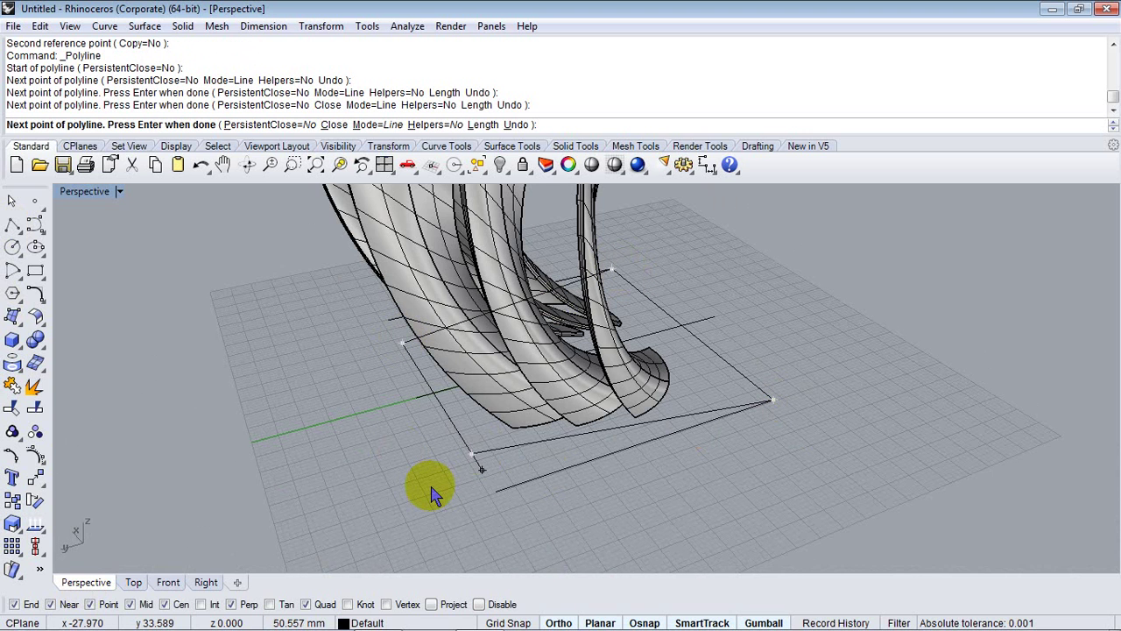
type("C")
key("Return")
Step: Delete the two old straight side segments left outside the trapezoid
left_click(500, 451)
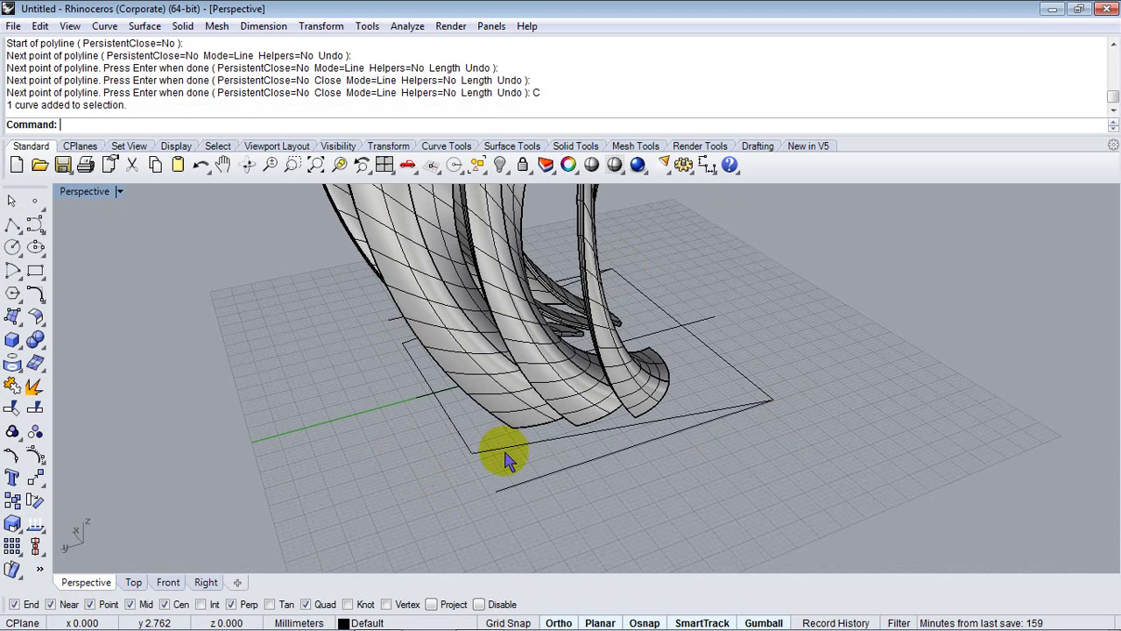
right_click_drag(791, 429, 561, 501)
left_click(508, 473)
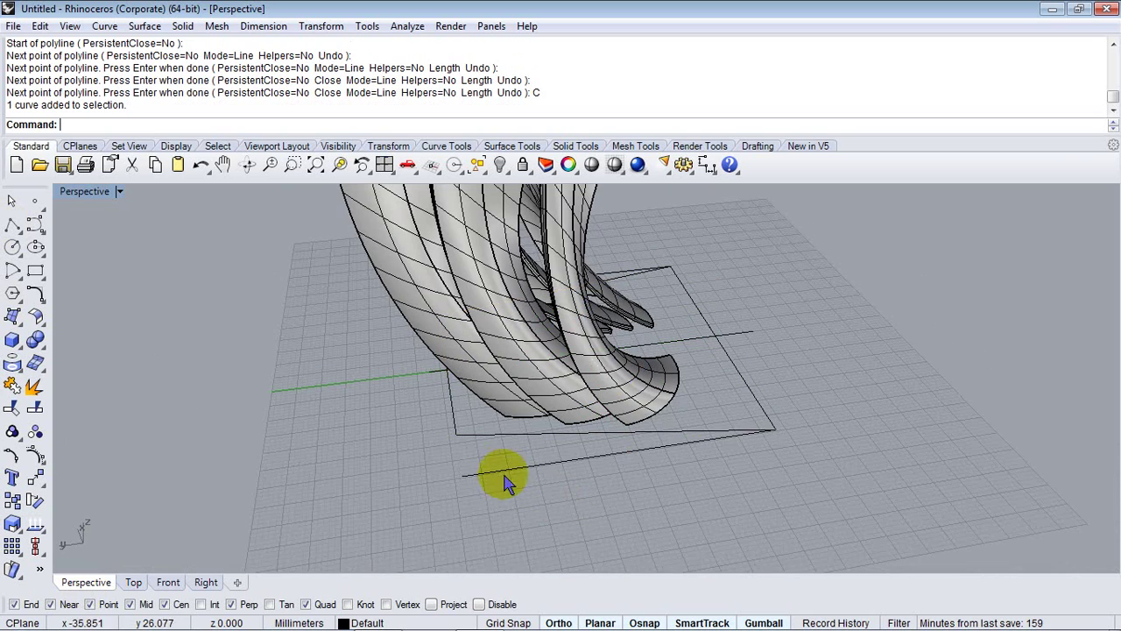
key("Delete")
right_click_drag(526, 458, 331, 398)
left_click(391, 440)
key("Delete")
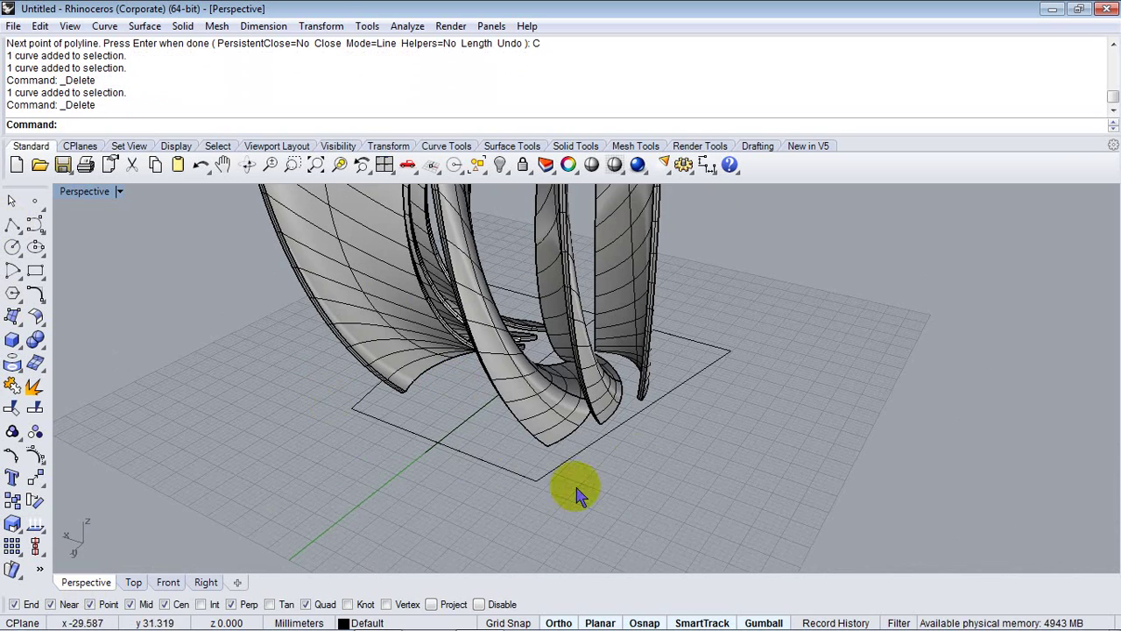
Step: Round all corners of the closed trapezoid outline with FilletCorners at a 5 mm radius
right_click_drag(573, 488, 458, 433)
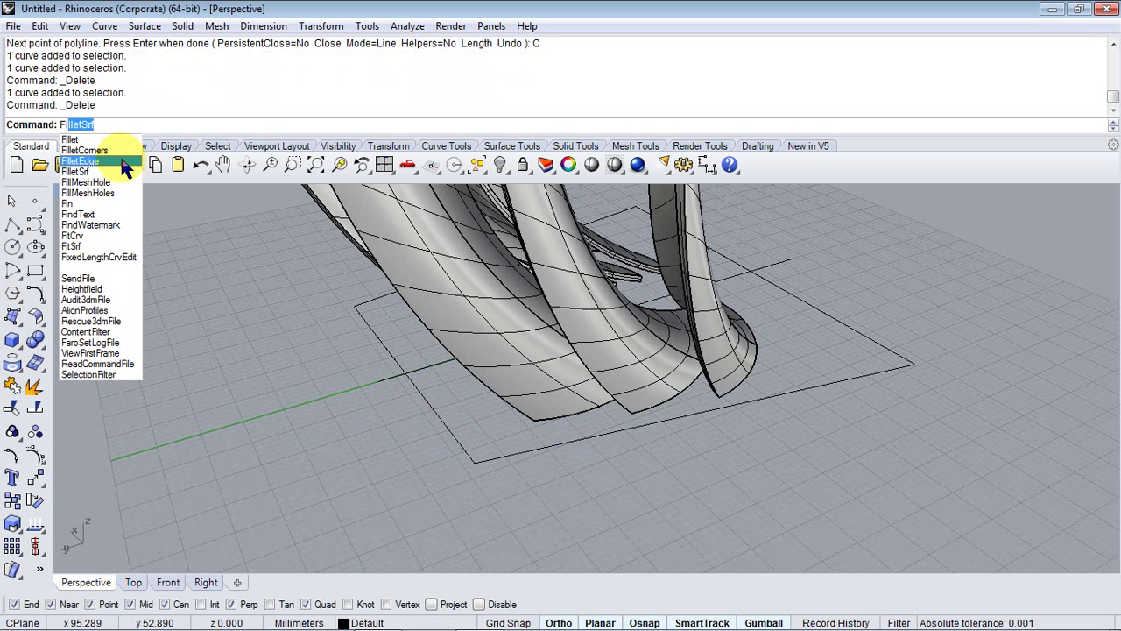
left_click(81, 151)
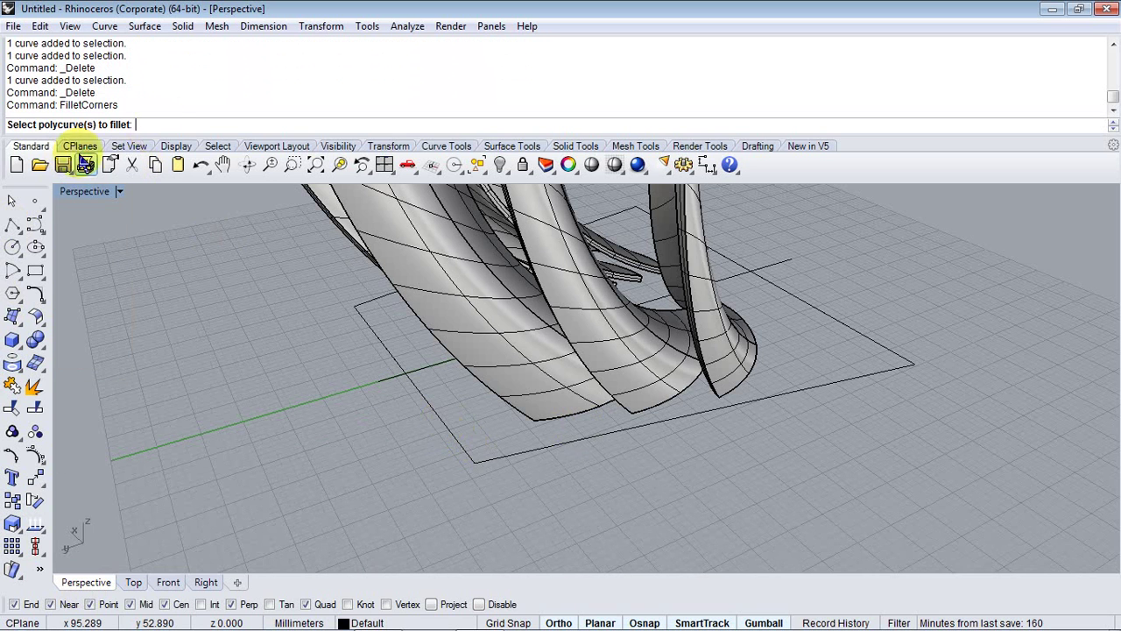
left_click(517, 458)
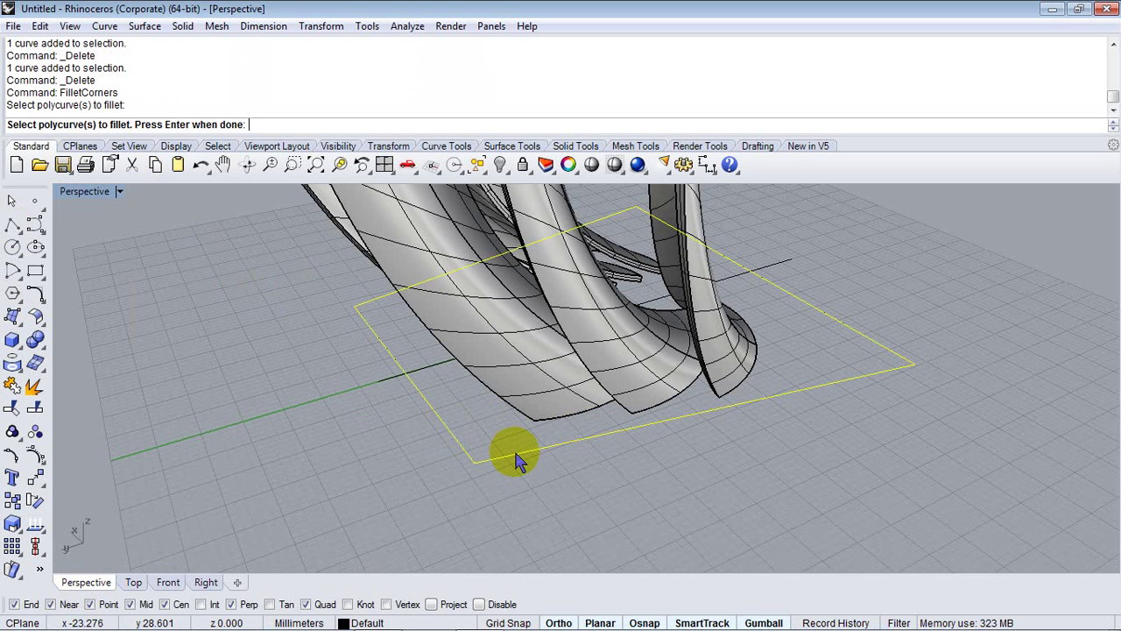
key("Return")
scroll(517, 458, "up", 5)
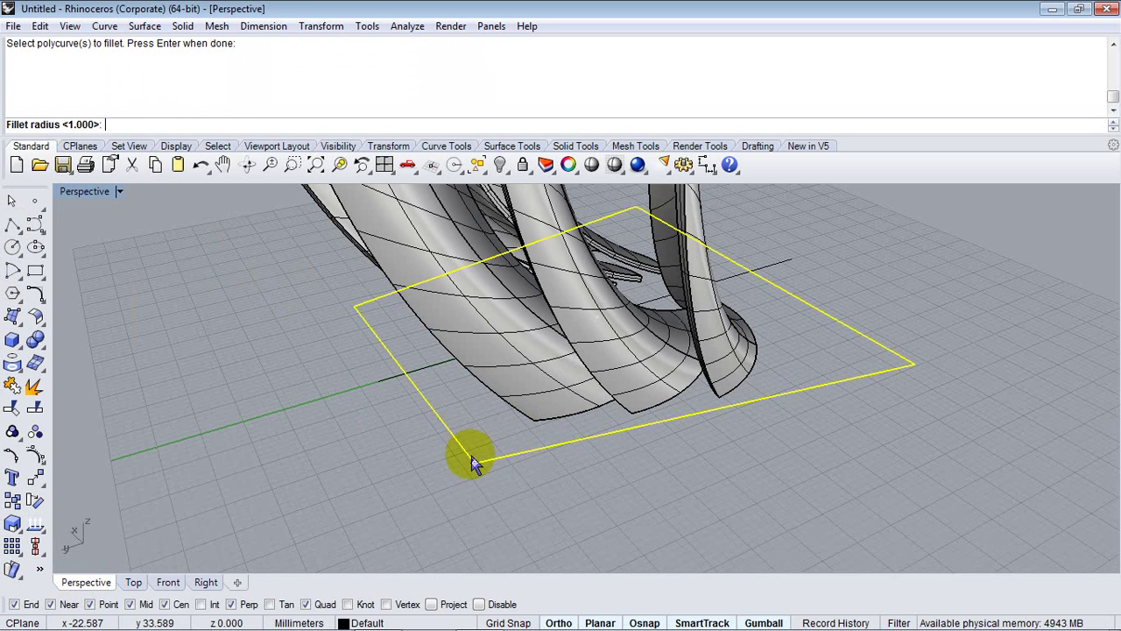
scroll(491, 464, "up", 3)
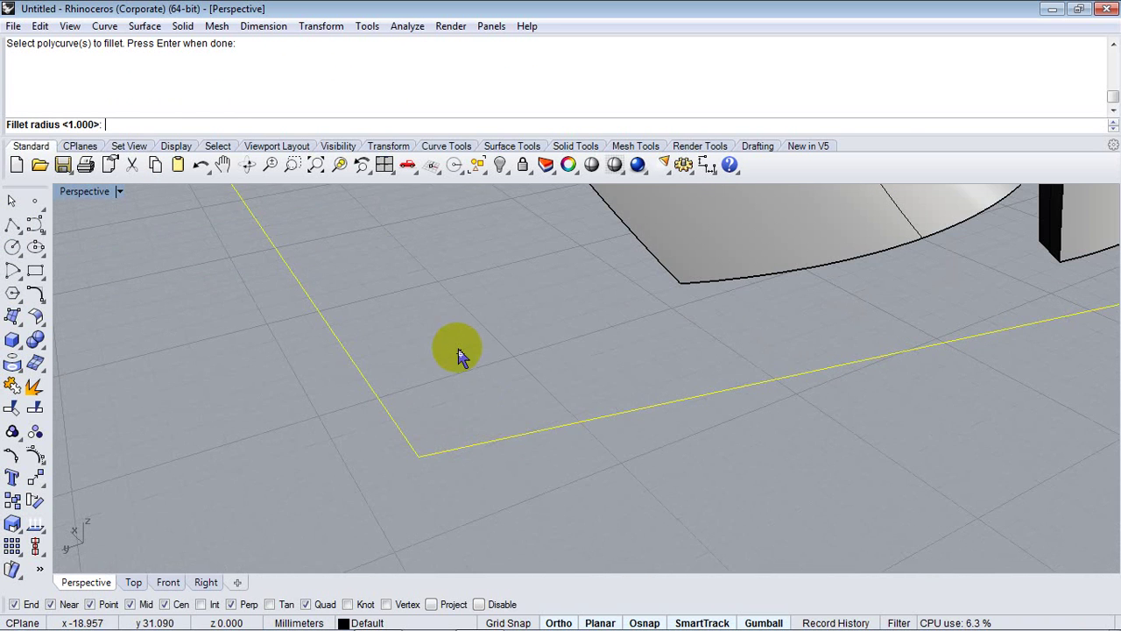
key("Return")
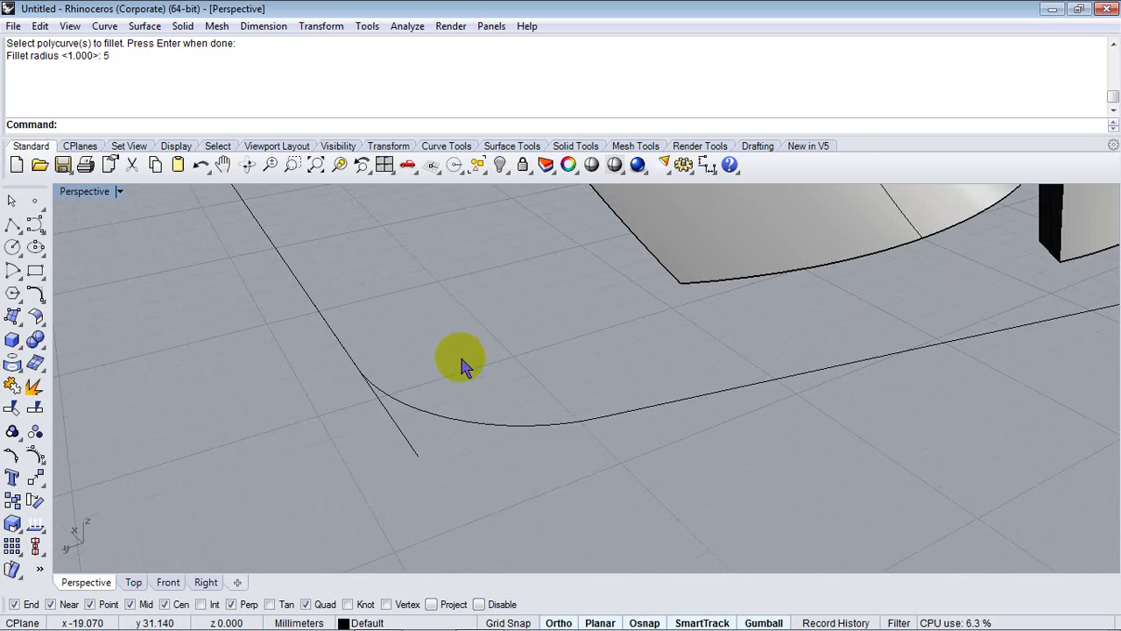
Step: Delete the leftover straight segments of the old outline around the filleted trapezoid
scroll(478, 411, "down", 9)
right_click_drag(708, 384, 483, 350)
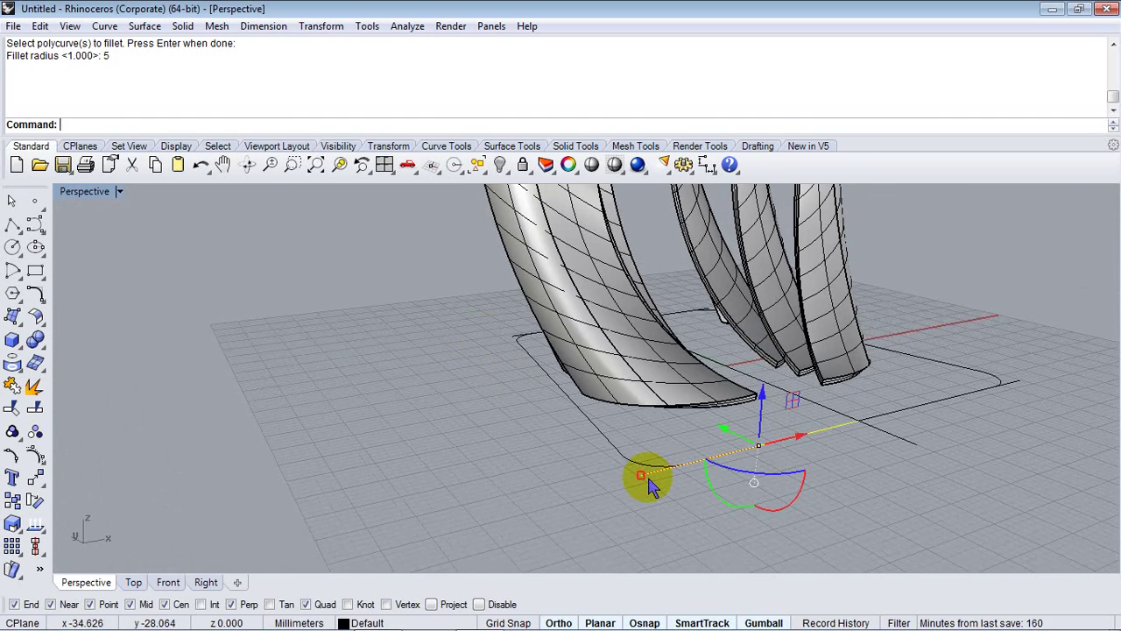
key("Delete")
right_click_drag(593, 430, 856, 428)
key("Delete")
left_click(896, 383)
key("Delete")
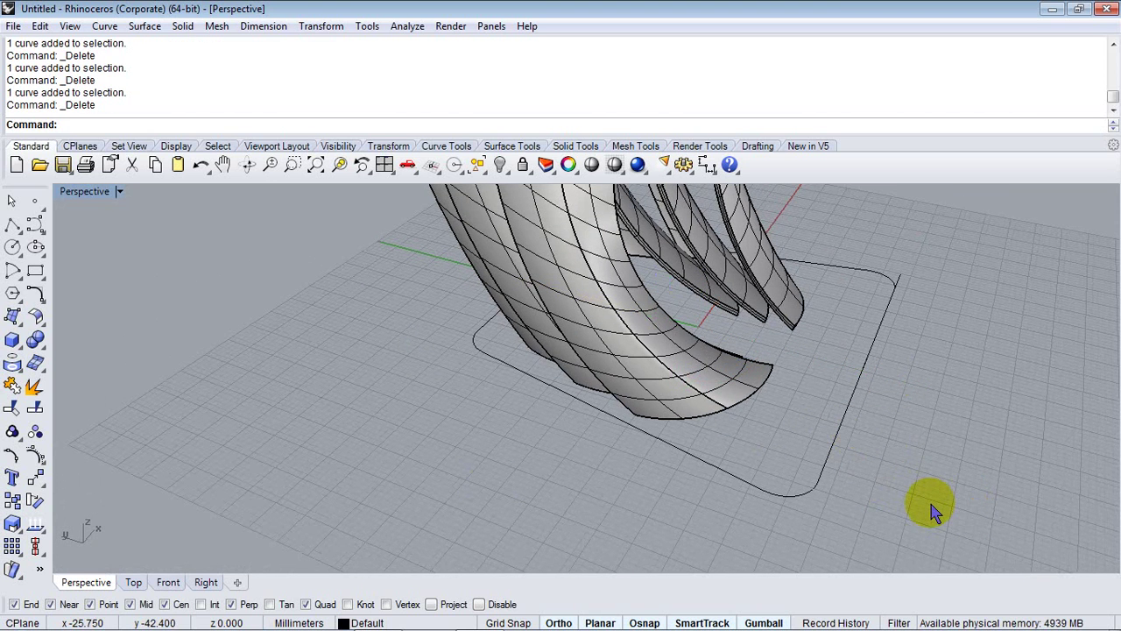
Step: Copy the rounded trapezoid outline about 3.9 mm straight down, using the Right view and Ortho
type("Copy")
key("Return")
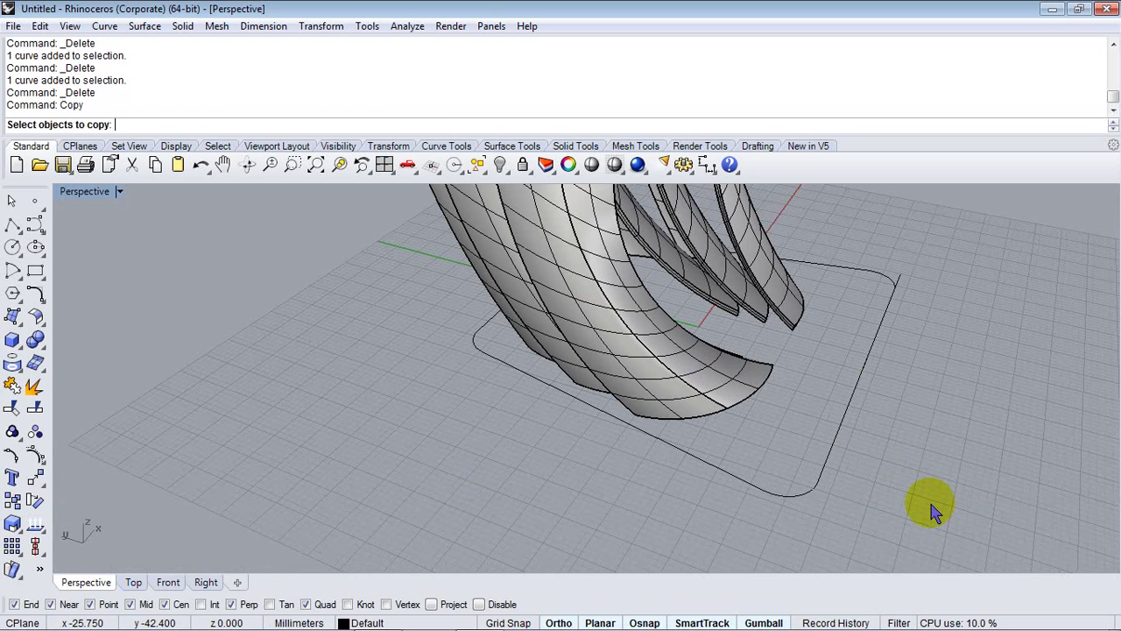
left_click(834, 455)
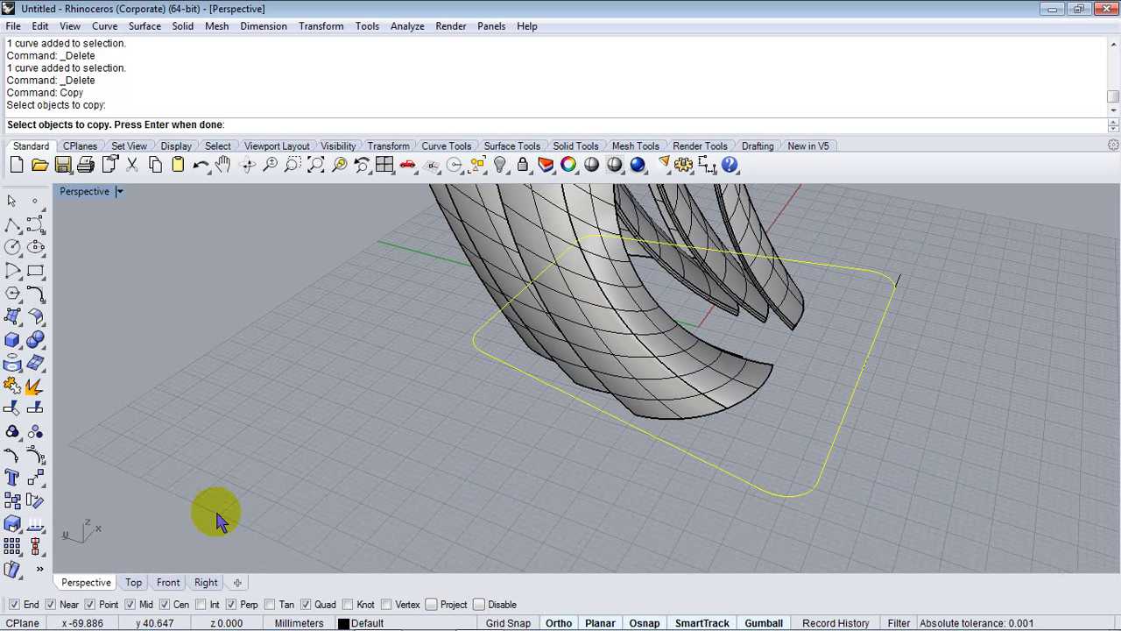
key("Return")
right_click_drag(491, 473, 574, 448)
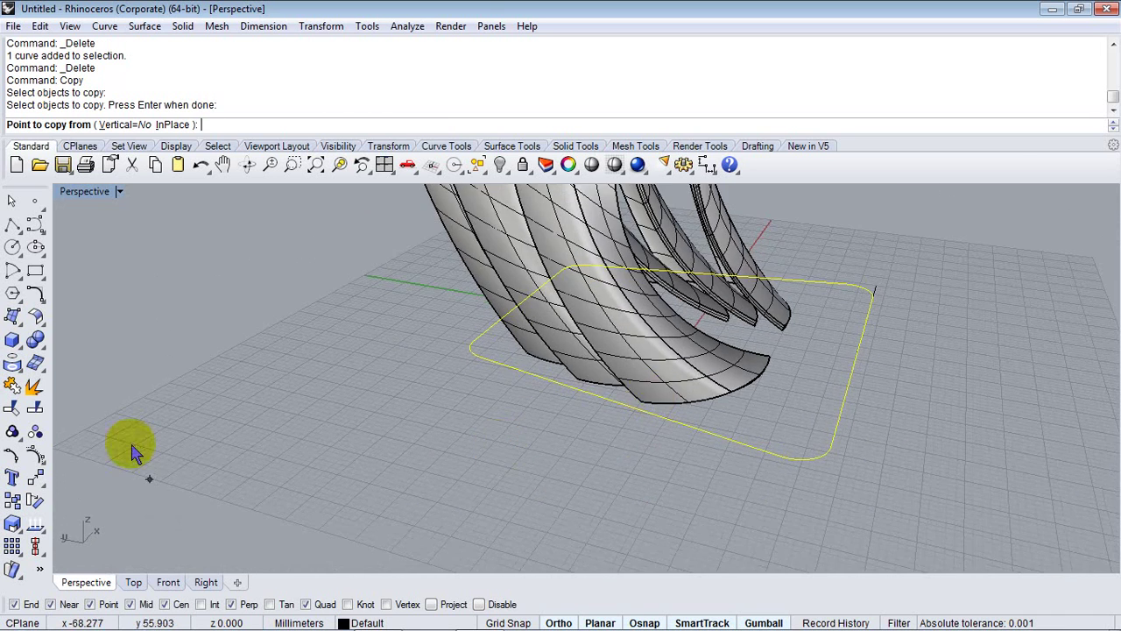
double_click(73, 190)
right_click_drag(834, 515, 756, 400)
scroll(759, 445, "up", 4)
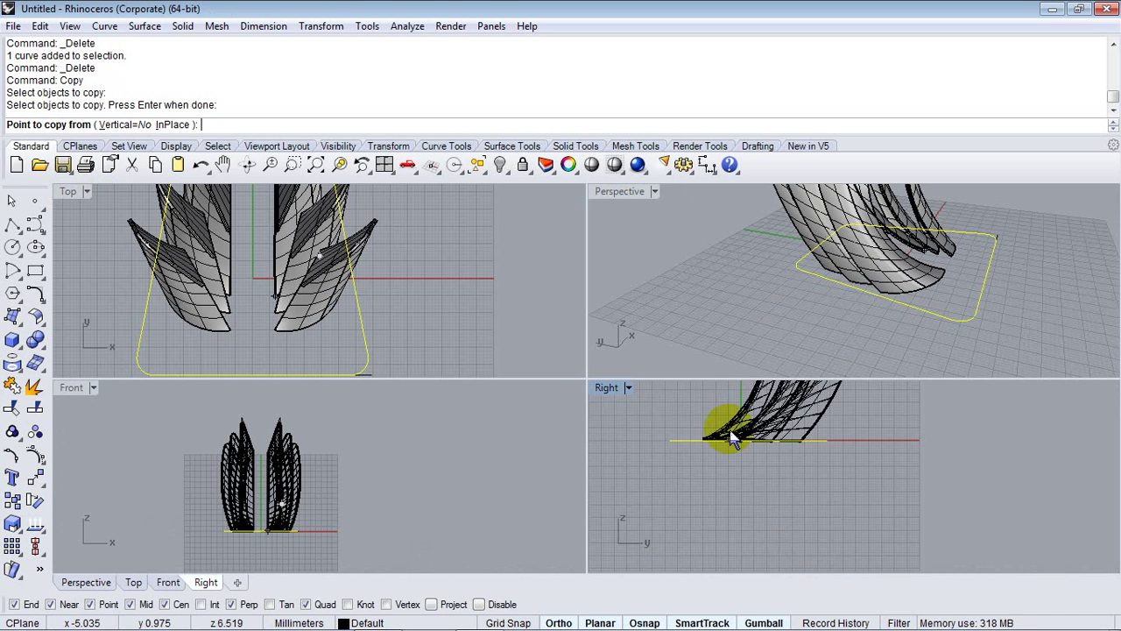
scroll(732, 438, "up", 3)
left_click(903, 461)
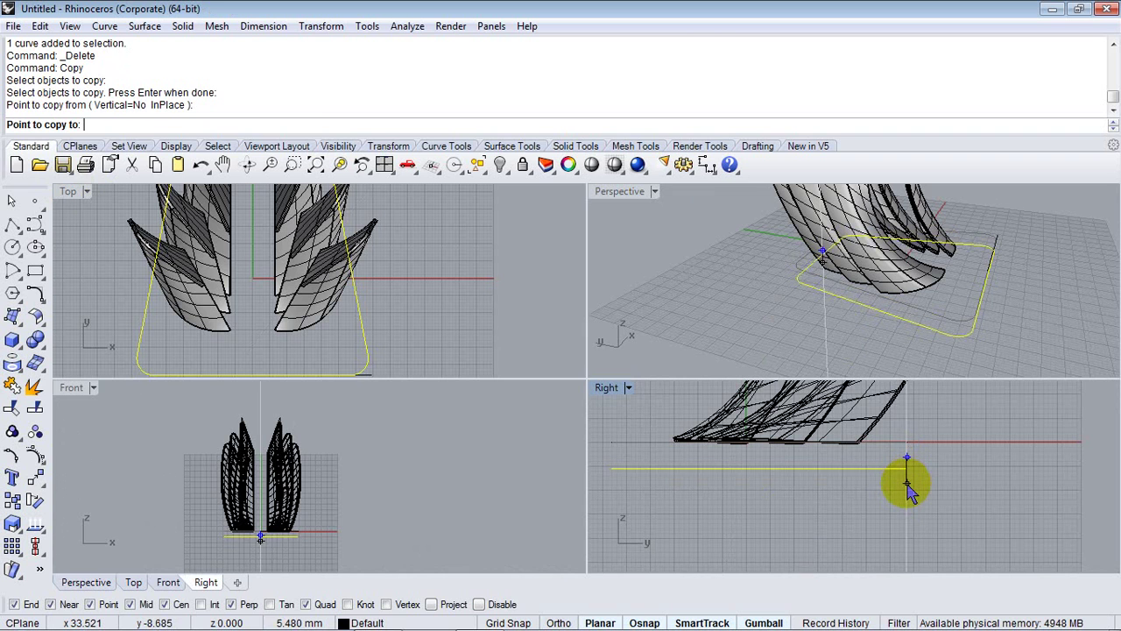
key("F8")
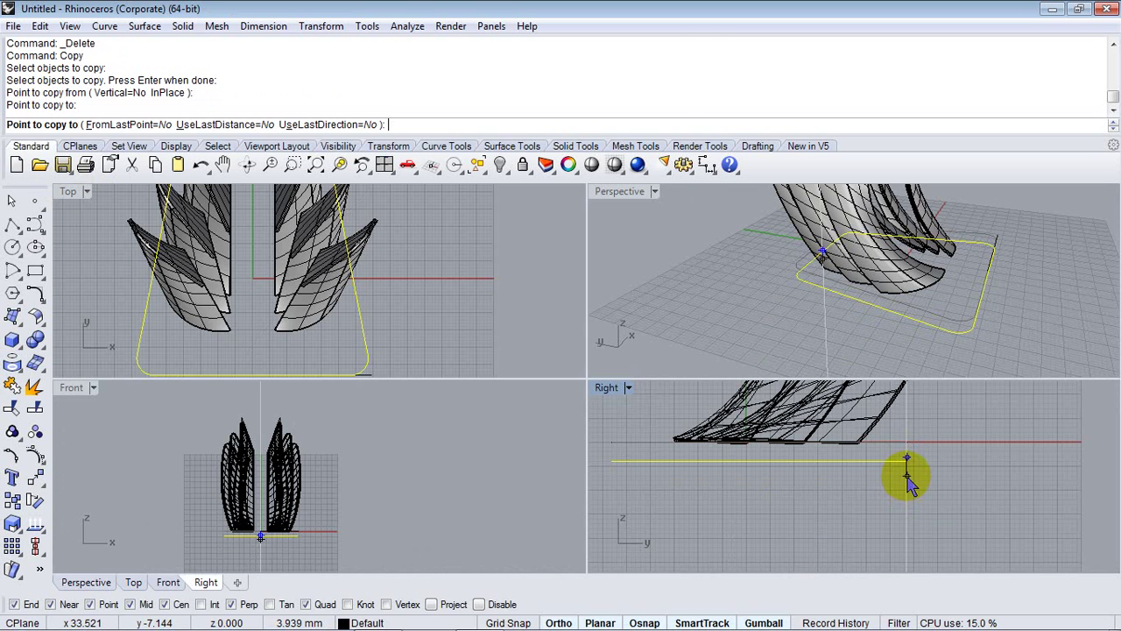
left_click(907, 478)
double_click(636, 195)
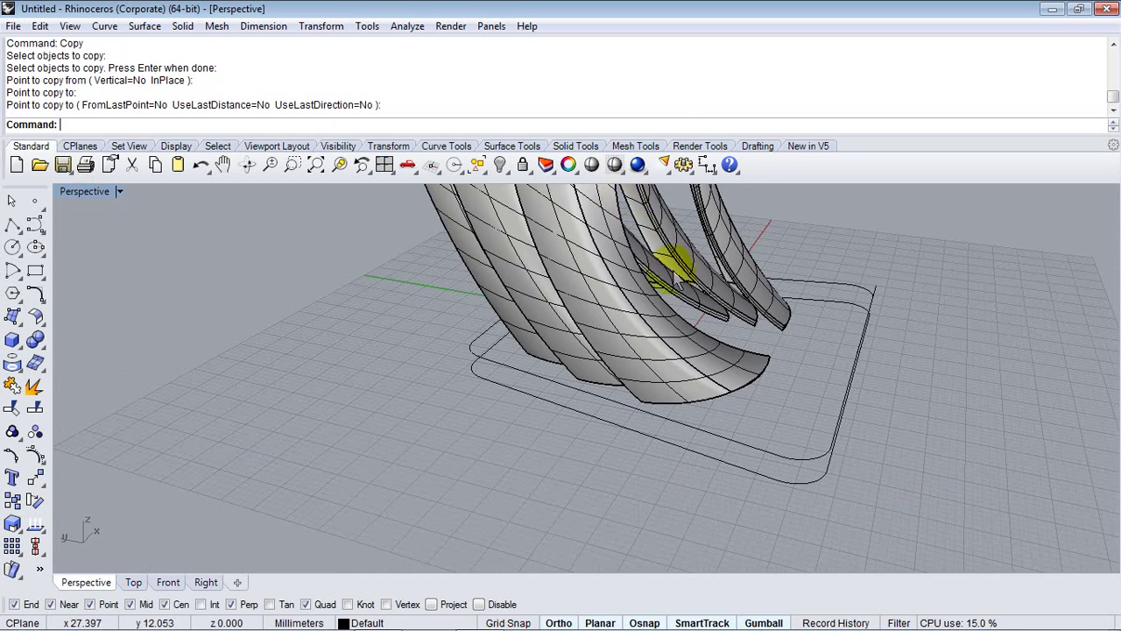
Step: Enlarge the lower outline copy with Scale2D from one parallel edge's midpoint until it is about 76.7 mm deep
right_click_drag(671, 271, 862, 358)
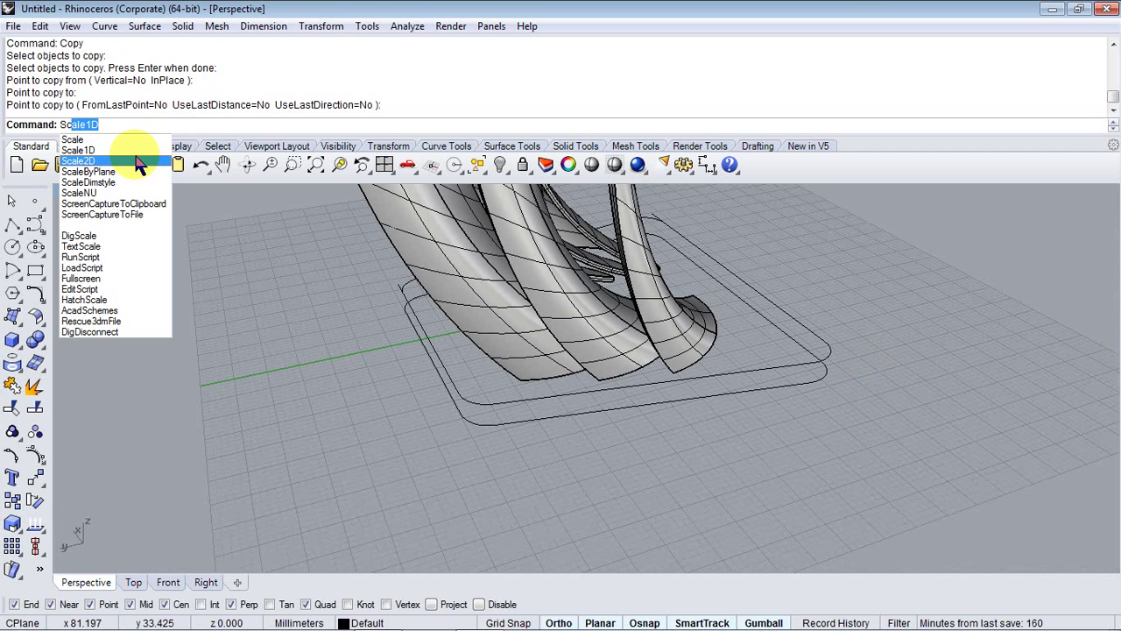
left_click(133, 164)
left_click(499, 424)
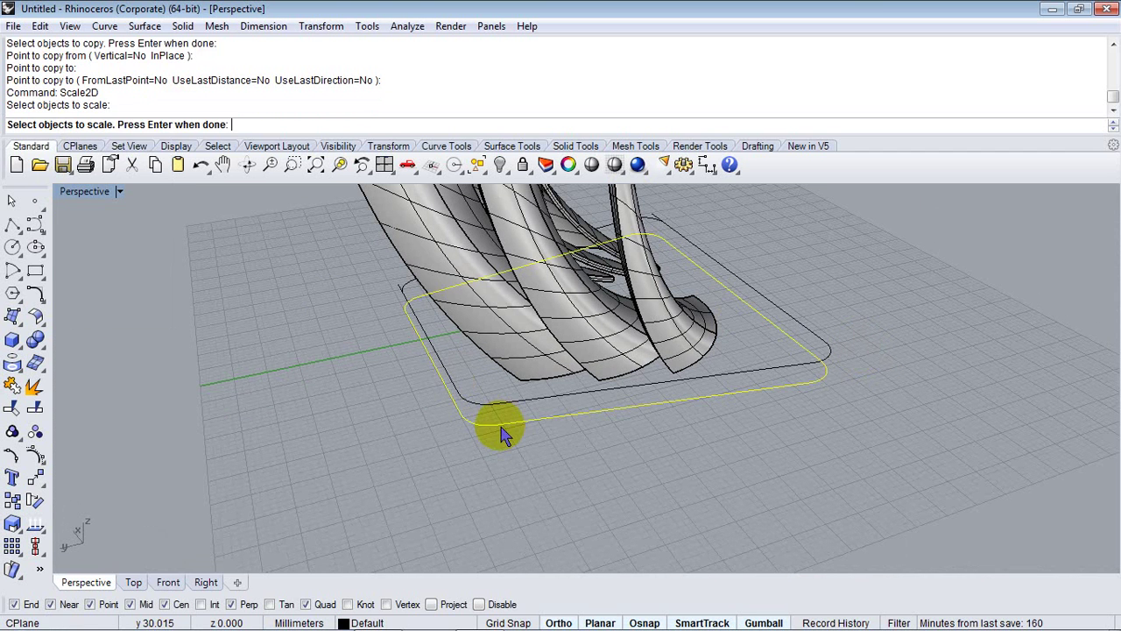
key("Return")
left_click(435, 372)
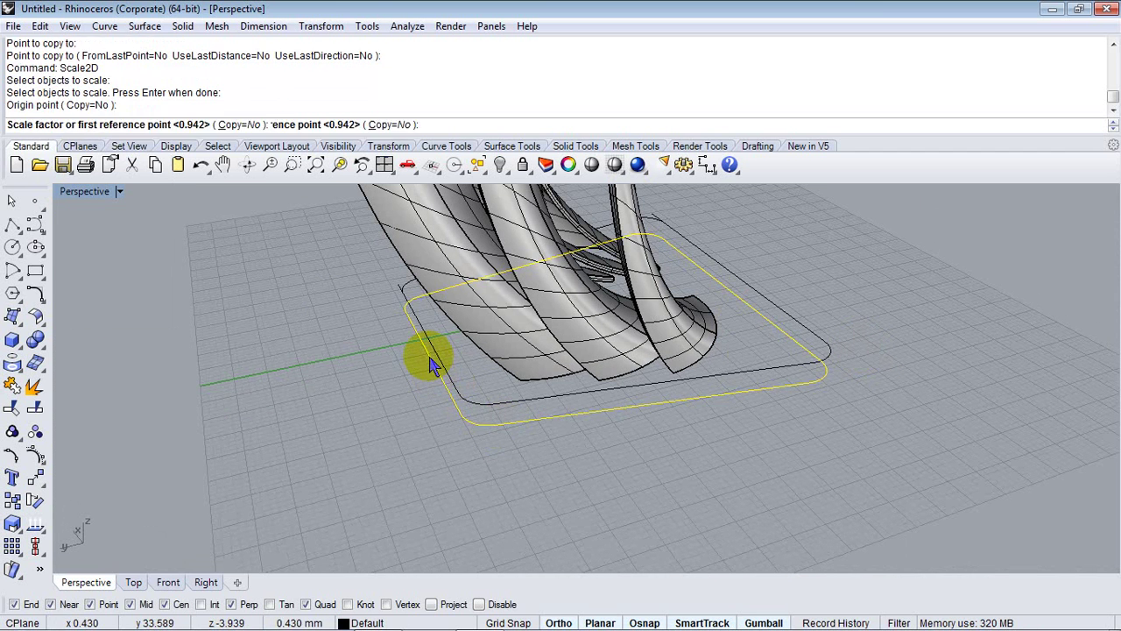
left_click(738, 298)
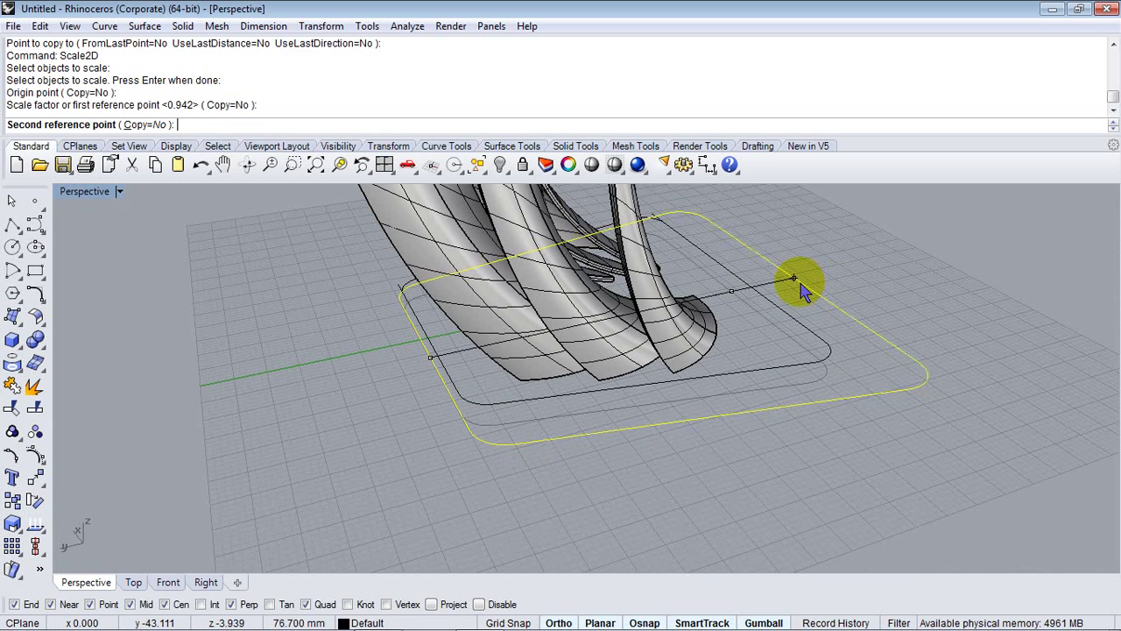
left_click(799, 282)
right_click_drag(911, 405, 880, 373)
type("ft")
key("Return")
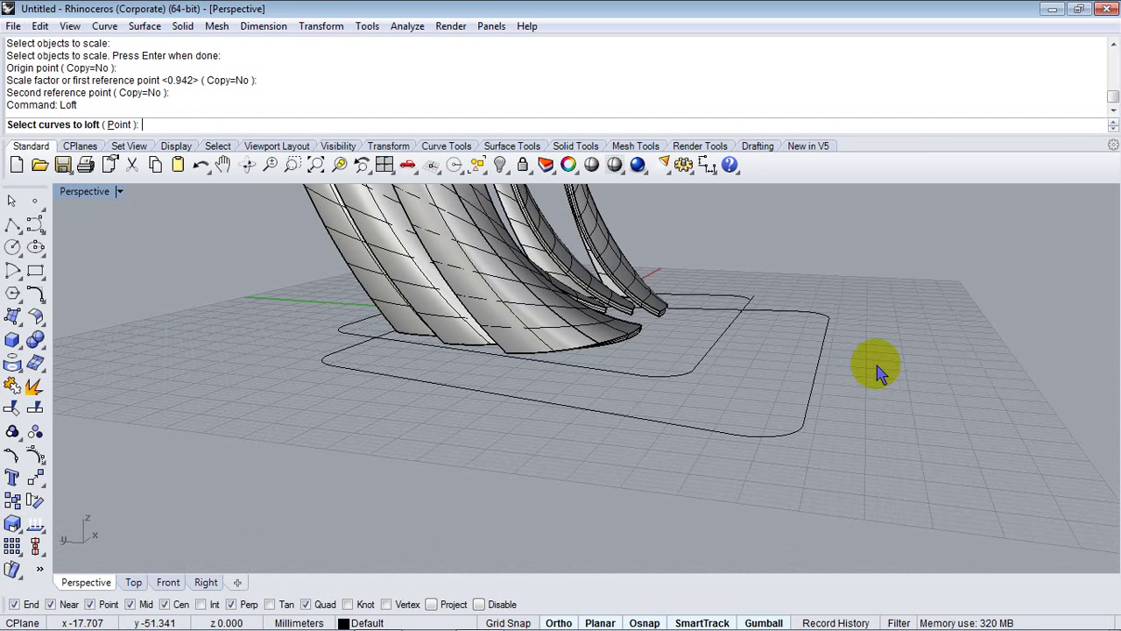
left_click(815, 396)
left_click(715, 345)
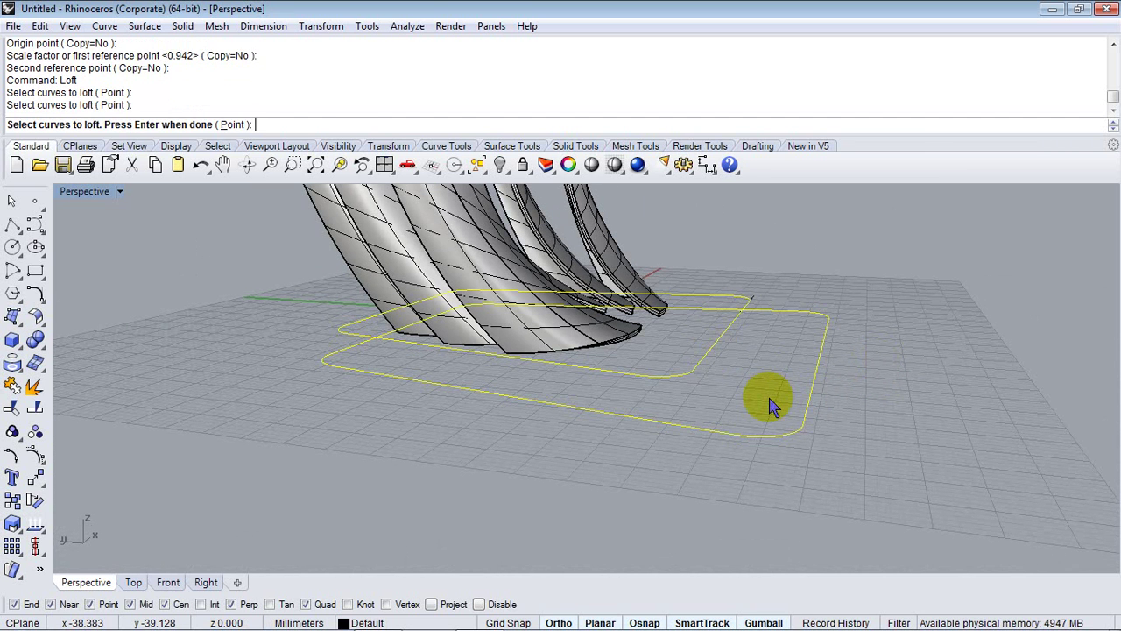
right_click(771, 406)
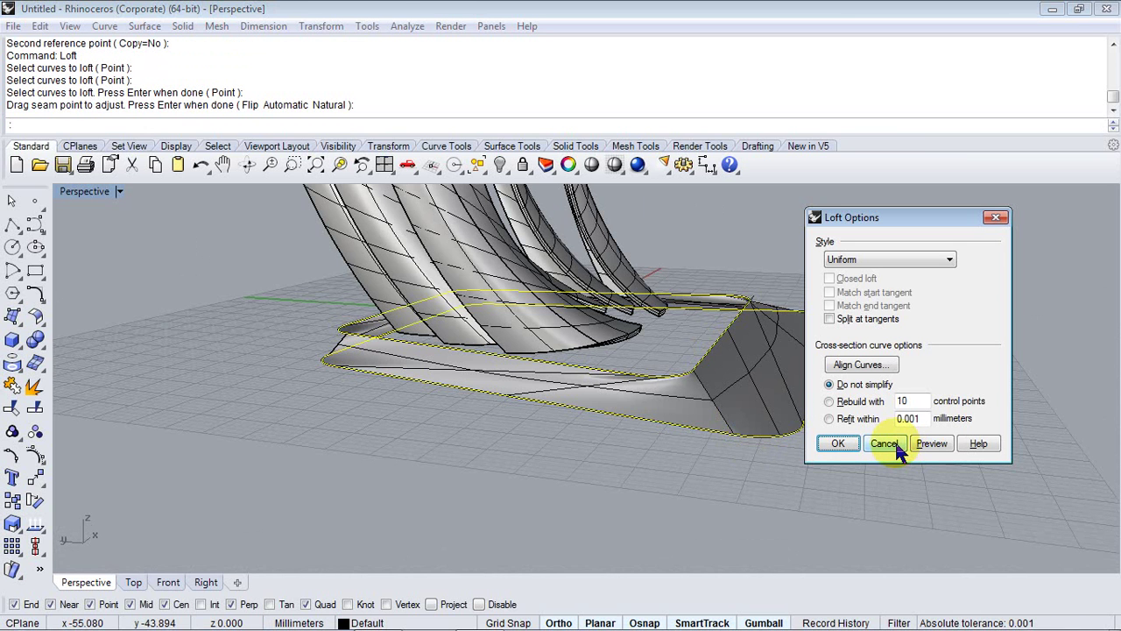
left_click(885, 443)
Step: Fill the upper rounded outline and the larger lower outline each with a planar surface
right_click_drag(797, 431, 694, 472)
left_click(609, 444)
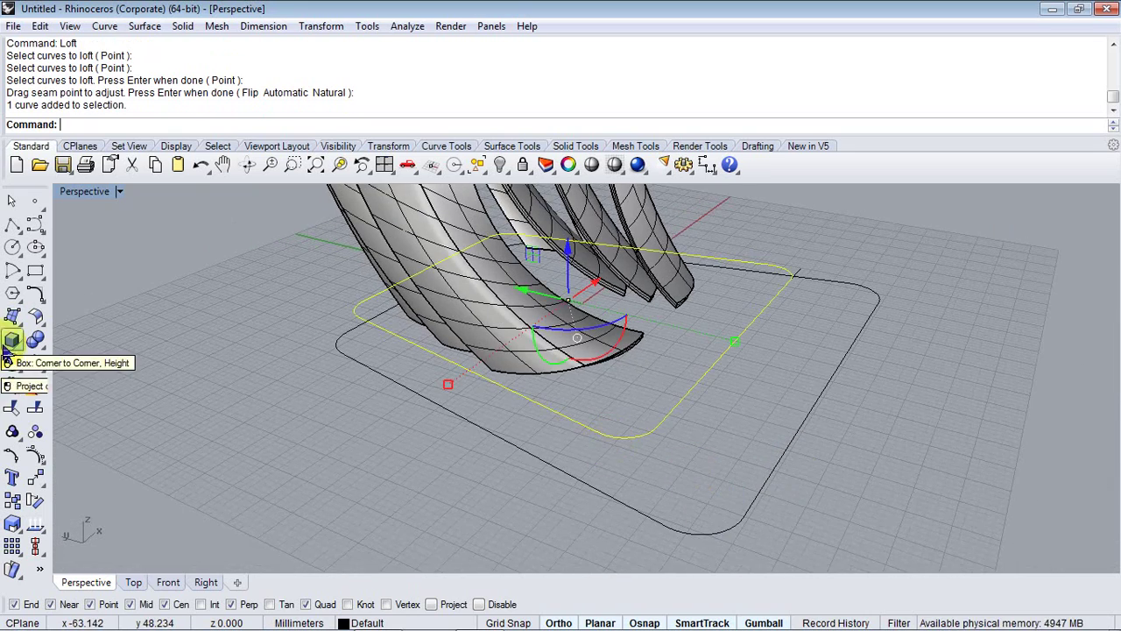
left_click(17, 319)
left_click(60, 325)
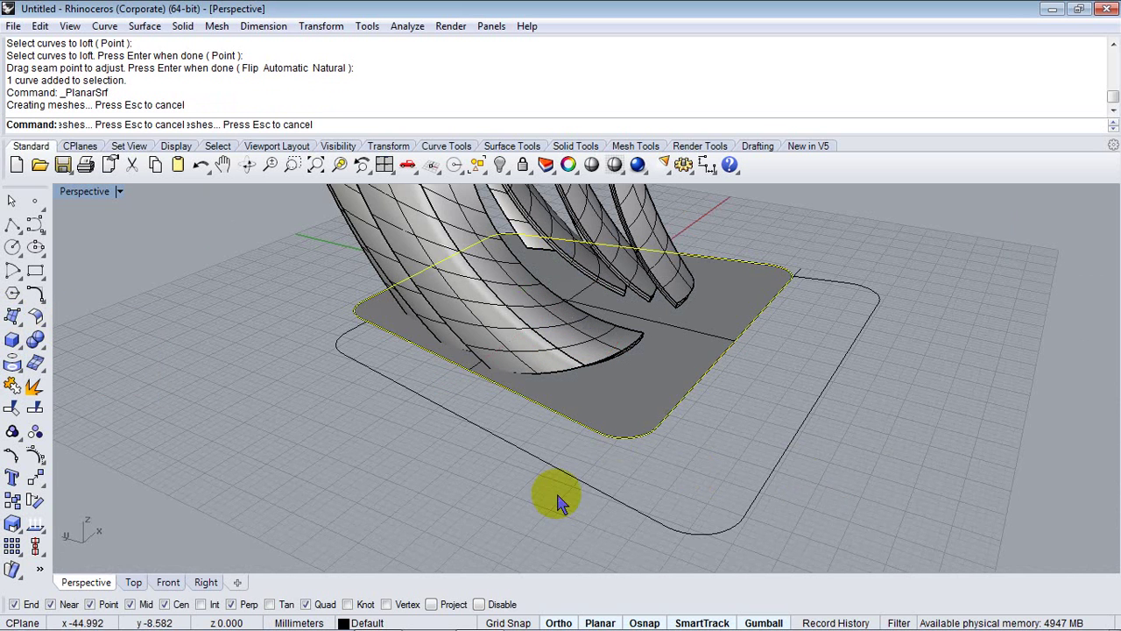
left_click(624, 511)
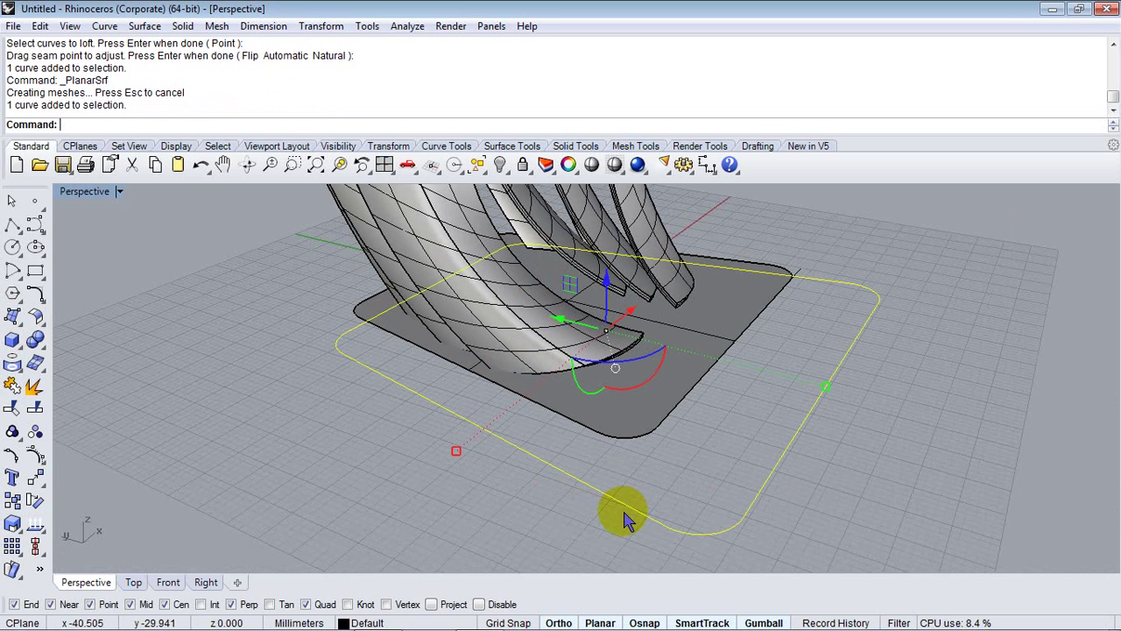
left_click(13, 321)
left_click(60, 325)
right_click_drag(459, 466, 564, 476)
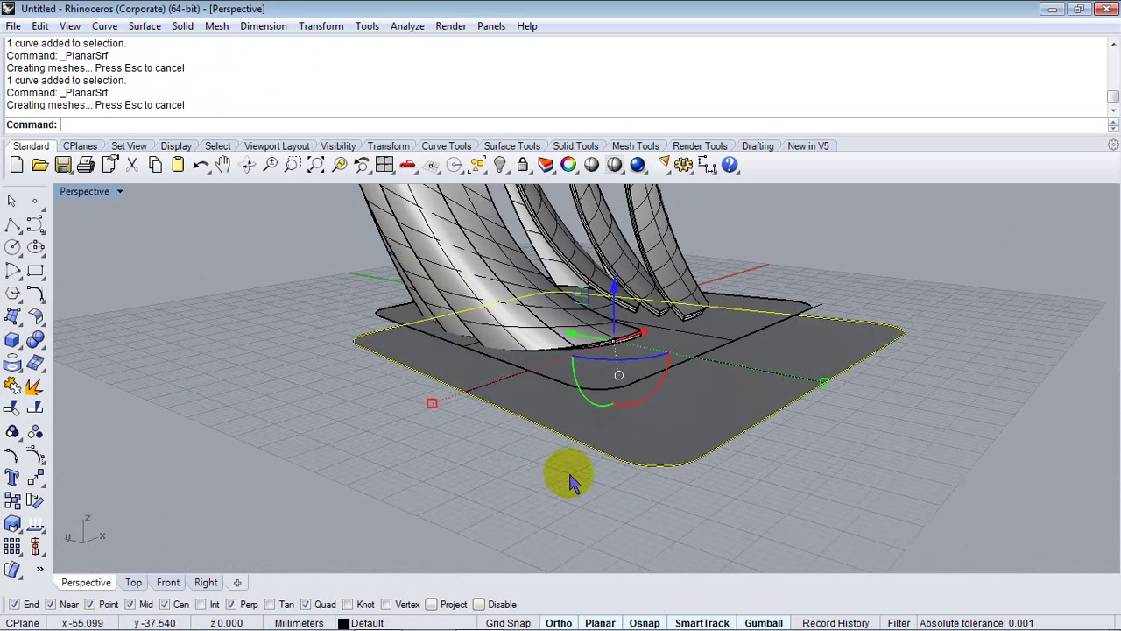
left_click(564, 480)
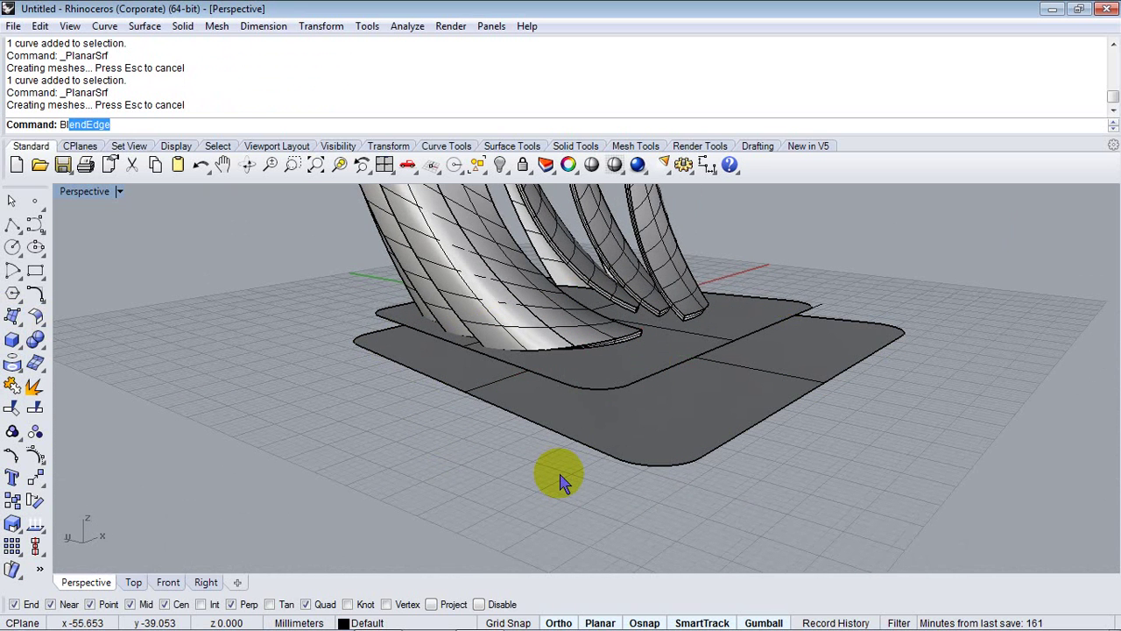
Step: Start a BlendSrf between the lower planar surface's outer edge and the upper planar surface's edge, keeping the default seam points
left_click(99, 173)
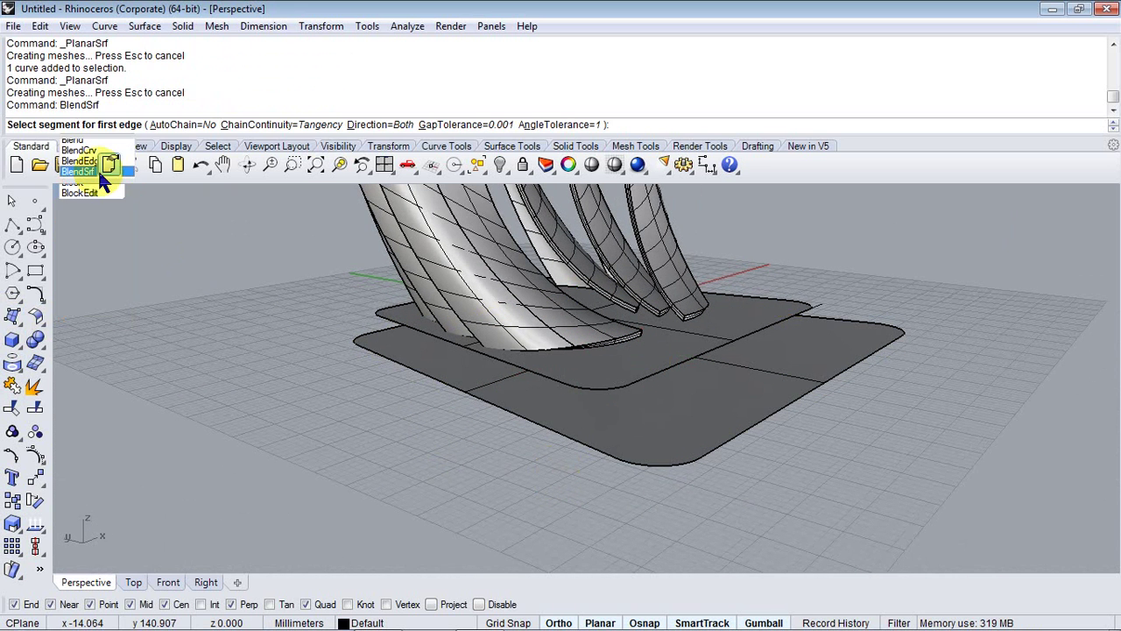
left_click(720, 457)
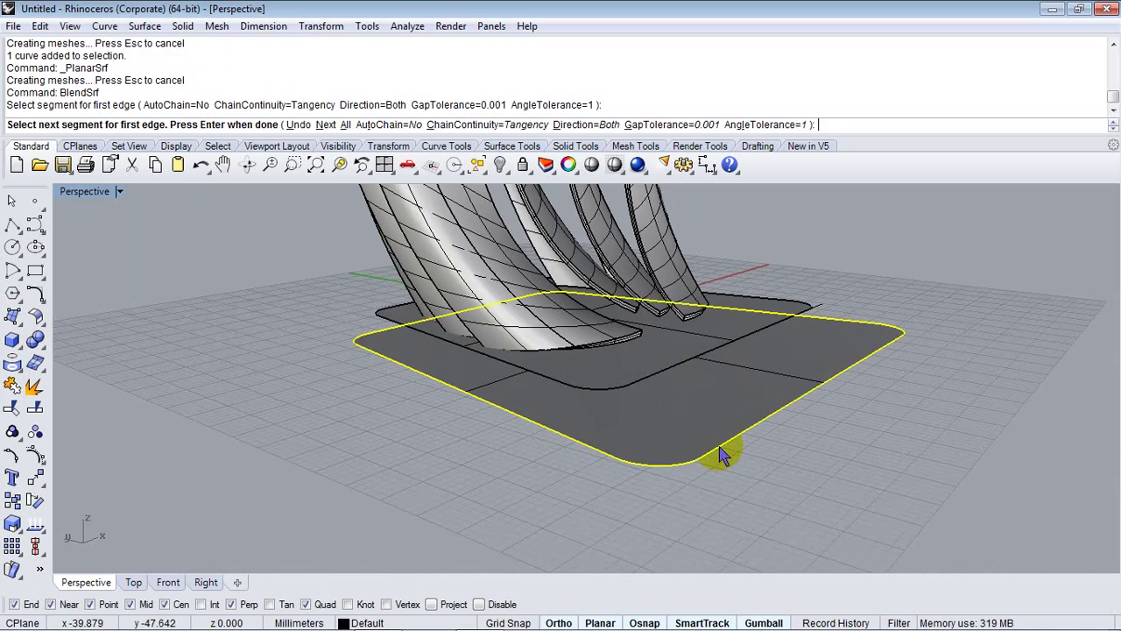
right_click_drag(539, 443, 689, 496)
right_click_drag(588, 220, 411, 323)
key("Return")
left_click(653, 388)
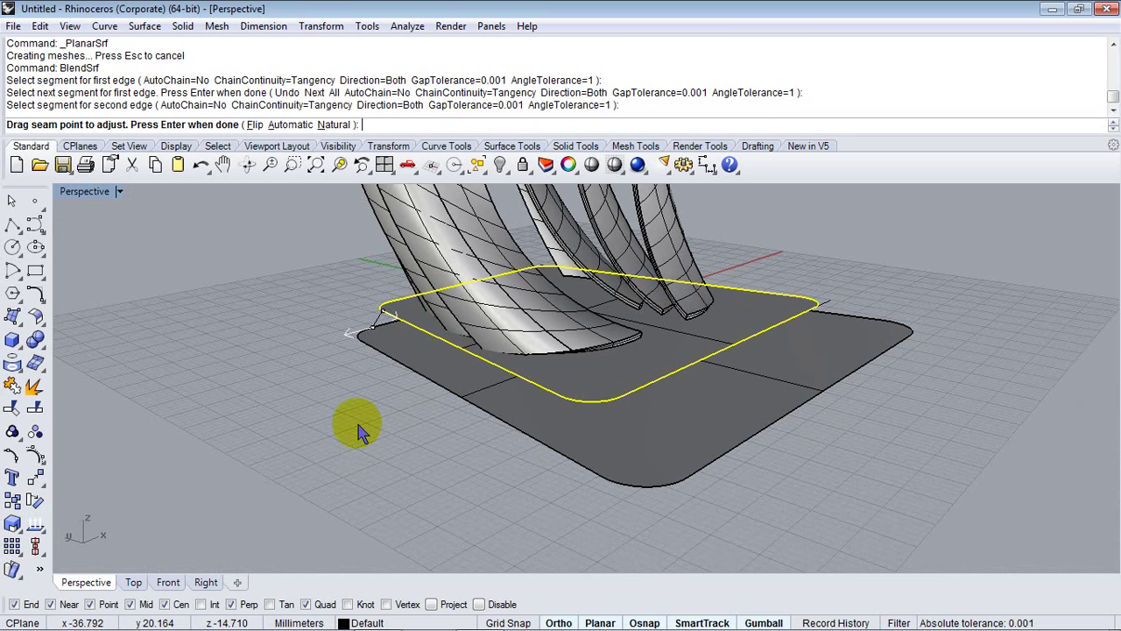
key("Return")
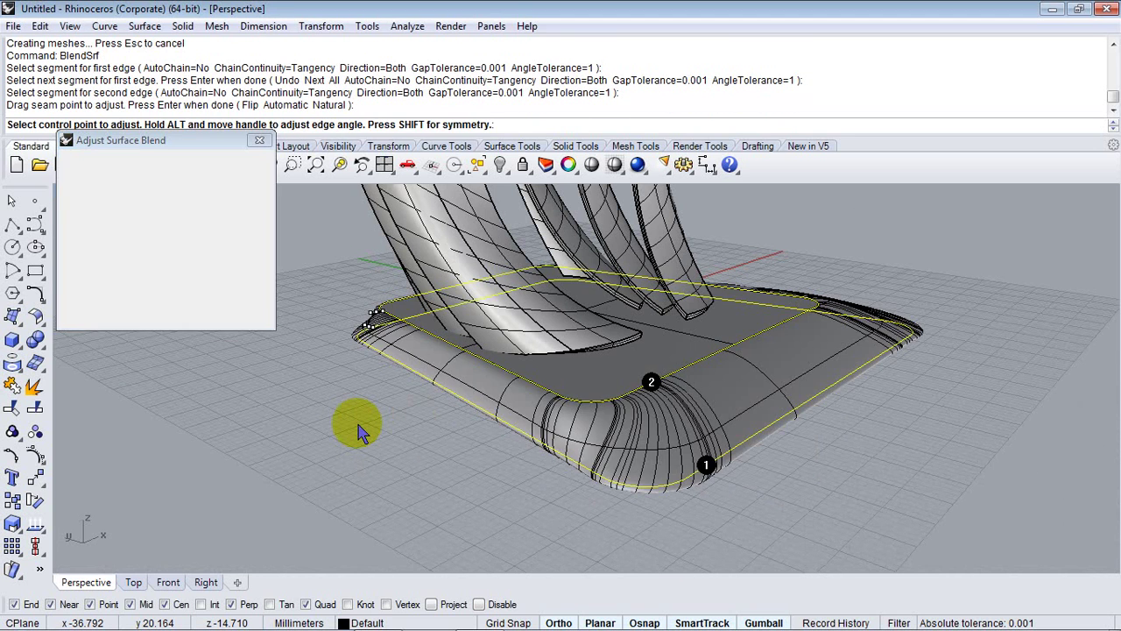
Step: Set the surface blend's continuity to Position at both edges
right_click_drag(525, 449, 584, 413)
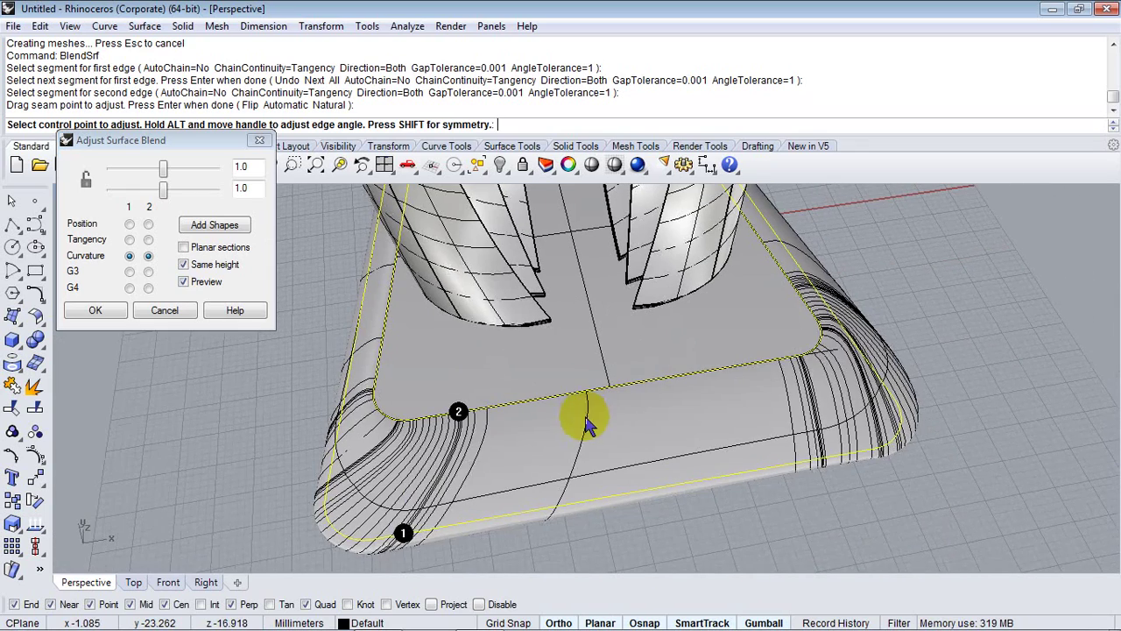
left_click(130, 224)
left_click(148, 224)
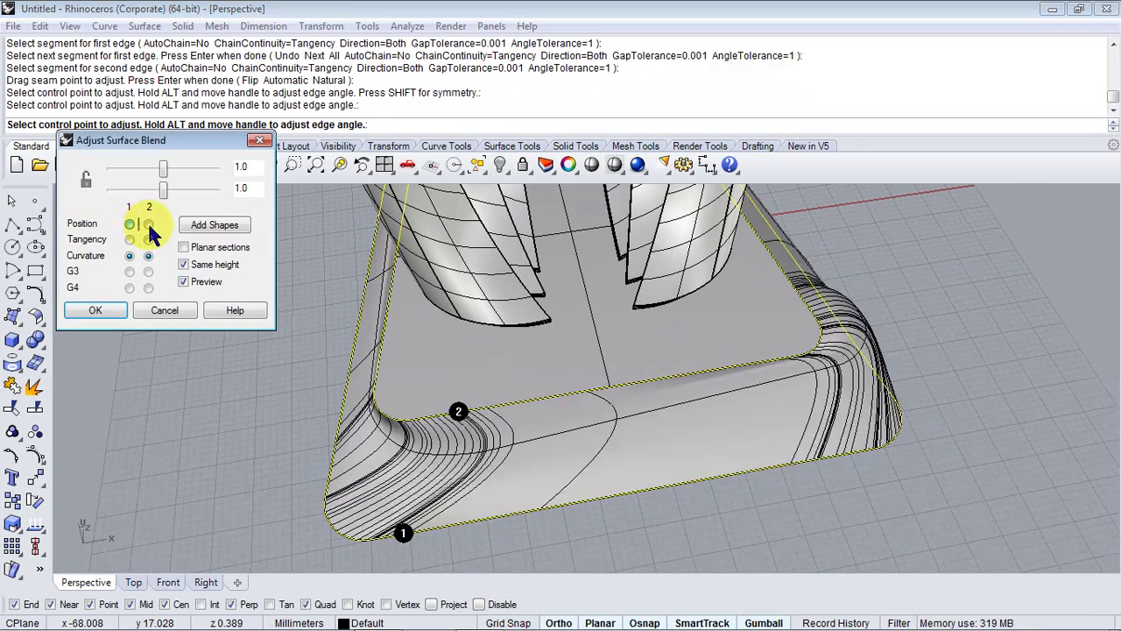
left_click(526, 351)
Step: Try adding a blend section shape from the lower front edge's midpoint to the upper edge, and undo the BlendSrf
right_click_drag(587, 482, 399, 507)
left_click(389, 495)
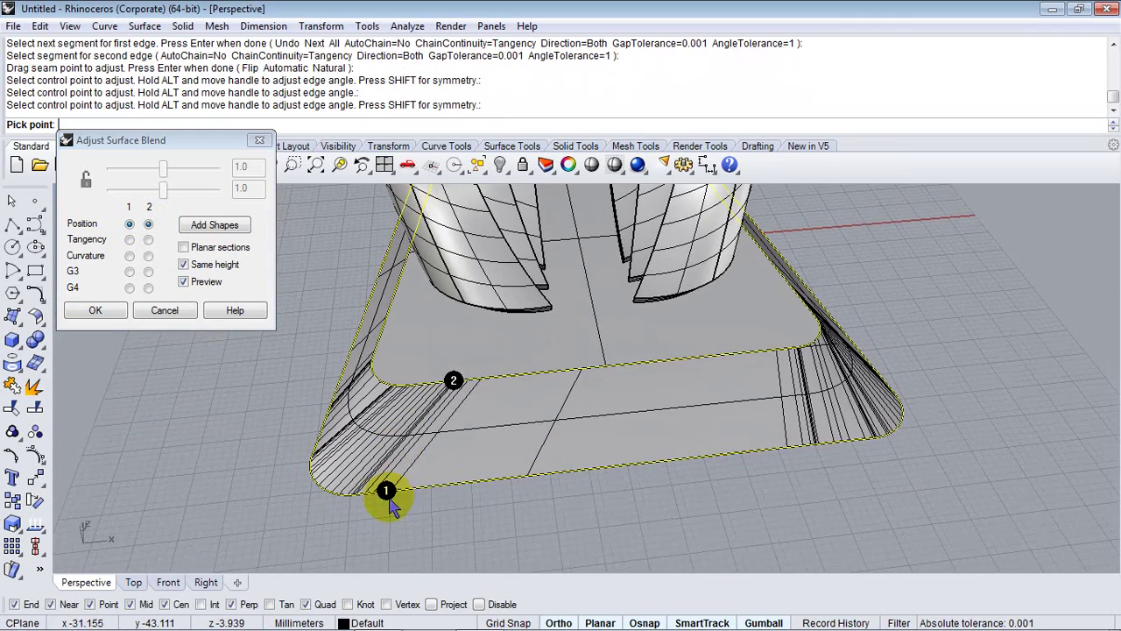
left_click(620, 465)
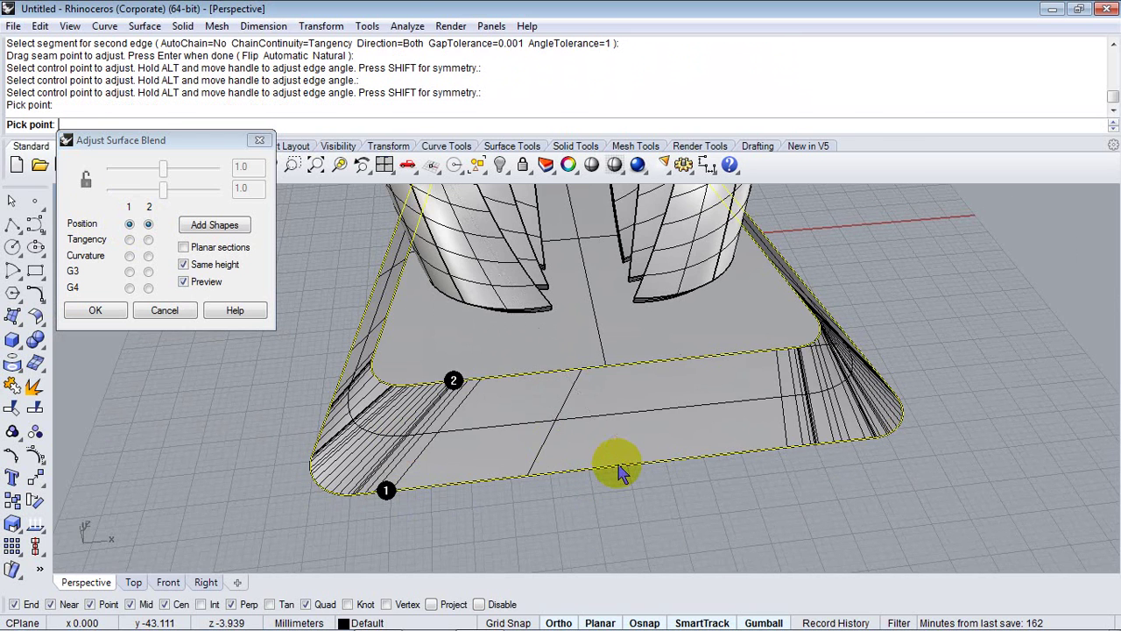
left_click(453, 380)
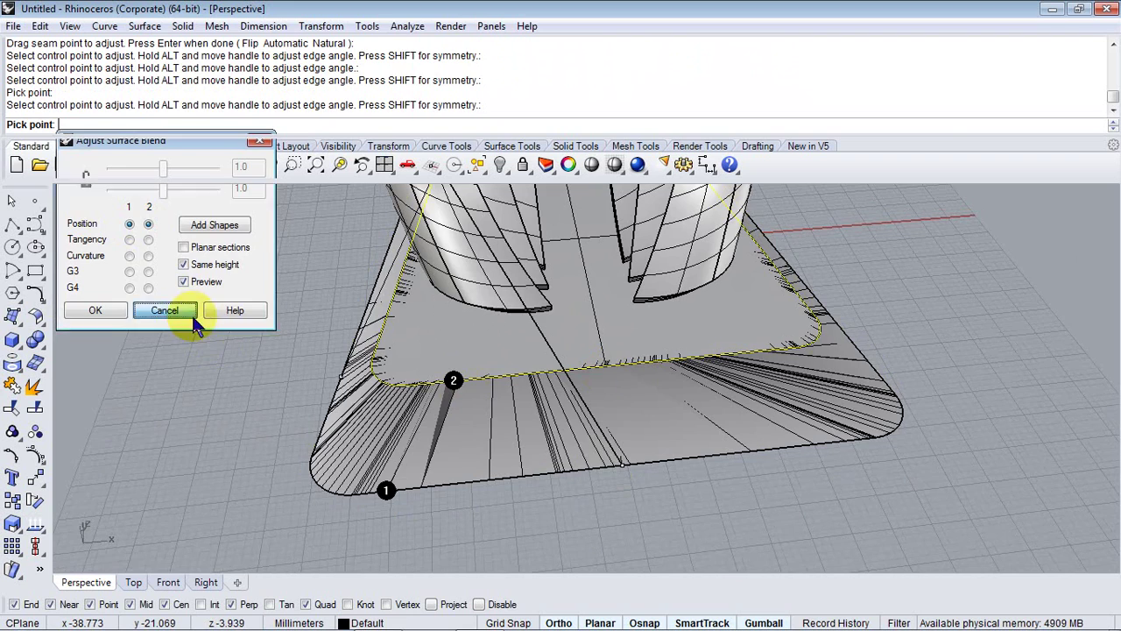
left_click(165, 311)
right_click_drag(570, 433, 613, 453)
key("ctrl+z")
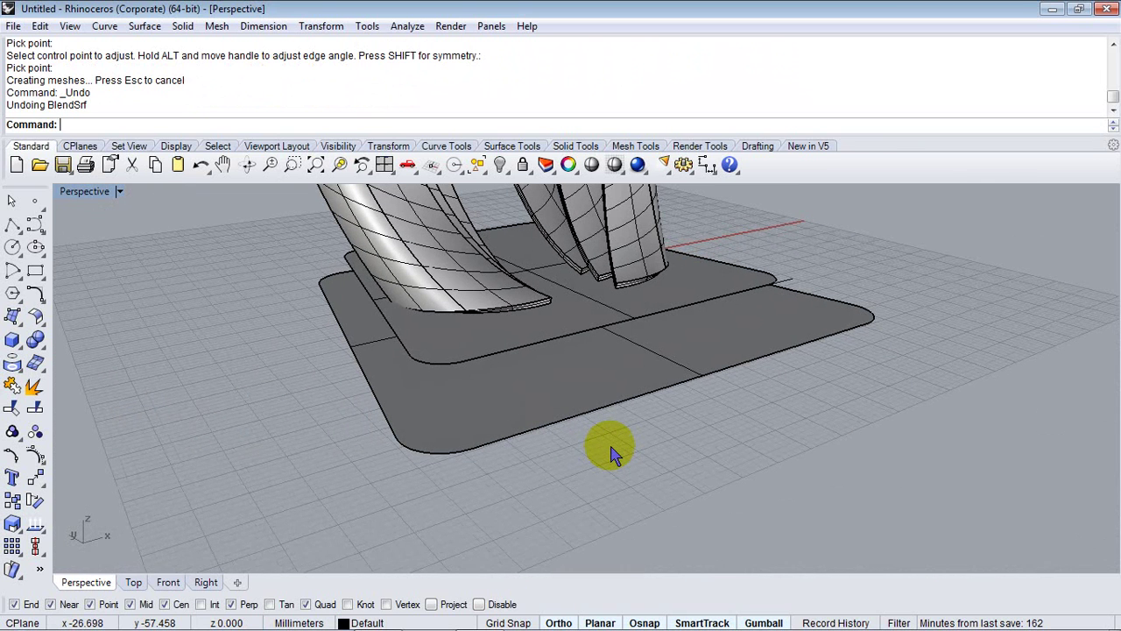
Step: Restart BlendSrf between the lower planar surface's outer edge and the upper planar surface's edge
key("Return")
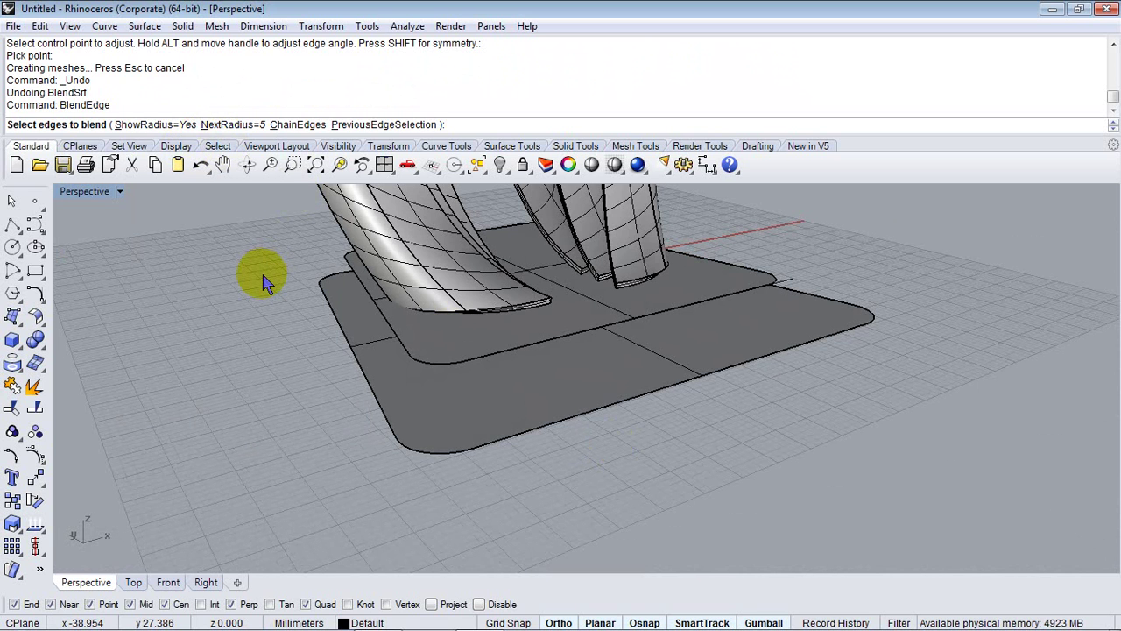
key("Escape")
type("BlendEdge")
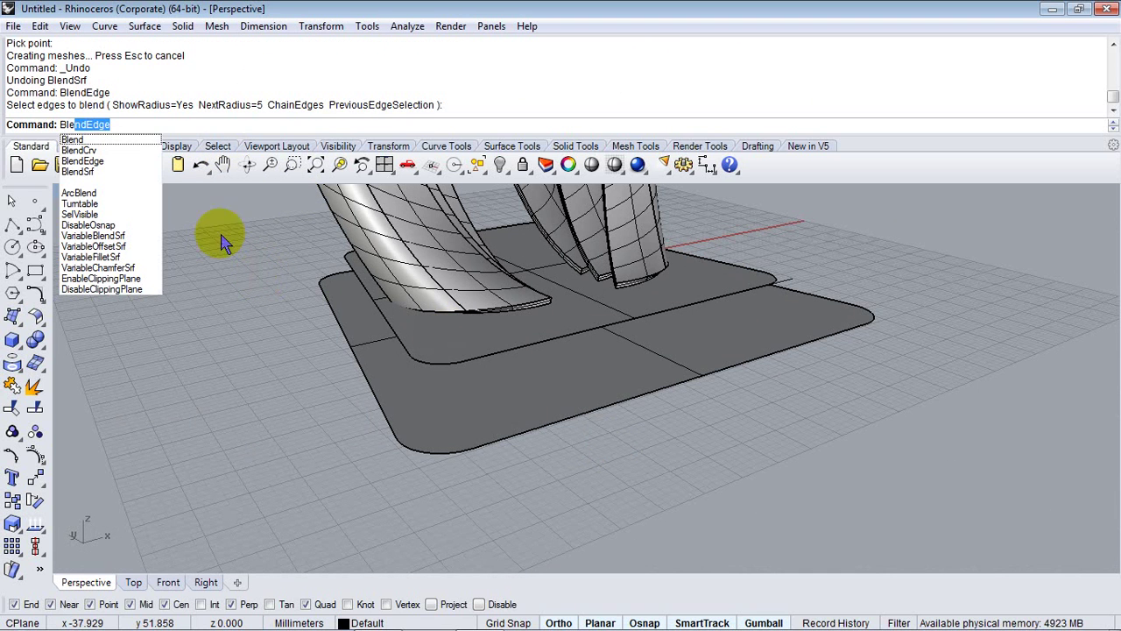
left_click(140, 172)
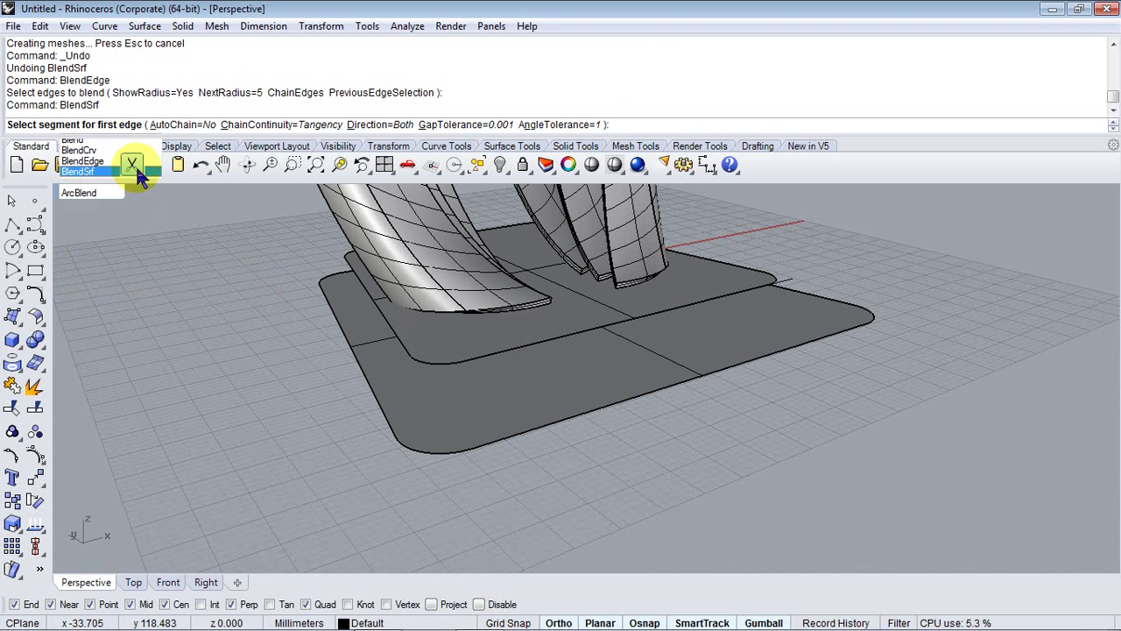
left_click(665, 395)
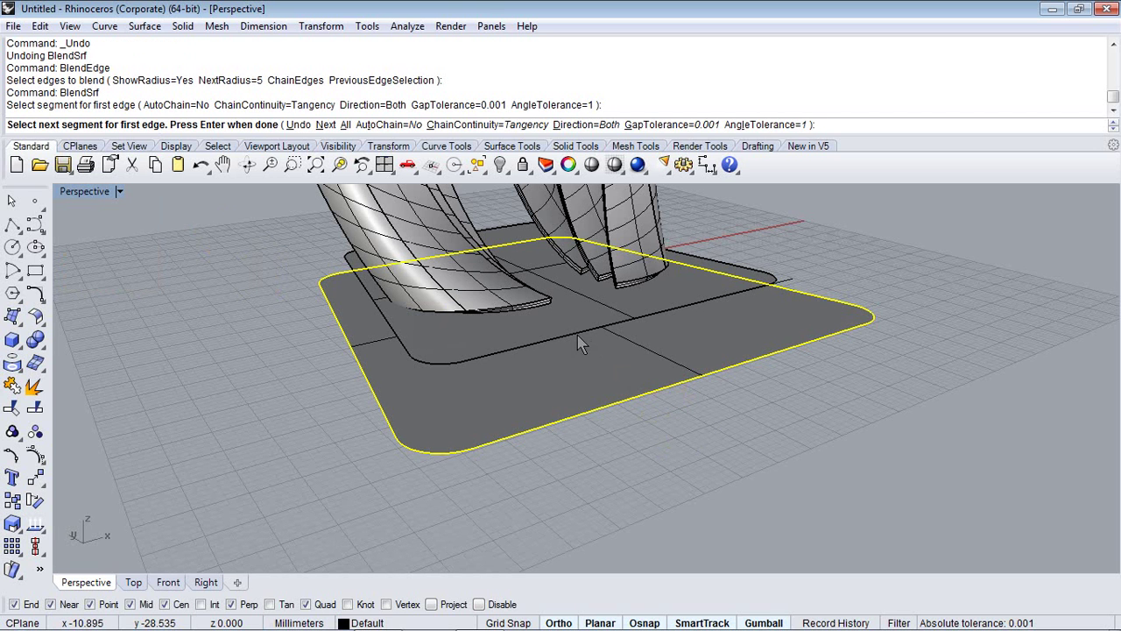
key("Return")
left_click(682, 405)
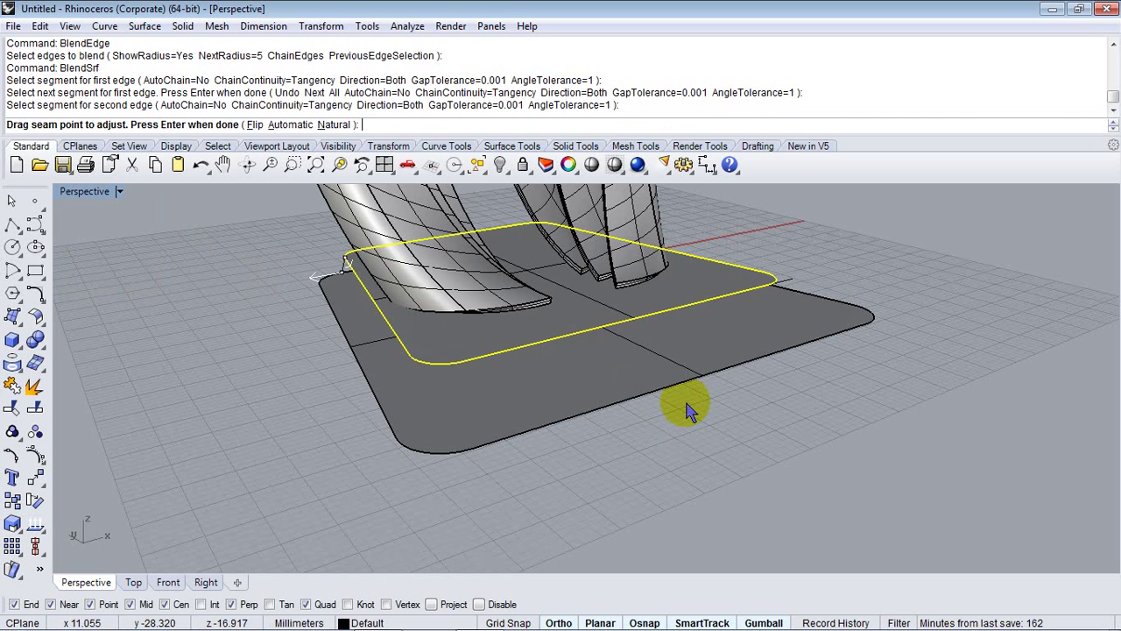
Step: Move the upper edge's seam point to line up with the lower edge's seam at the same corner, and accept the seams
right_click_drag(404, 375, 545, 395)
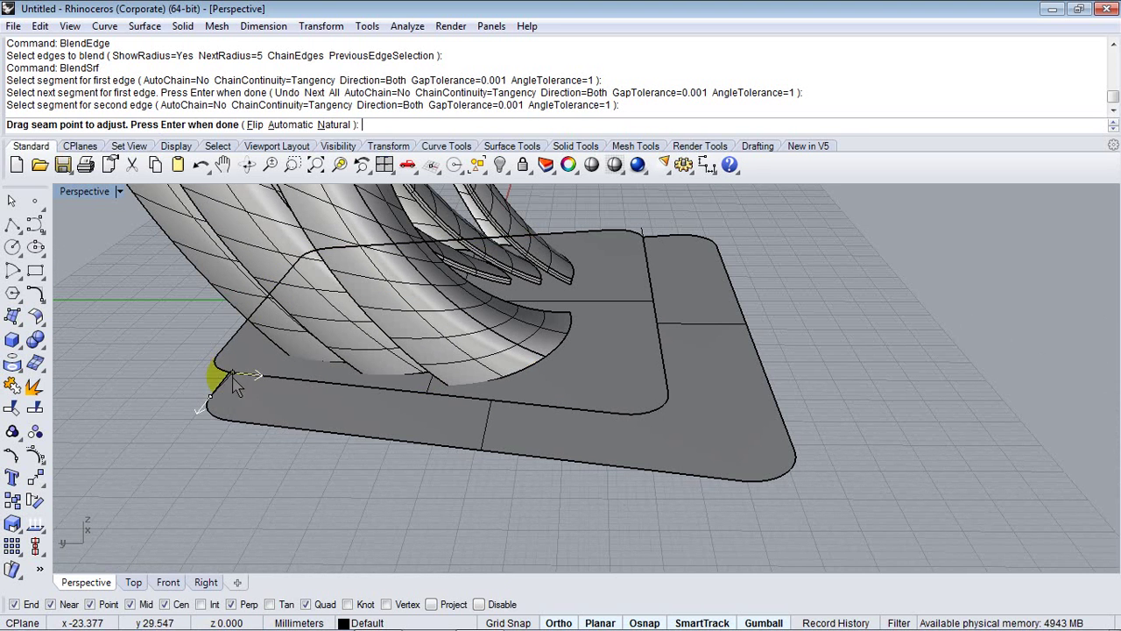
left_click_drag(219, 358, 178, 454)
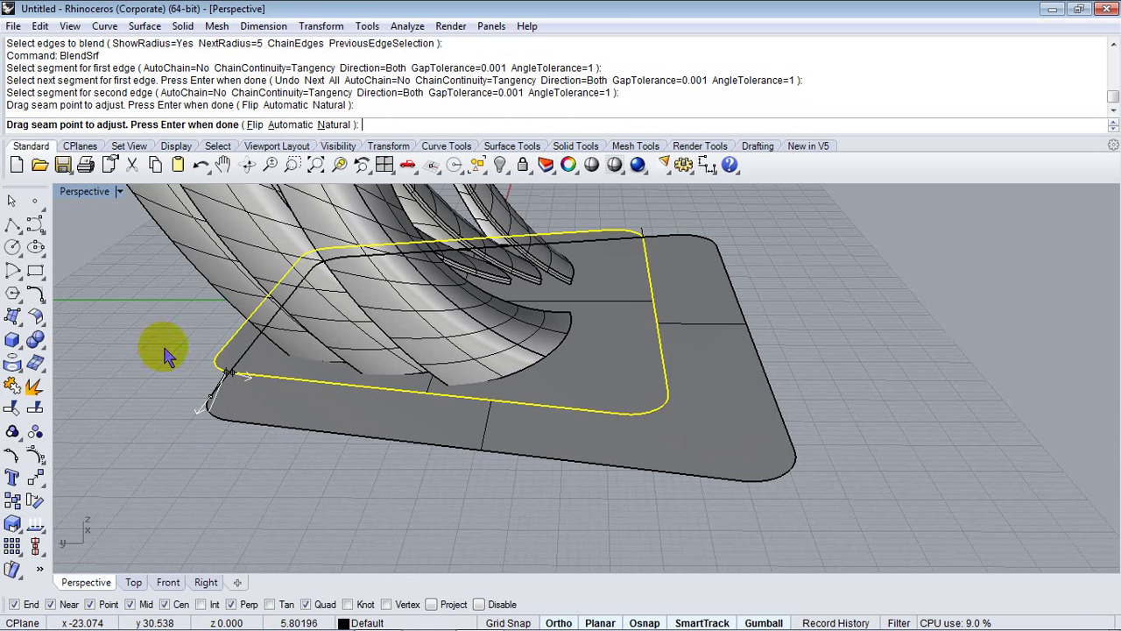
left_click_drag(220, 350, 213, 340)
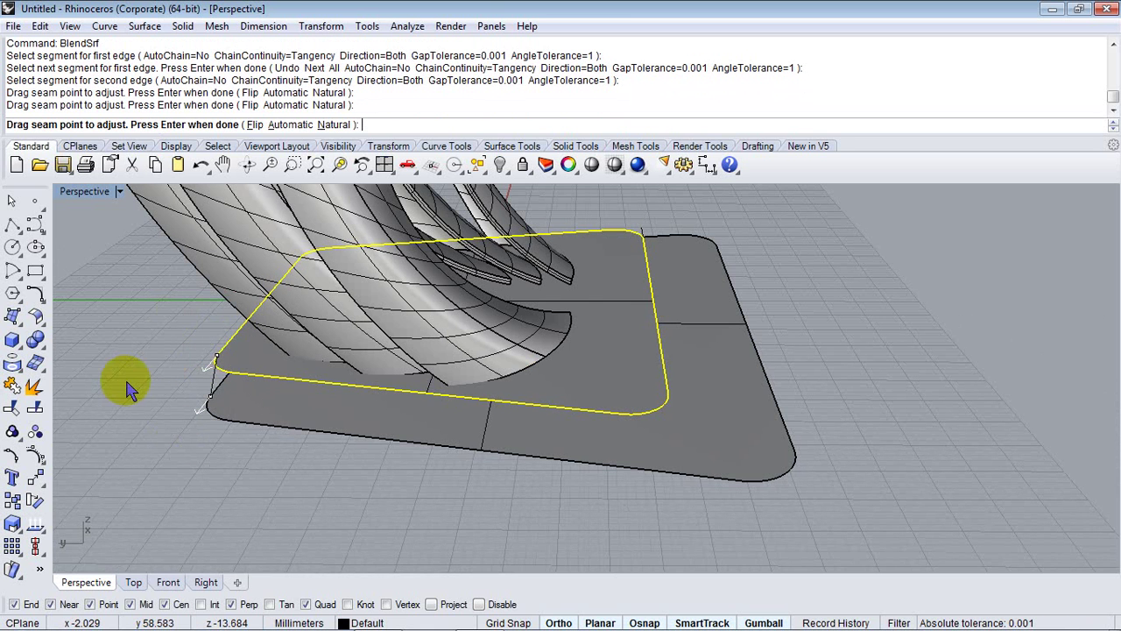
right_click_drag(127, 388, 181, 356)
key("Return")
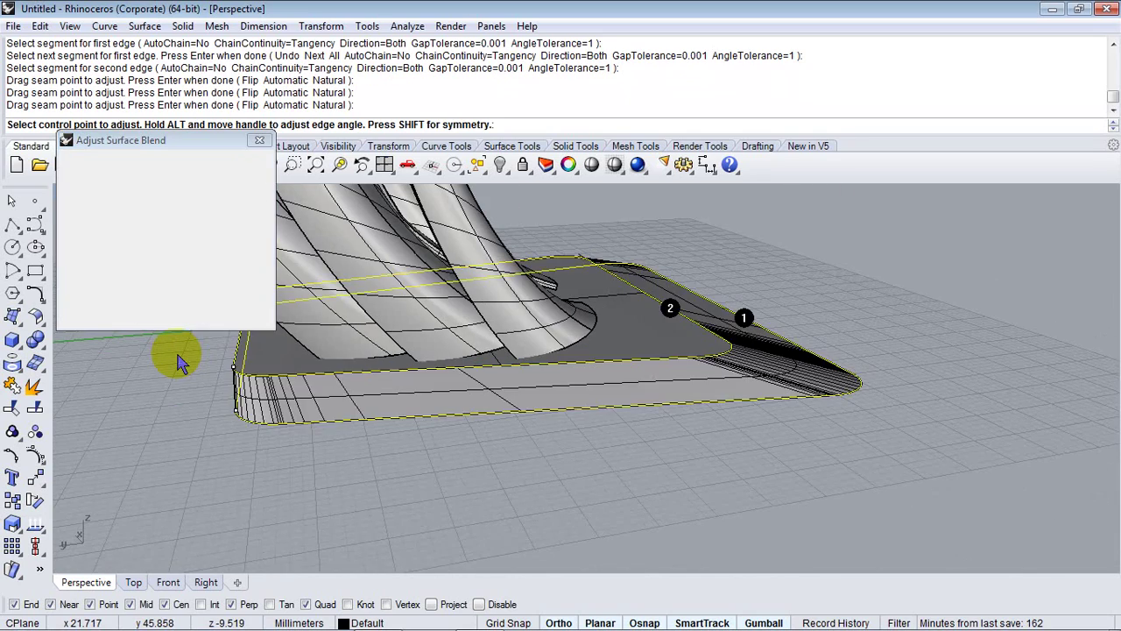
Step: Try Curvature continuity at both edges with the first edge's blend factor at 0.25, and try G3 continuity at both edges
mouse_move(613, 411)
right_mouse_down()
mouse_move(381, 413)
mouse_move(117, 366)
mouse_move(1092, 349)
mouse_move(1002, 336)
mouse_move(318, 350)
mouse_move(611, 363)
mouse_move(673, 335)
right_mouse_up()
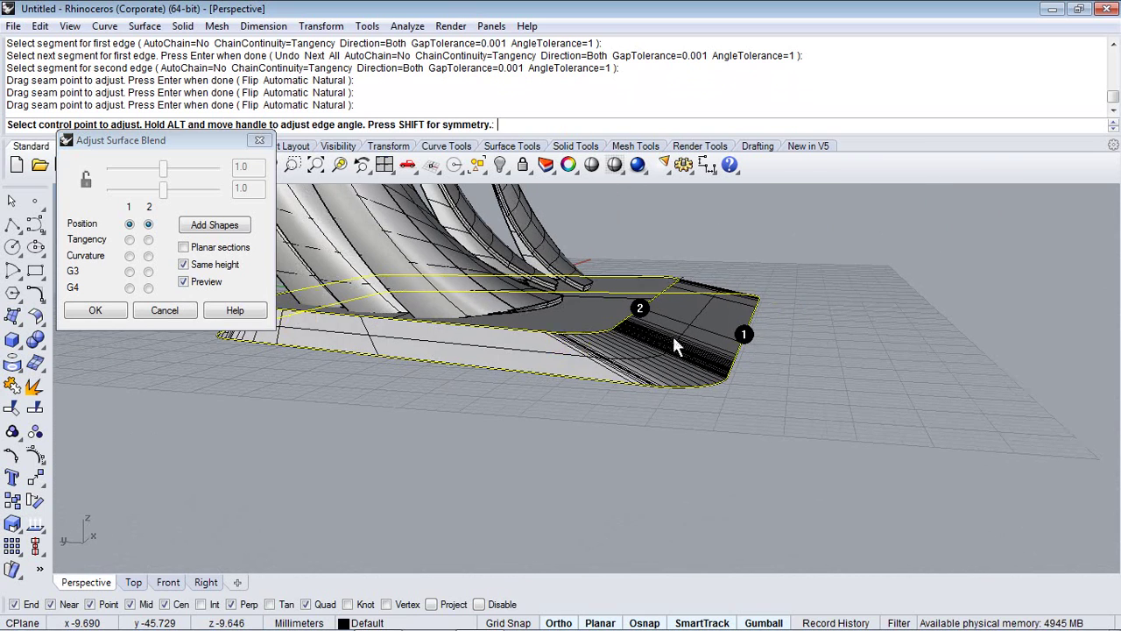
left_click(130, 256)
left_click(148, 256)
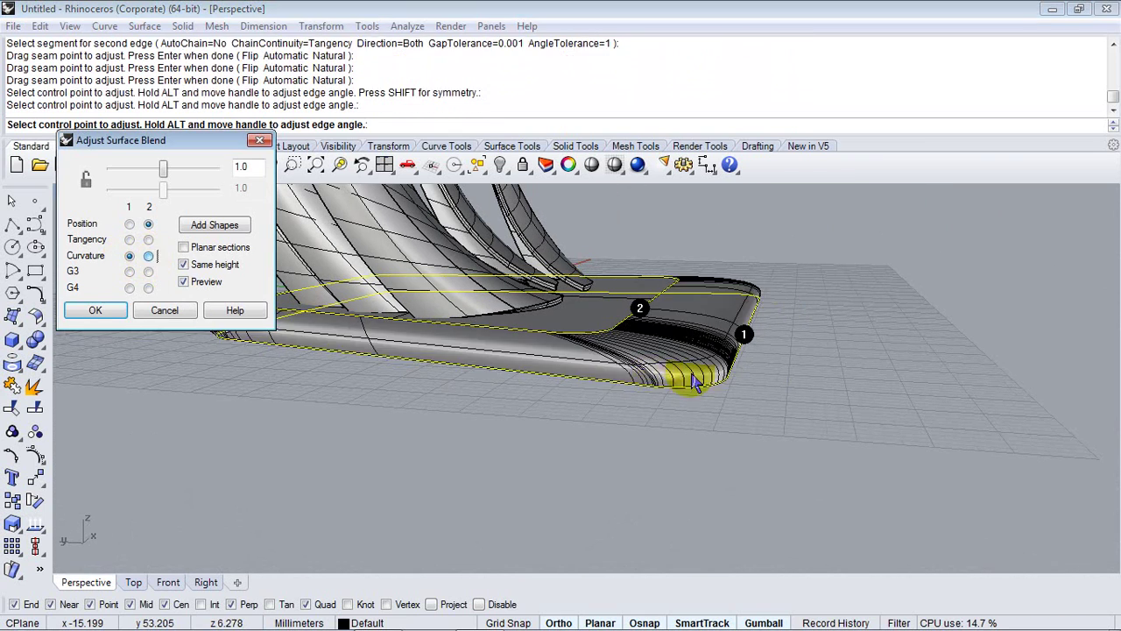
right_click_drag(826, 376, 435, 328)
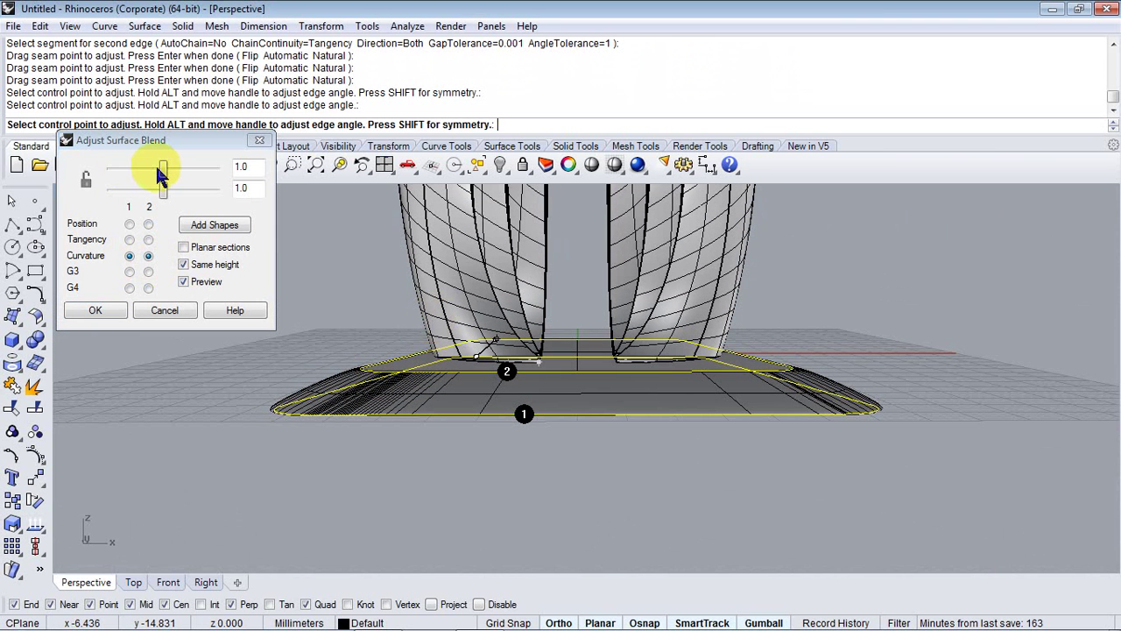
left_click_drag(160, 176, 88, 179)
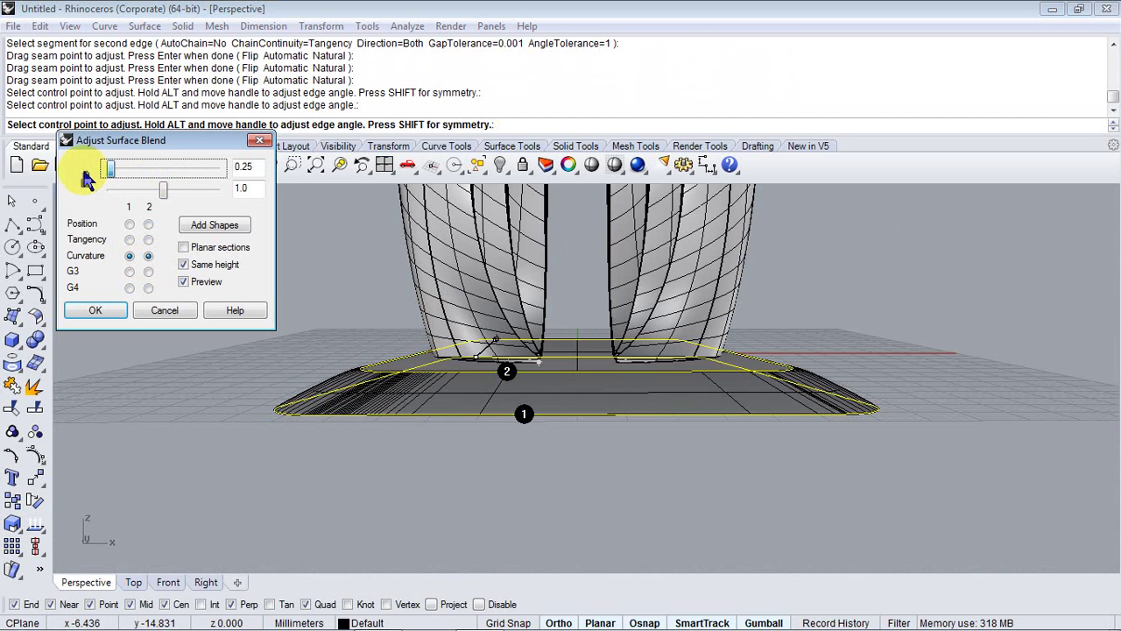
left_click(128, 272)
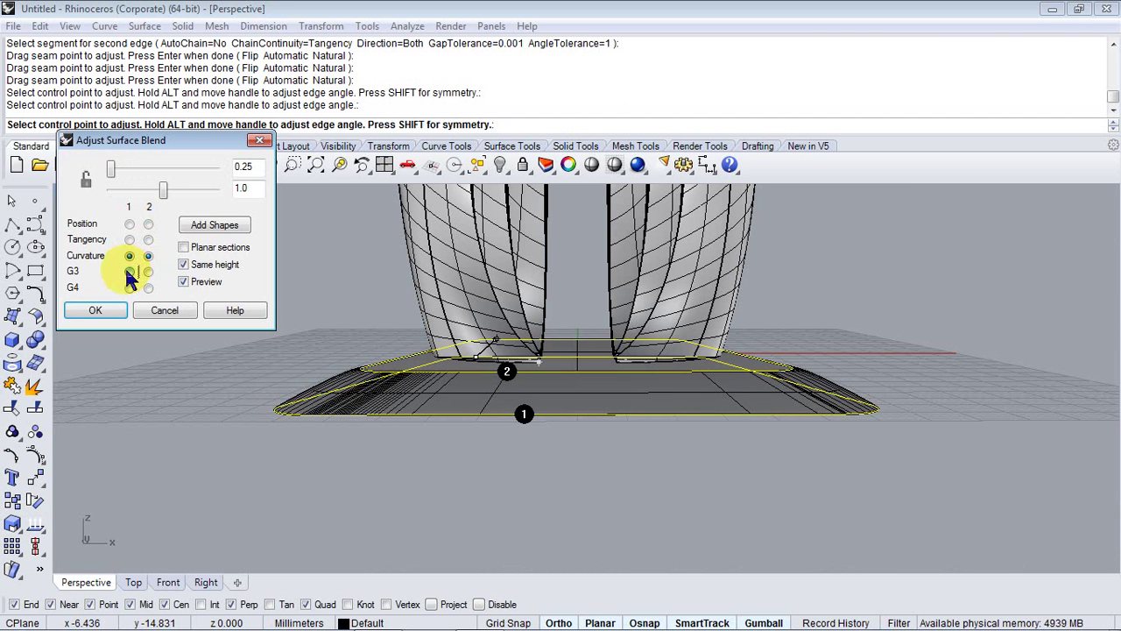
left_click(148, 272)
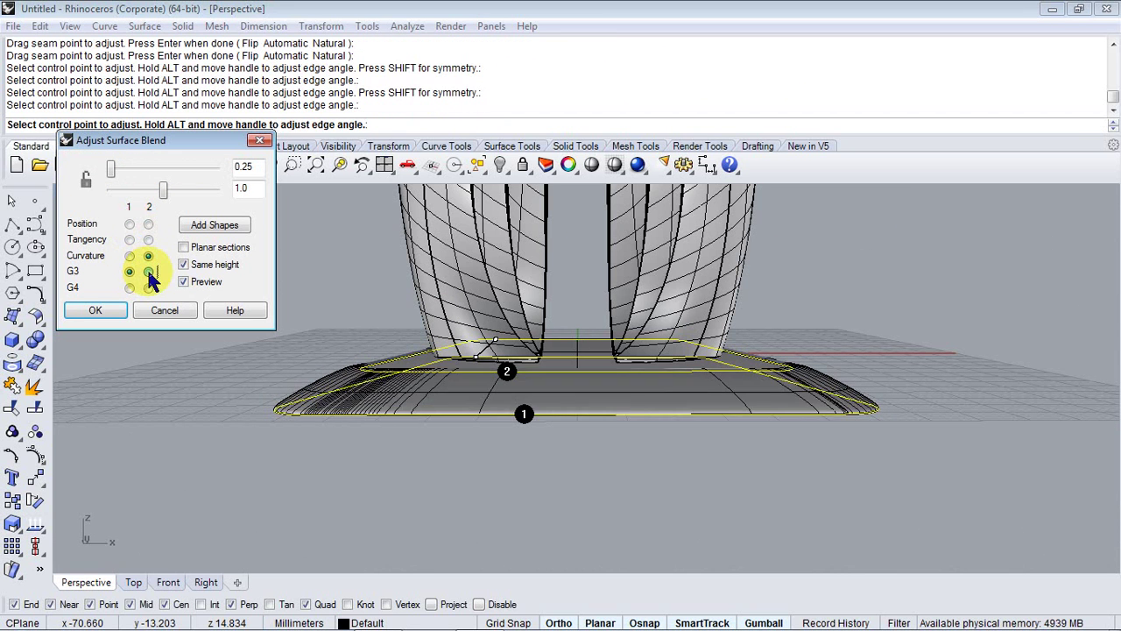
Step: Set the first edge's blend factor to 0.758 and both edges to Tangency, and create the surface blend
left_click(121, 175)
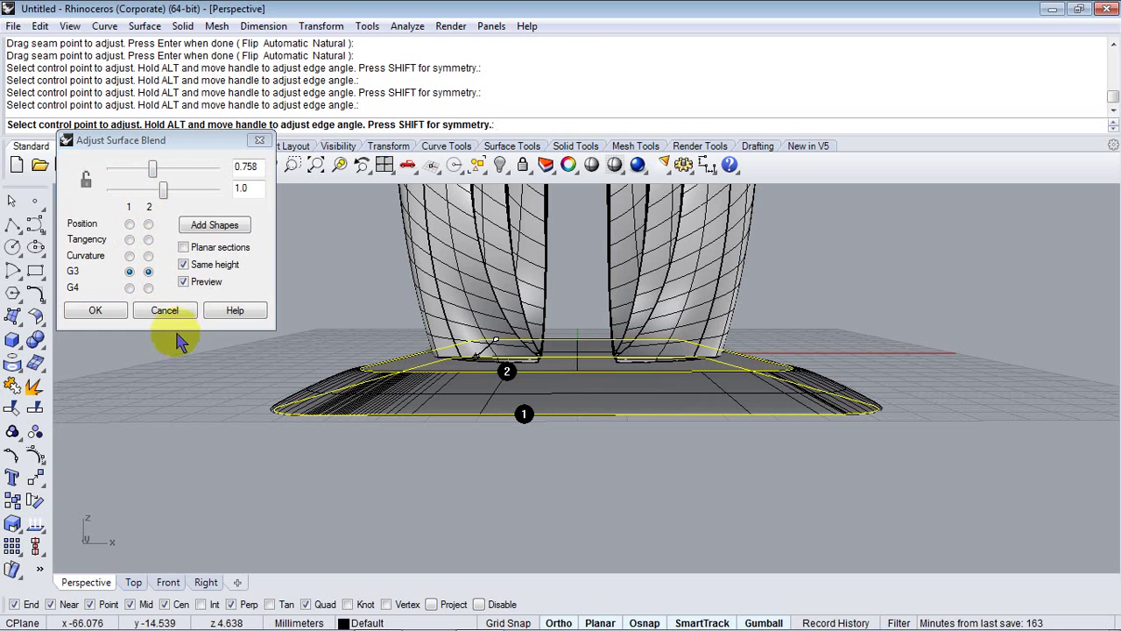
left_click(129, 241)
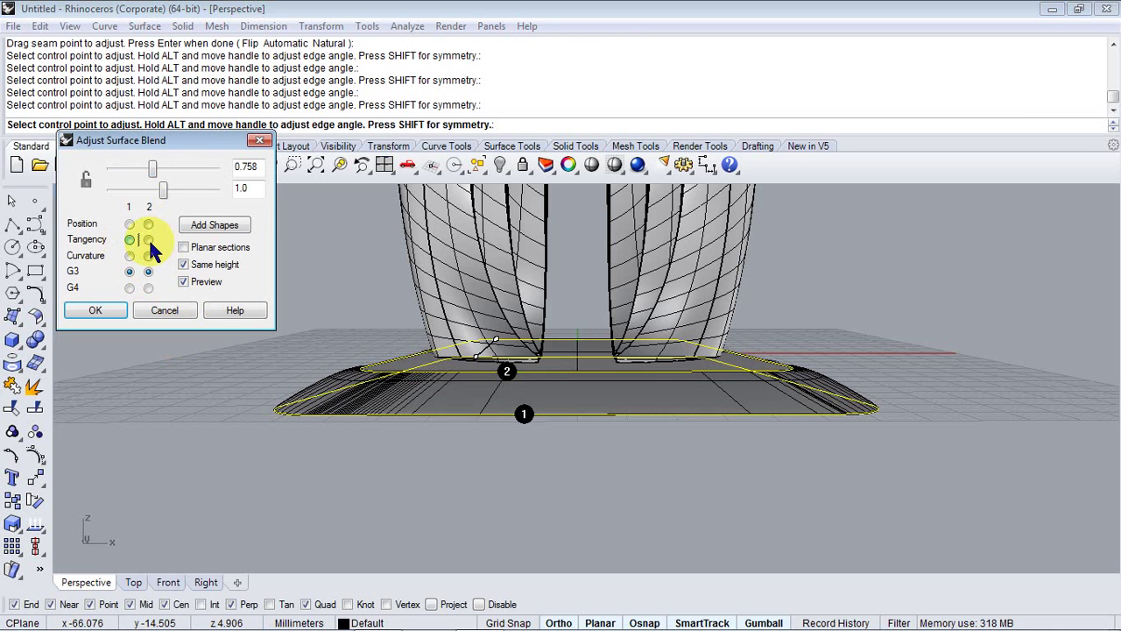
left_click(148, 239)
right_click_drag(286, 416, 591, 401)
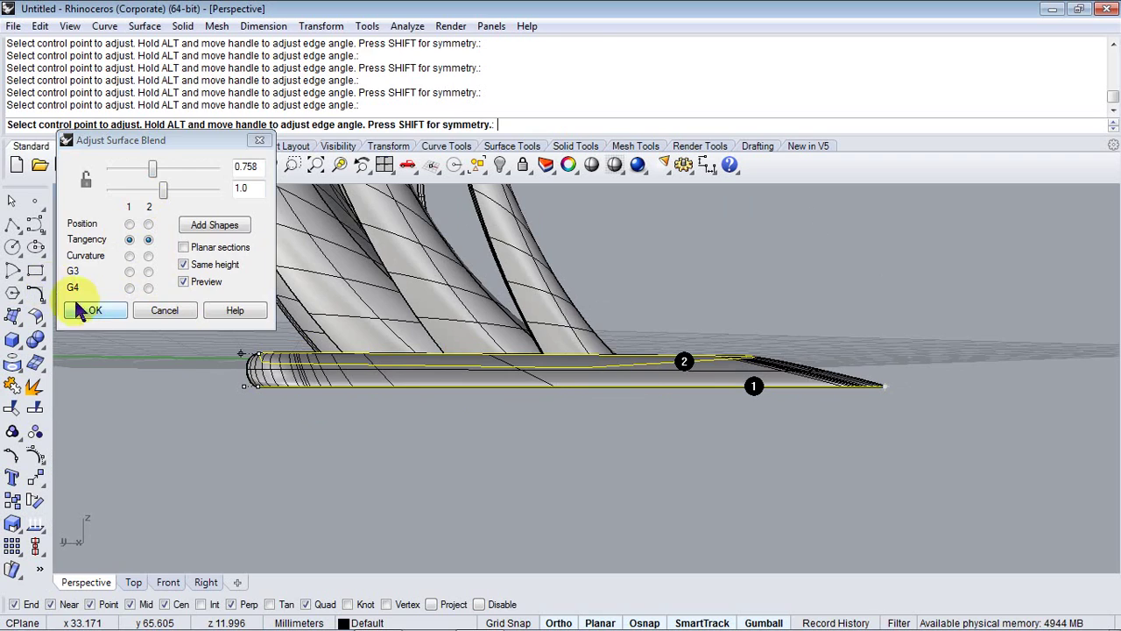
left_click(94, 312)
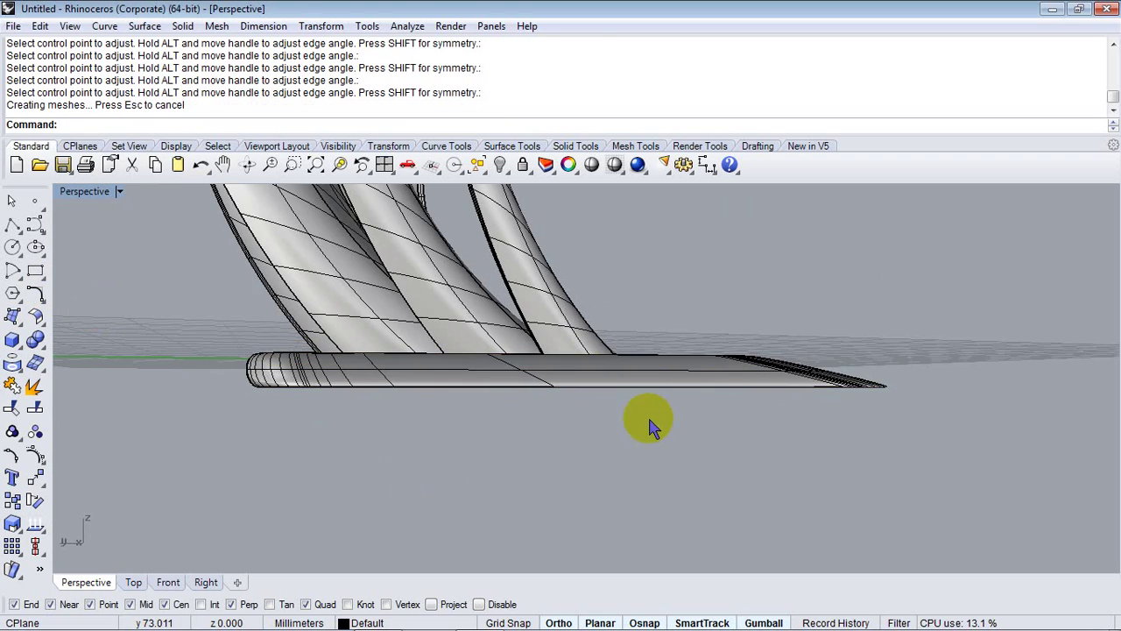
Step: Set the Perspective viewport to Rendered display and inspect the blended base from several sides
right_click_drag(646, 424, 458, 420)
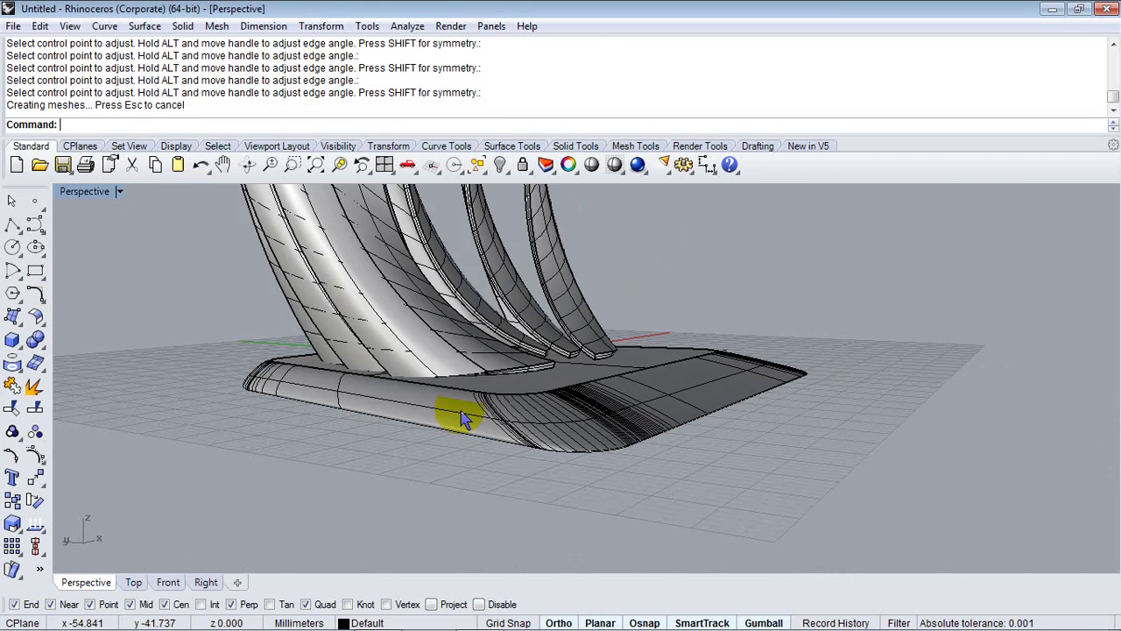
left_click(120, 193)
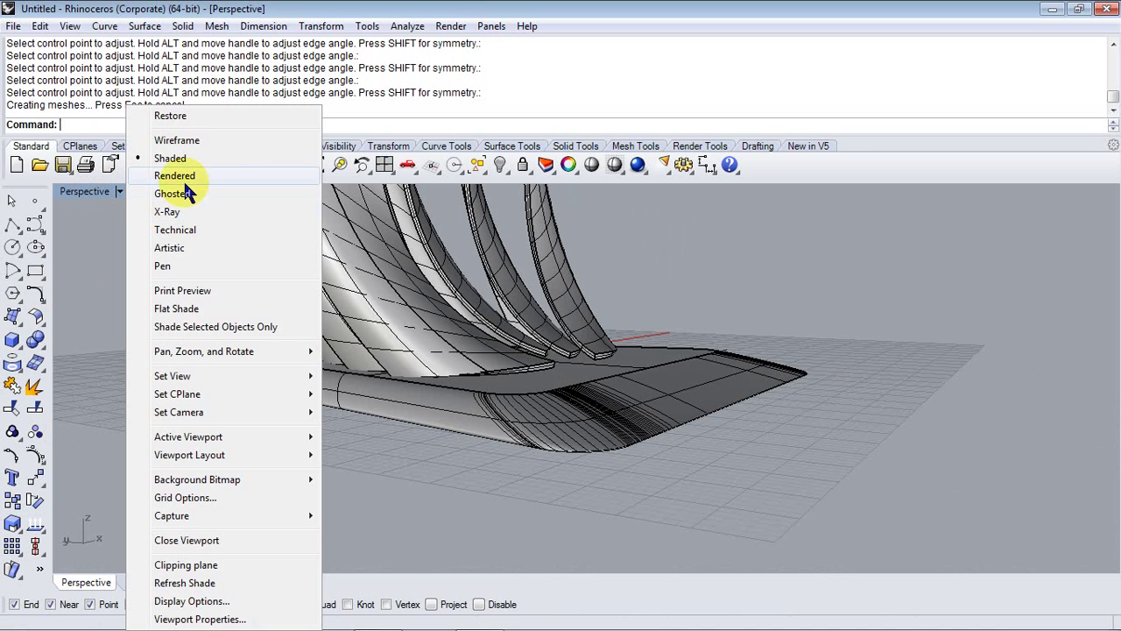
left_click(176, 176)
right_click_drag(362, 363, 293, 312)
right_click_drag(610, 351, 491, 372)
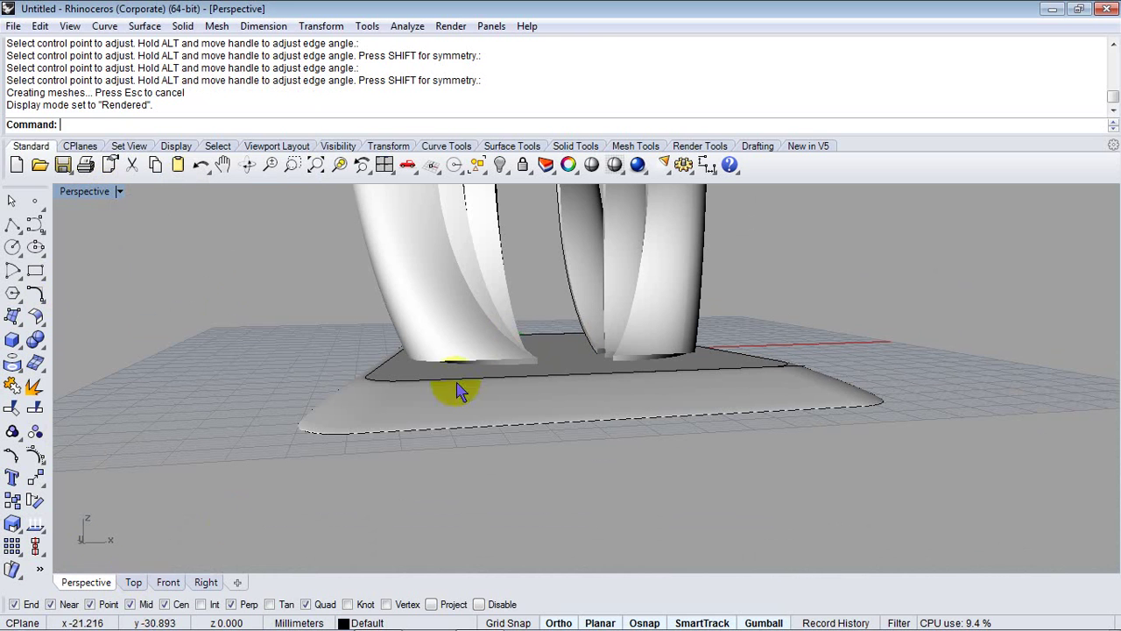
Step: Draw a horizontal line across both petal groups in the Front view, about 2 mm above the base's top surface
left_click(168, 582)
scroll(465, 464, "up", 5)
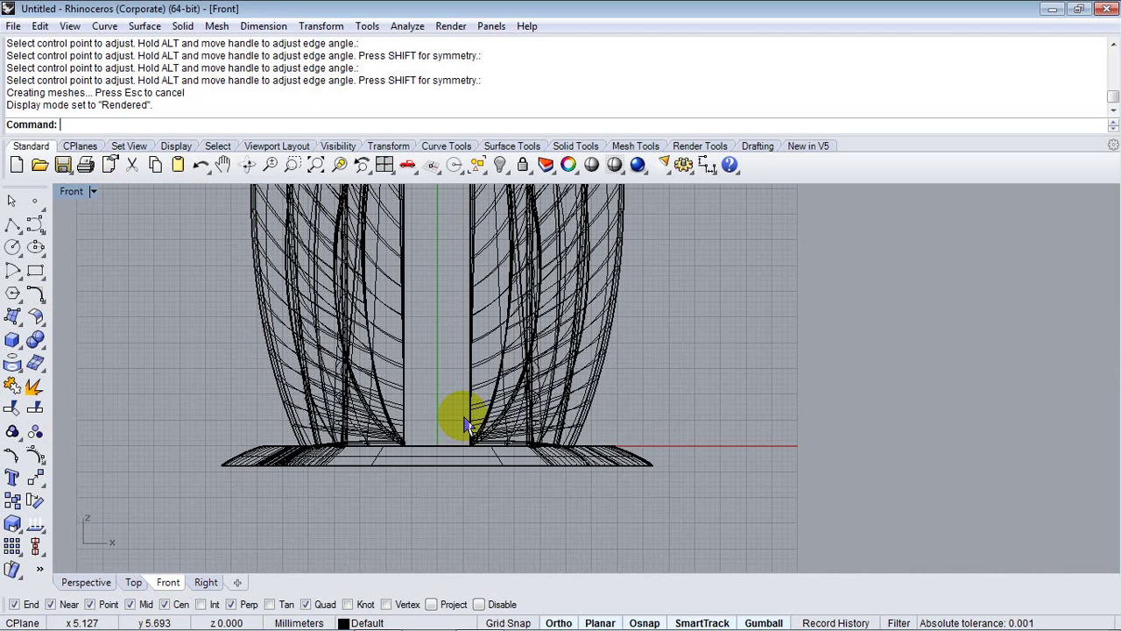
right_click_drag(466, 420, 450, 443)
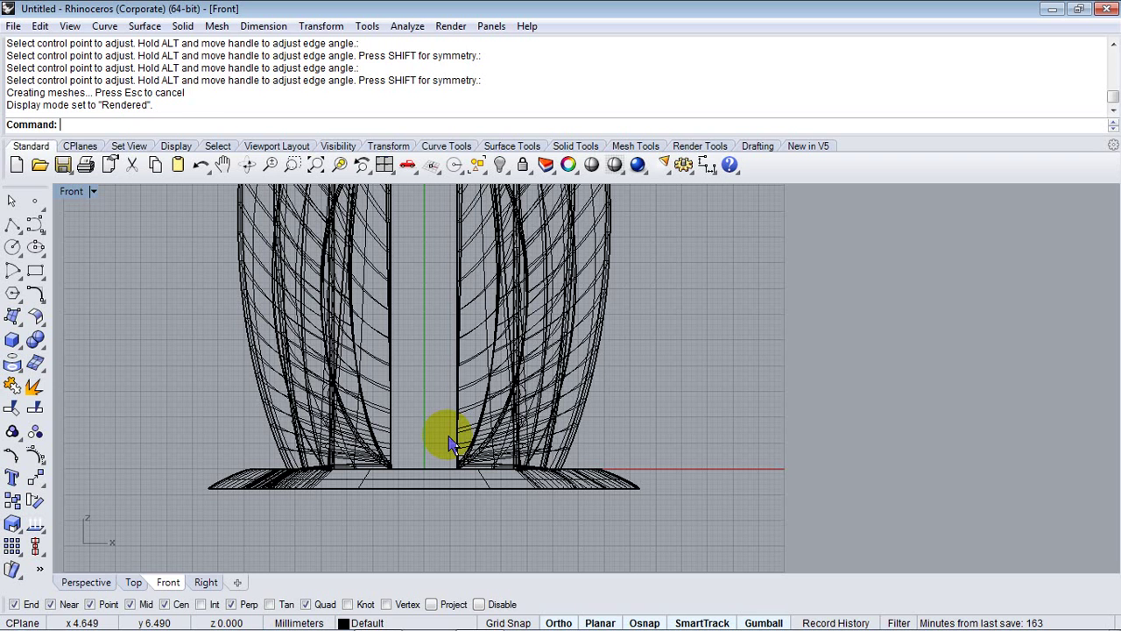
type("Line")
key("Return")
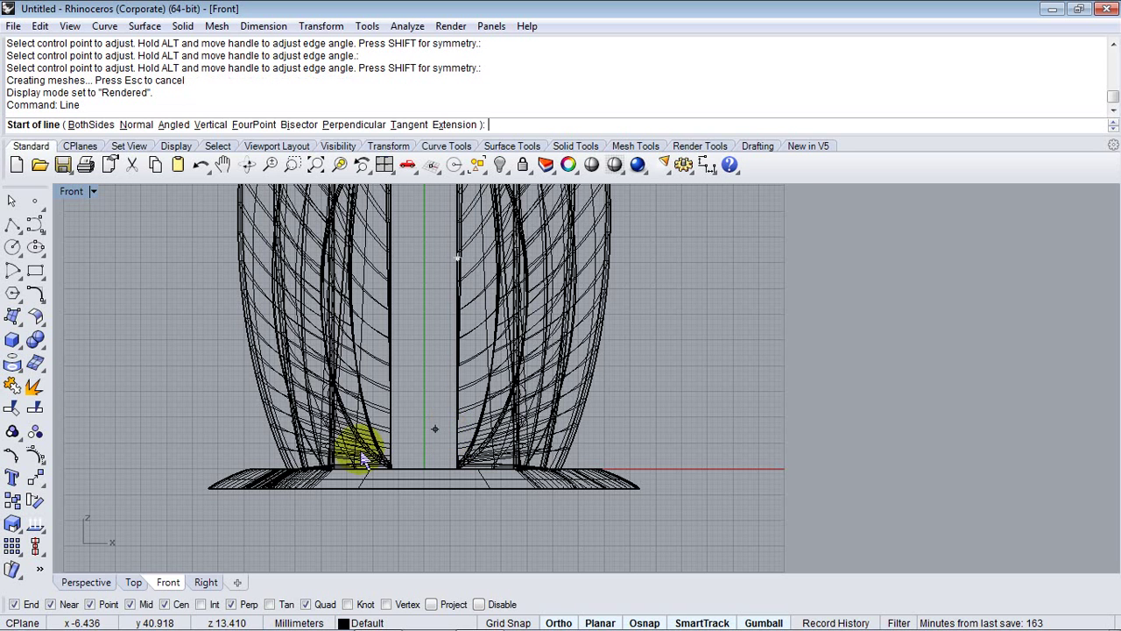
scroll(263, 457, "up", 1)
left_click(214, 458)
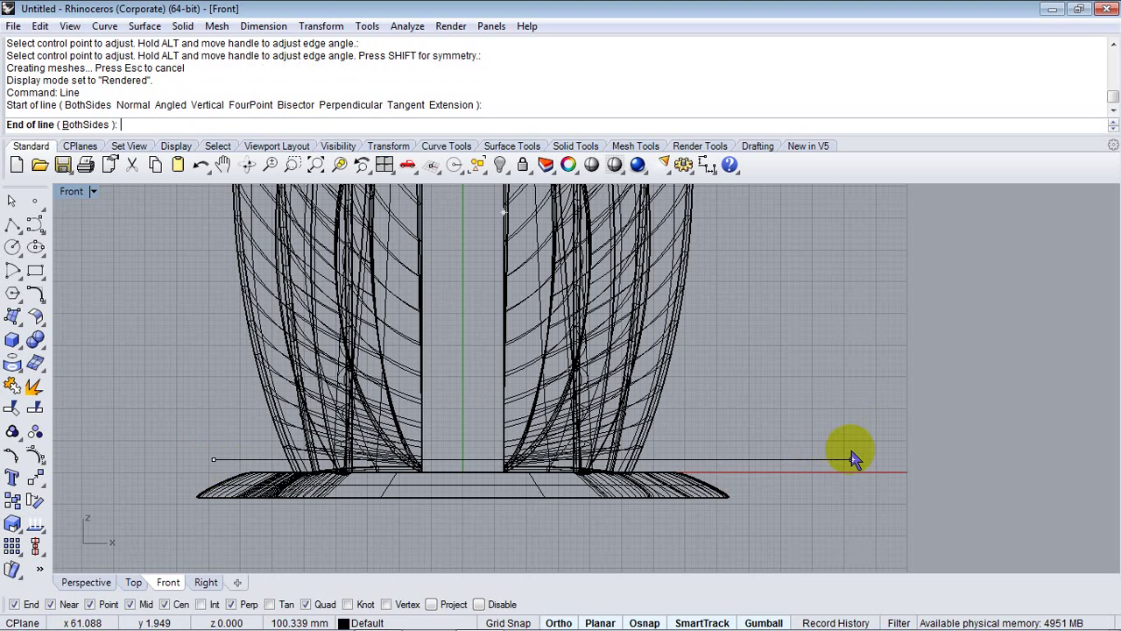
left_click(801, 456)
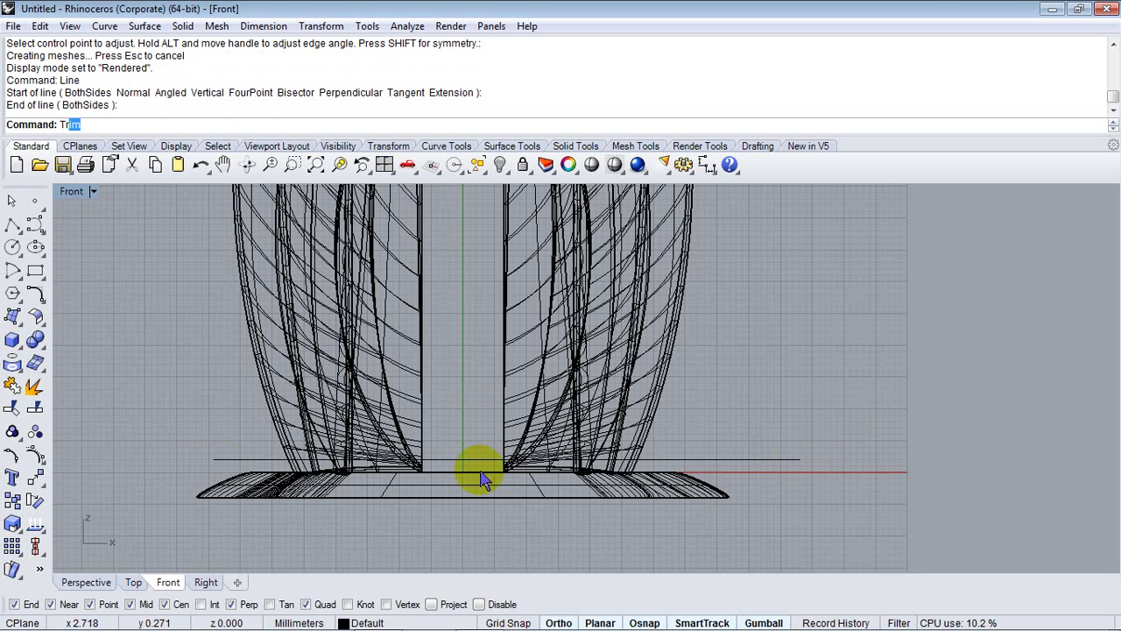
Step: Trim away the bottoms of the left group's three petals below the horizontal line in the Front view
key("Return")
scroll(455, 467, "up", 3)
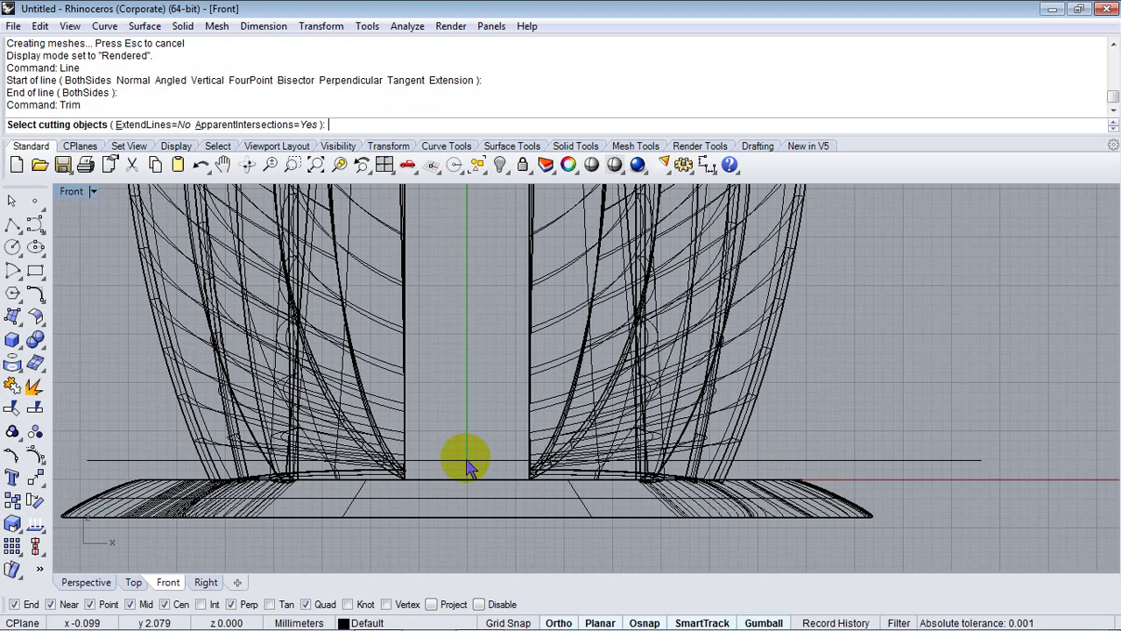
left_click(464, 459)
key("Return")
left_click(755, 471)
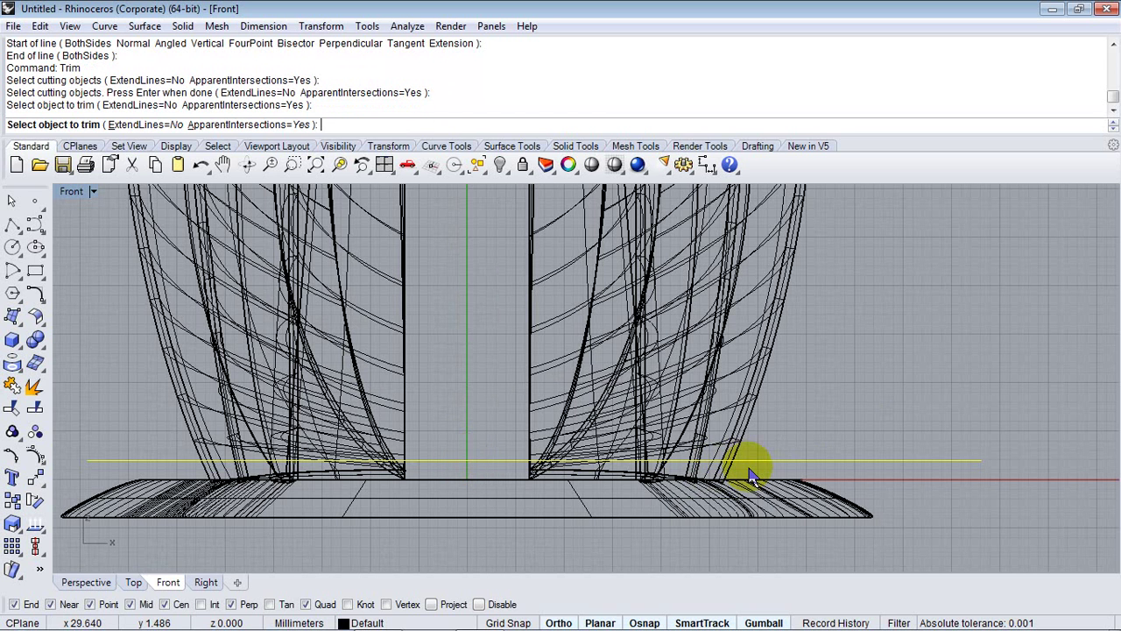
left_click(213, 473)
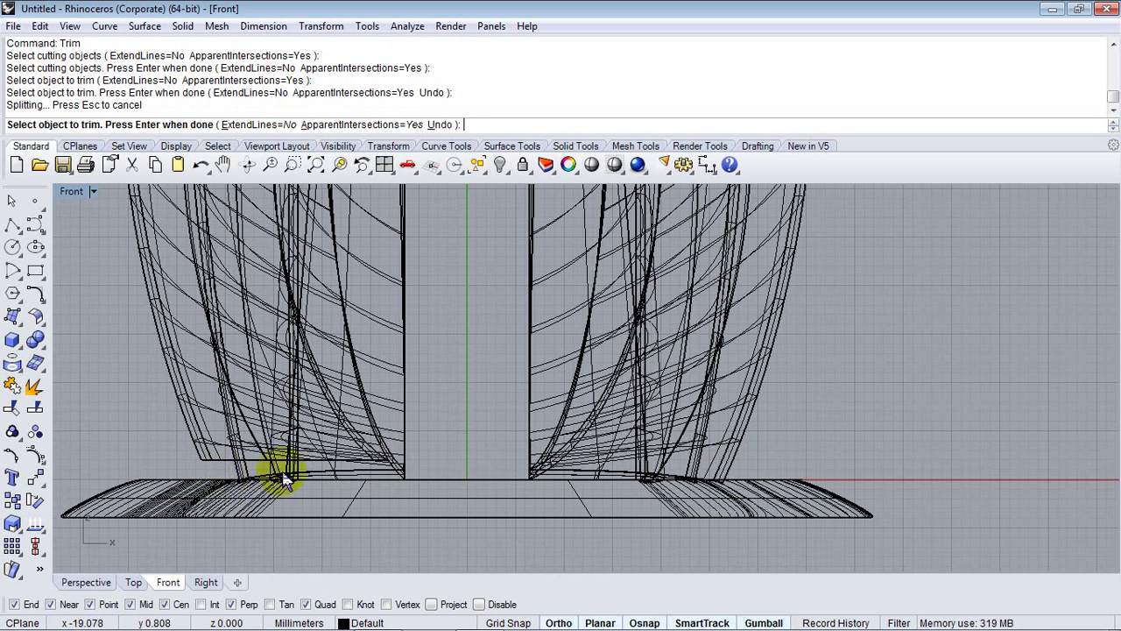
left_click(244, 463)
left_click(287, 471)
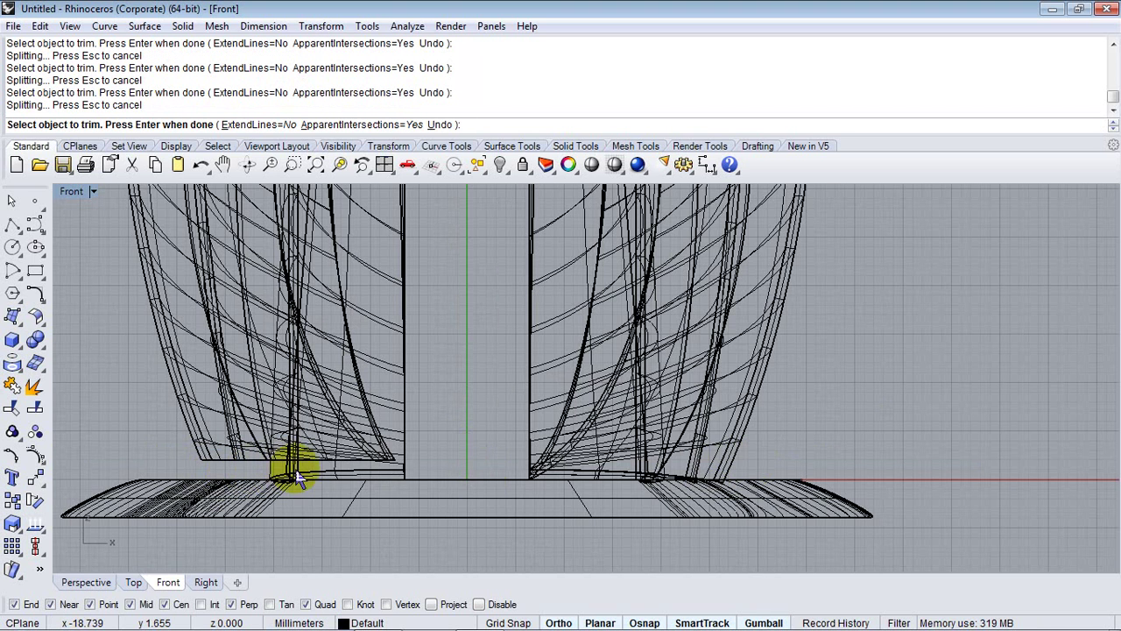
Step: Trim away the bottoms of the right group's three petals below the same horizontal line and finish the Trim
left_click(562, 474)
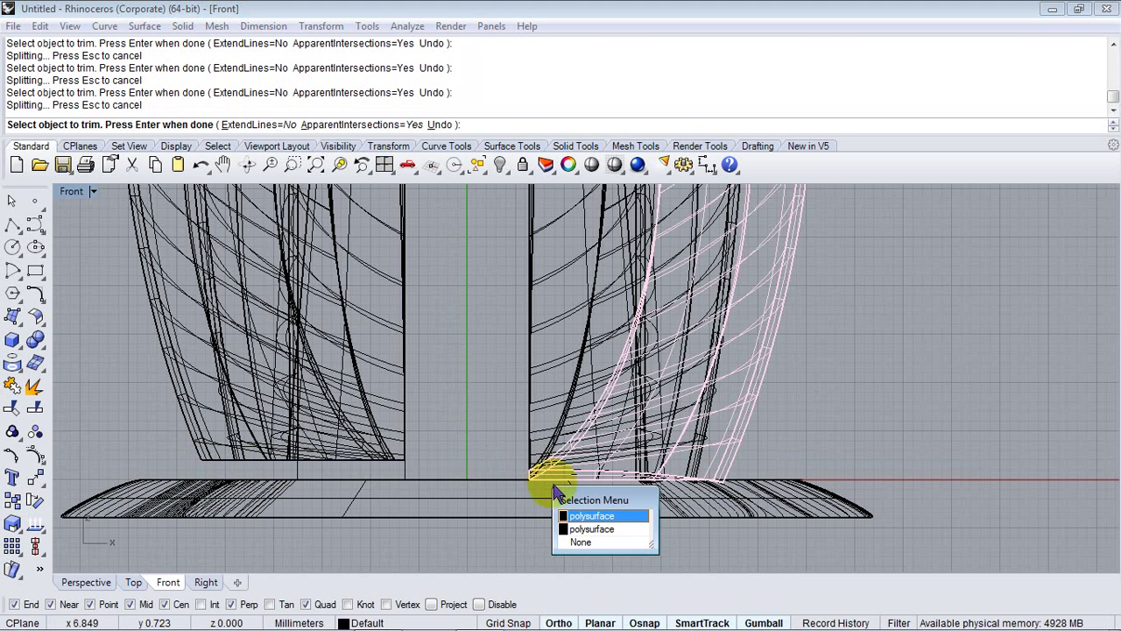
left_click(591, 516)
left_click(554, 478)
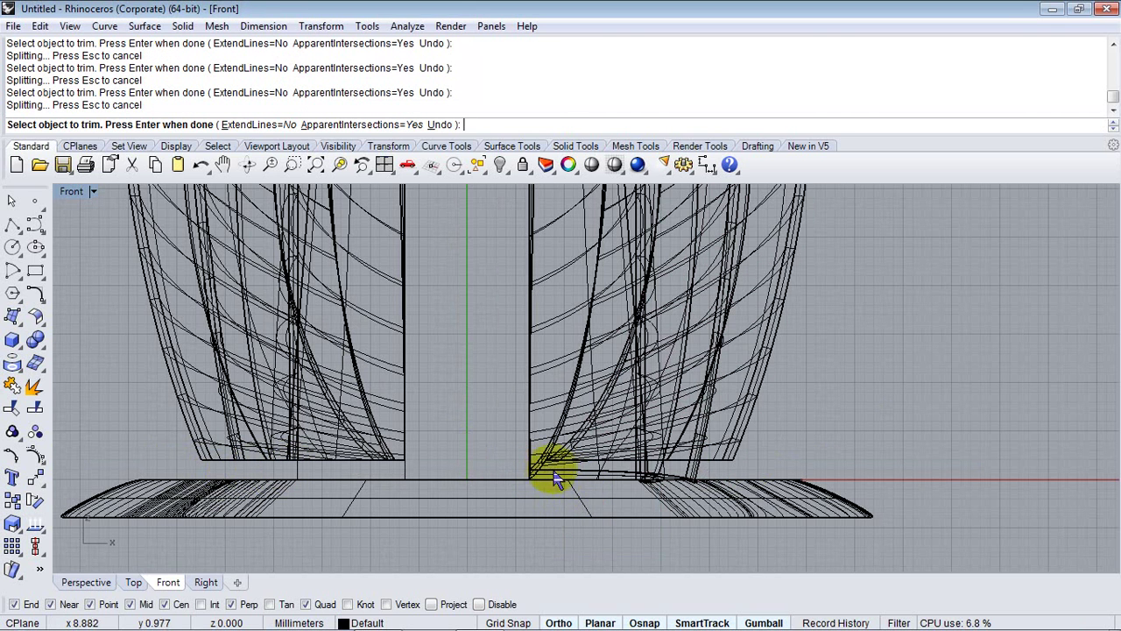
left_click(604, 514)
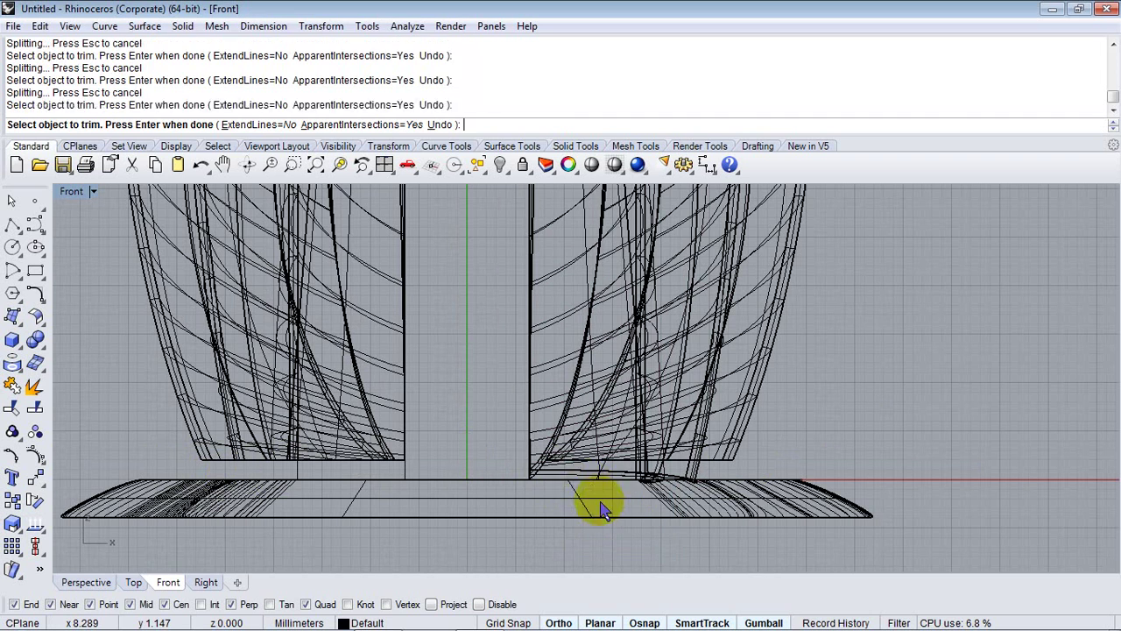
left_click(578, 473)
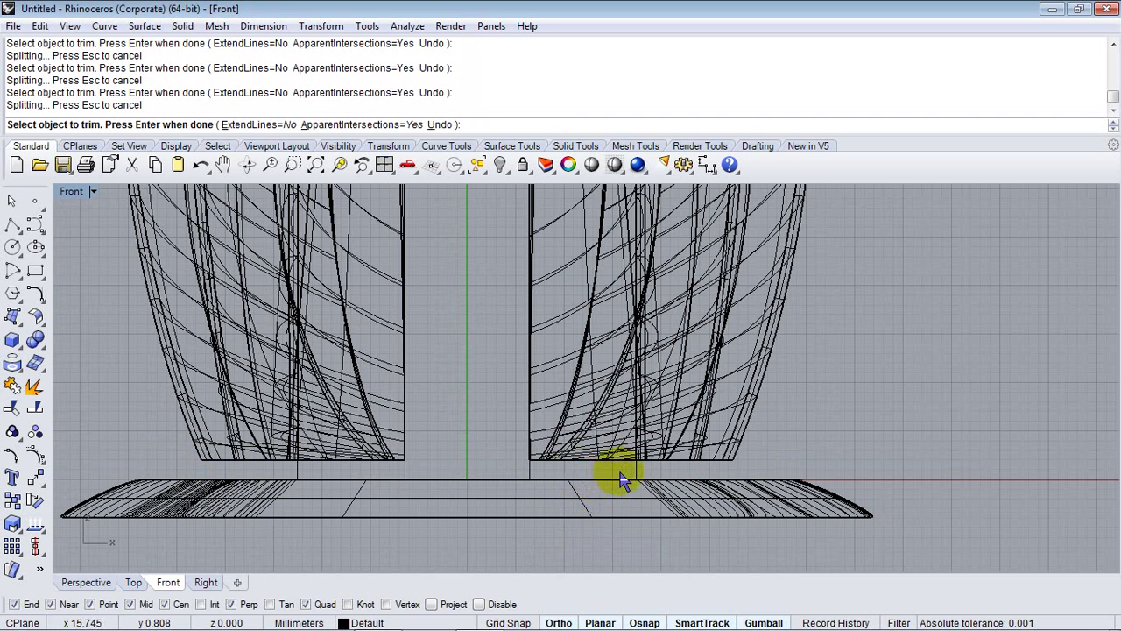
right_click_drag(561, 477, 572, 504)
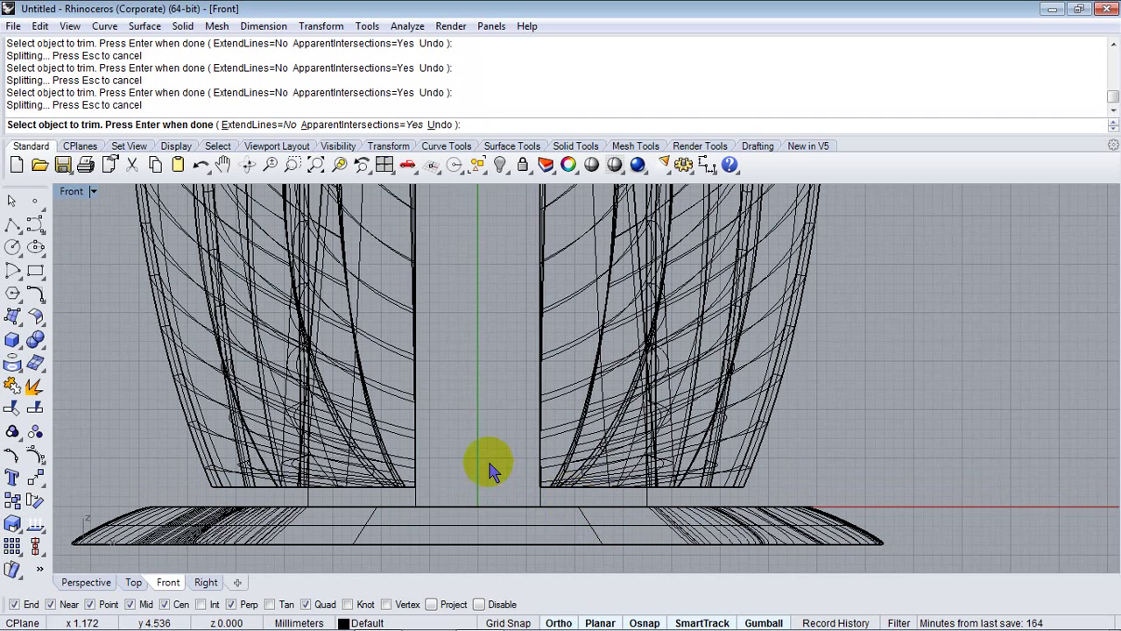
scroll(489, 470, "down", 8)
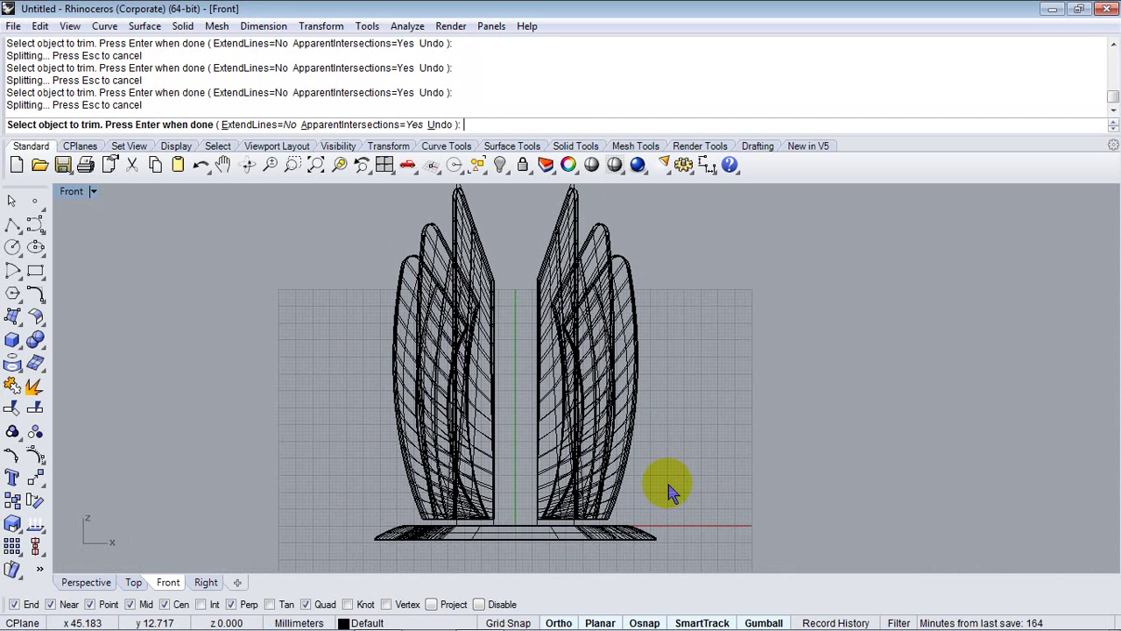
right_click_drag(670, 491, 671, 506)
key("Return")
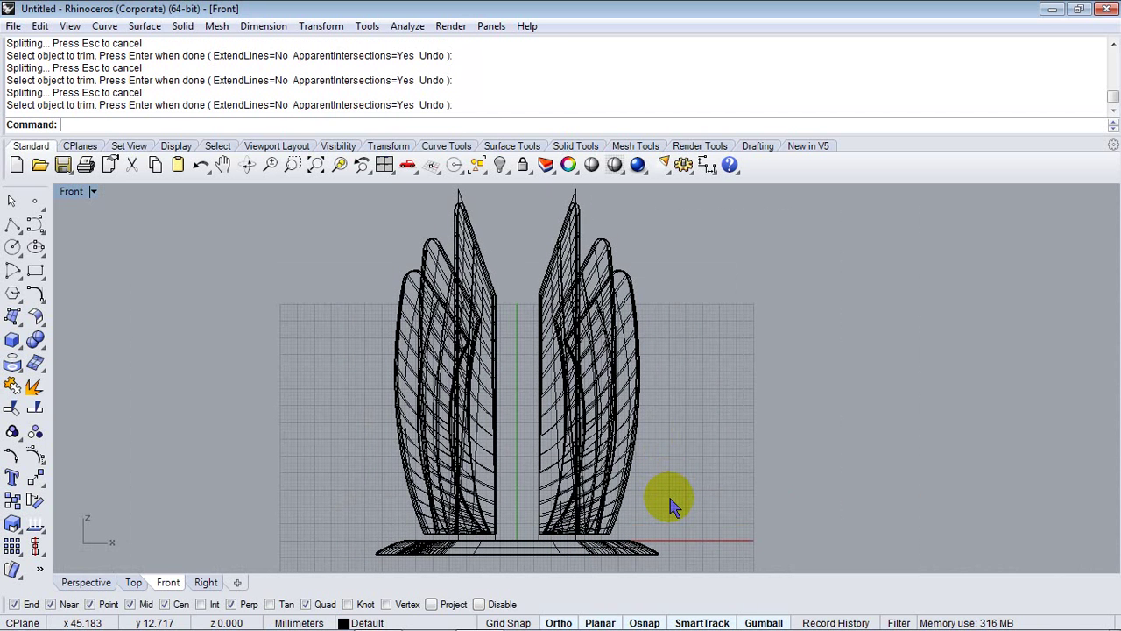
Step: Select both trimmed petal groups for a Move in the Front view, leaving the base and its leftover curves out of the selection
key("Return")
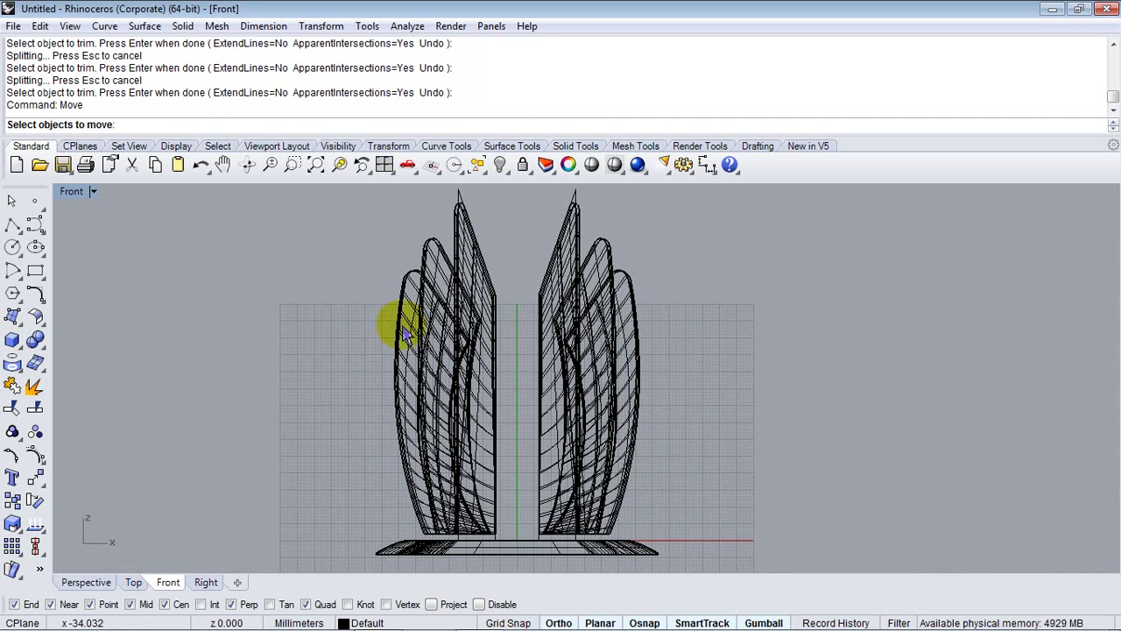
right_click_drag(364, 279, 364, 305)
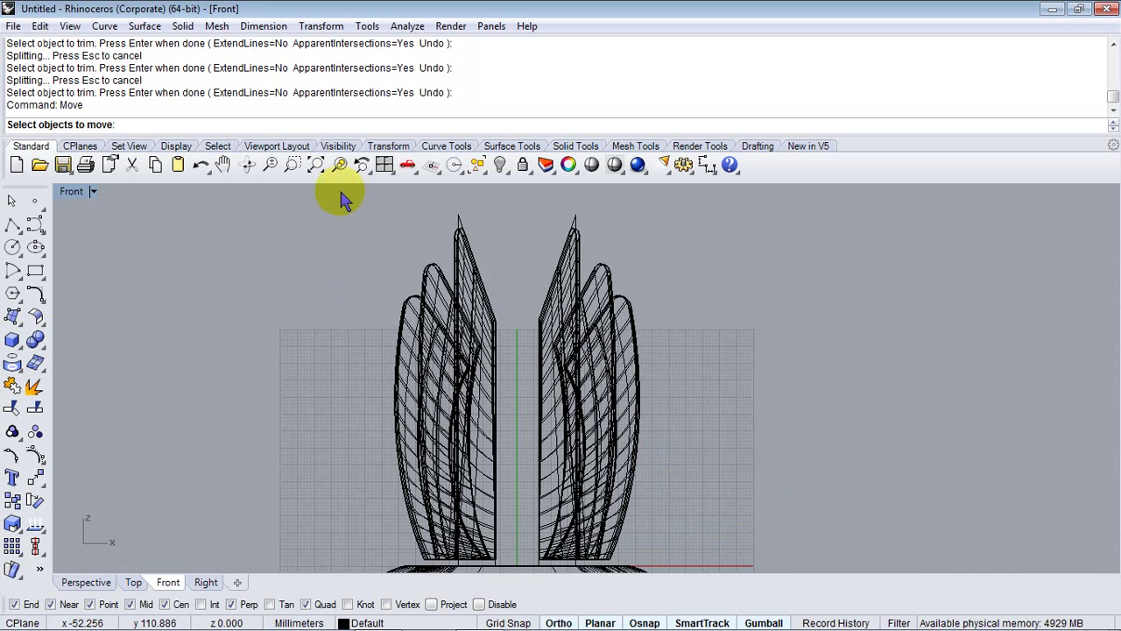
scroll(341, 223, "down", 1)
left_click_drag(343, 193, 645, 508)
scroll(552, 520, "up", 2)
scroll(491, 517, "up", 1)
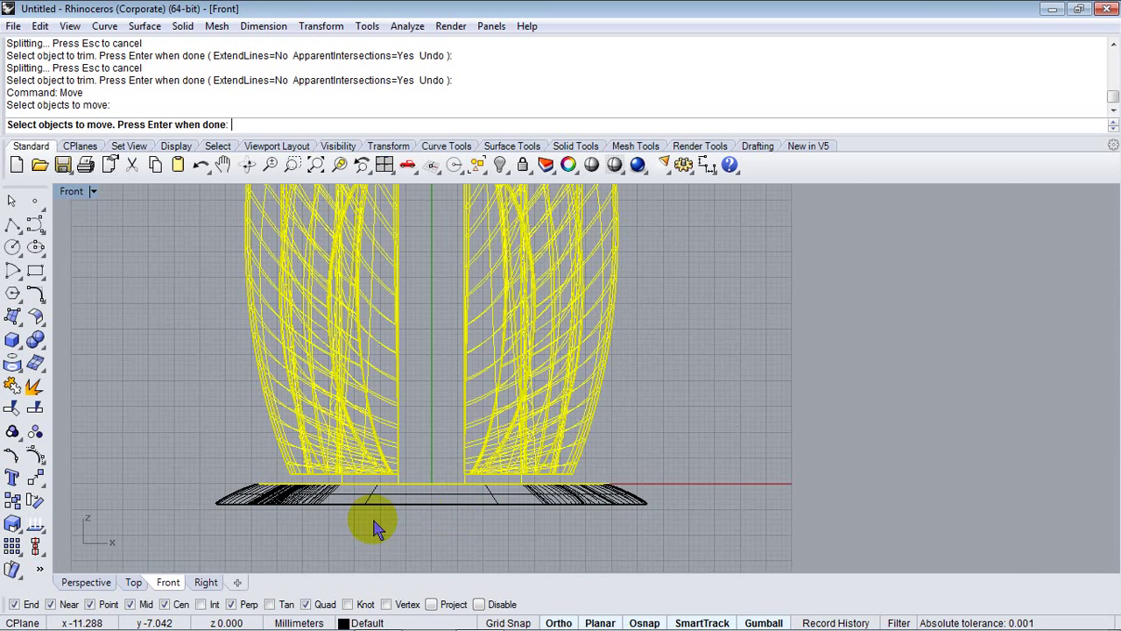
scroll(394, 522, "up", 1)
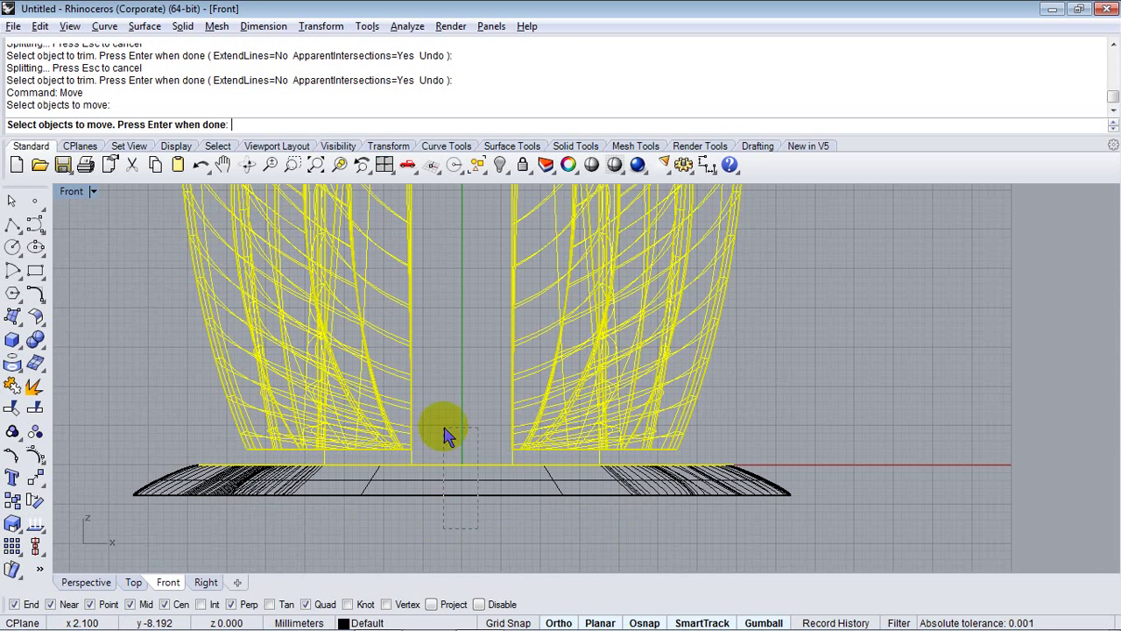
left_click(473, 469)
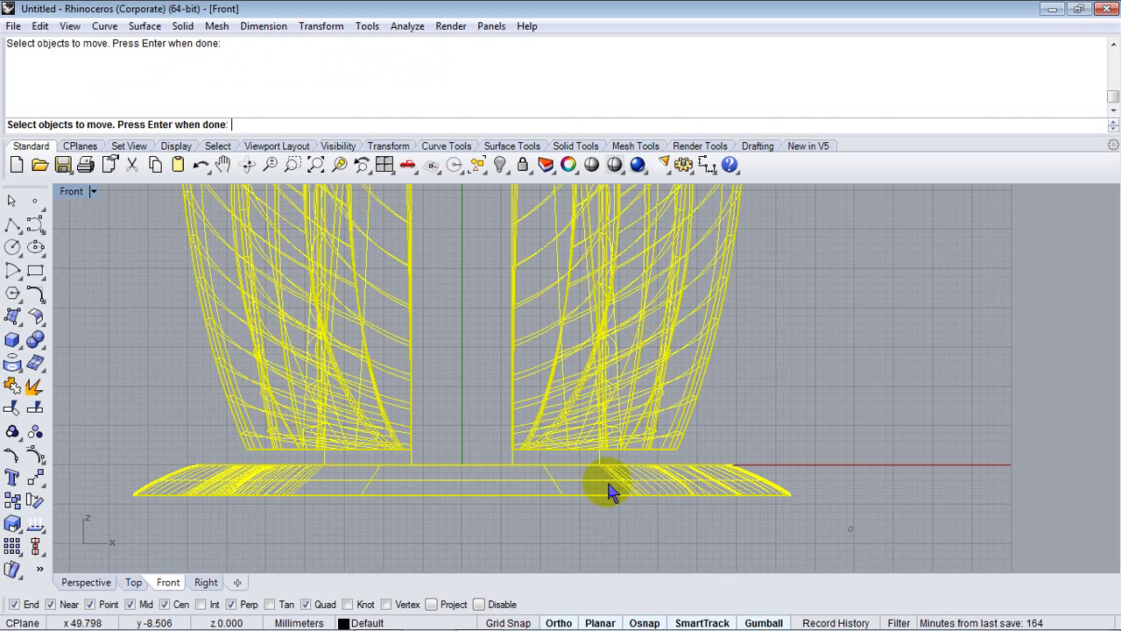
left_click_drag(852, 529, 67, 458, "ctrl")
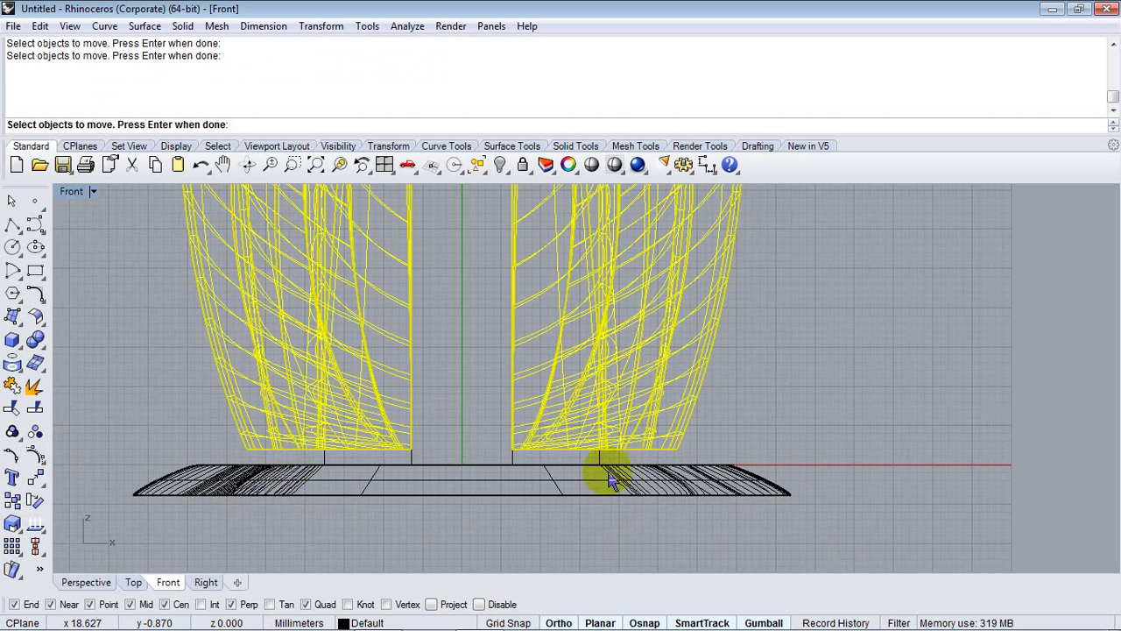
Step: Try to move the petal groups from a bottom inner corner onto the base's top with the Vertical option on, and undo the move
scroll(611, 479, "up", 4)
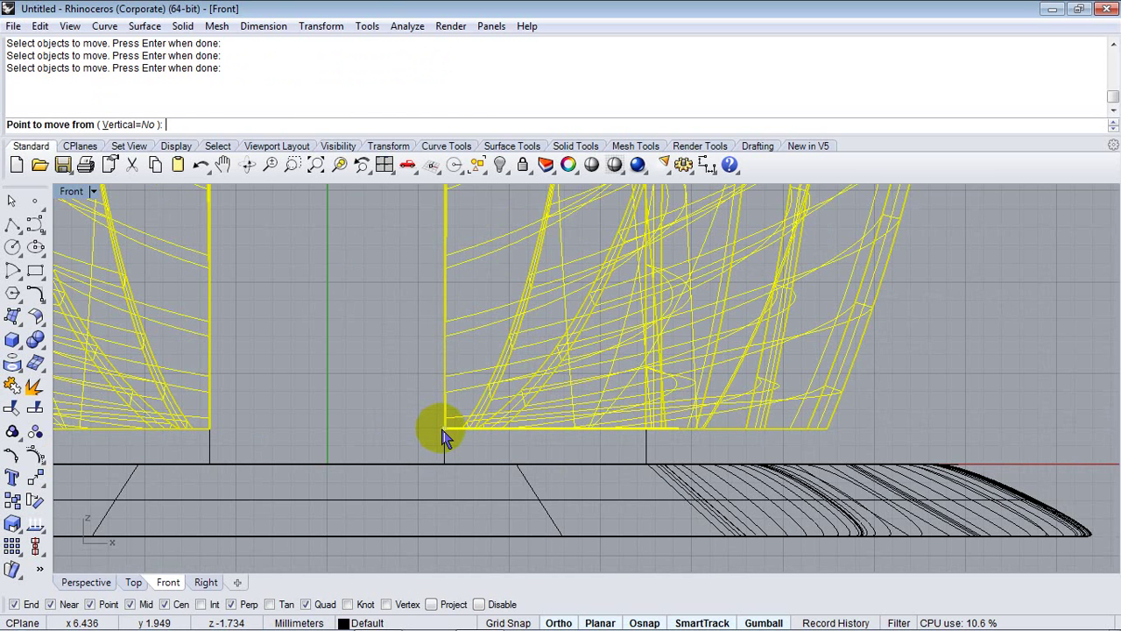
left_click(445, 429)
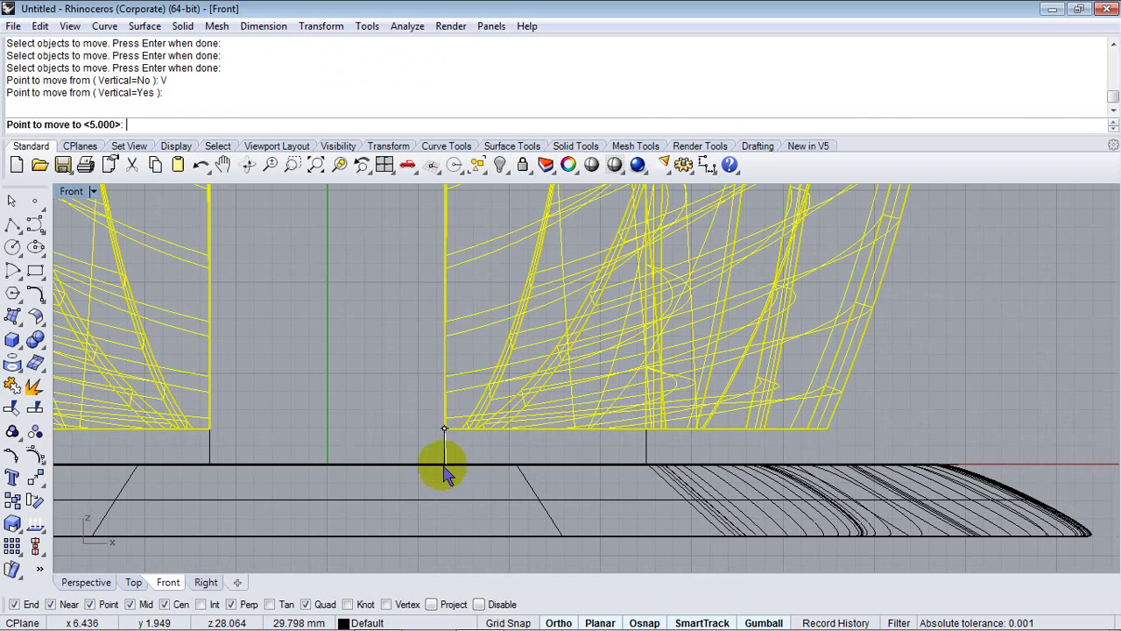
key("Return")
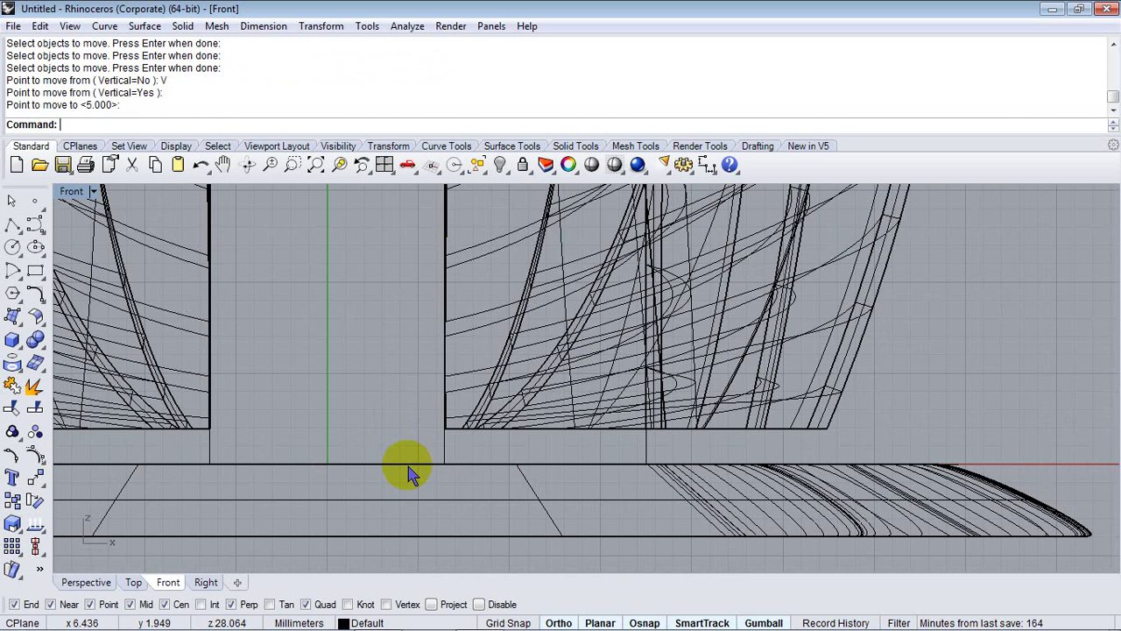
key("Return")
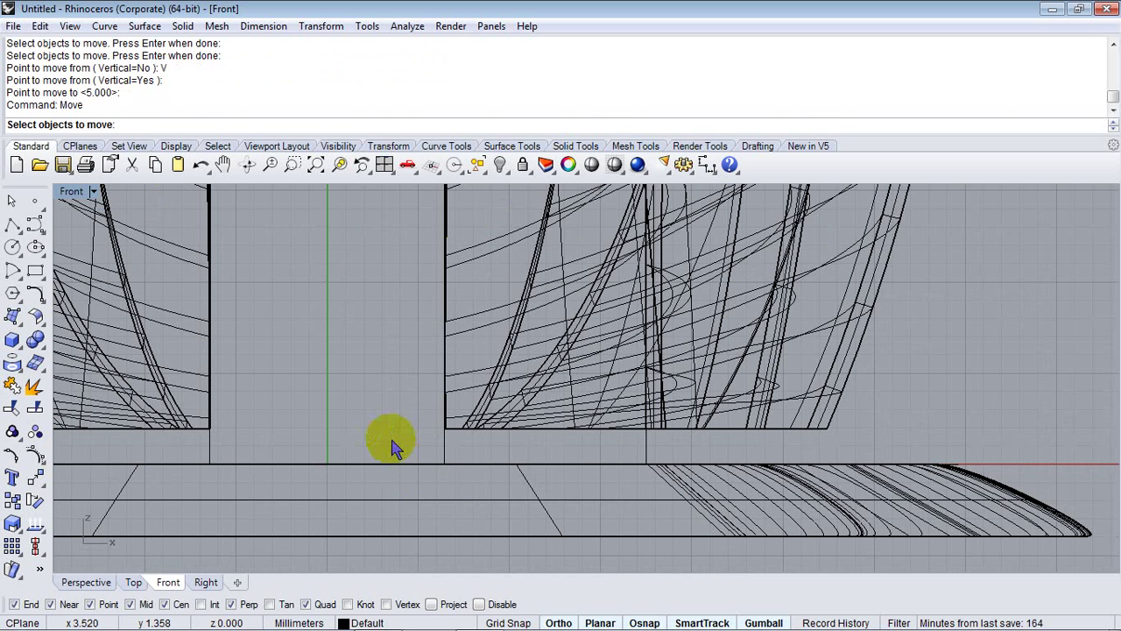
key("Escape")
key("ctrl+z")
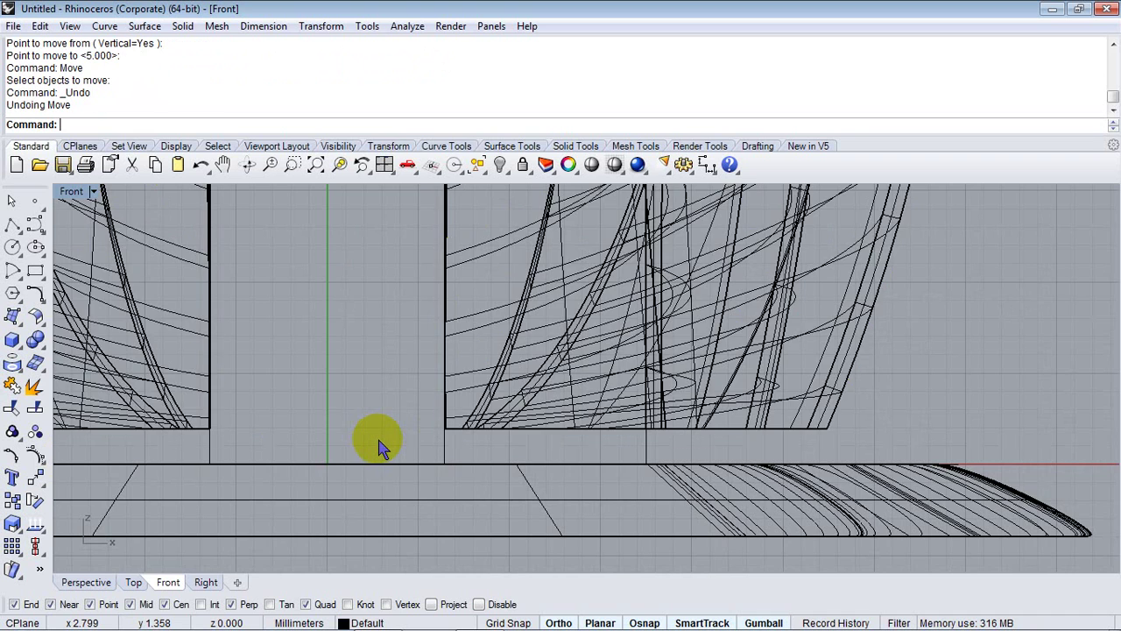
Step: Move the selected petal groups about 1.95 mm down onto the base's top surface in the Right view, with Project snapping on
left_click(208, 584)
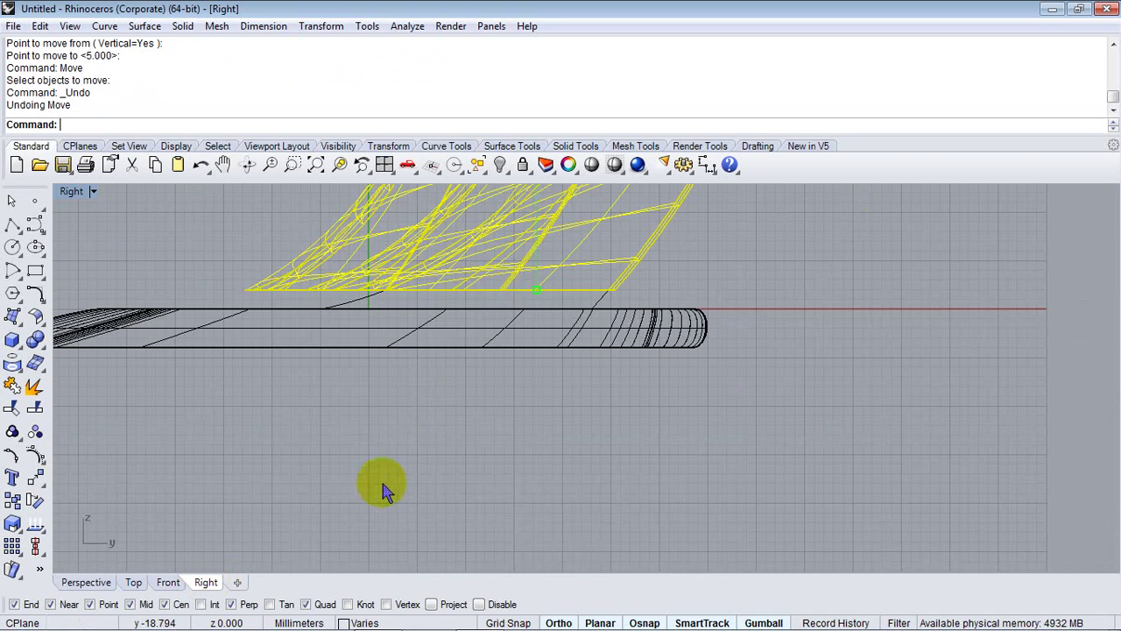
scroll(488, 465, "up", 5)
scroll(478, 520, "down", 4)
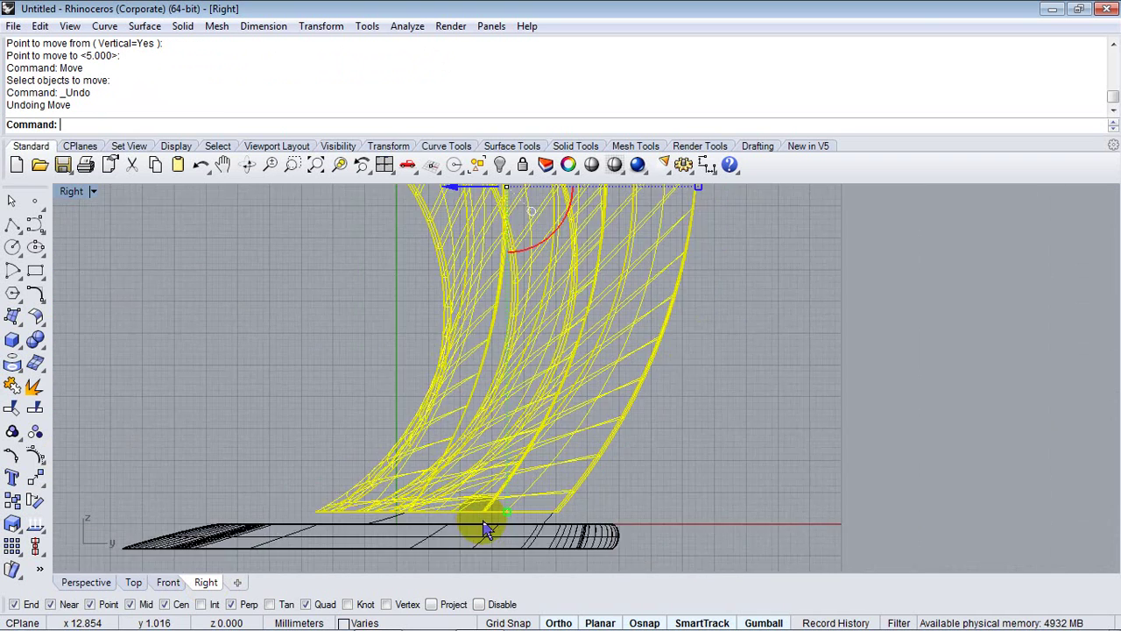
key("Return")
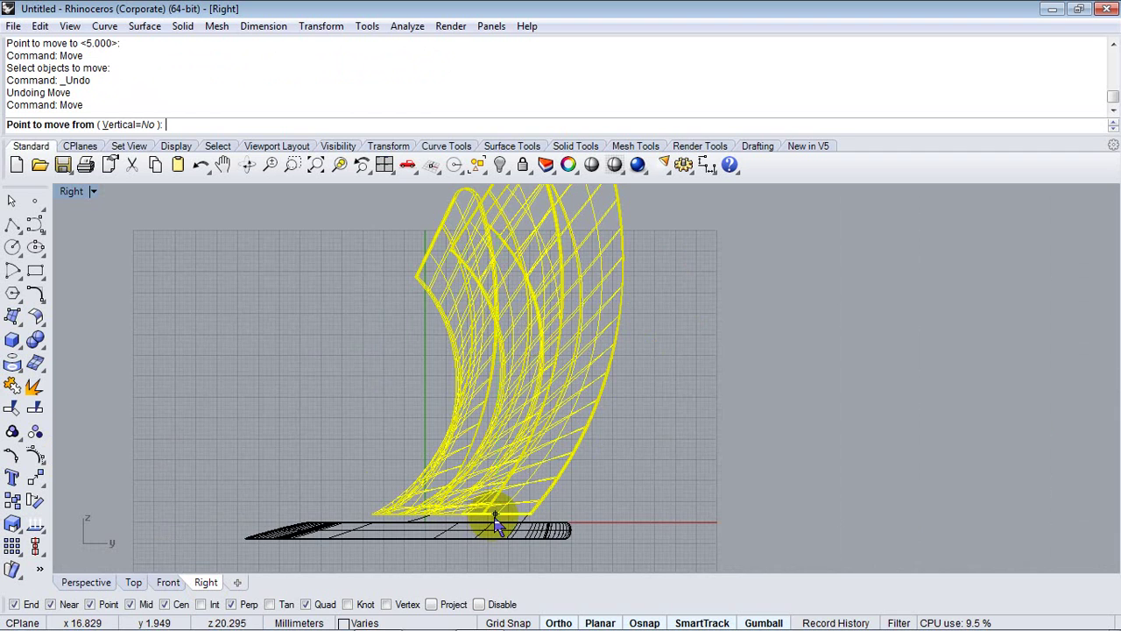
scroll(512, 543, "up", 6)
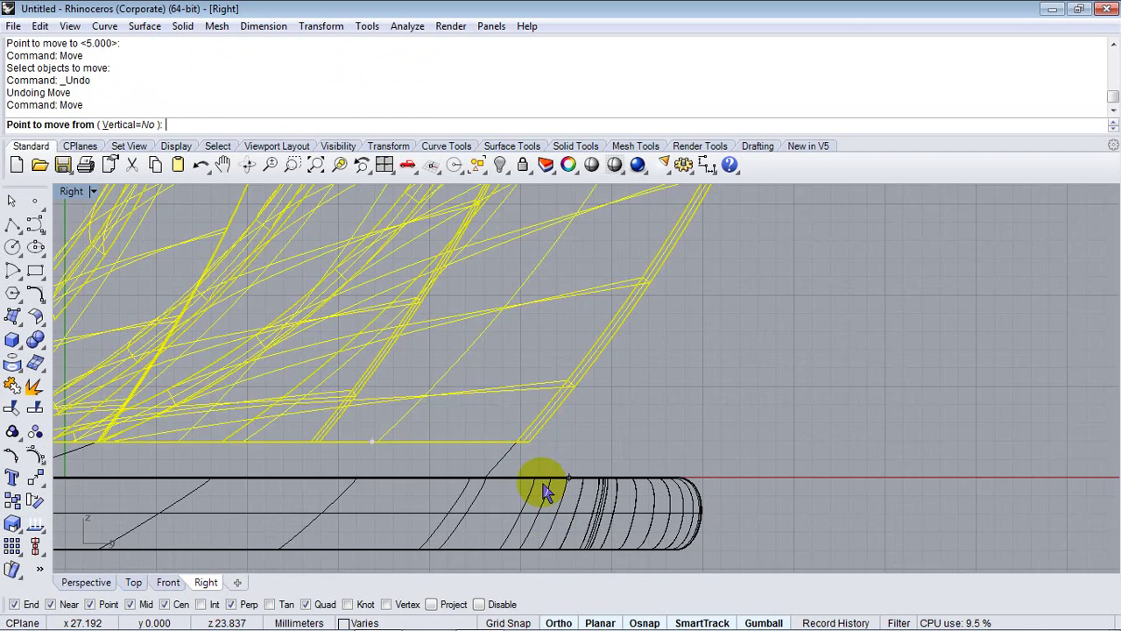
left_click(513, 433)
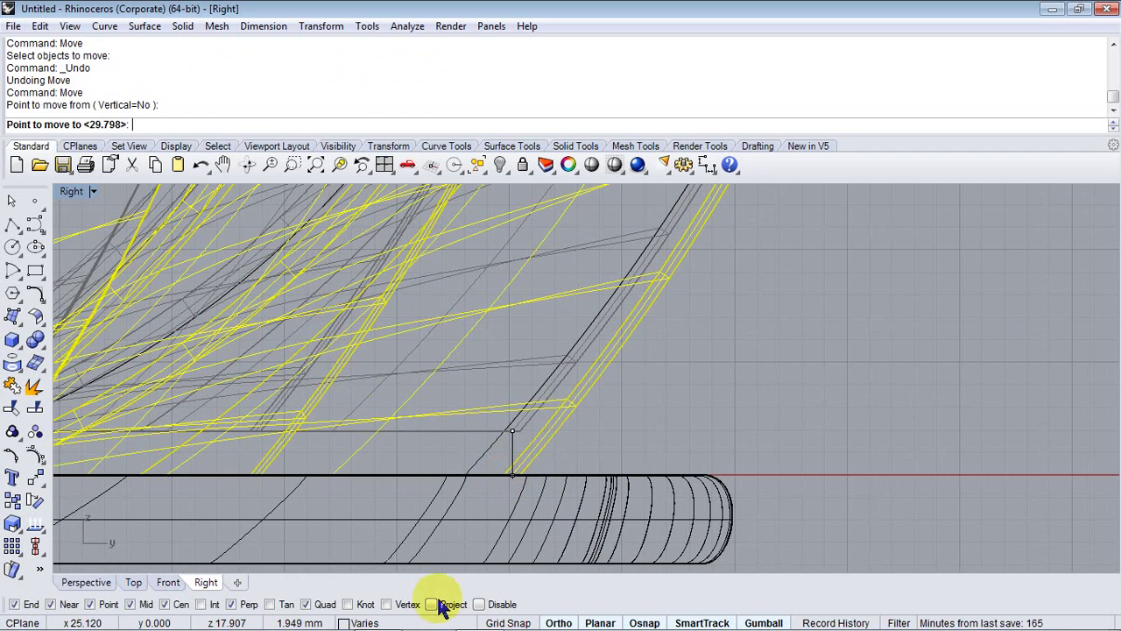
left_click(523, 478)
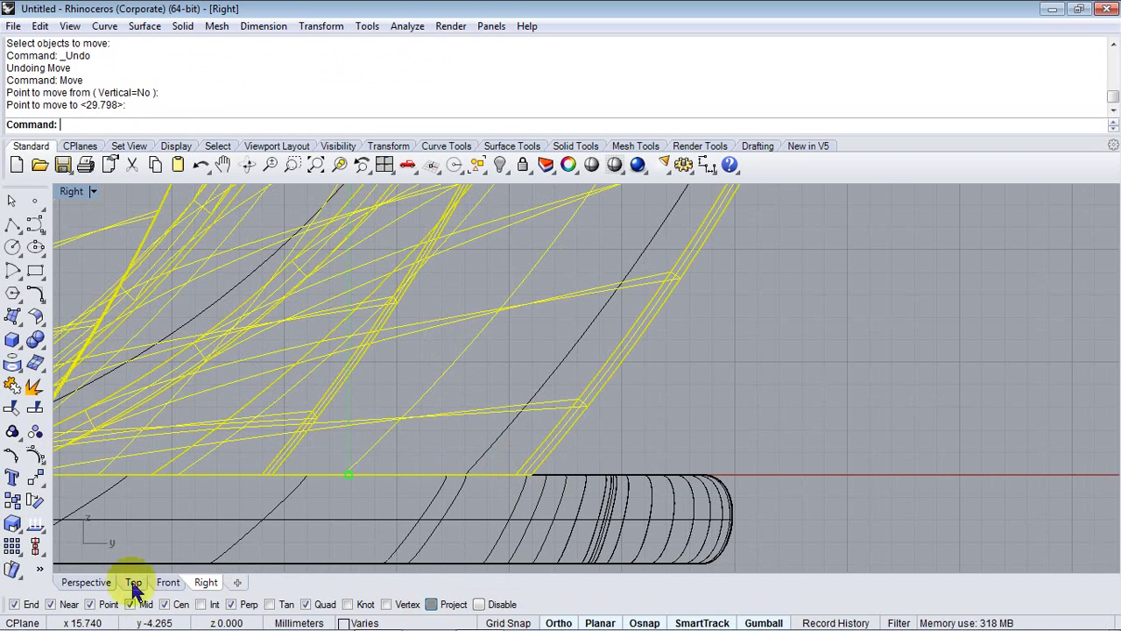
Step: Clear the selection and draw a line in the Perspective view joining the inner edge corners of the two tallest petals, with Project snapping off
left_click(87, 583)
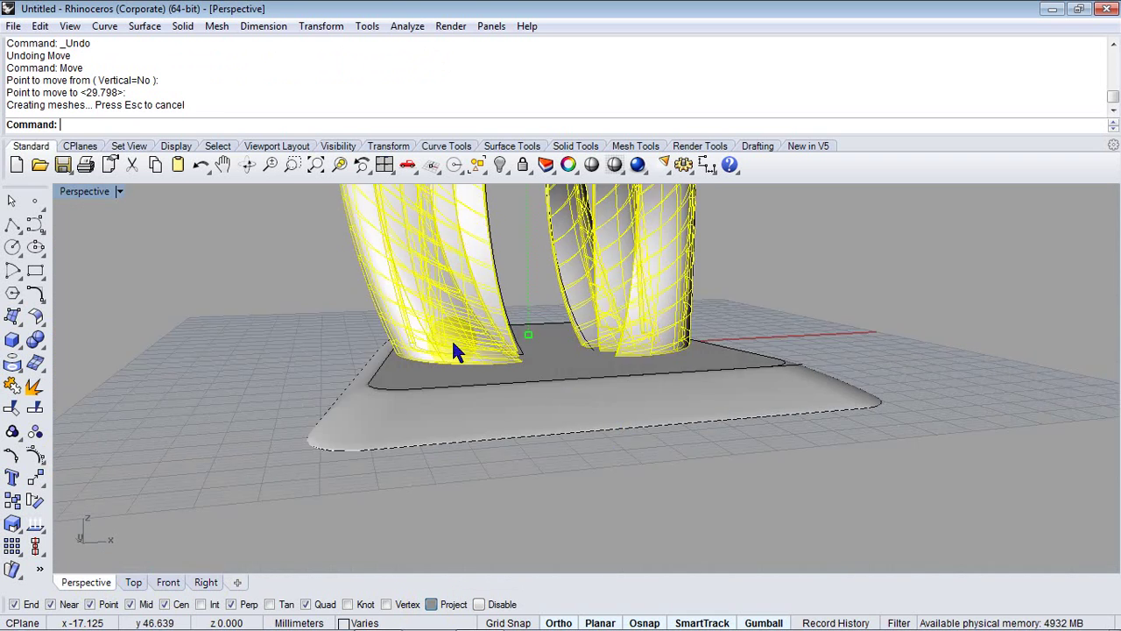
mouse_move(453, 344)
right_mouse_down()
mouse_move(535, 401)
mouse_move(555, 465)
mouse_move(675, 371)
mouse_move(888, 338)
mouse_move(588, 359)
mouse_move(731, 281)
mouse_move(726, 426)
mouse_move(720, 383)
mouse_move(699, 499)
mouse_move(683, 451)
mouse_move(651, 446)
mouse_move(971, 430)
mouse_move(996, 465)
mouse_move(966, 551)
mouse_move(581, 450)
mouse_move(583, 518)
mouse_move(692, 473)
mouse_move(701, 426)
mouse_move(727, 433)
mouse_move(756, 476)
mouse_move(601, 511)
mouse_move(555, 466)
mouse_move(622, 578)
mouse_move(613, 237)
mouse_move(573, 195)
mouse_move(541, 278)
mouse_move(513, 233)
mouse_move(671, 300)
mouse_move(520, 274)
right_mouse_up()
key("Escape")
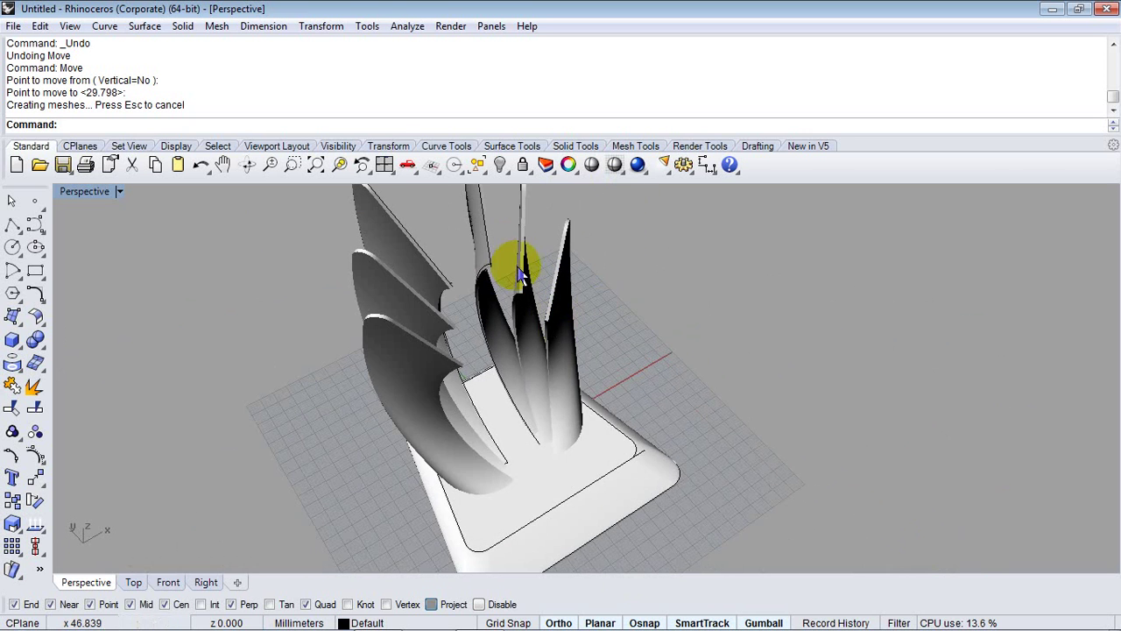
scroll(520, 274, "up", 5)
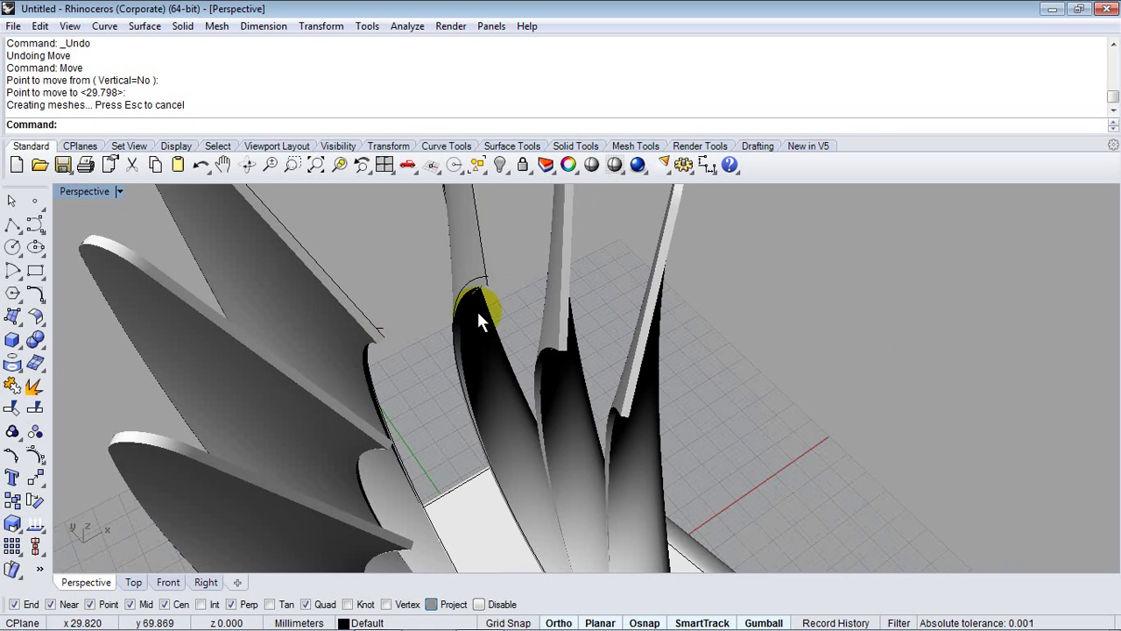
right_click_drag(479, 314, 493, 362)
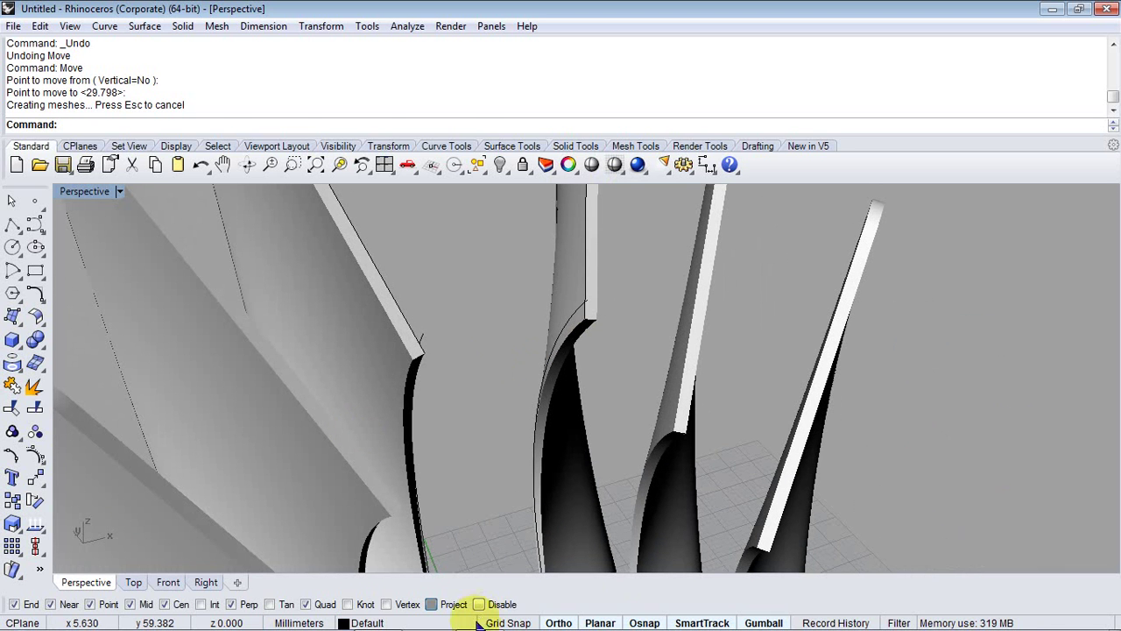
key("Return")
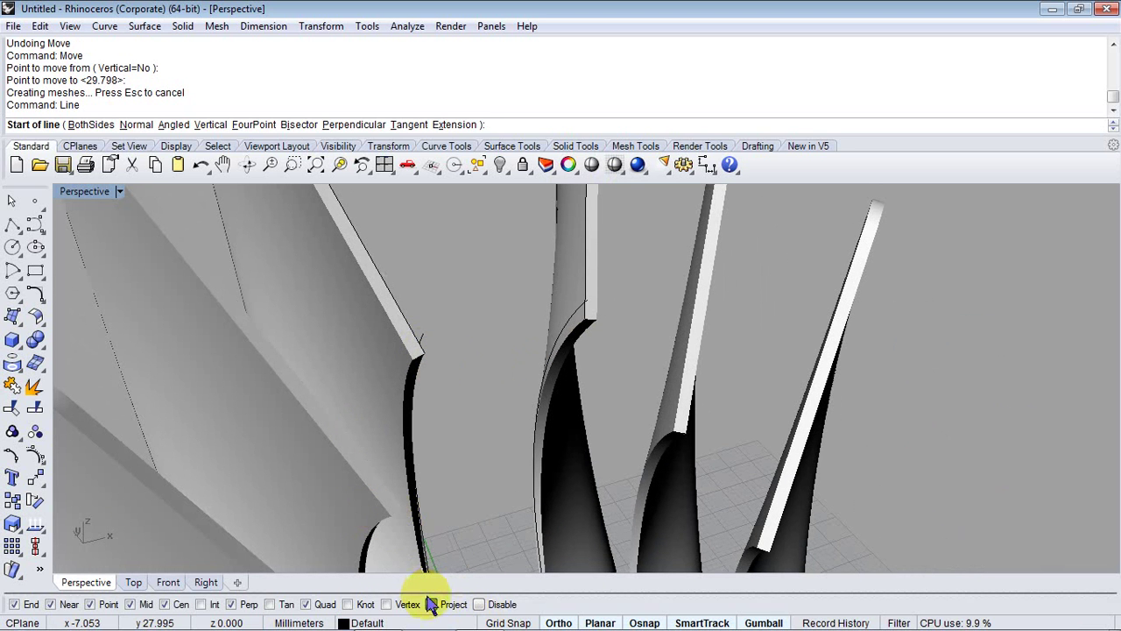
left_click(429, 355)
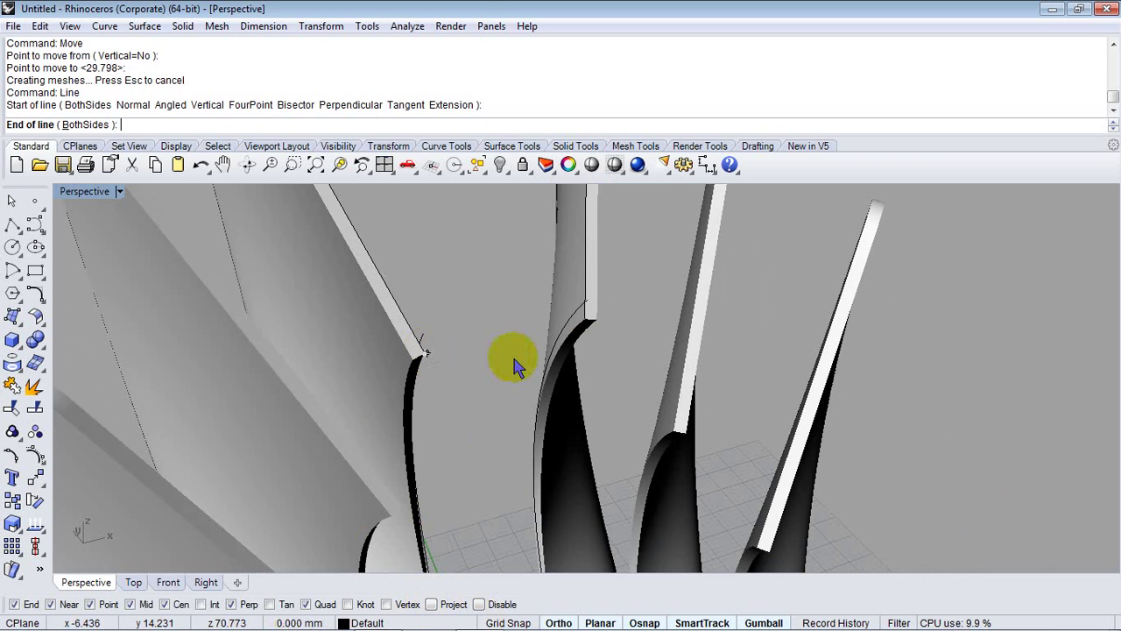
left_click(587, 319)
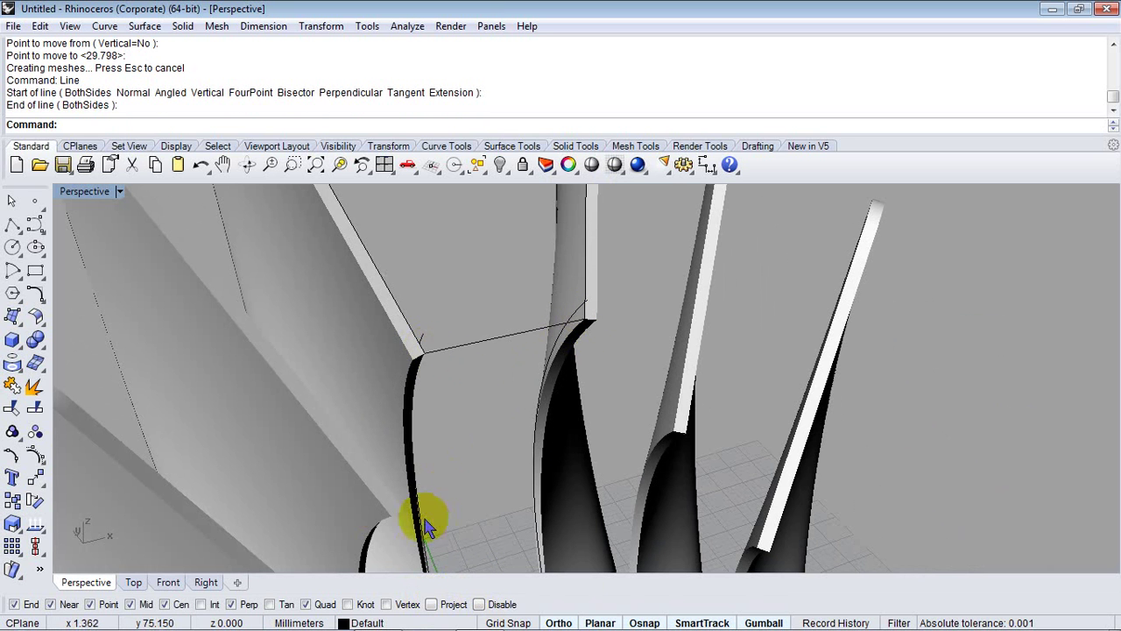
Step: Draw a line about 27.9 mm long joining the inner edge corners of the two shortest petals
right_click_drag(446, 454, 261, 446)
key("Return")
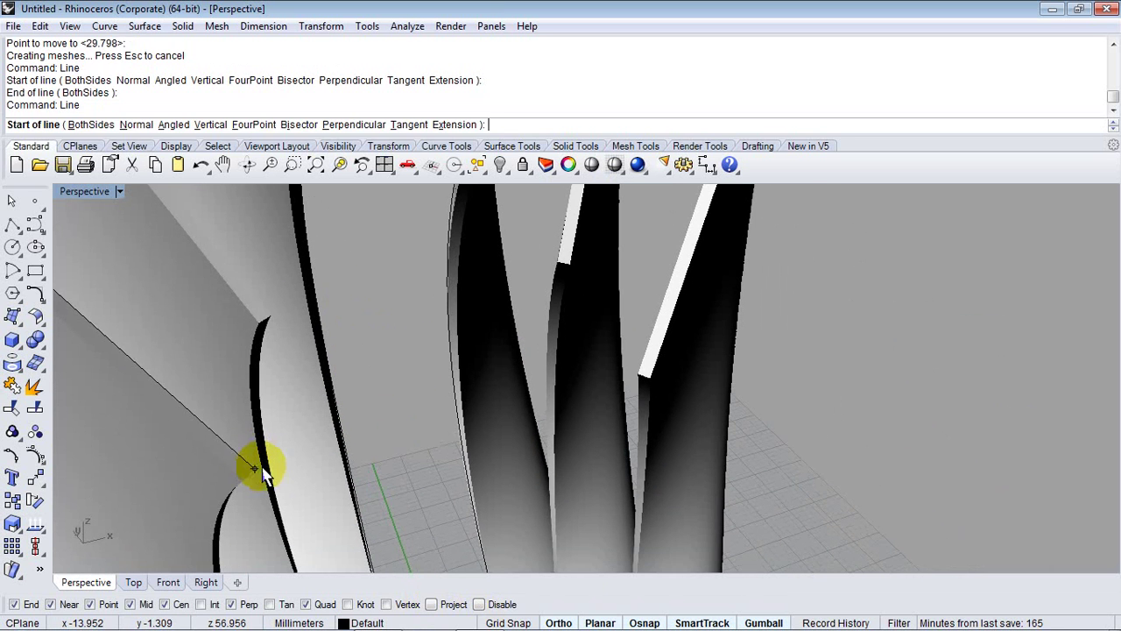
left_click(255, 470)
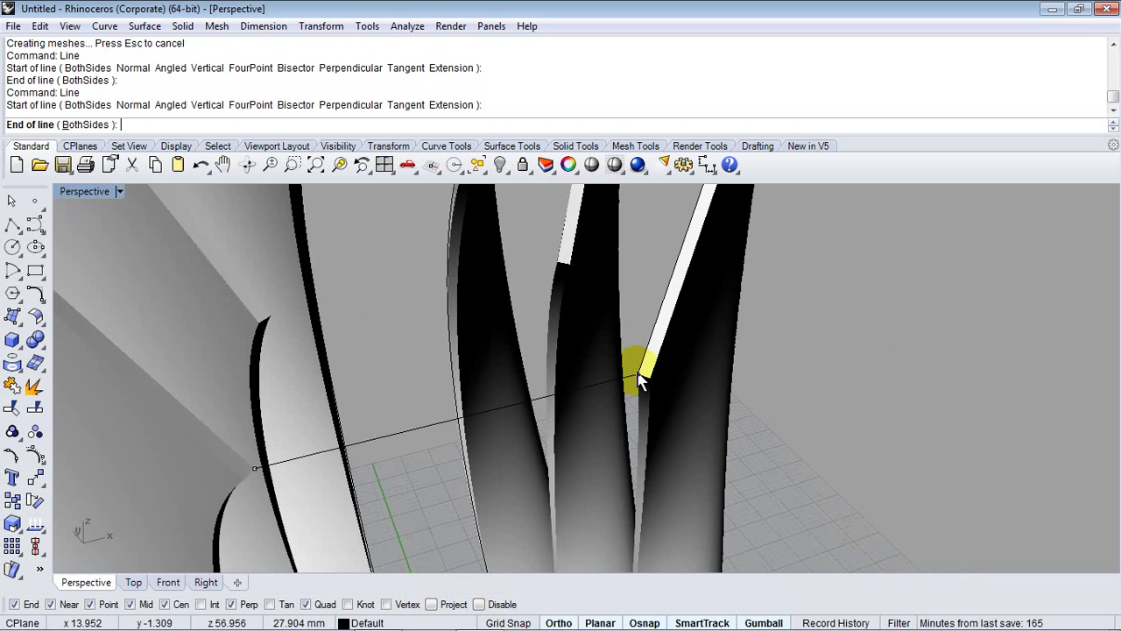
left_click(640, 379)
Step: Draw a line joining the inner edge corners of the two middle petals and leave the Line command
key("Return")
left_click(269, 315)
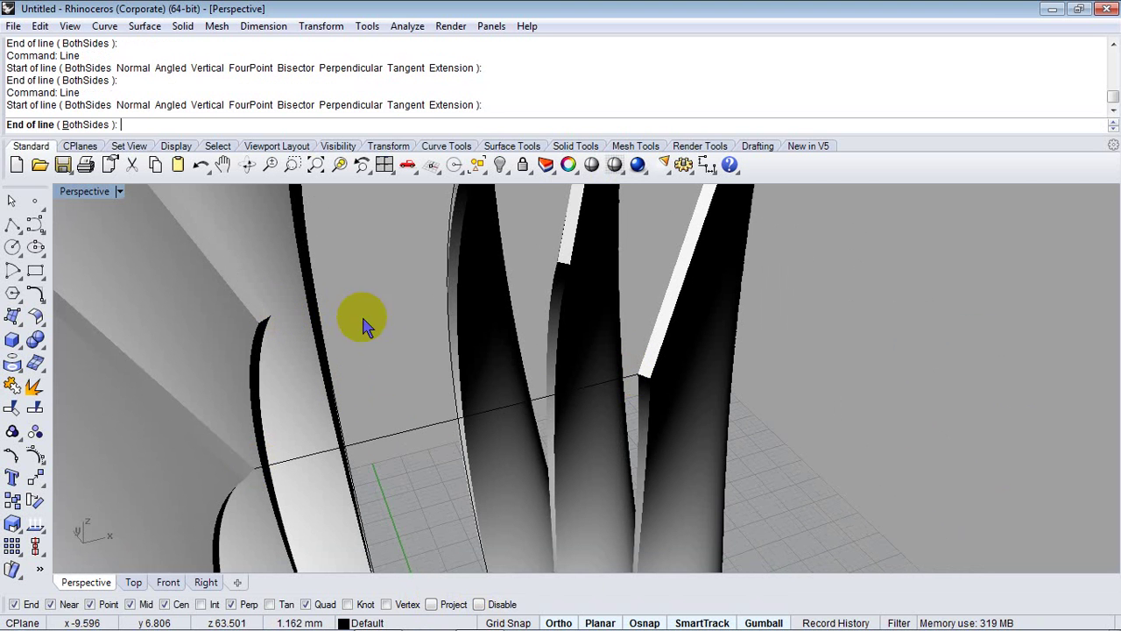
left_click(561, 262)
key("Return")
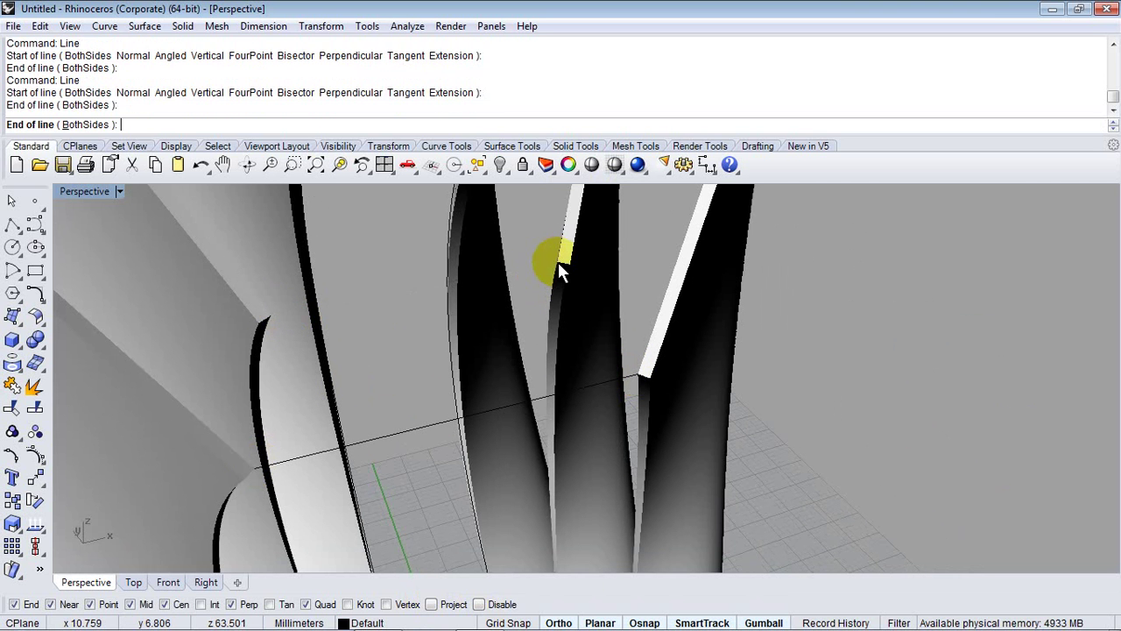
right_click_drag(419, 317, 422, 388)
key("Escape")
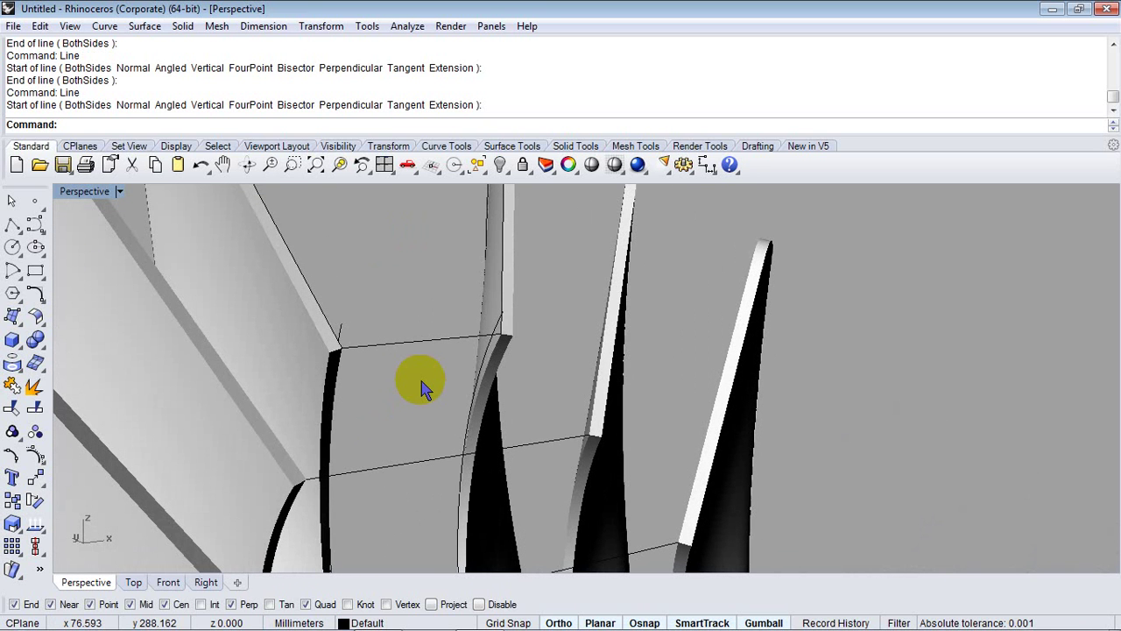
Step: Create a sphere of about 6.44 mm radius centered on the midpoint of the line joining the tallest petals, reaching to the line's end
type("Sphere")
key("Return")
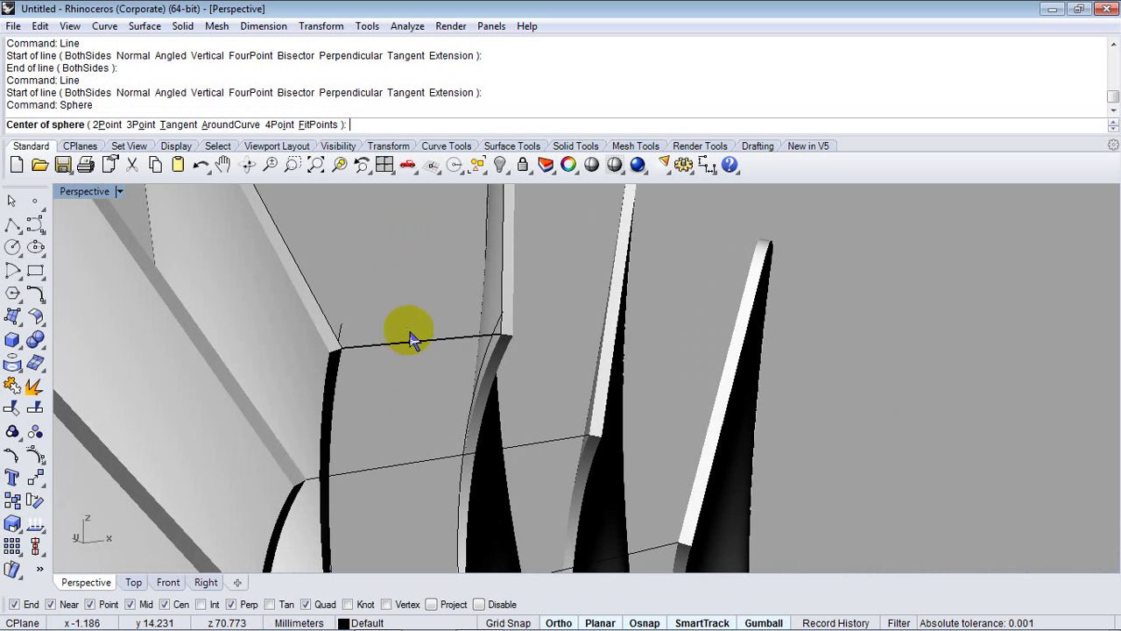
left_click(421, 340)
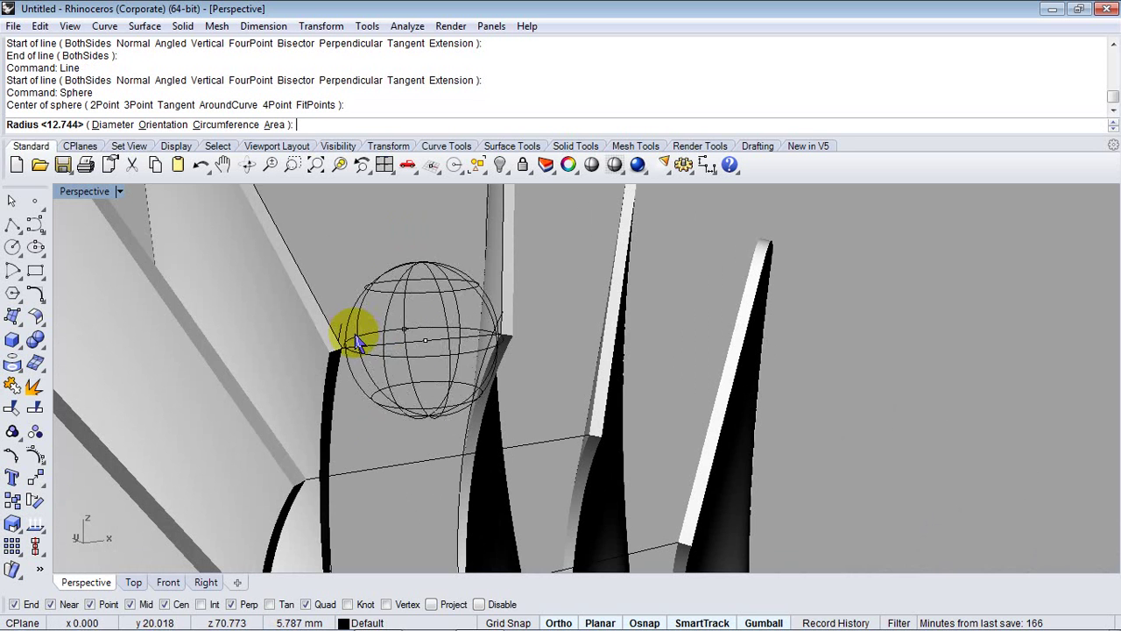
left_click(349, 361)
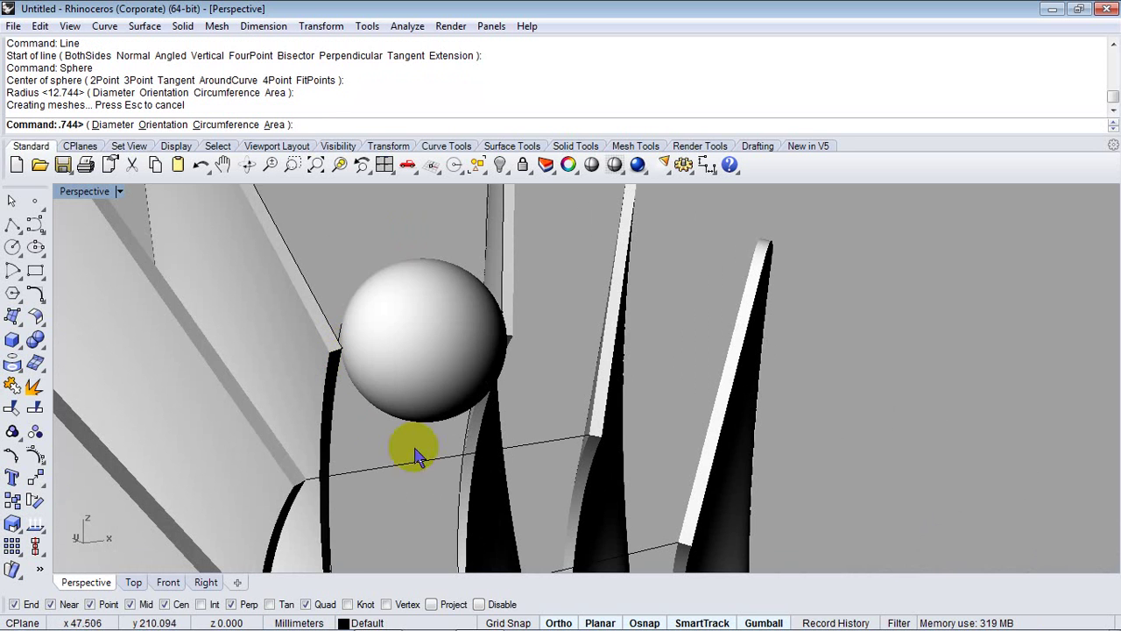
Step: Create a larger sphere centered on the midpoint of the line joining the shortest petals, with its radius reaching to that line's end
right_click_drag(447, 486, 313, 361)
right_click(372, 370)
right_click_drag(378, 318, 412, 267)
left_click(427, 263)
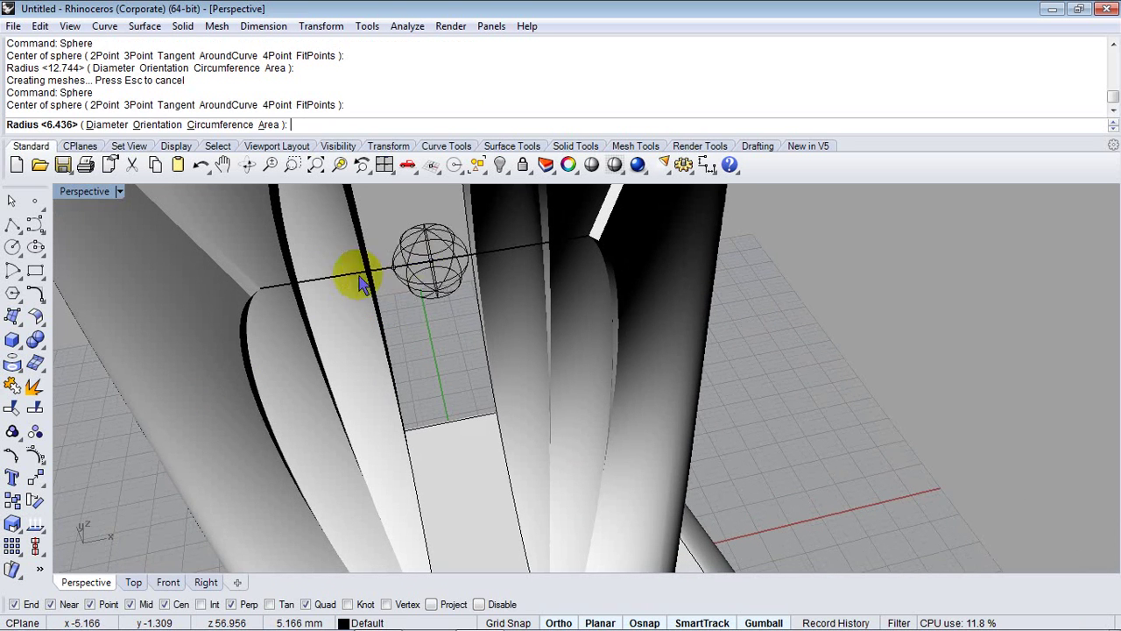
left_click(266, 294)
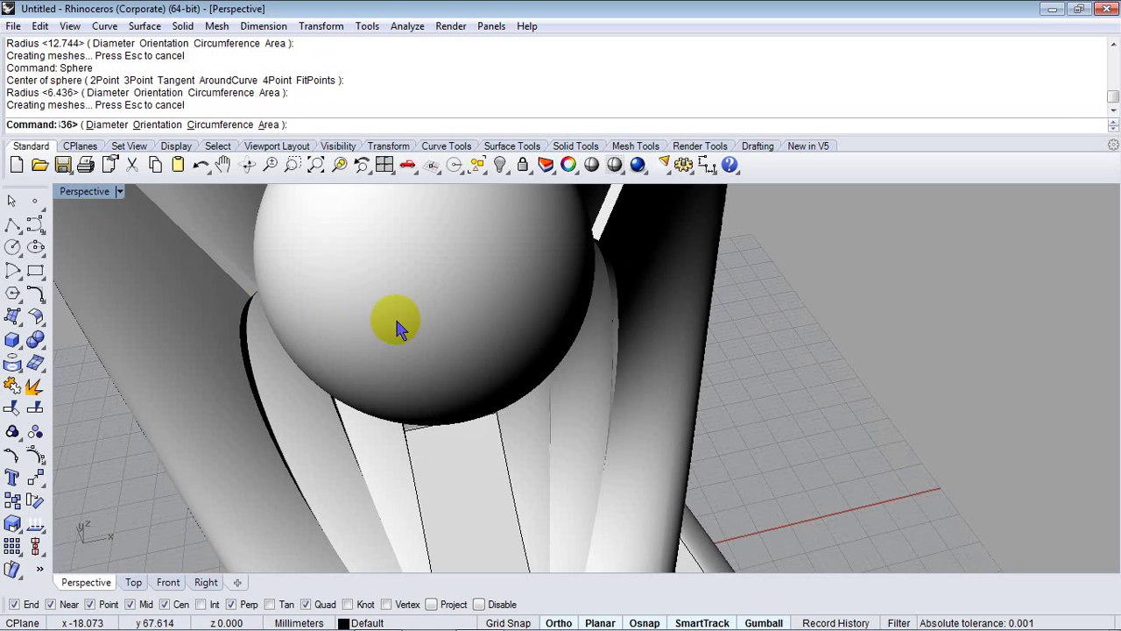
Step: Frame the whole model and examine the petals, spheres and base from several angles in the Perspective view
right_click_drag(401, 321, 501, 447)
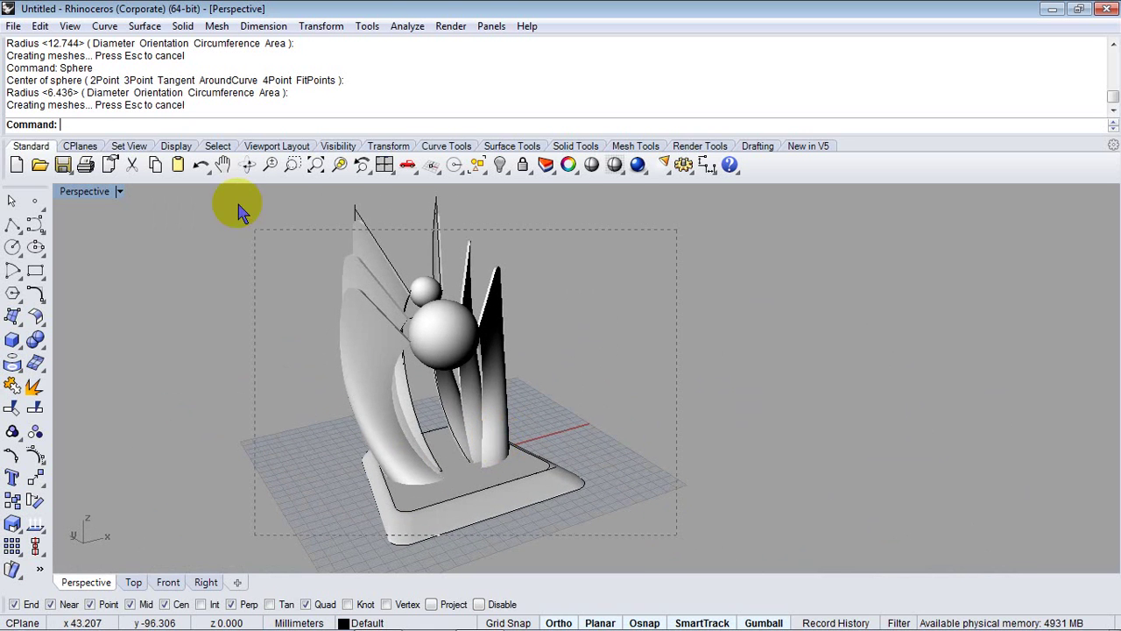
left_click_drag(242, 210, 242, 210)
left_click(339, 165)
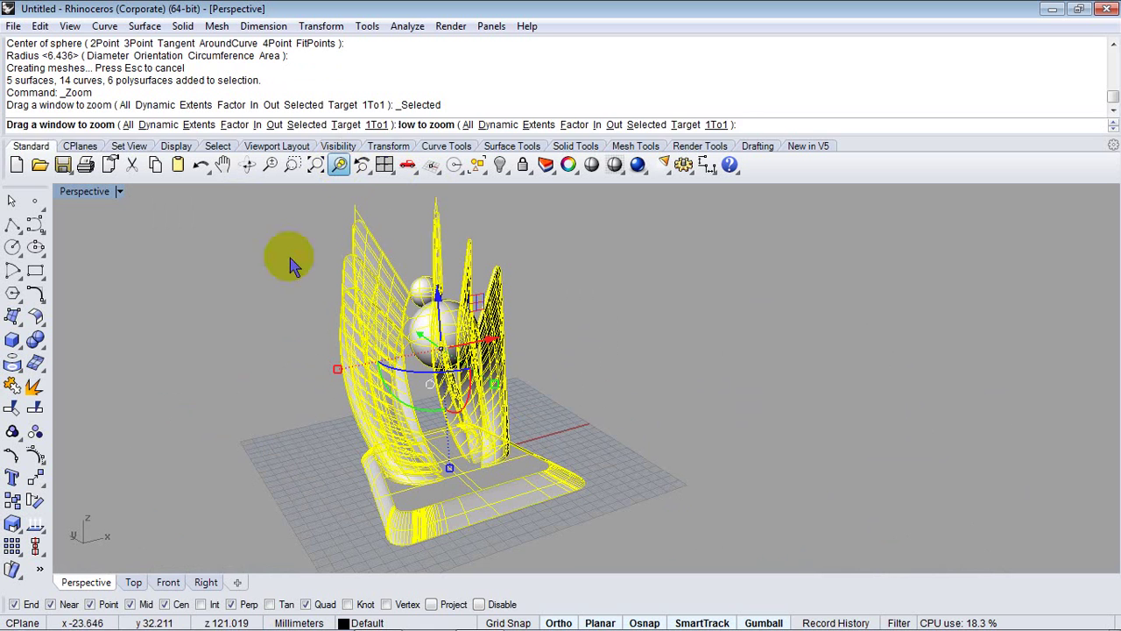
left_click(298, 431)
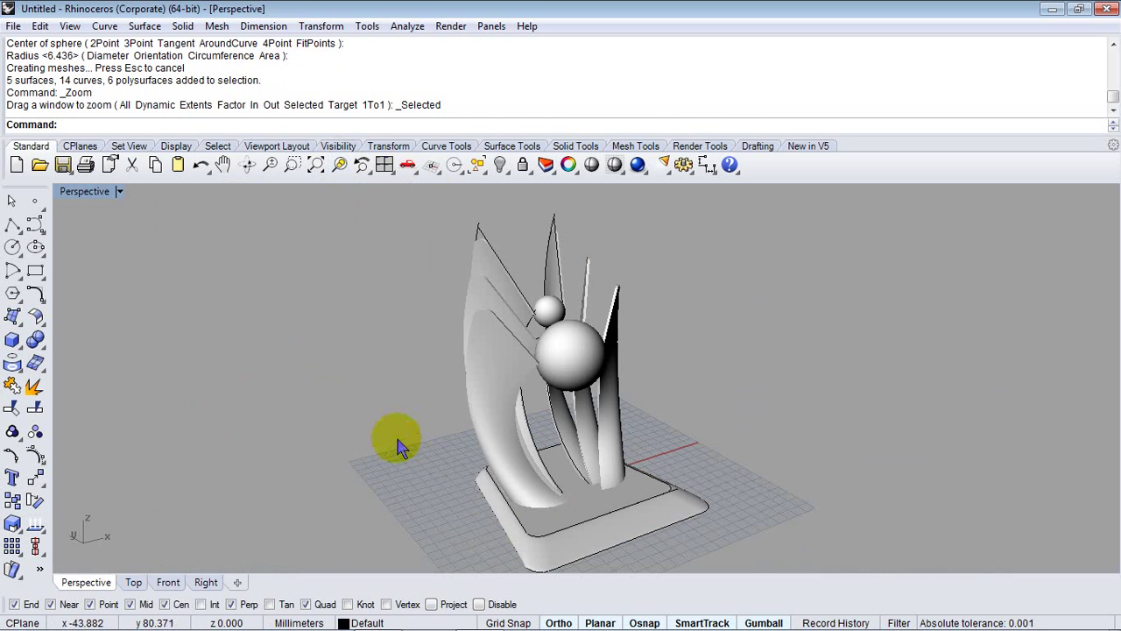
mouse_move(395, 441)
right_mouse_down()
mouse_move(738, 428)
mouse_move(803, 443)
mouse_move(758, 545)
mouse_move(225, 383)
mouse_move(325, 380)
mouse_move(333, 371)
mouse_move(322, 368)
right_mouse_up()
mouse_move(341, 419)
right_mouse_down()
mouse_move(343, 390)
mouse_move(478, 395)
mouse_move(513, 411)
right_mouse_up()
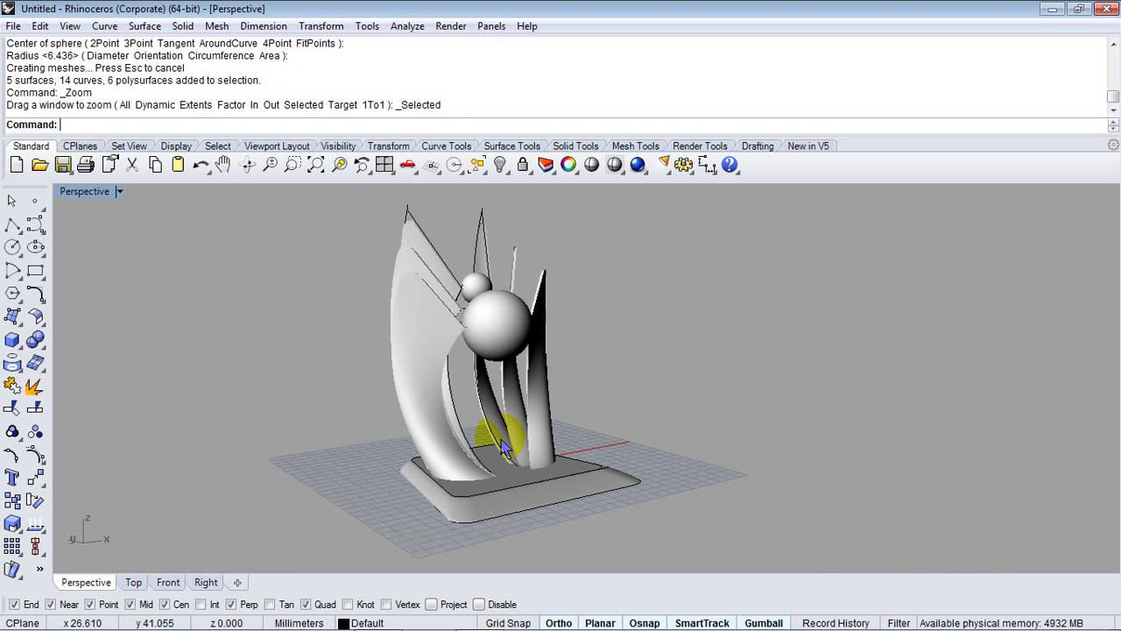
scroll(504, 447, "up", 2)
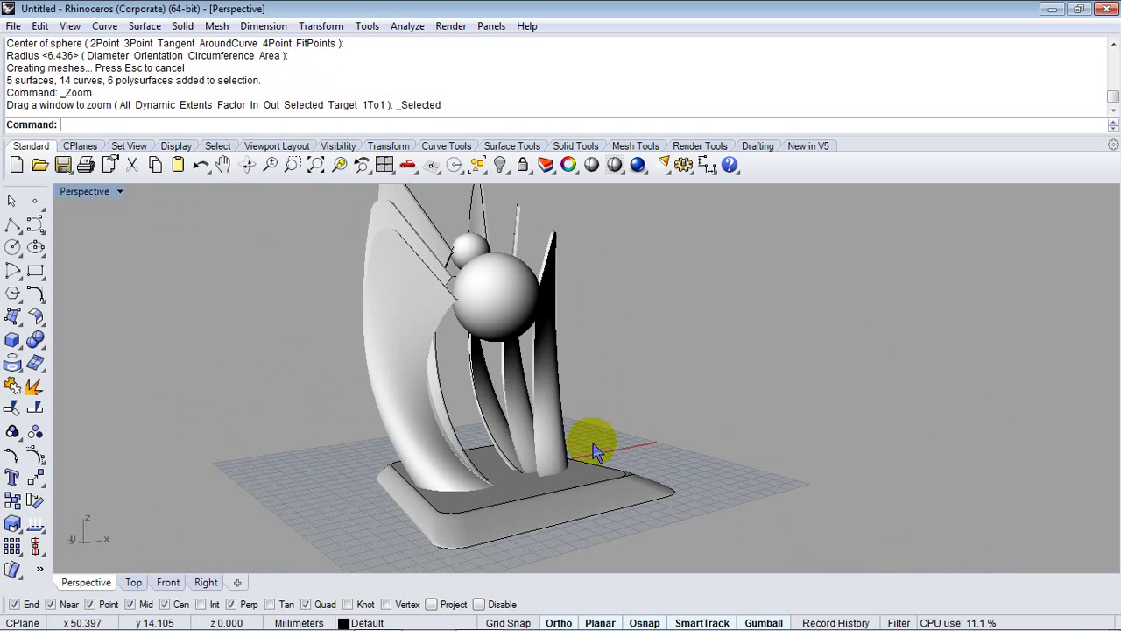
mouse_move(594, 451)
right_mouse_down()
mouse_move(679, 435)
mouse_move(536, 422)
mouse_move(551, 410)
mouse_move(552, 436)
right_mouse_up()
mouse_move(473, 435)
right_mouse_down()
mouse_move(587, 473)
mouse_move(551, 439)
right_mouse_up()
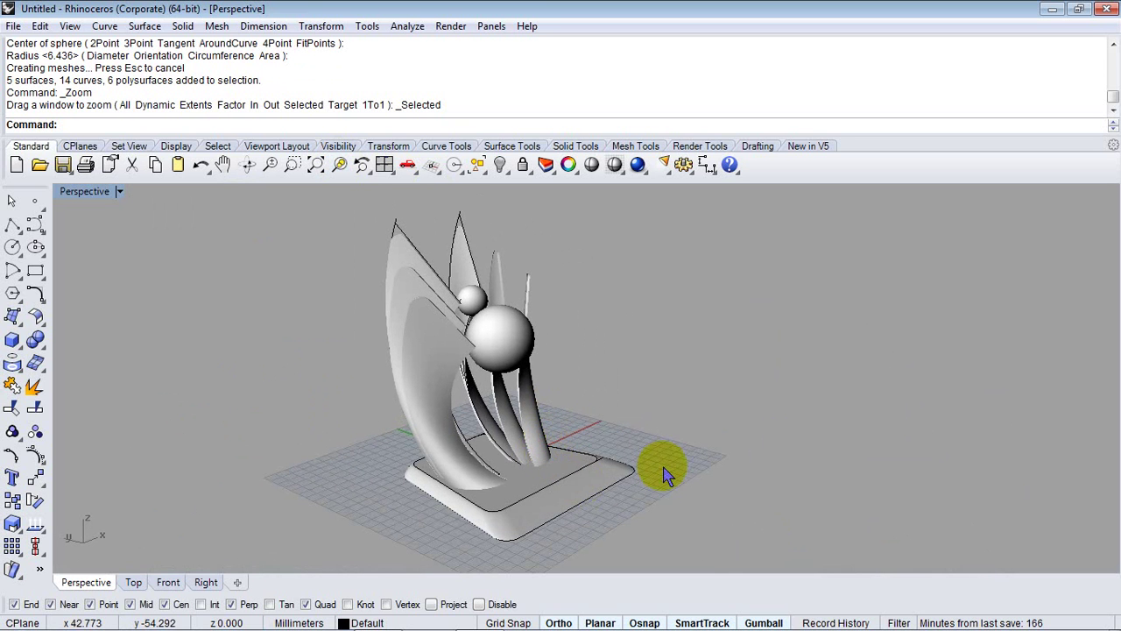
mouse_move(663, 470)
right_mouse_down()
mouse_move(423, 474)
mouse_move(514, 456)
right_mouse_up()
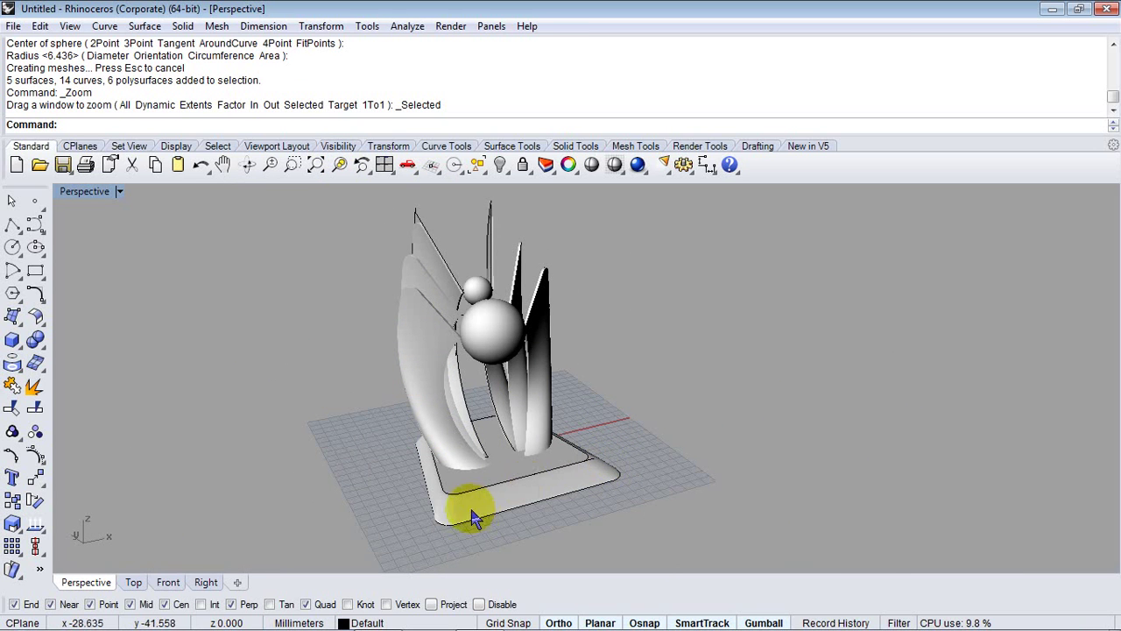
mouse_move(526, 487)
right_mouse_down()
mouse_move(625, 368)
mouse_move(641, 445)
mouse_move(531, 490)
mouse_move(635, 396)
mouse_move(635, 449)
mouse_move(661, 468)
mouse_move(587, 504)
right_mouse_up()
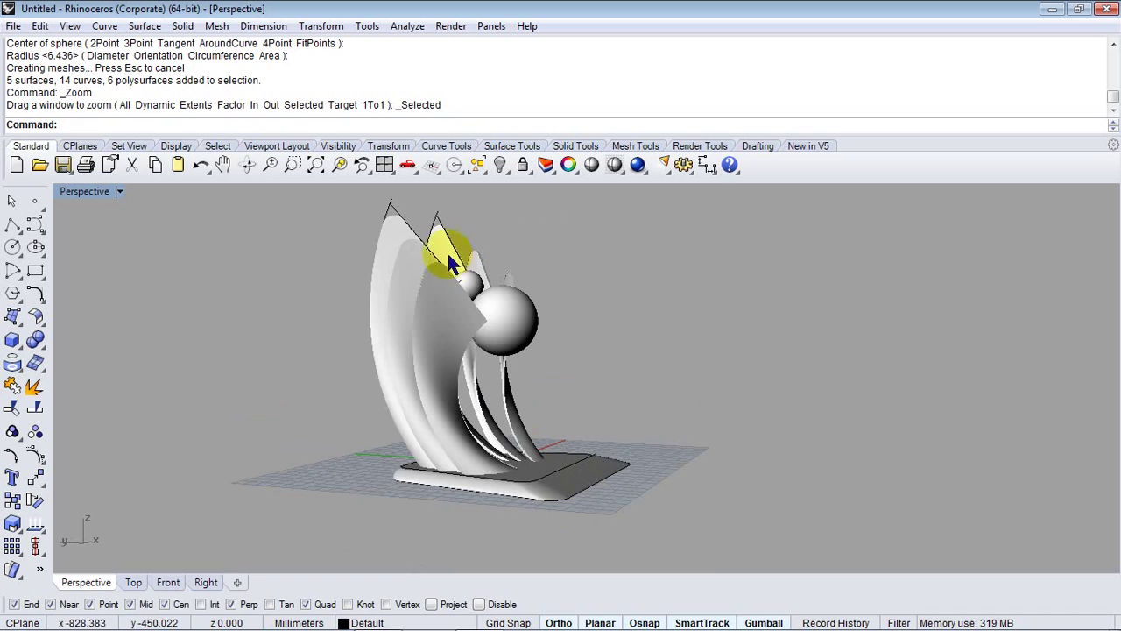
Step: Inspect the petals' contact with the base and the spheres' side profile in the Right view, and return to the Perspective view
left_click(206, 582)
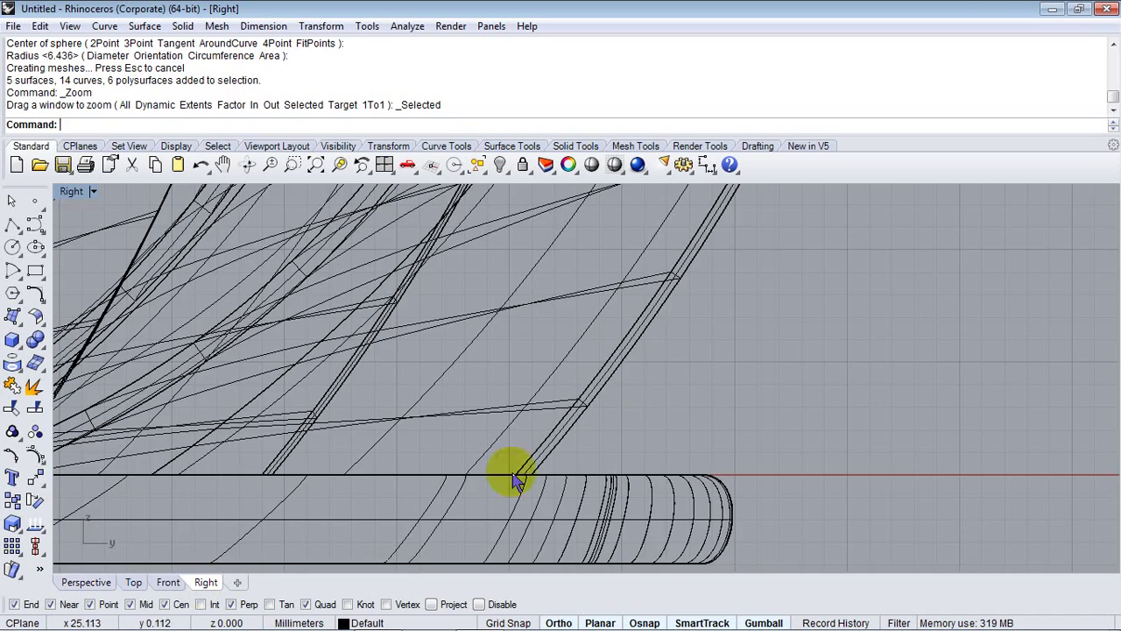
scroll(508, 482, "up", 5)
scroll(499, 498, "down", 6)
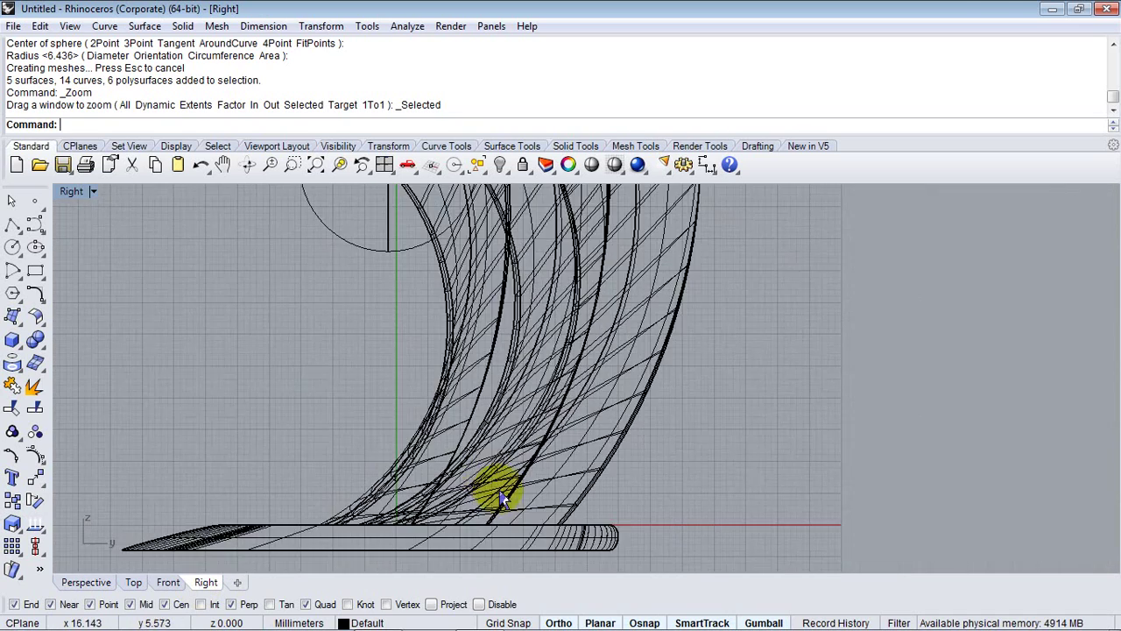
right_click_drag(413, 421, 516, 260)
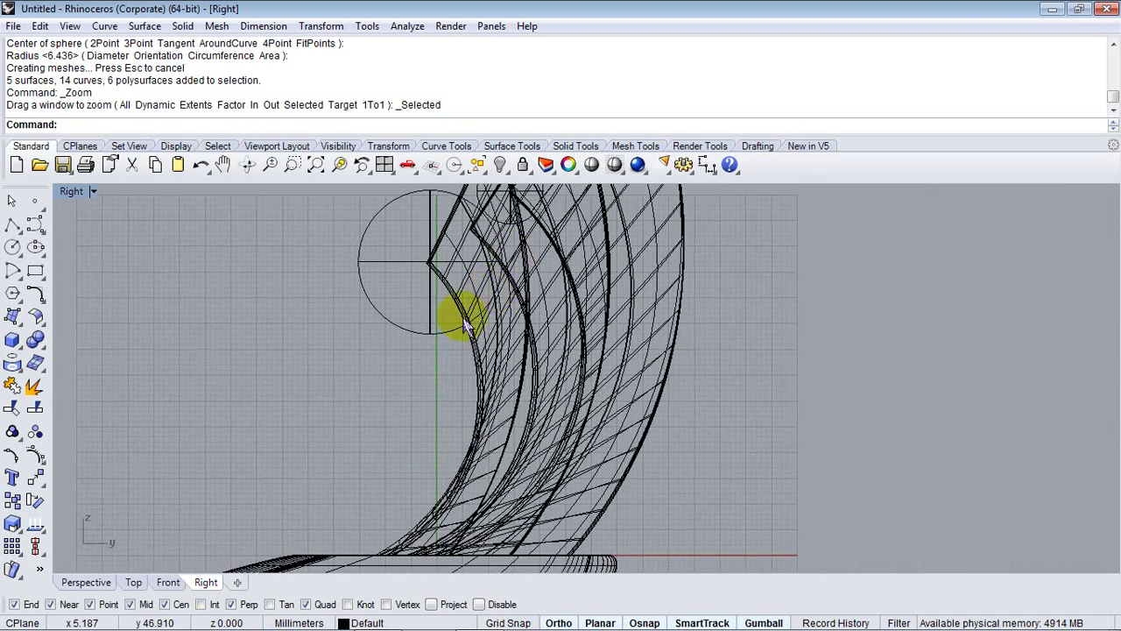
scroll(465, 317, "down", 4)
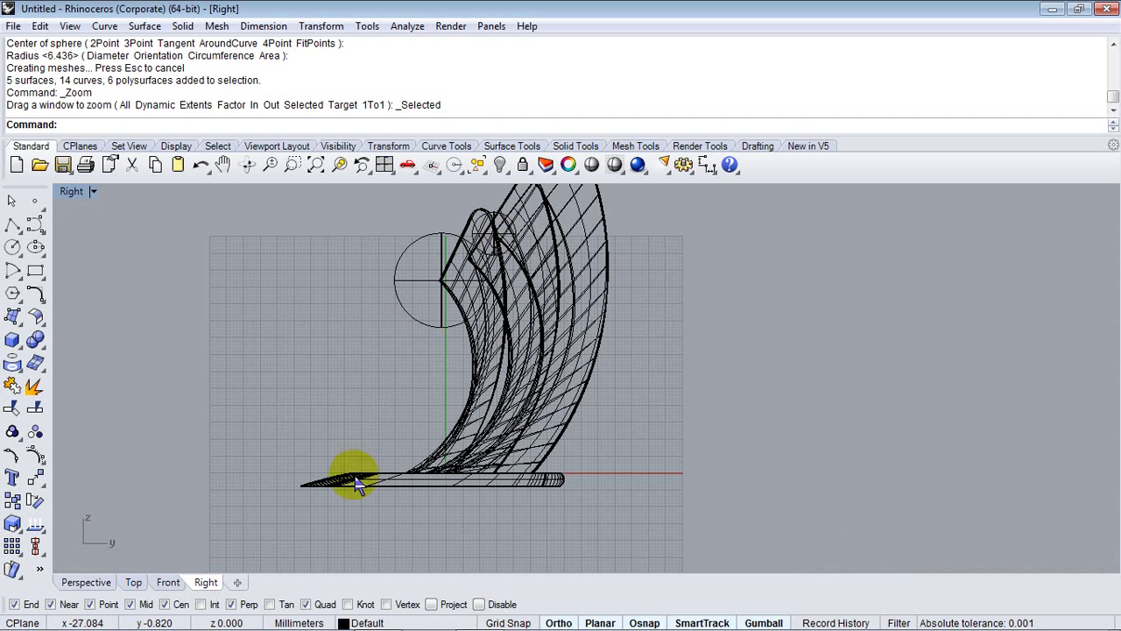
right_click_drag(447, 415, 430, 430)
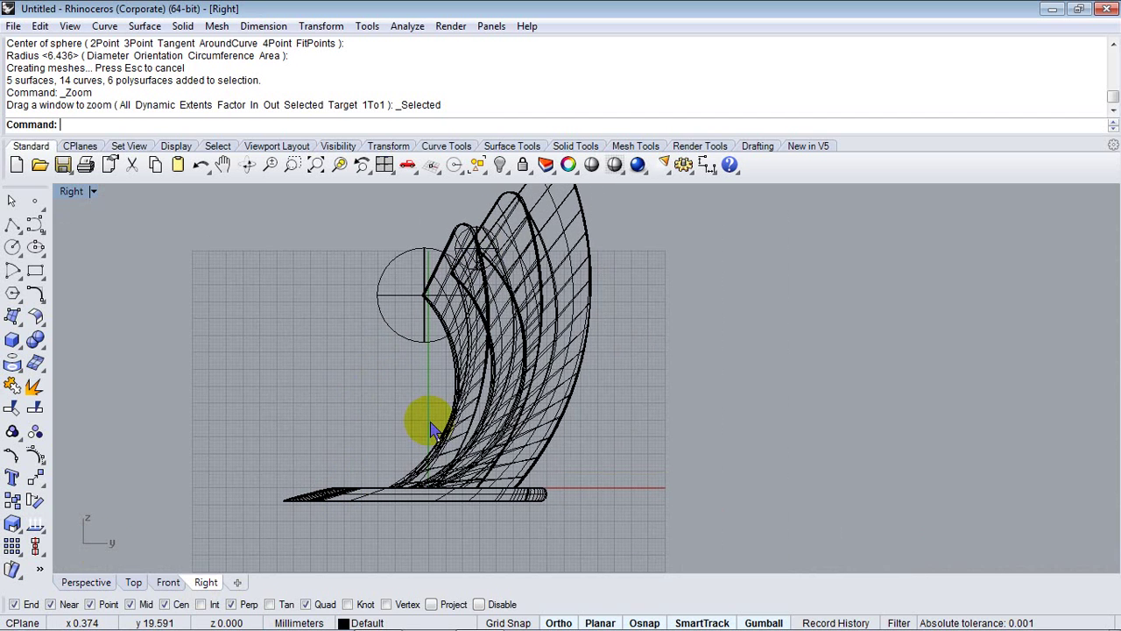
right_click(98, 577)
right_click_drag(486, 385, 453, 413)
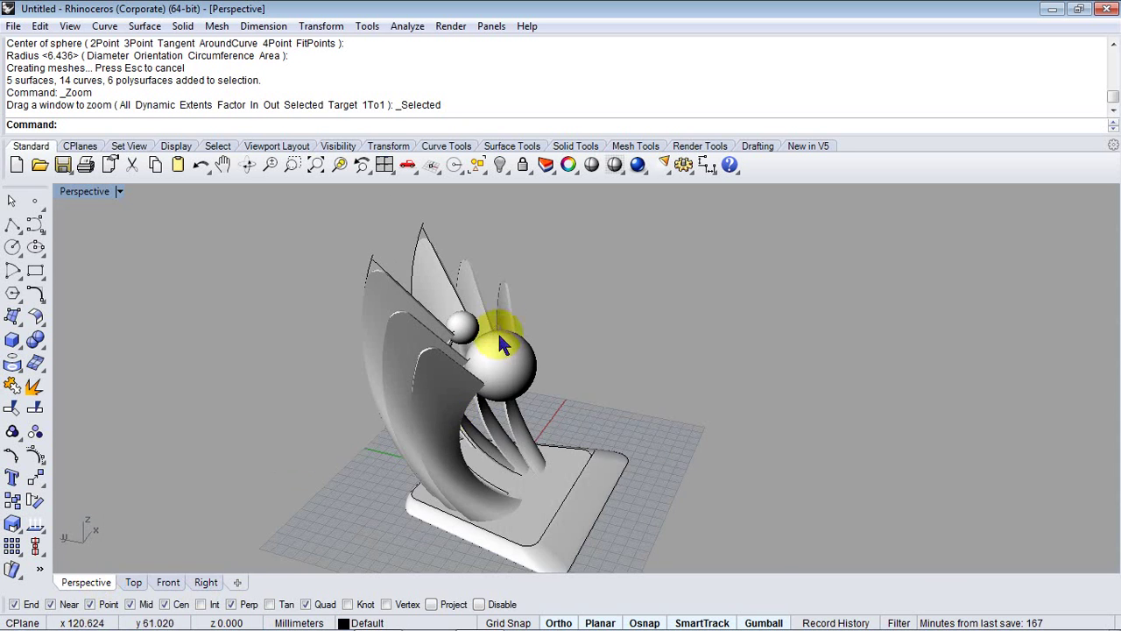
Step: Start an arc with the StartPoint option at the small sphere's center and end it at the midpoint of the base top's front edge
scroll(497, 331, "up", 5)
key("Return")
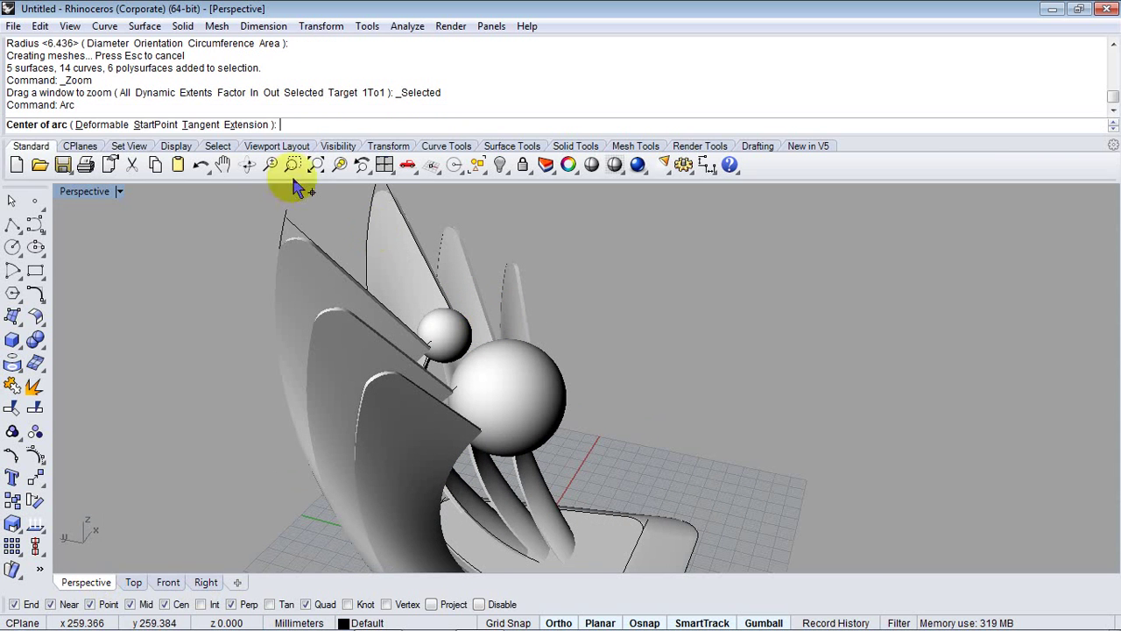
left_click(154, 125)
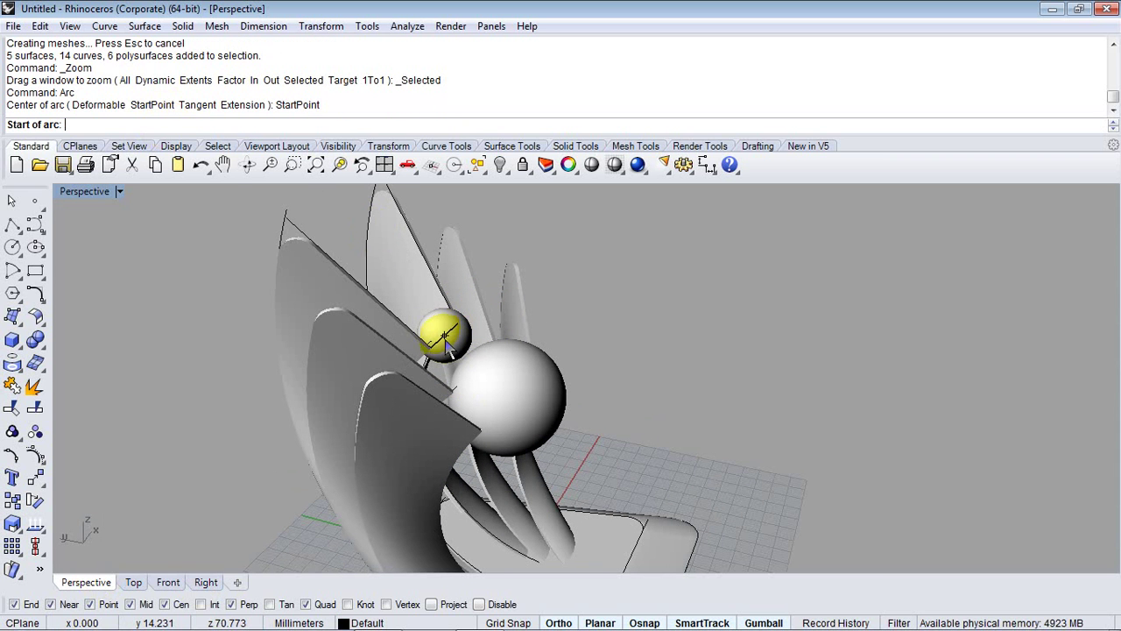
right_click_drag(445, 342, 408, 277)
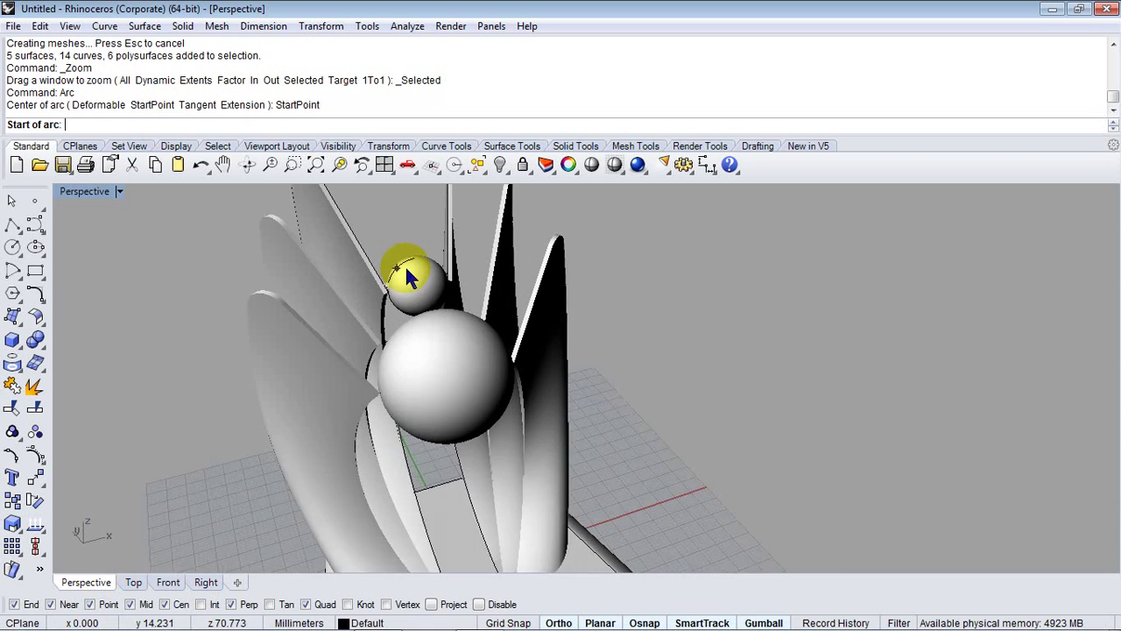
scroll(406, 268, "up", 4)
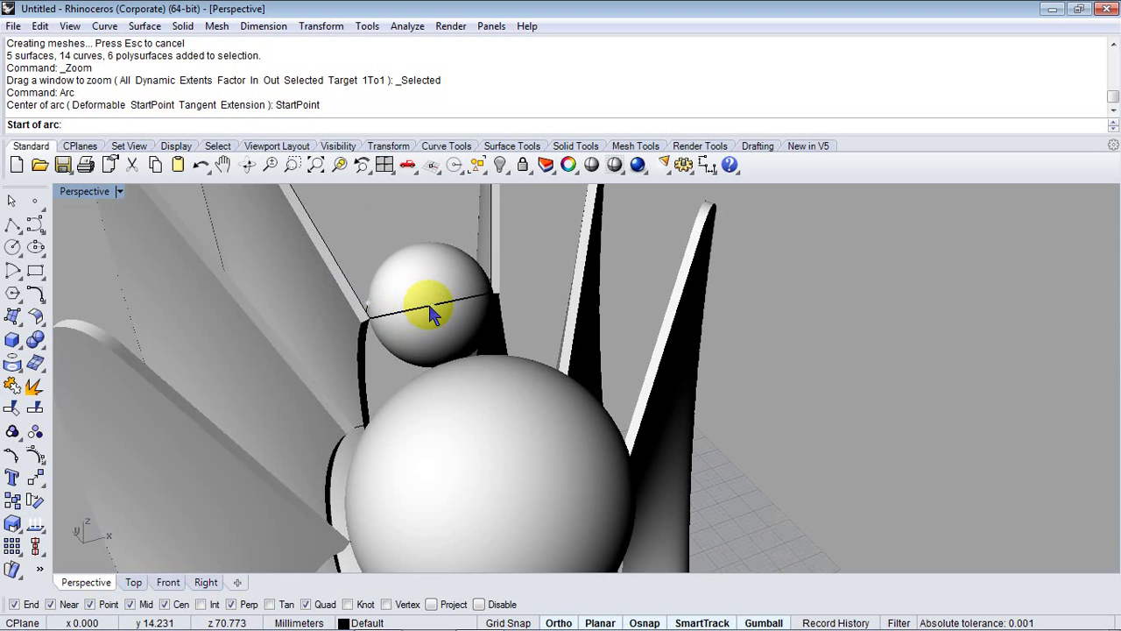
left_click(432, 316)
scroll(513, 289, "down", 8)
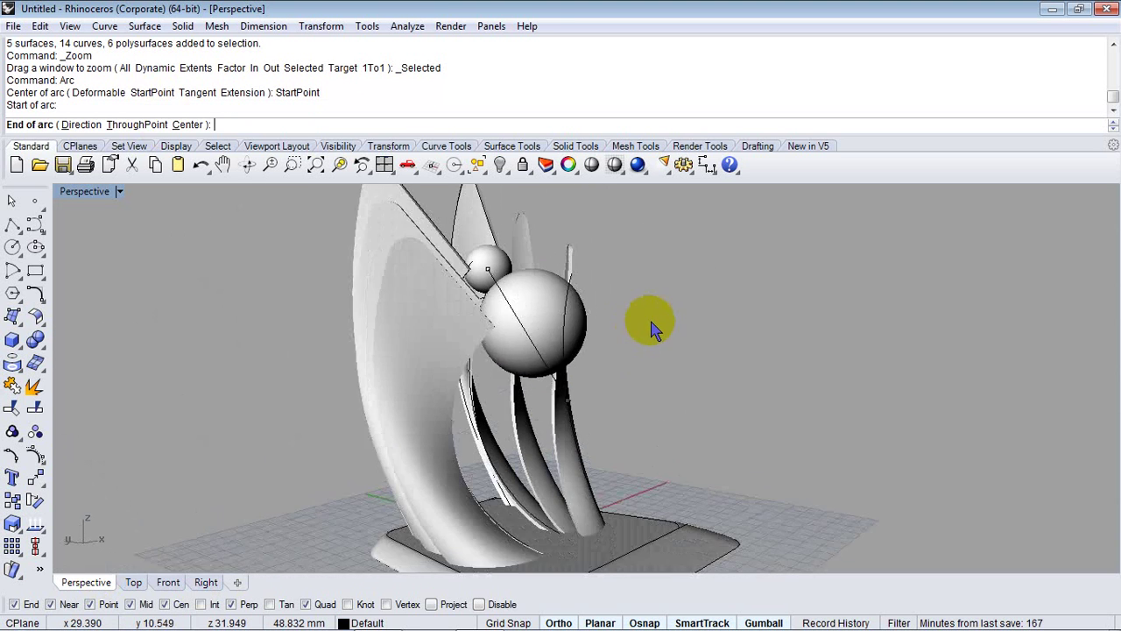
right_click_drag(651, 327, 658, 388)
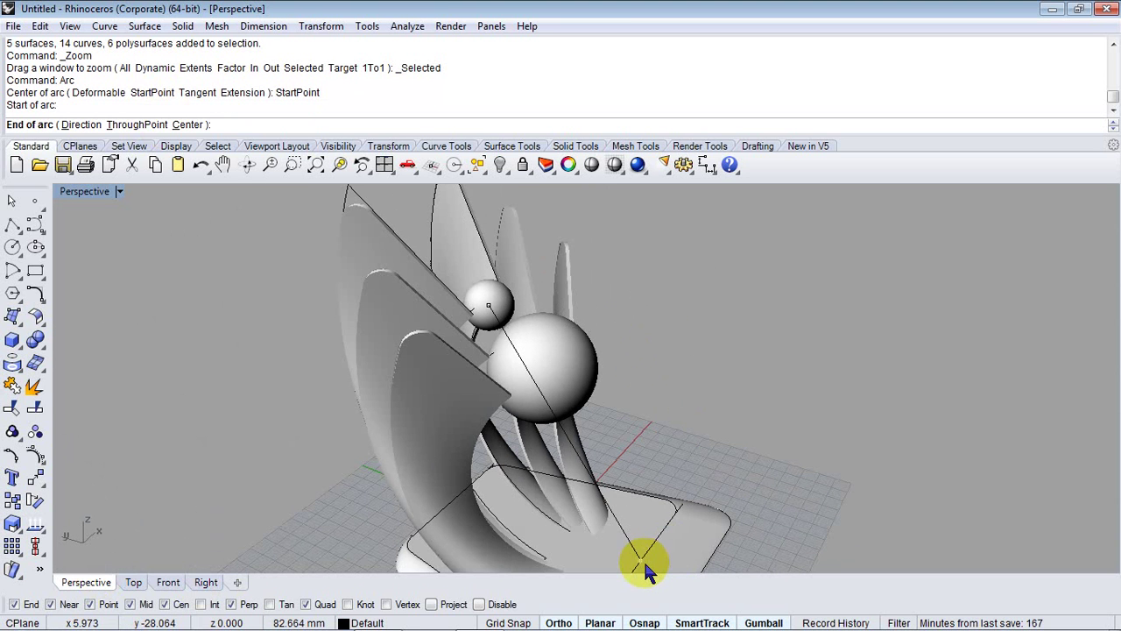
right_click_drag(644, 570, 626, 443)
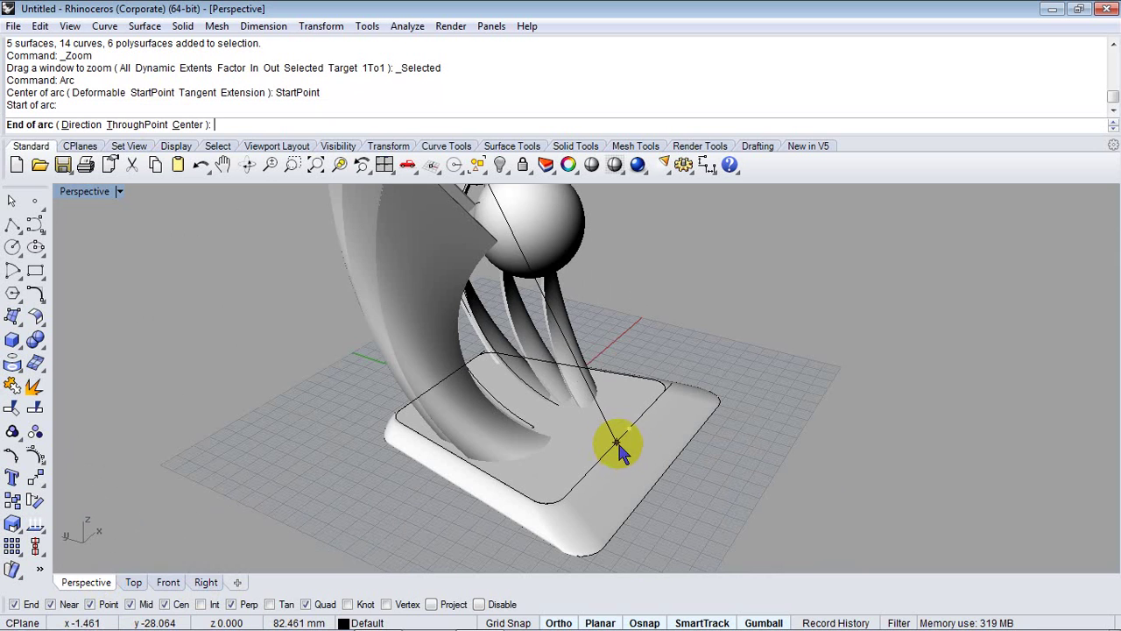
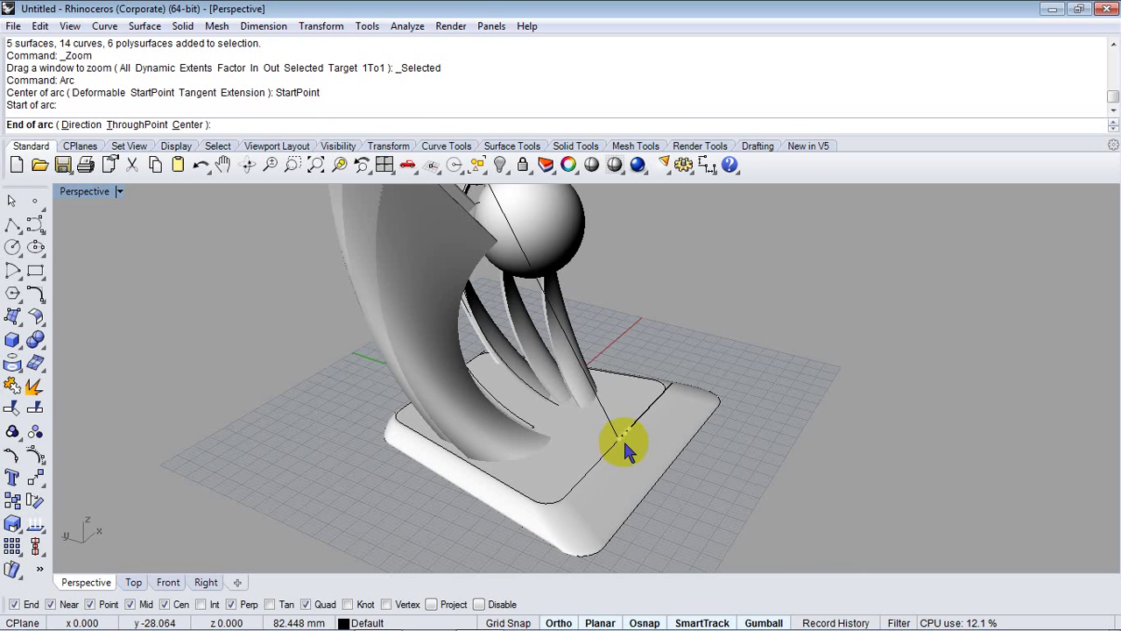
left_click(625, 447)
Step: Finish the arc in the Right view by passing it through the large sphere's center
right_click_drag(776, 446, 408, 388)
left_click(206, 583)
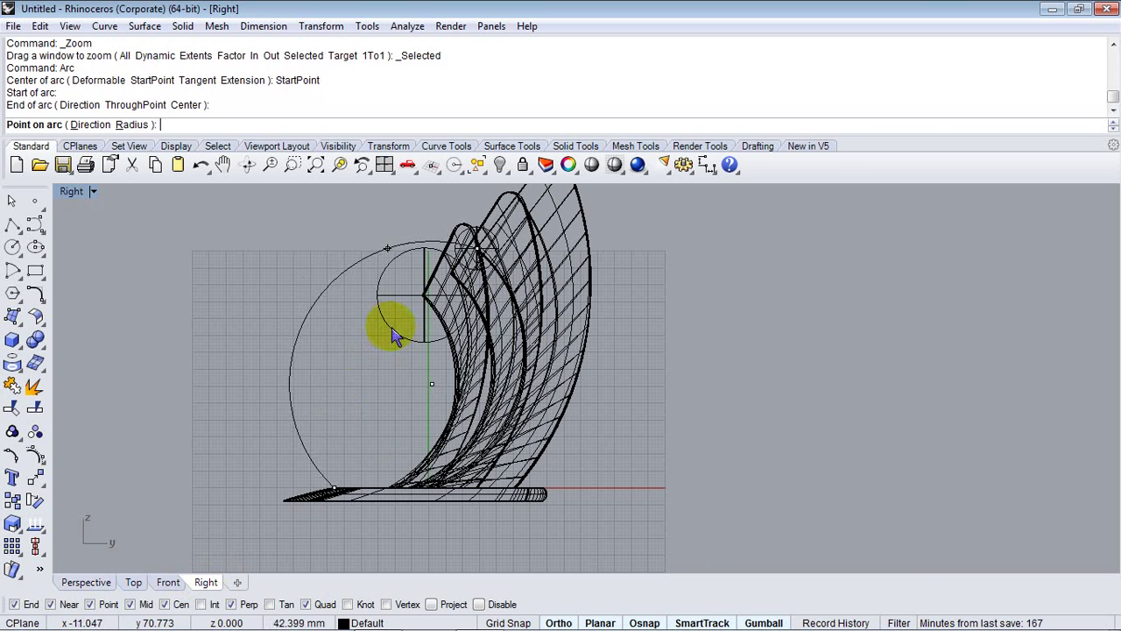
scroll(408, 340, "up", 3)
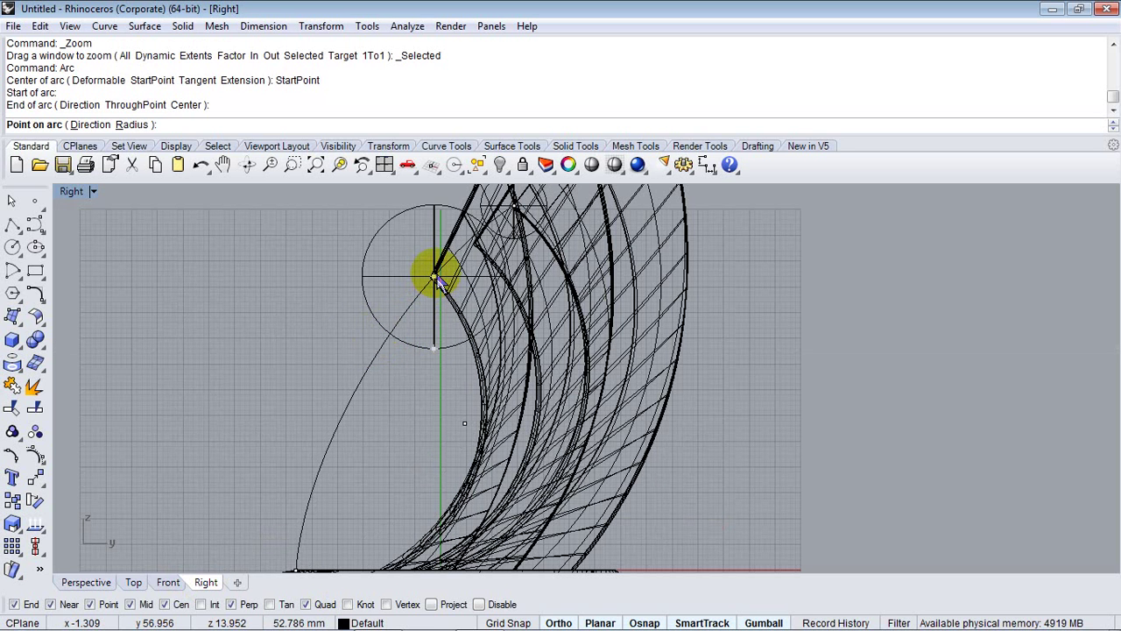
scroll(435, 278, "up", 8)
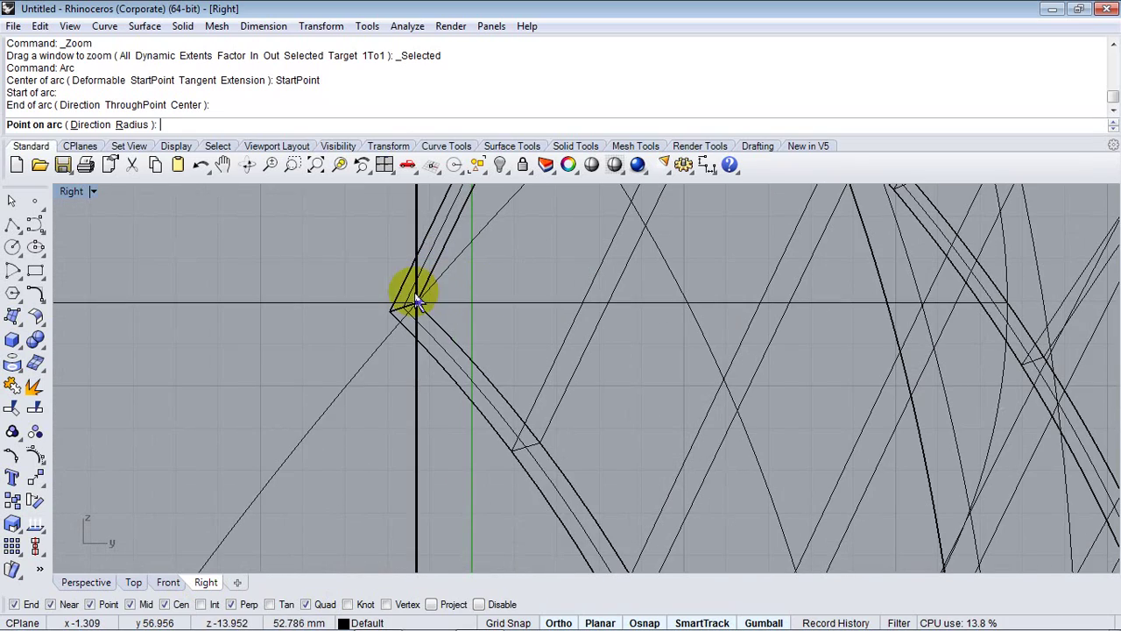
left_click(418, 300)
scroll(556, 368, "down", 4)
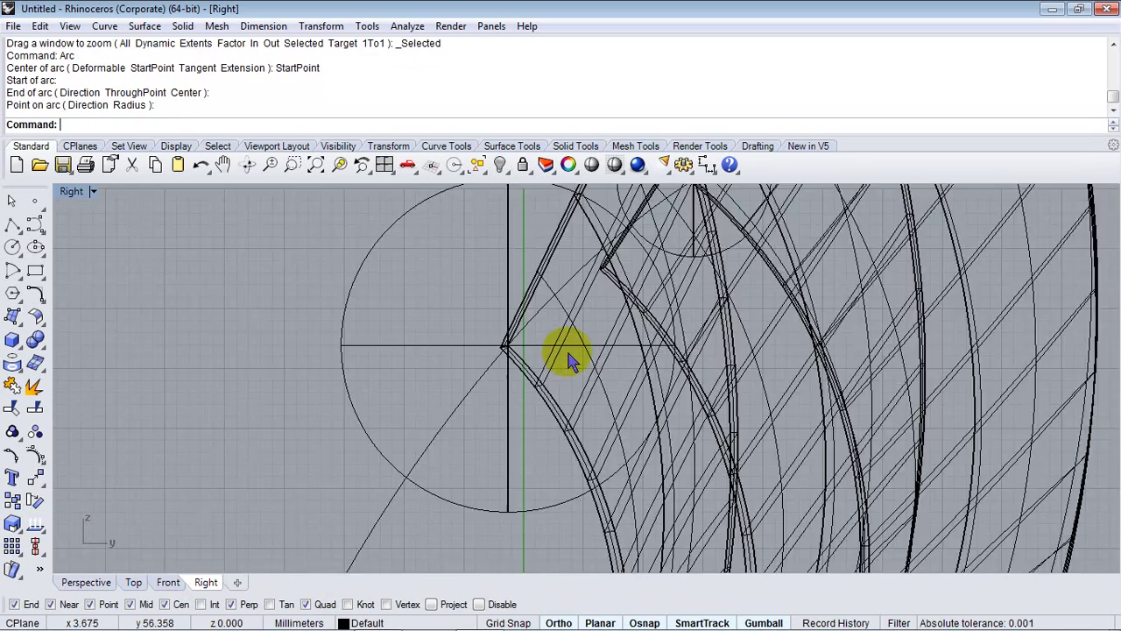
scroll(571, 363, "down", 5)
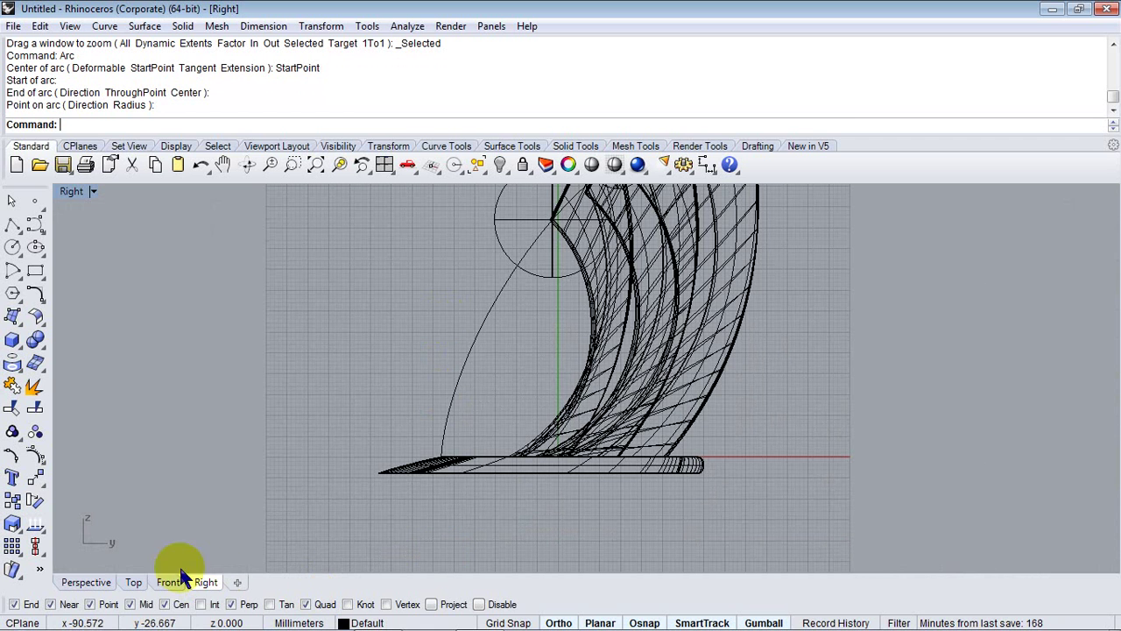
Step: Delete the arc just drawn between the small sphere's center and the base
left_click(103, 583)
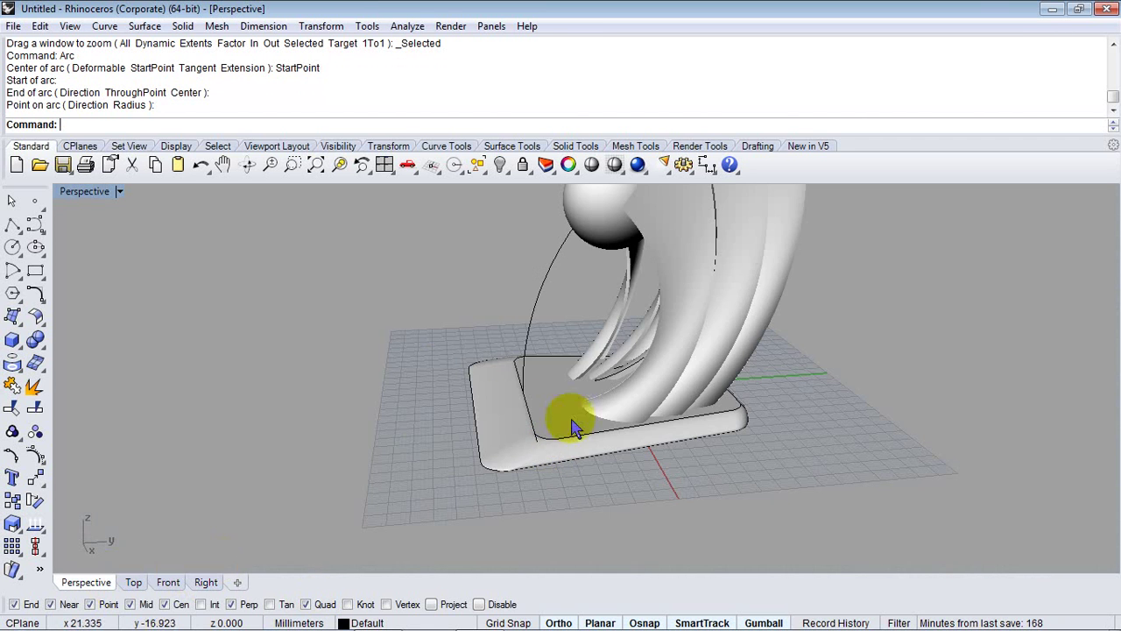
mouse_move(571, 420)
right_mouse_down()
mouse_move(581, 362)
mouse_move(766, 345)
mouse_move(732, 530)
mouse_move(672, 451)
mouse_move(556, 395)
mouse_move(520, 293)
right_mouse_up()
left_click(522, 292)
mouse_move(456, 322)
right_mouse_down()
mouse_move(832, 362)
mouse_move(485, 389)
mouse_move(429, 244)
mouse_move(506, 348)
right_mouse_up()
key("Delete")
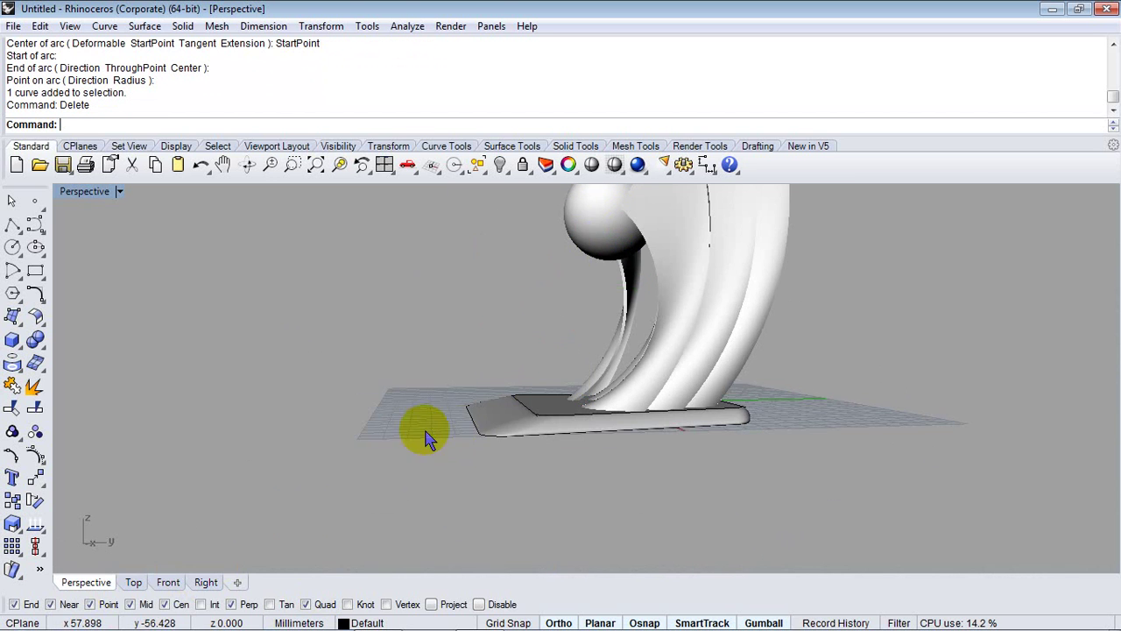
Step: Start a new arc with the StartPoint option at the small sphere's center
mouse_move(420, 437)
right_mouse_down()
mouse_move(670, 317)
mouse_move(718, 442)
right_mouse_up()
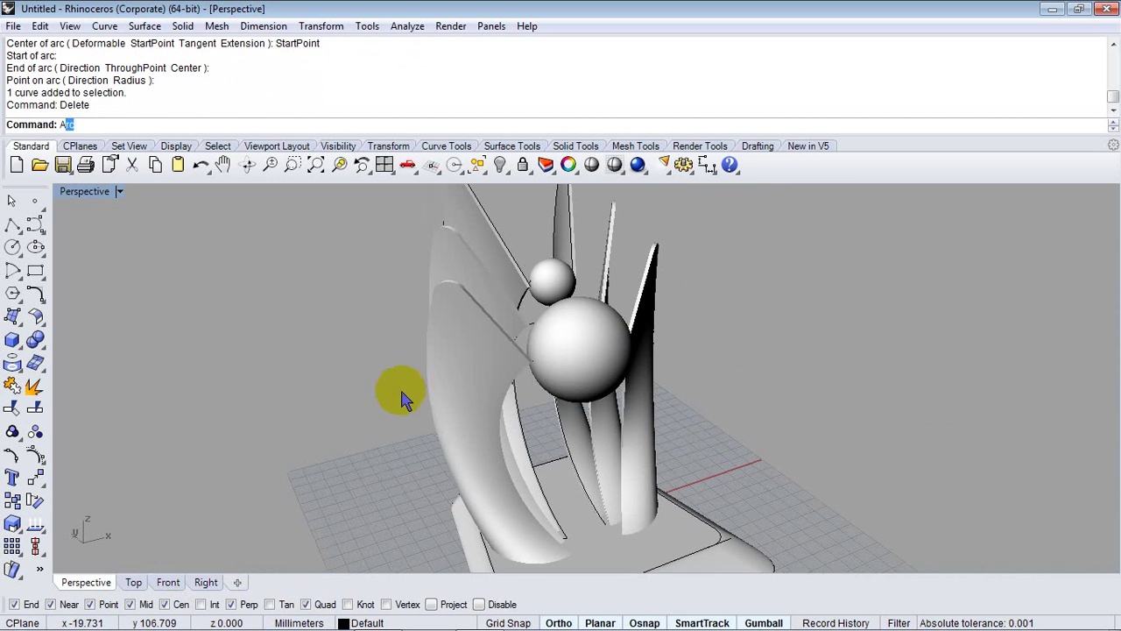
key("Return")
left_click(162, 125)
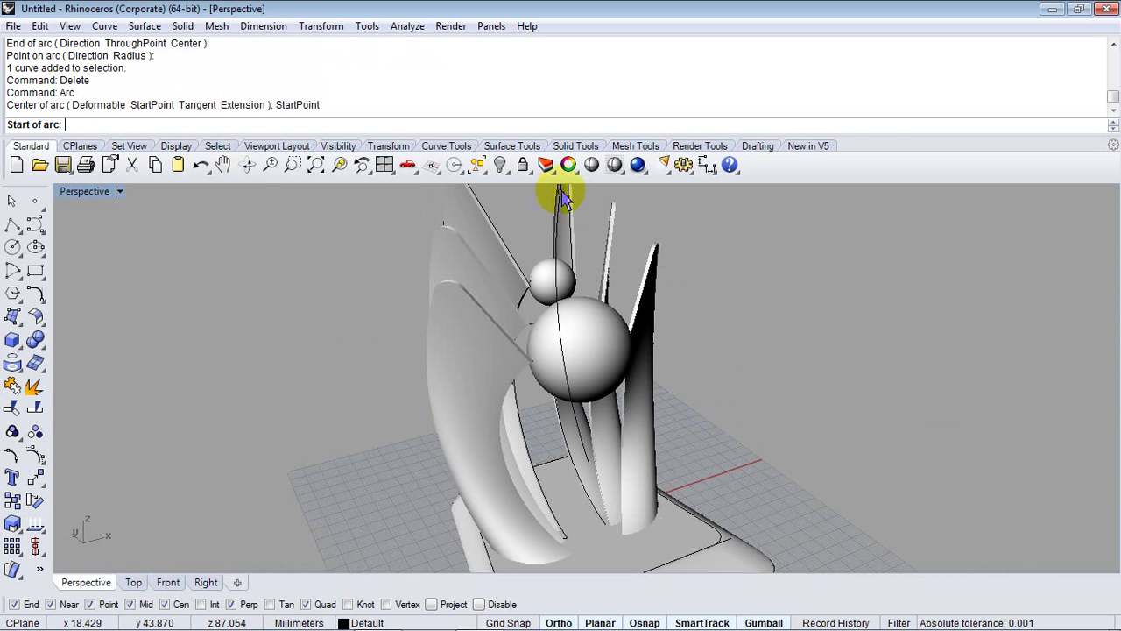
scroll(576, 263, "up", 5)
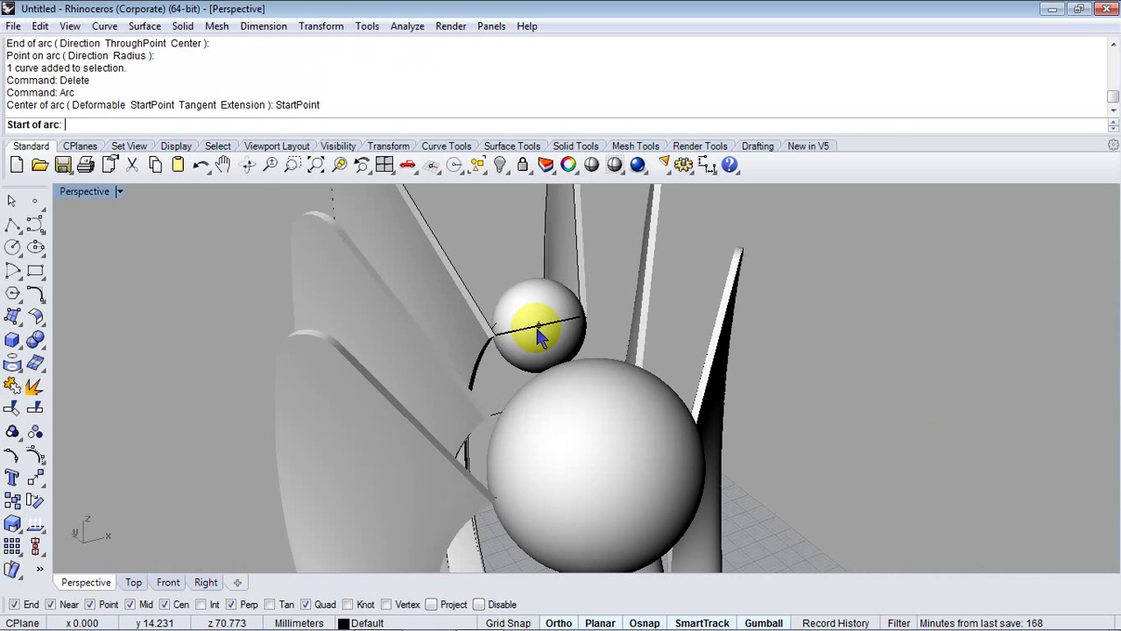
left_click(538, 333)
Step: Turn off the Quad and Point object snaps and end the arc at the midpoint of the base top's front edge
right_click_drag(663, 438, 471, 495)
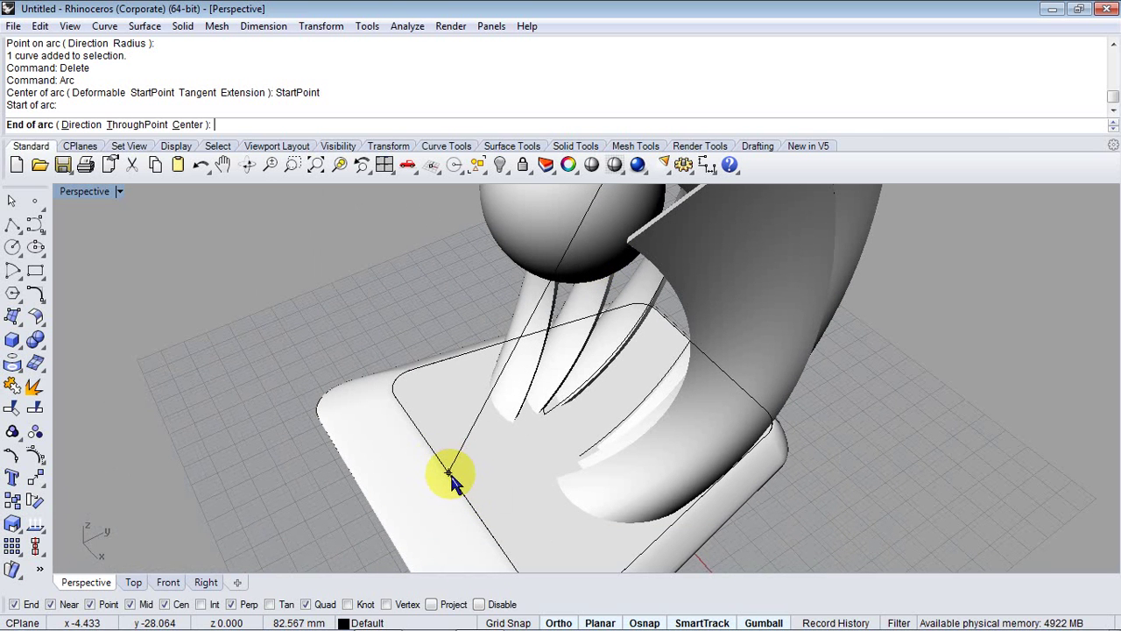
right_click_drag(477, 515, 536, 466)
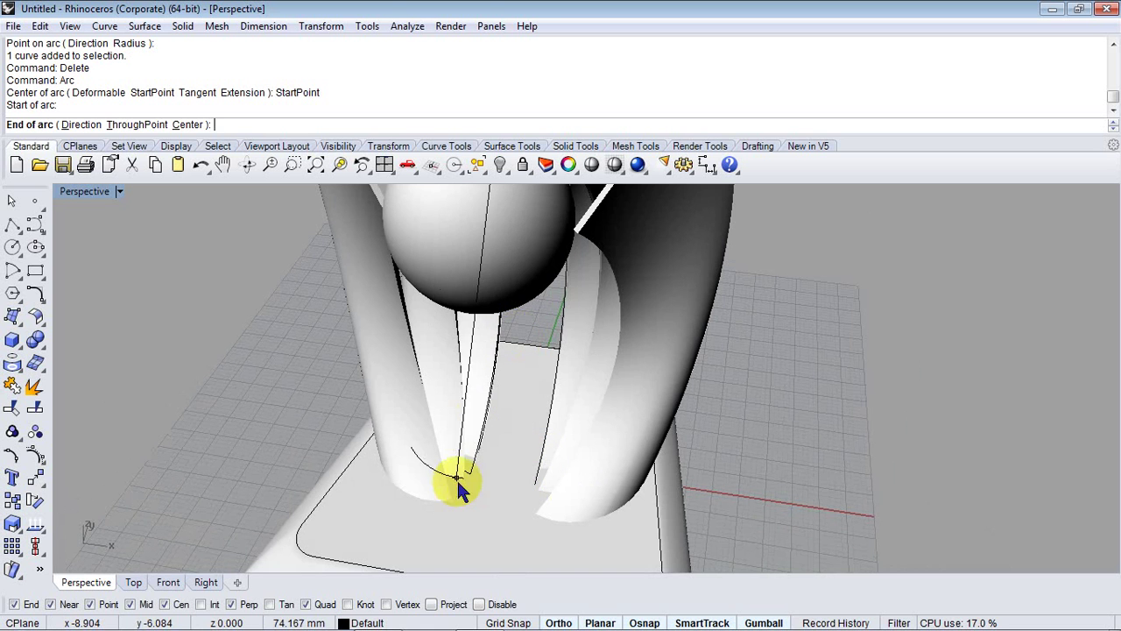
right_click_drag(496, 510, 457, 515)
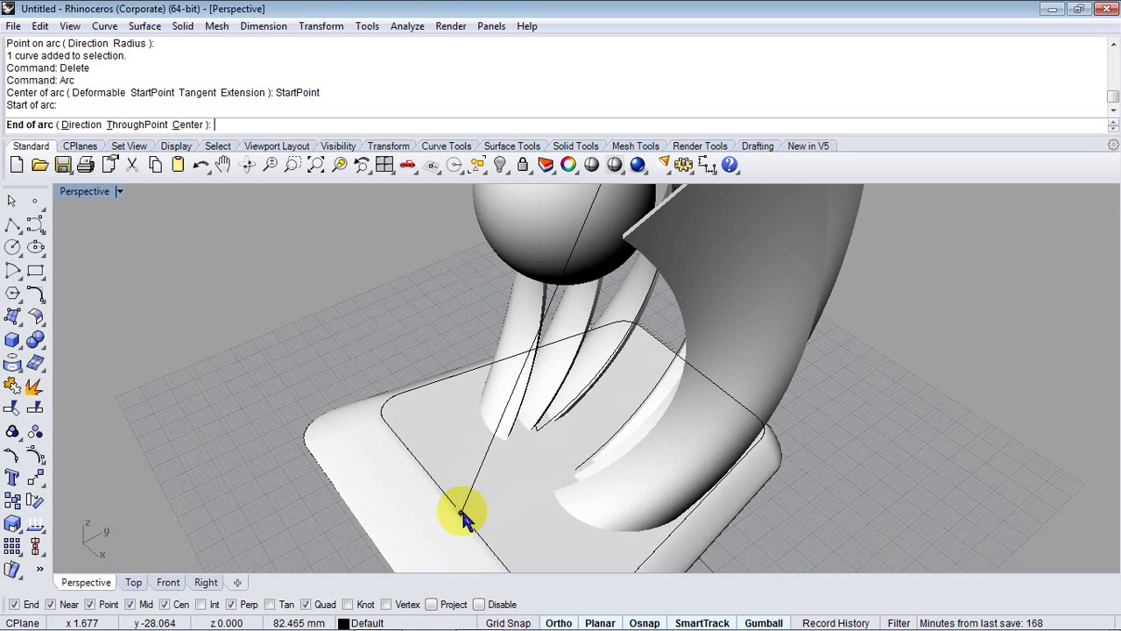
left_click(306, 605)
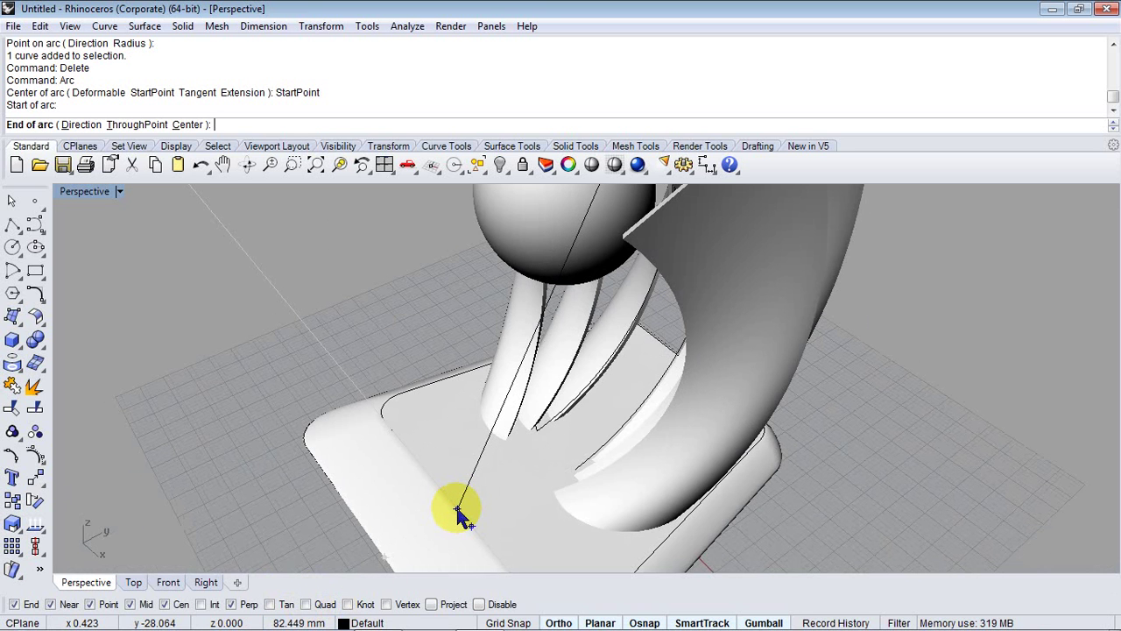
right_click_drag(462, 517, 544, 490)
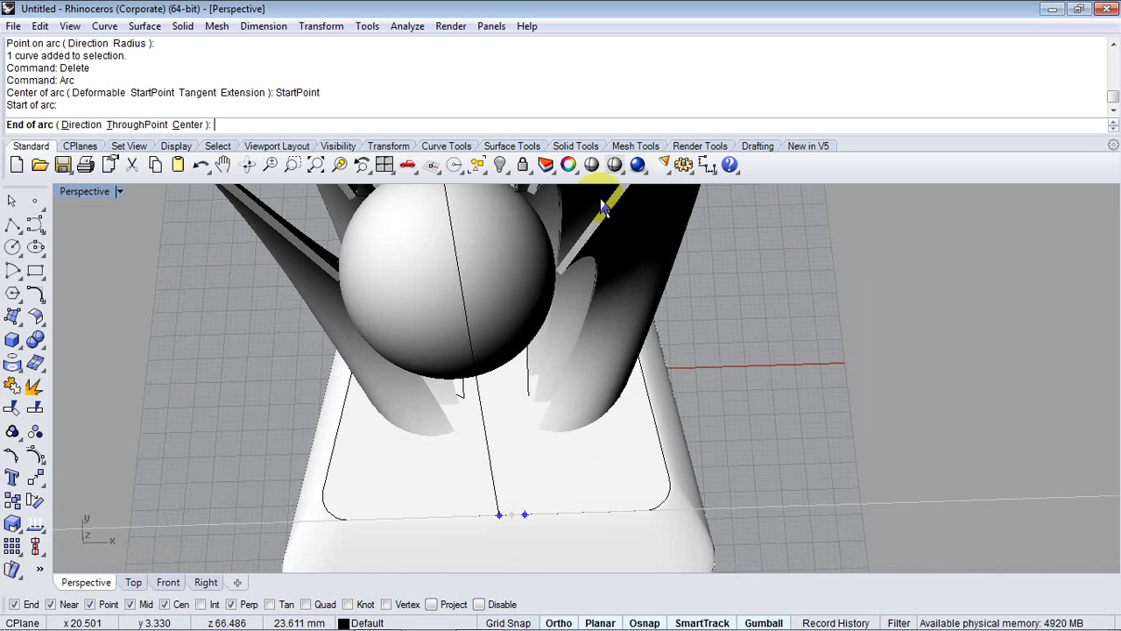
right_click_drag(475, 366, 537, 480)
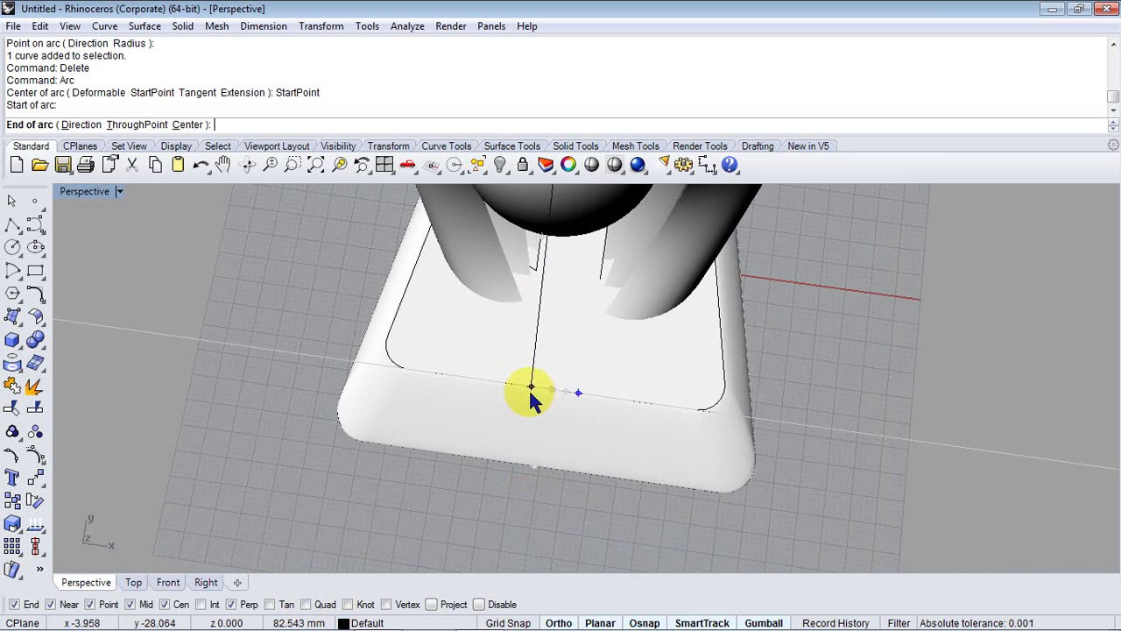
right_click_drag(538, 392, 413, 359)
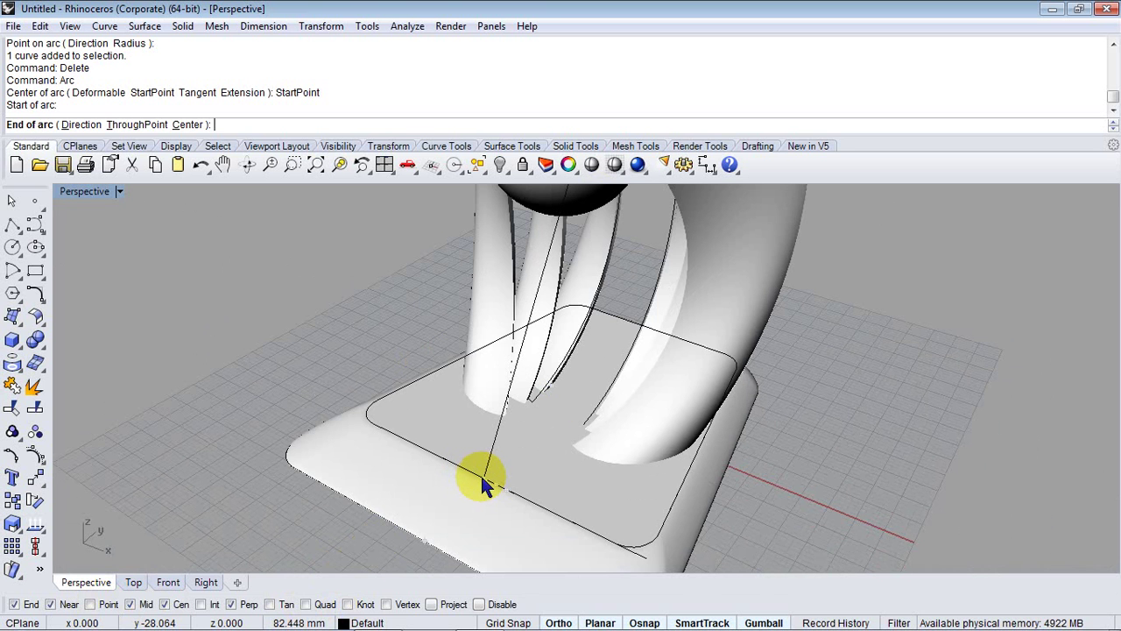
right_click_drag(488, 486, 491, 487)
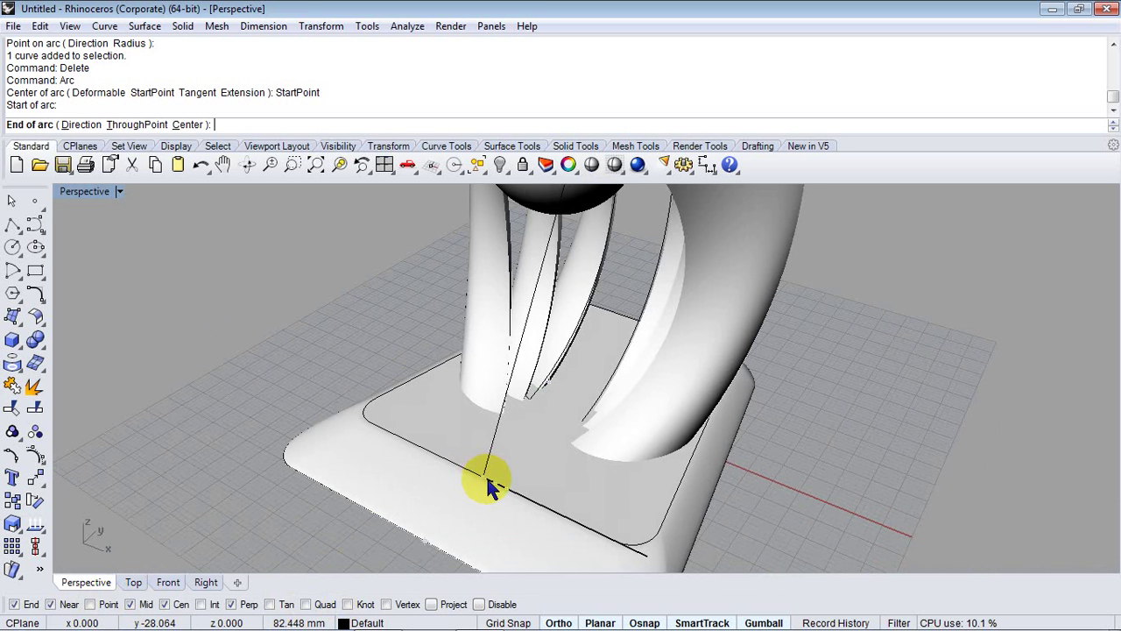
left_click(488, 484)
Step: Turn Ortho off, finish the arc in the Right view with a gentle forward bulge through the large sphere, and return to Perspective
right_click_drag(459, 430, 413, 536)
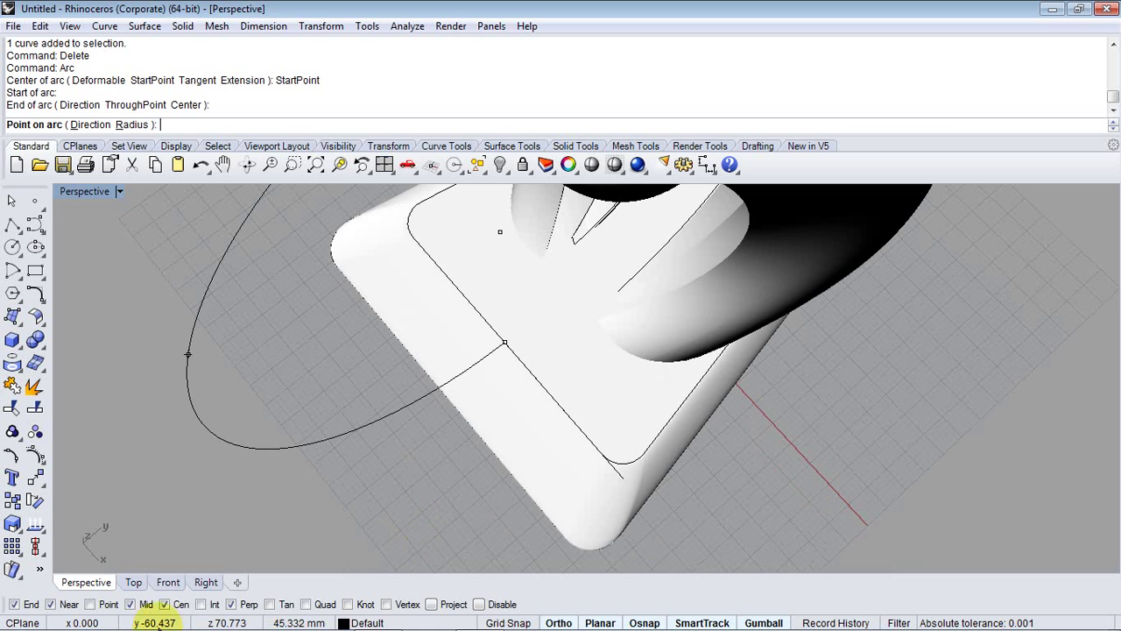
left_click(134, 582)
scroll(451, 377, "down", 3)
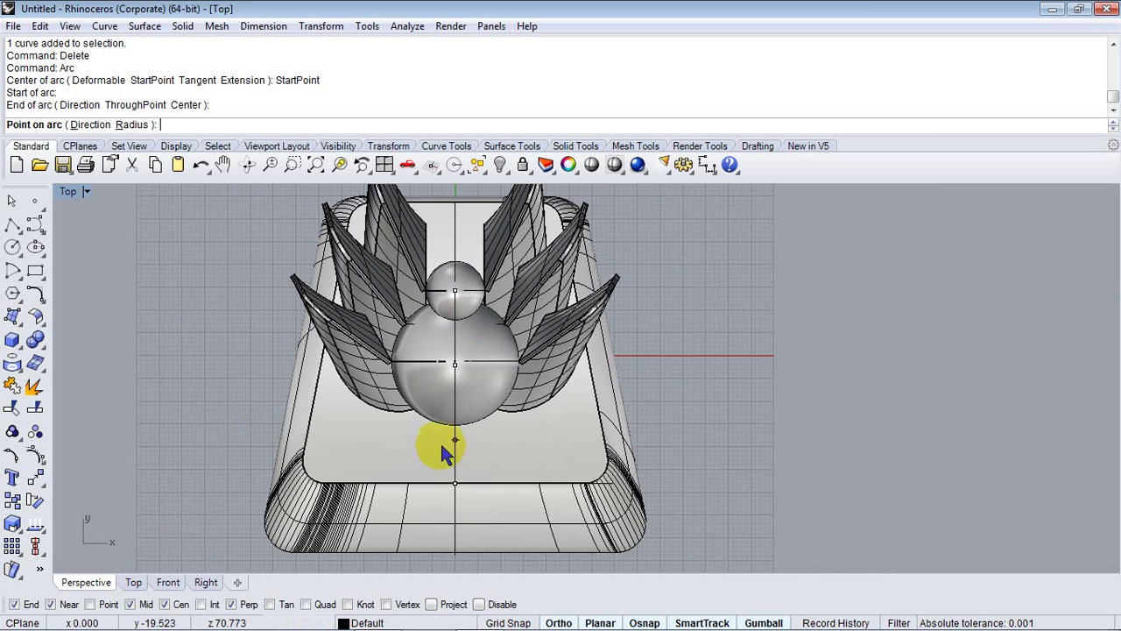
left_click(206, 583)
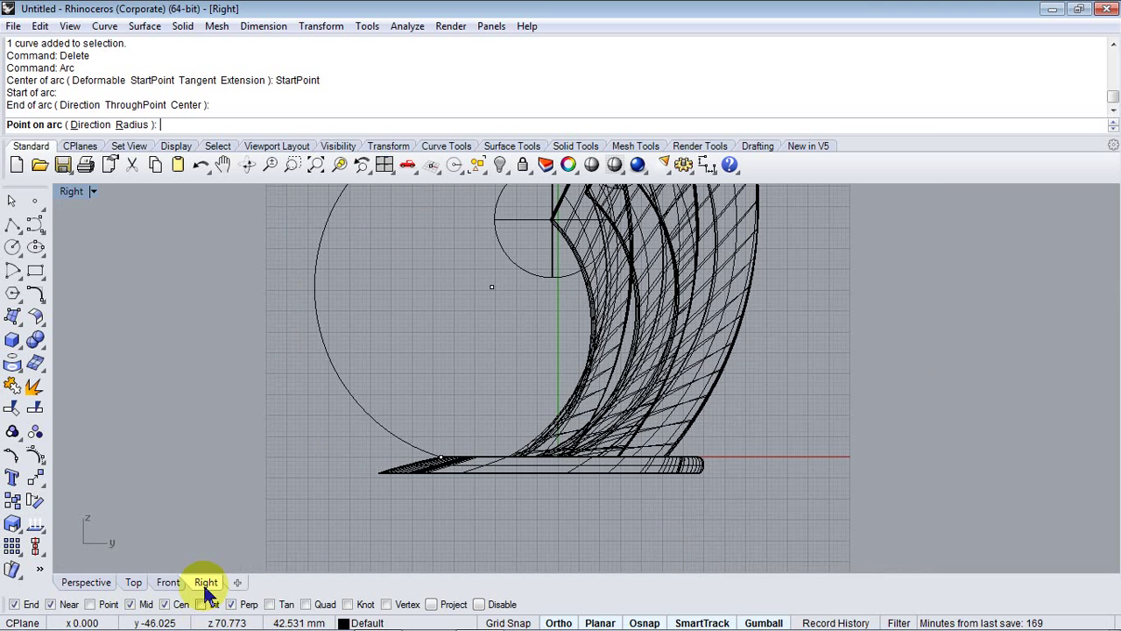
right_click_drag(470, 315, 415, 391)
scroll(438, 363, "up", 2)
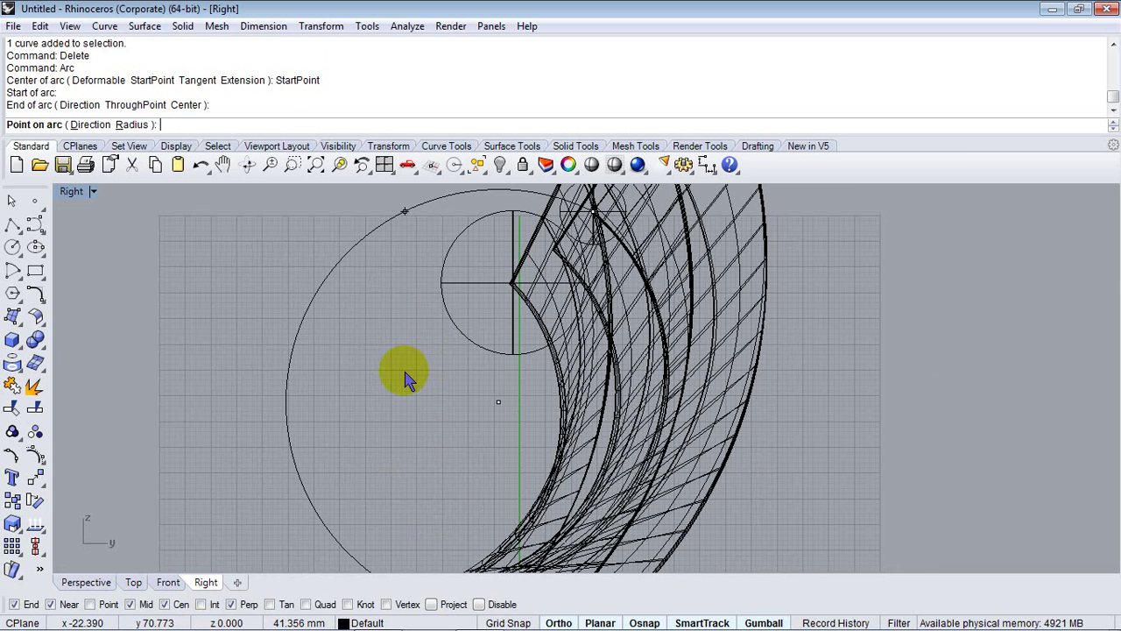
key("F8")
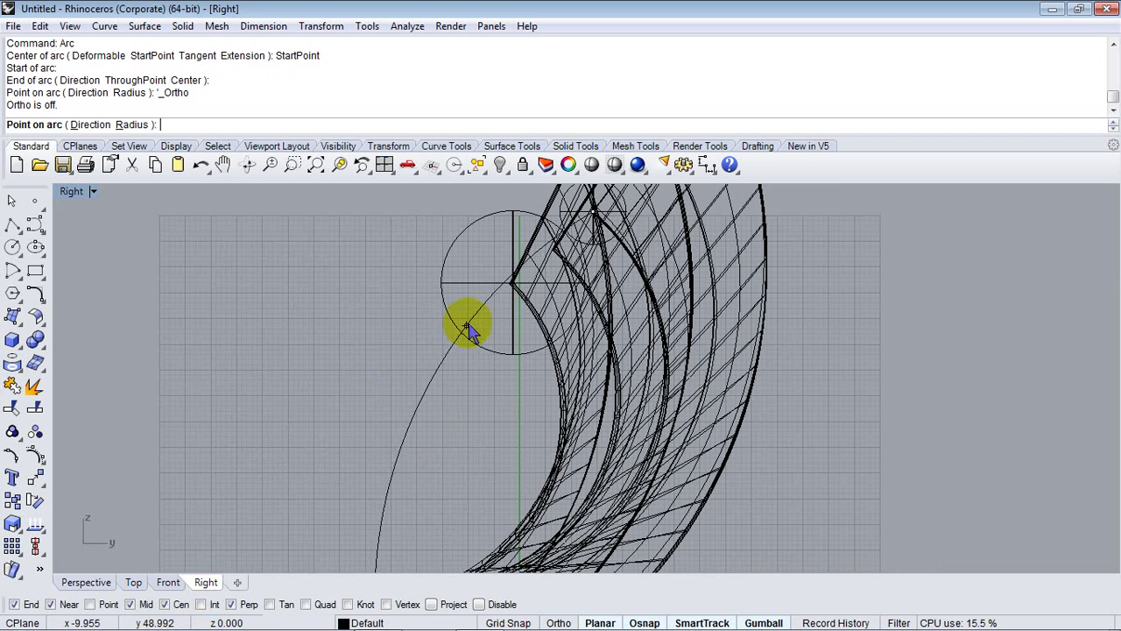
key("Return")
left_click(435, 400)
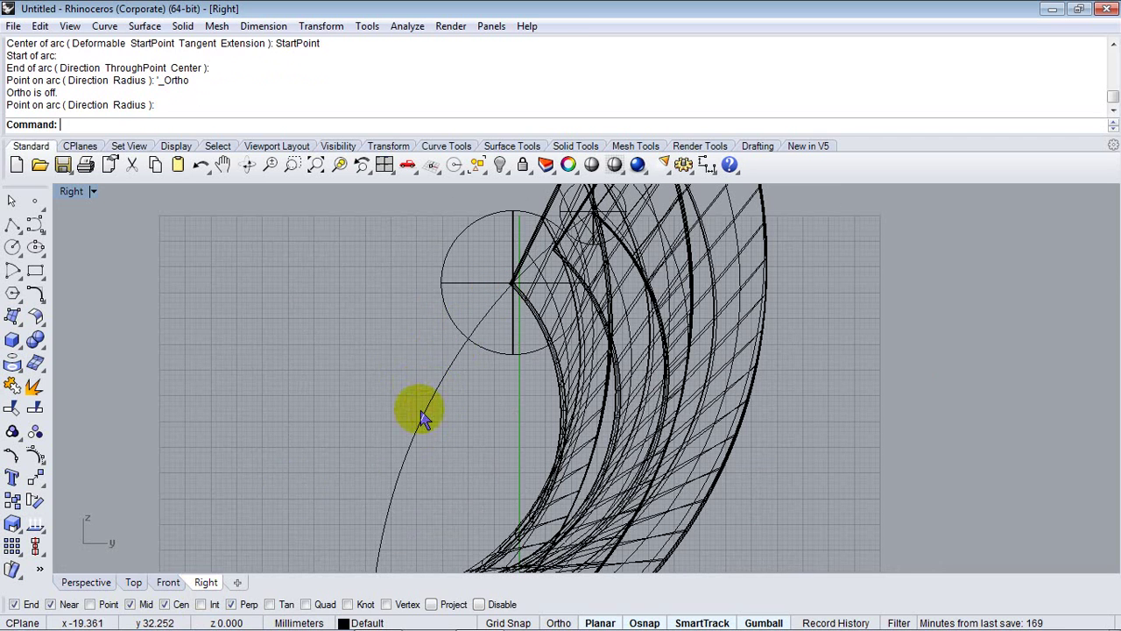
left_click(104, 585)
mouse_move(484, 393)
right_mouse_down()
mouse_move(719, 253)
mouse_move(600, 276)
mouse_move(581, 360)
mouse_move(509, 438)
mouse_move(356, 427)
mouse_move(183, 380)
mouse_move(810, 368)
mouse_move(406, 440)
mouse_move(458, 413)
mouse_move(555, 432)
right_mouse_up()
scroll(554, 432, "up", 5)
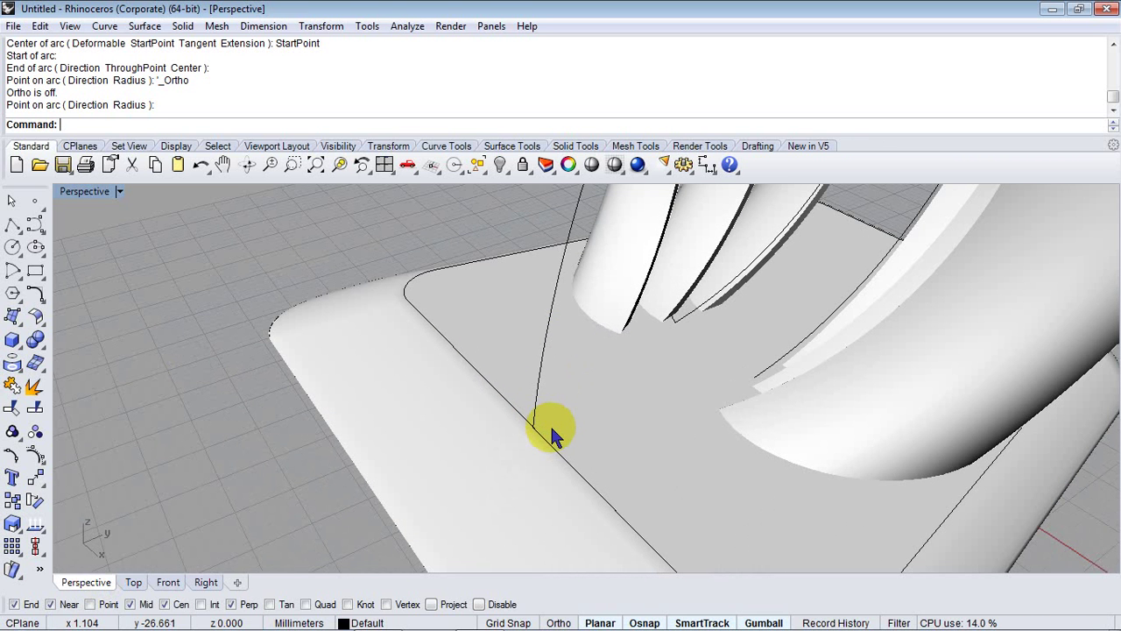
type("c")
key("Return")
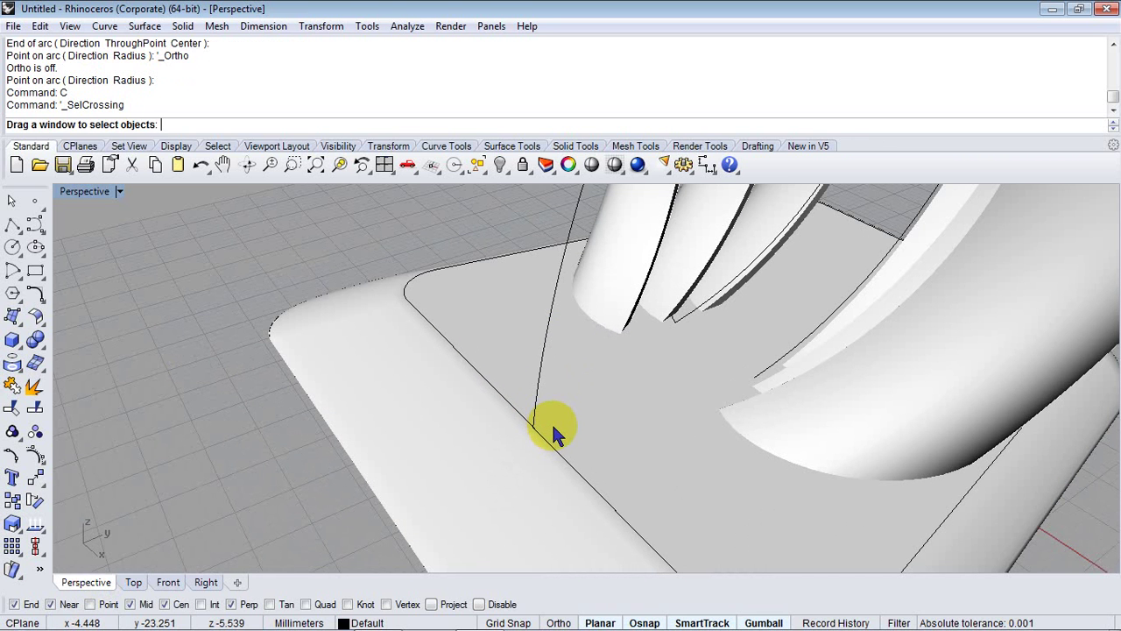
key("Escape")
Step: Draw a circle with a radius of about 5.7 mm centered on the arc's lower end at the base's front edge
type("c")
key("Return")
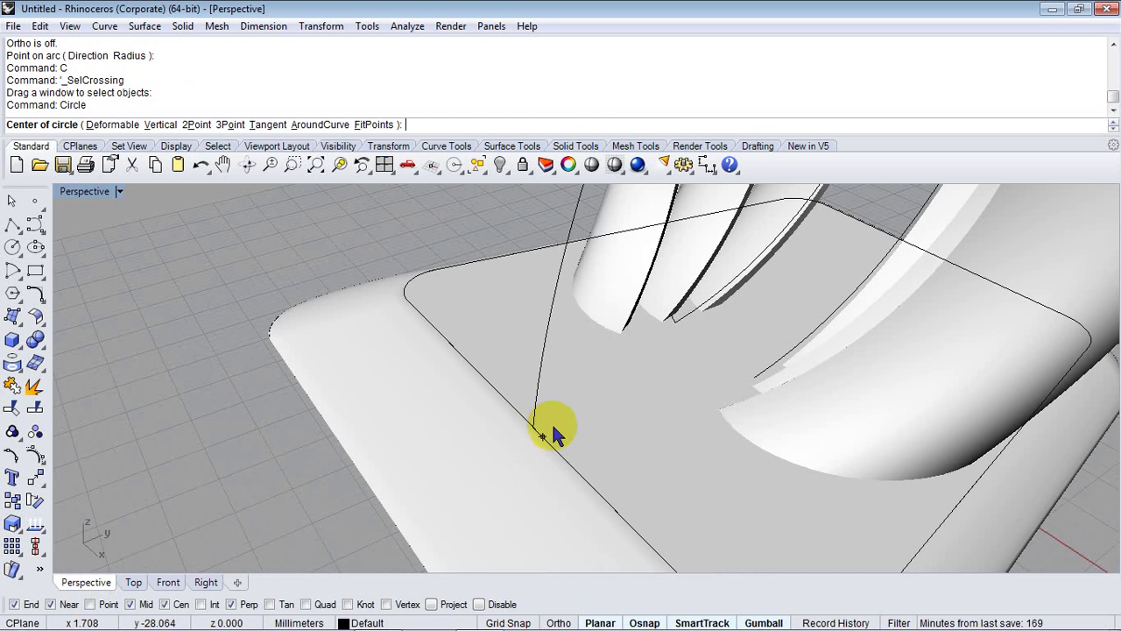
scroll(543, 434, "up", 4)
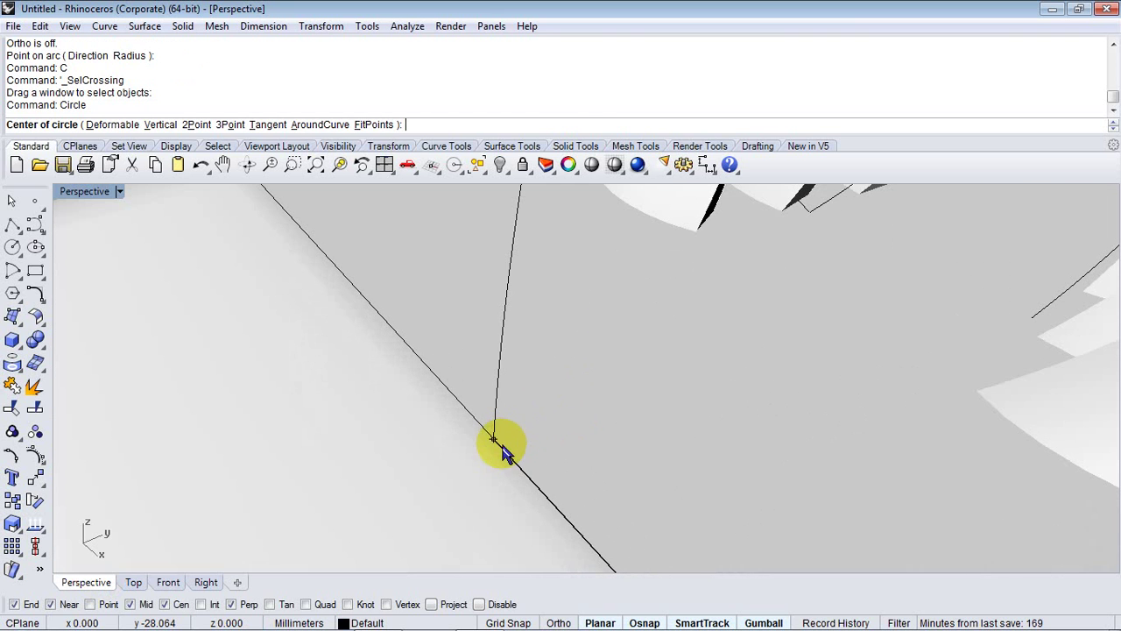
left_click(496, 441)
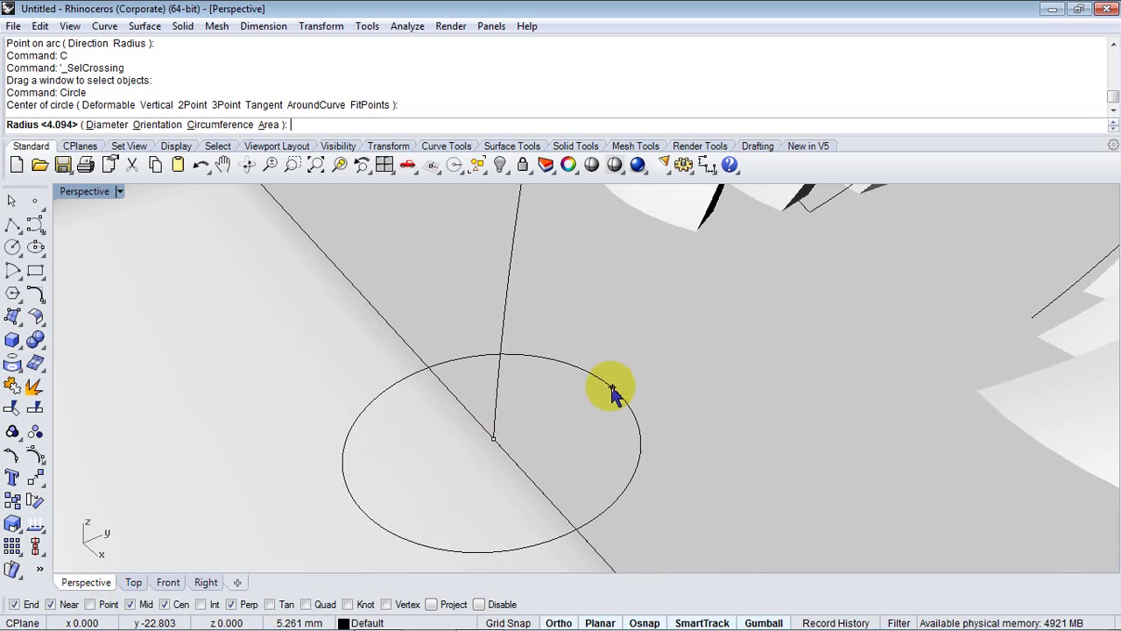
left_click(633, 394)
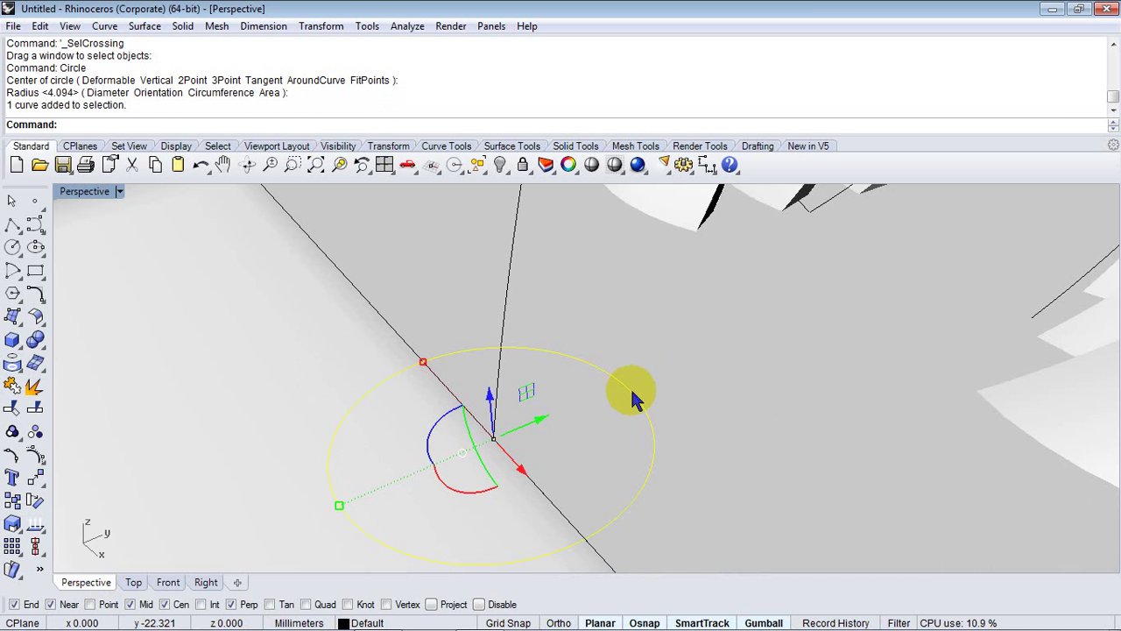
Step: Move the circle from its frontmost point to the arc's lower end so that it lies on the base top
key("Return")
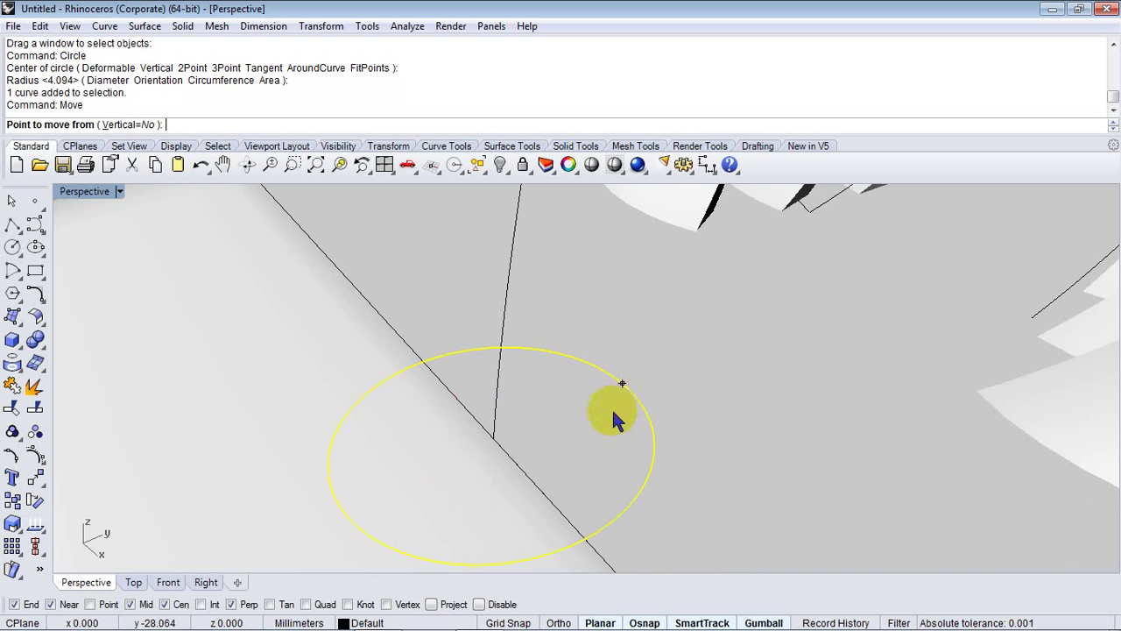
left_click(340, 512)
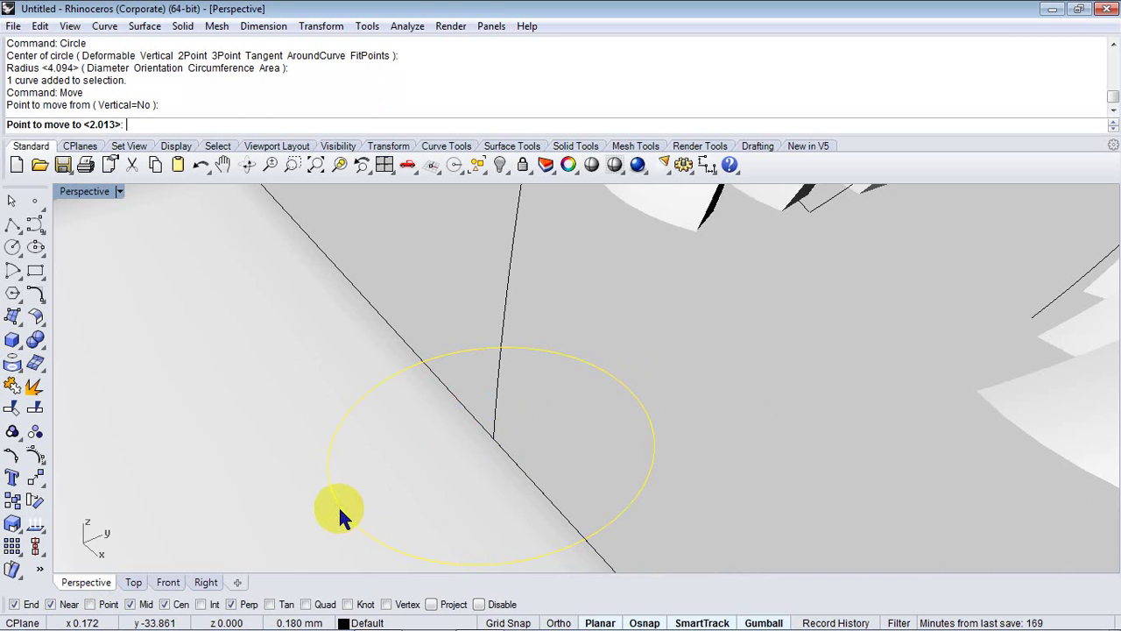
left_click(496, 445)
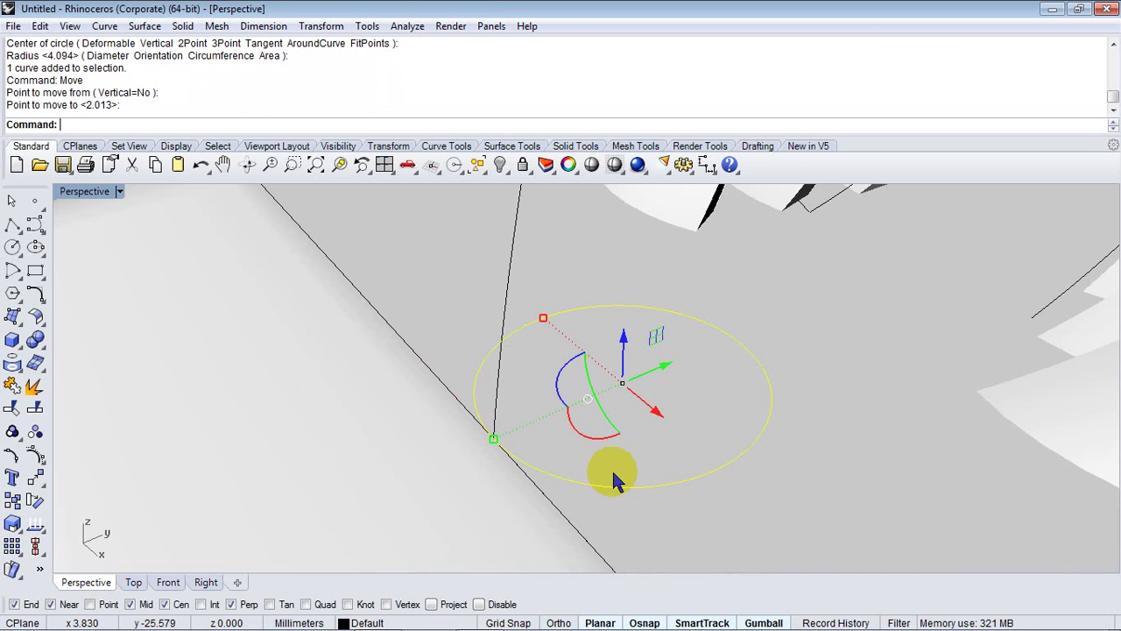
Step: Sweep the circle along the arc as a one-rail sweep with the Roadlike Top style and no simplification
key("Escape")
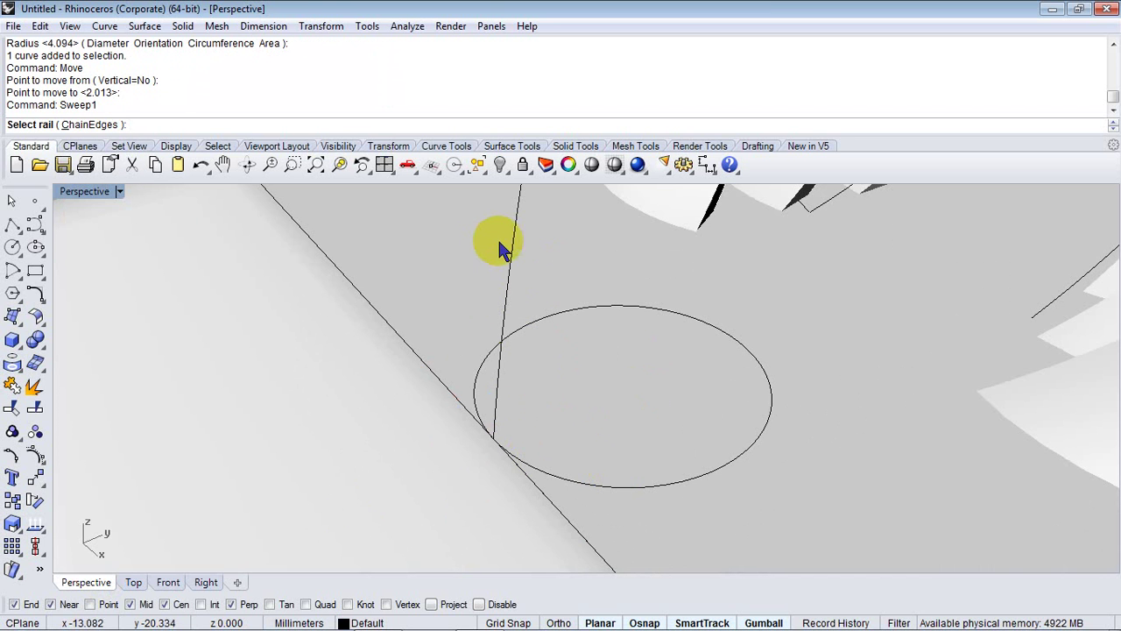
left_click(515, 263)
scroll(626, 432, "down", 5)
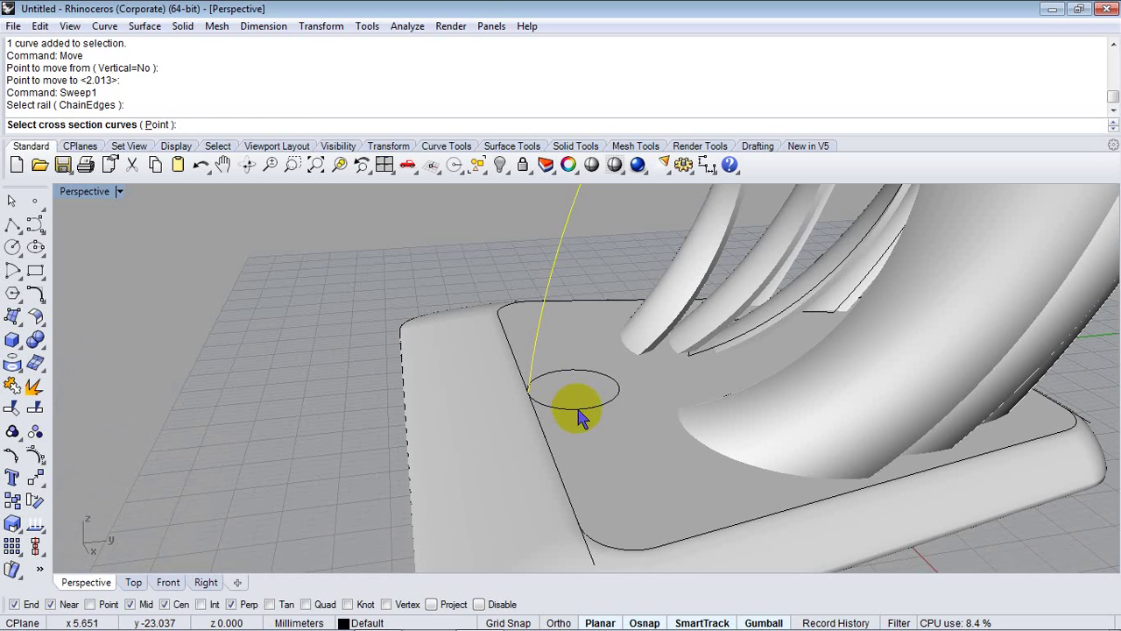
left_click(577, 409)
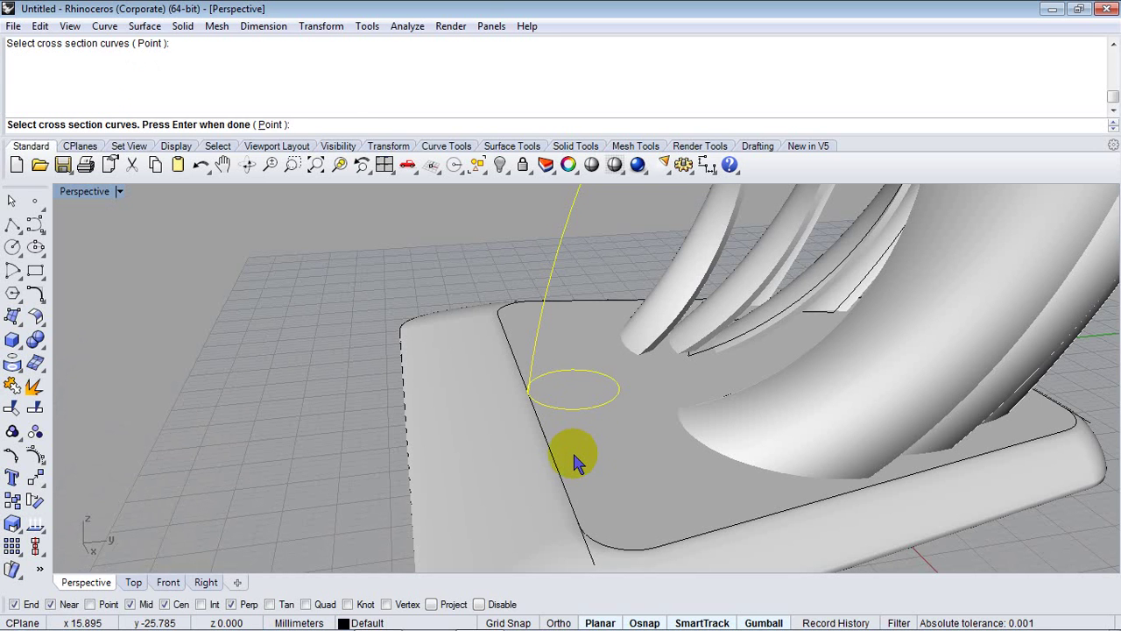
key("Return")
key("Return")
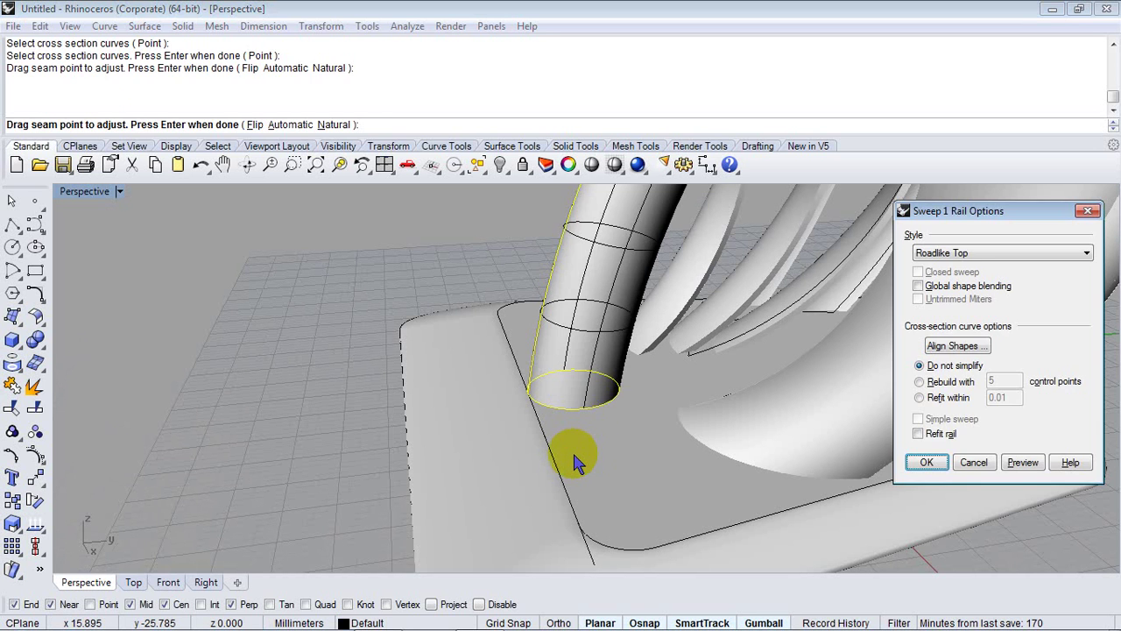
left_click(928, 462)
right_click_drag(573, 359, 563, 442)
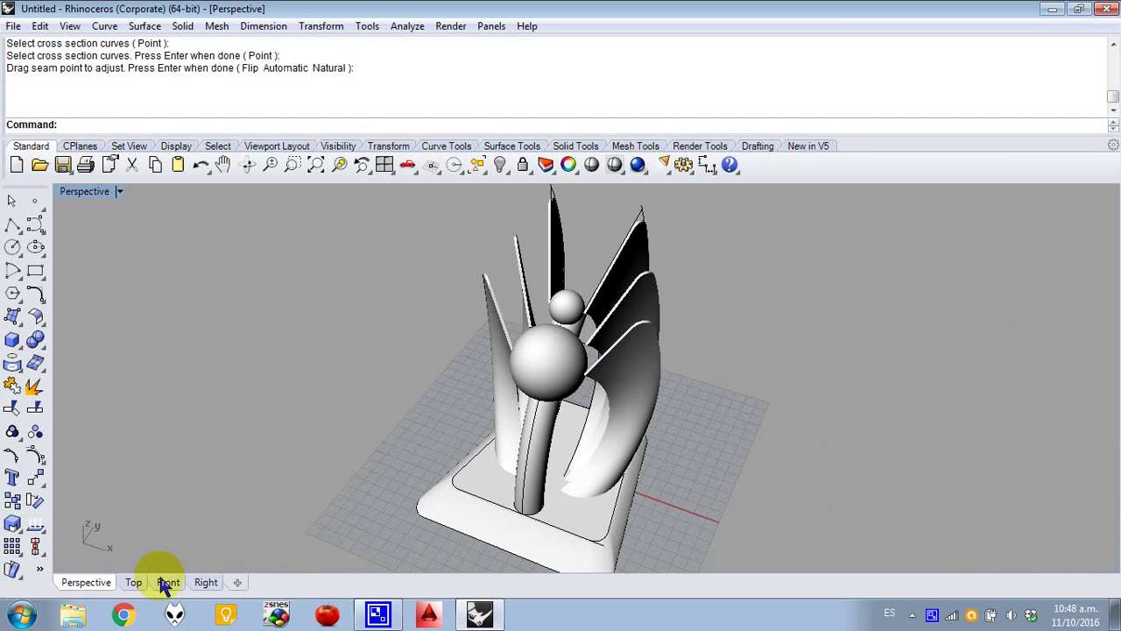
Step: In the Right view, draw a slanted line through the lower half of the large sphere, crossing the whole width of the swept tube
left_click(204, 583)
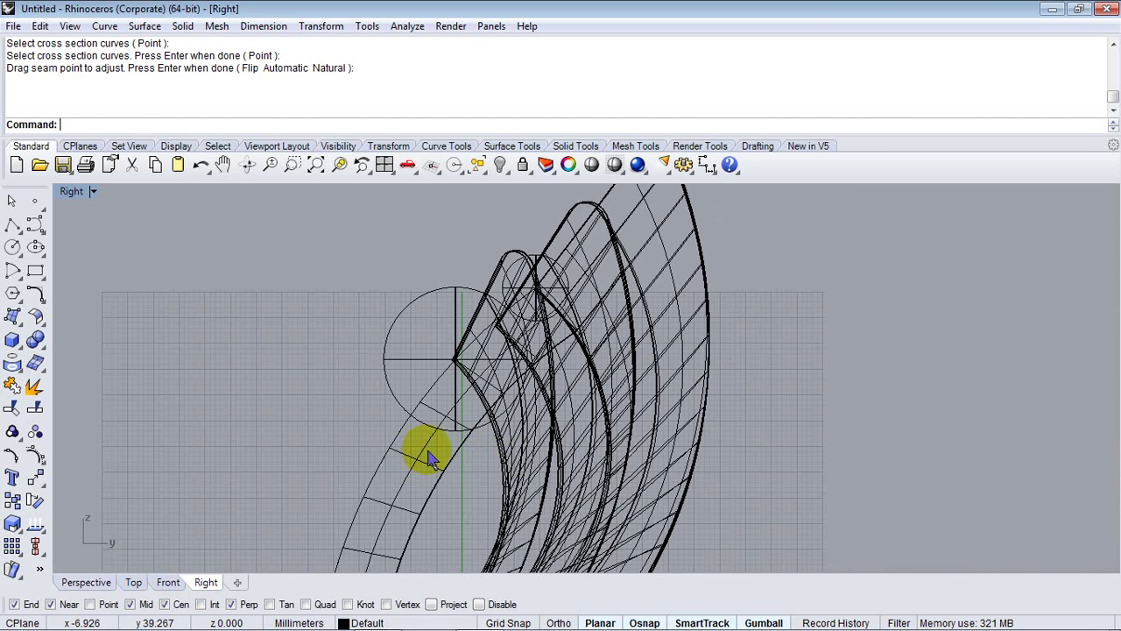
scroll(429, 457, "up", 4)
scroll(465, 476, "up", 2)
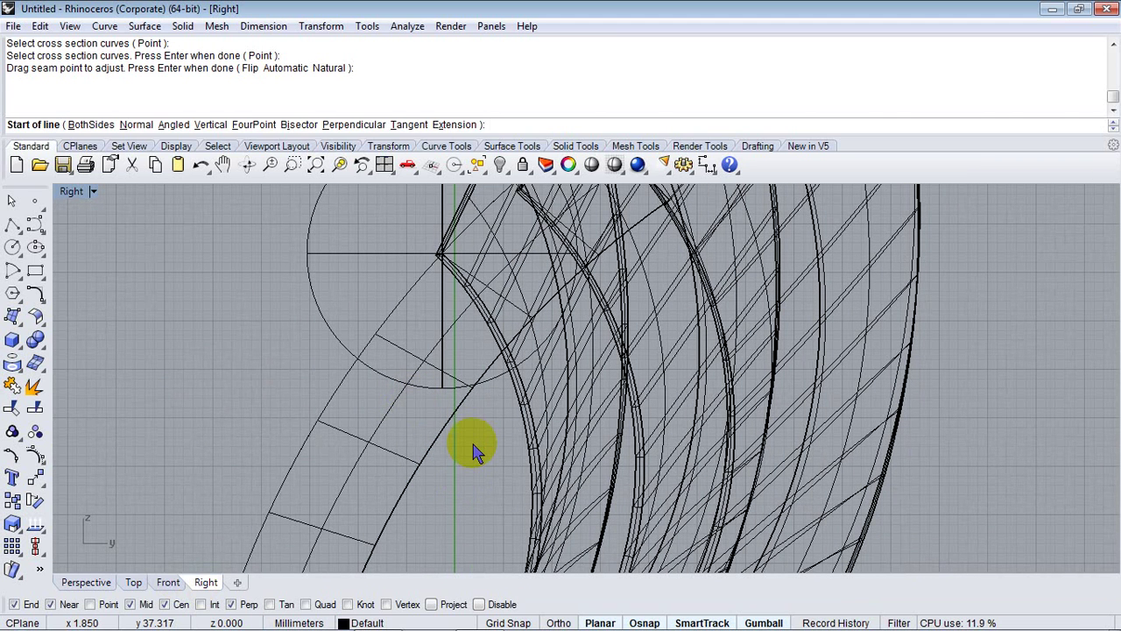
left_click(270, 220)
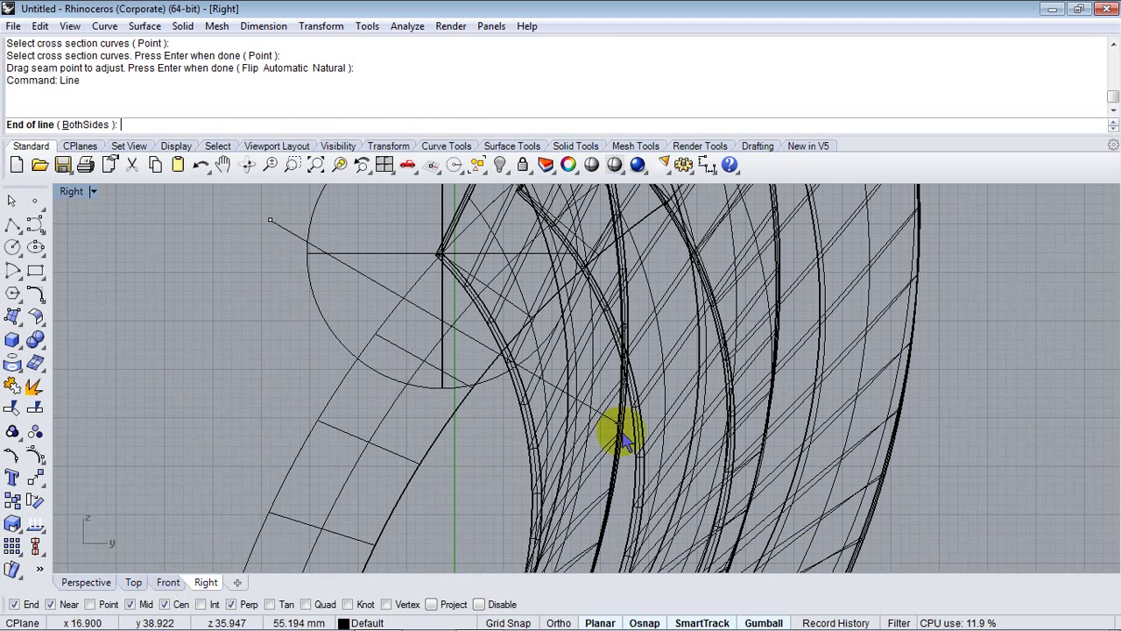
left_click(934, 541)
key("Return")
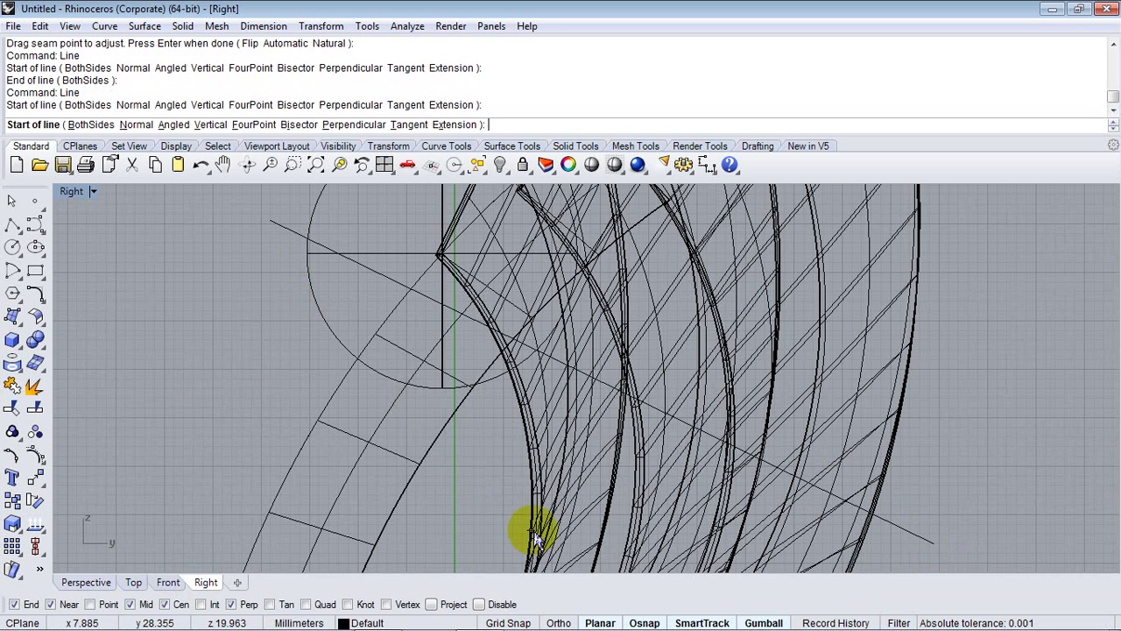
key("Escape")
Step: Trim the swept tube's surface above the slanted line so it ends inside the large sphere, and delete the line
type("Trim")
key("Return")
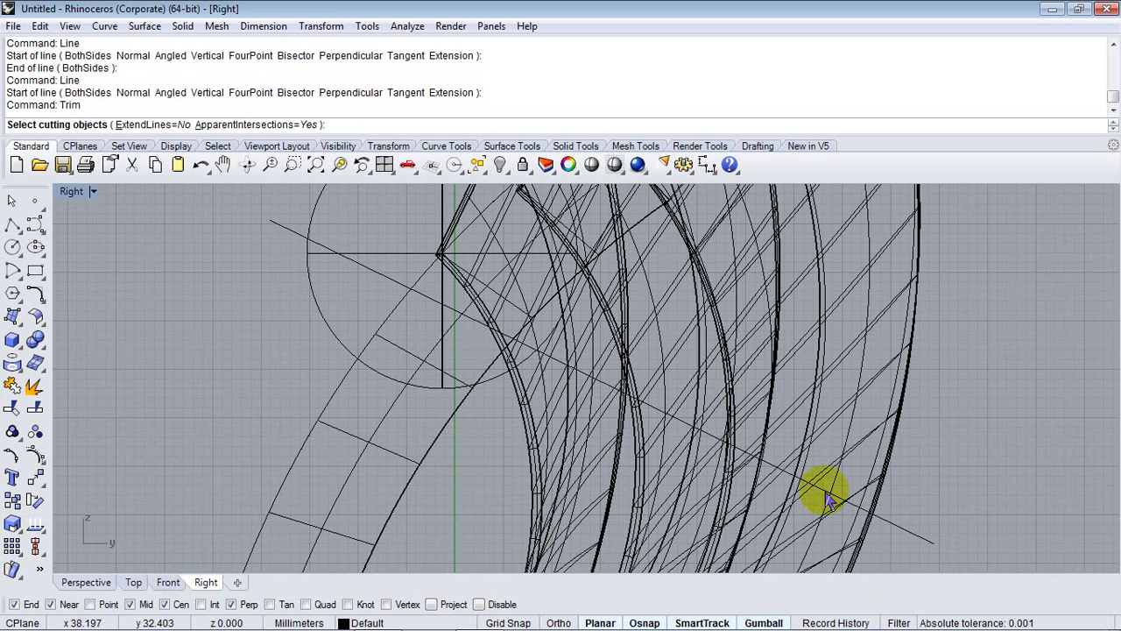
left_click(921, 536)
right_click_drag(589, 359, 633, 492)
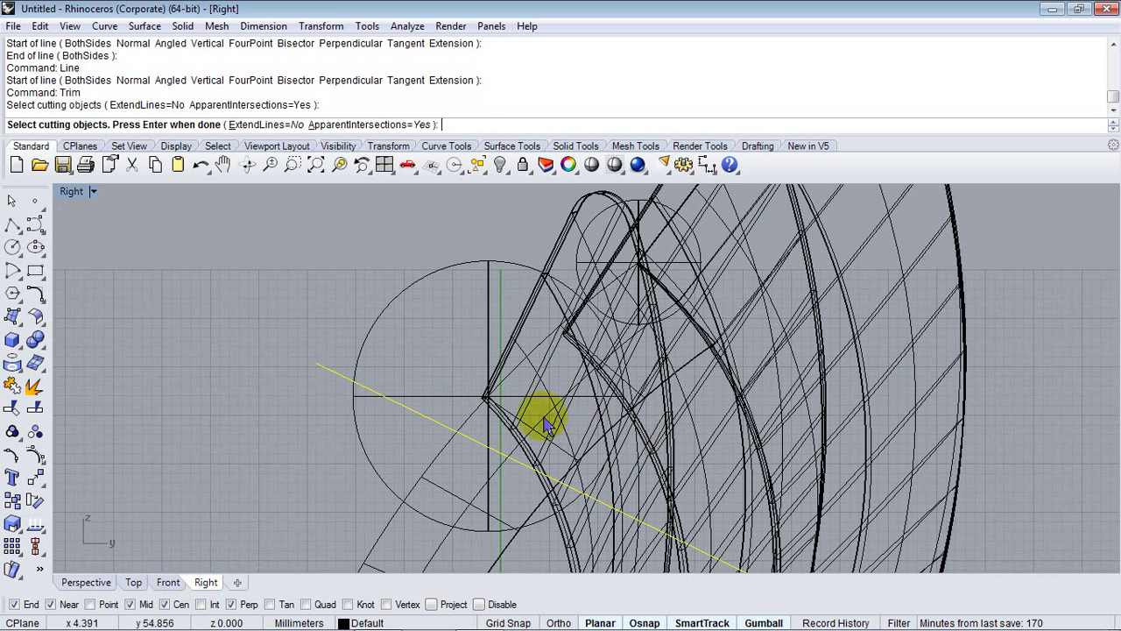
key("Return")
left_click(465, 427)
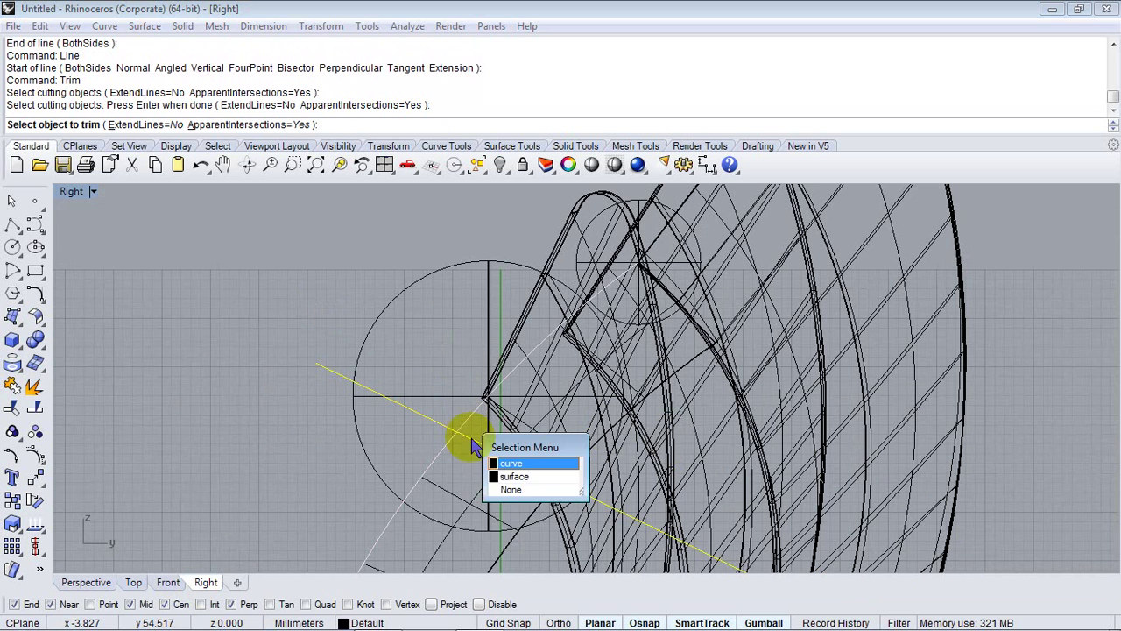
left_click(526, 478)
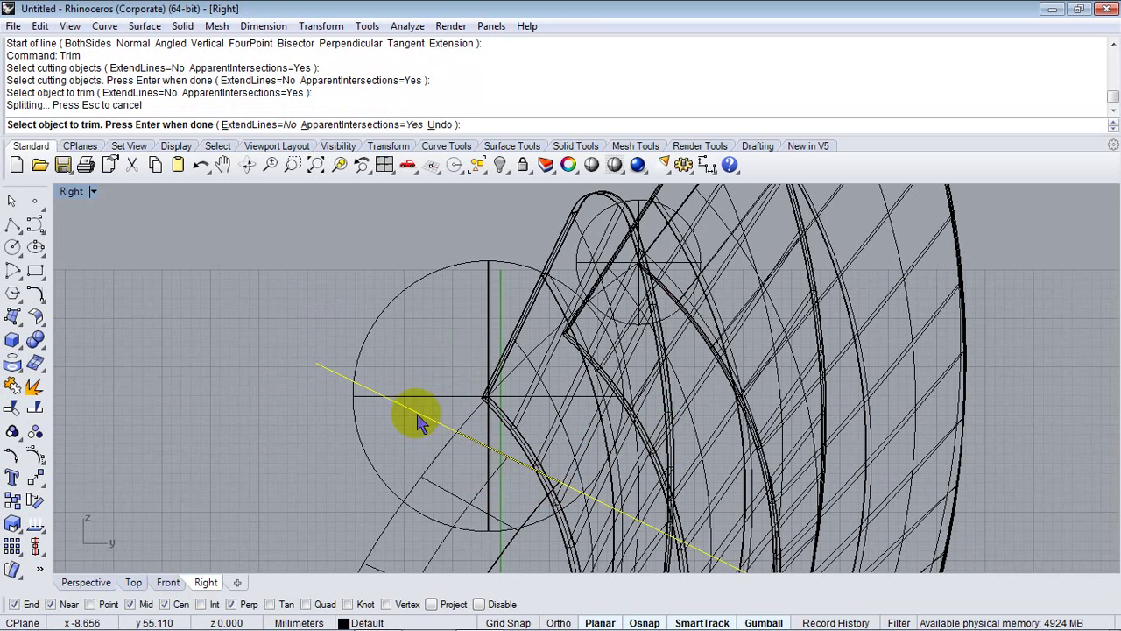
key("Return")
left_click(348, 384)
key("Delete")
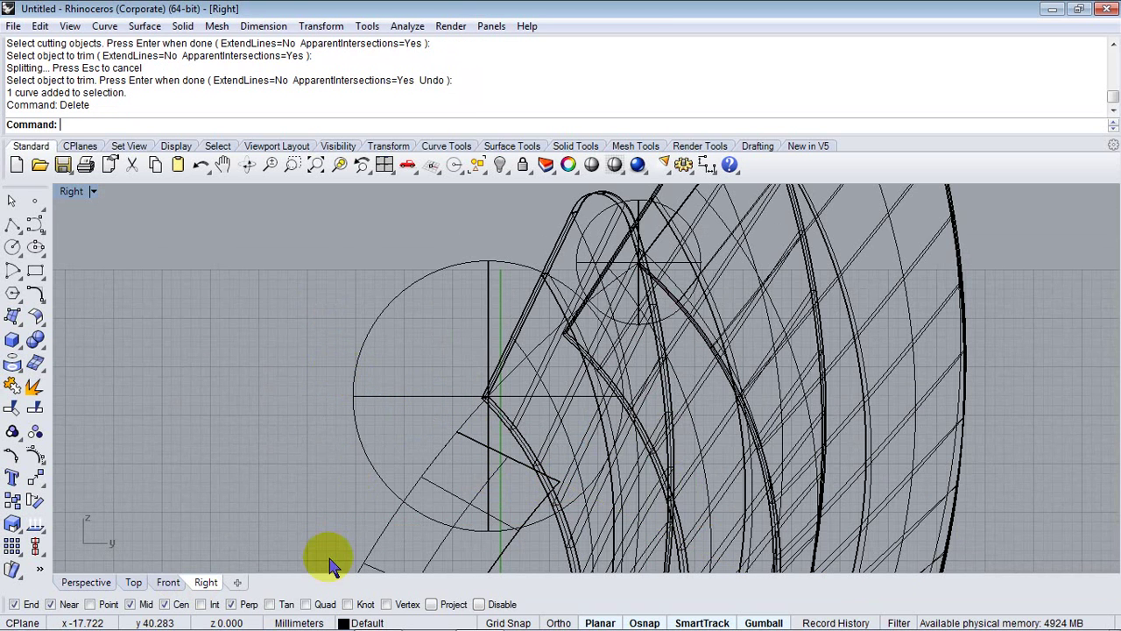
Step: Try to Boolean union the large sphere with the trimmed tube in the Perspective view, and undo the union
left_click(79, 583)
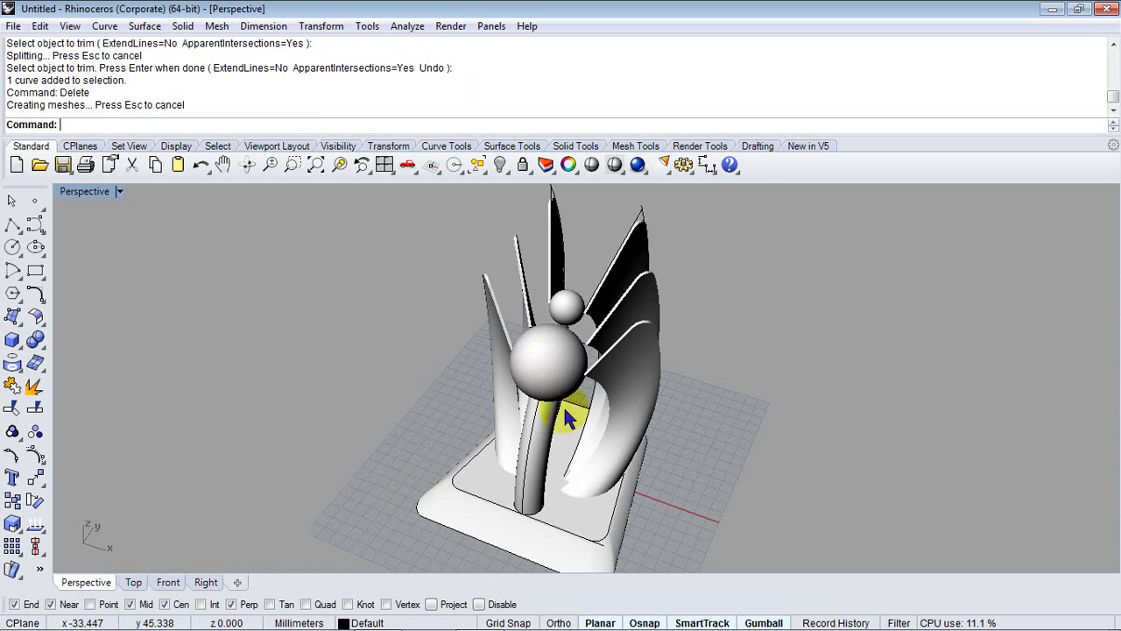
mouse_move(450, 400)
right_mouse_down()
mouse_move(743, 416)
mouse_move(657, 412)
mouse_move(463, 313)
right_mouse_up()
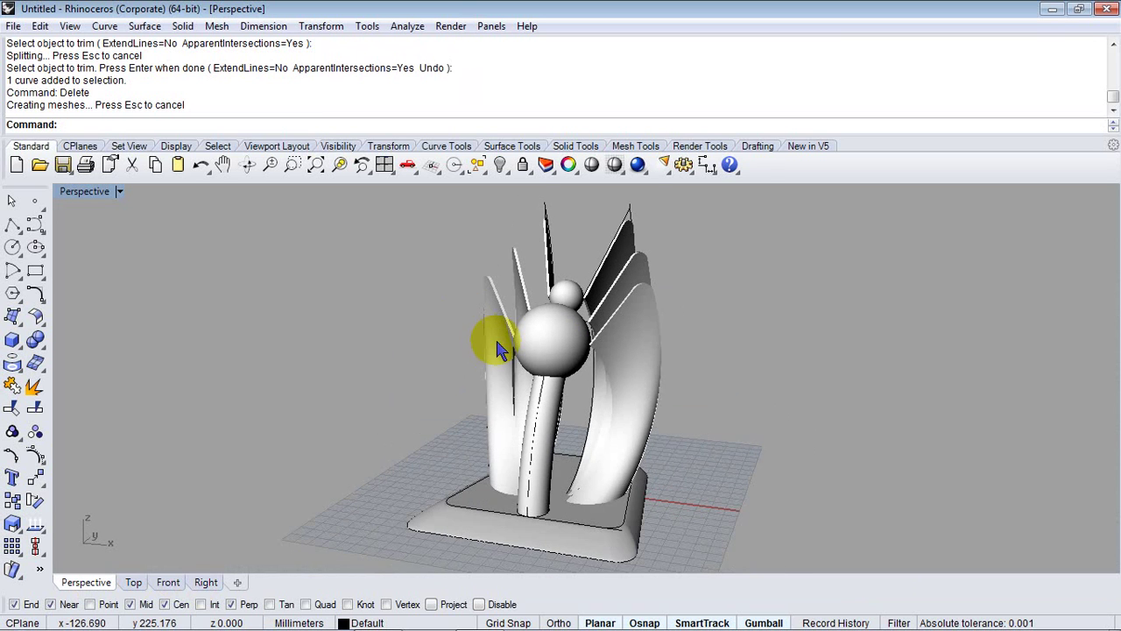
scroll(530, 390, "up", 4)
left_click(35, 342)
left_click(581, 372)
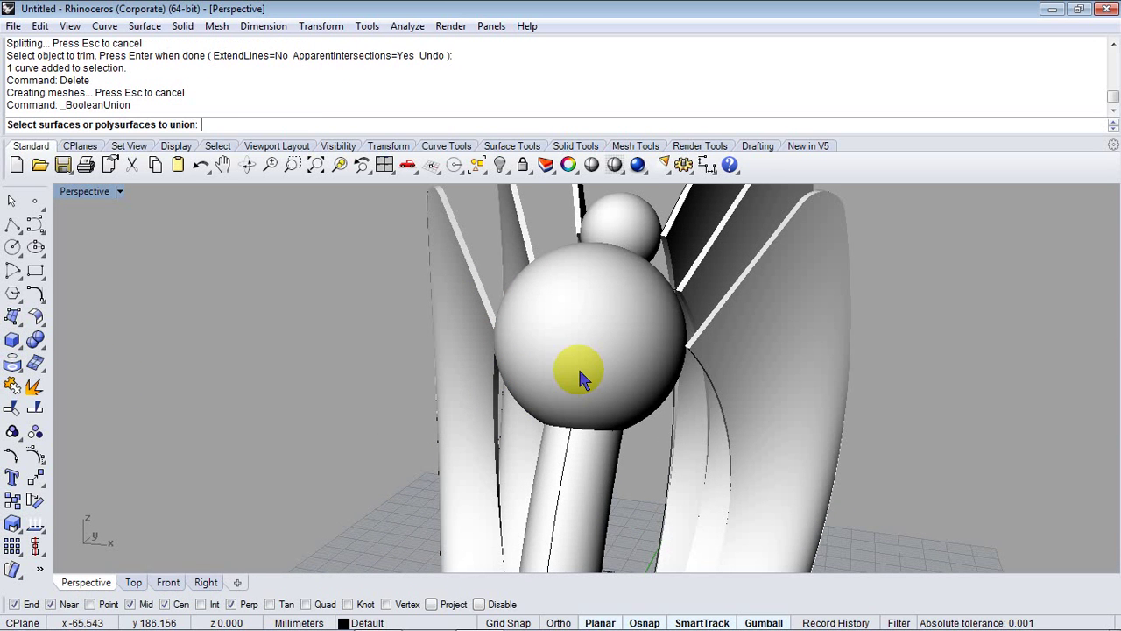
left_click(605, 449)
left_click(616, 484)
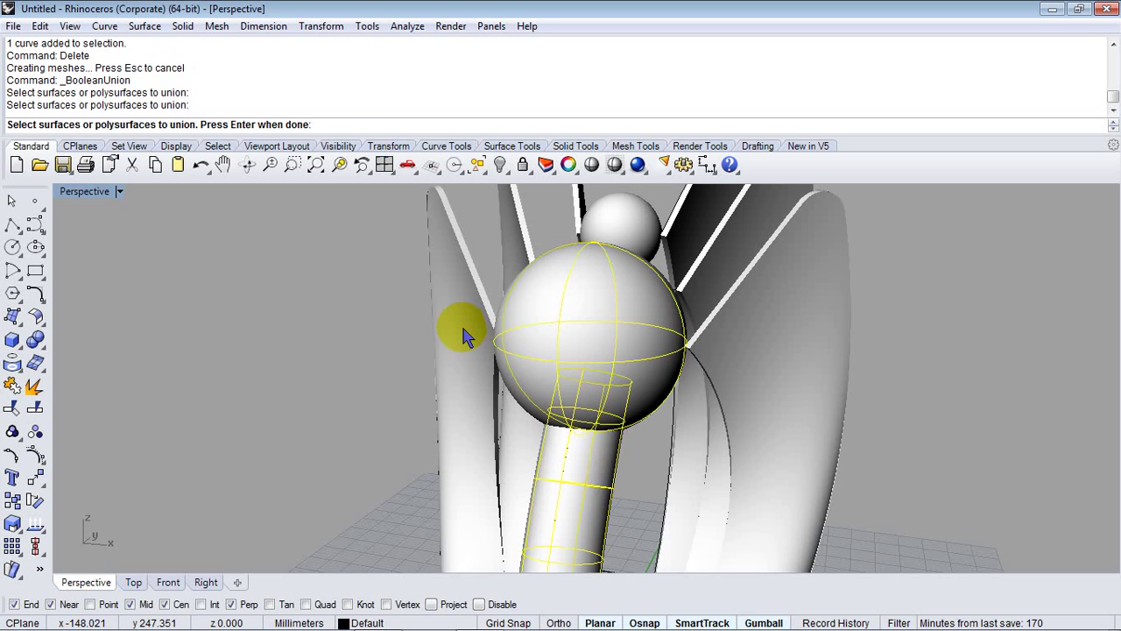
key("Return")
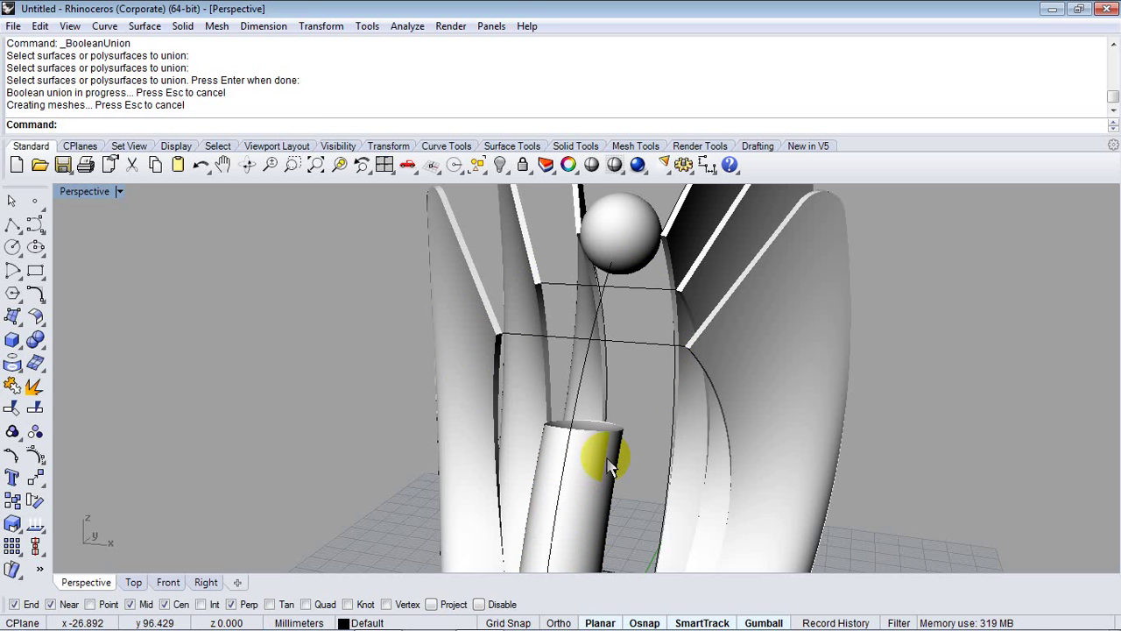
right_click_drag(583, 451, 639, 387)
key("ctrl+z")
key("Escape")
Step: Split the large sphere in the Right view, using the tube as the cutting object
scroll(742, 389, "up", 5)
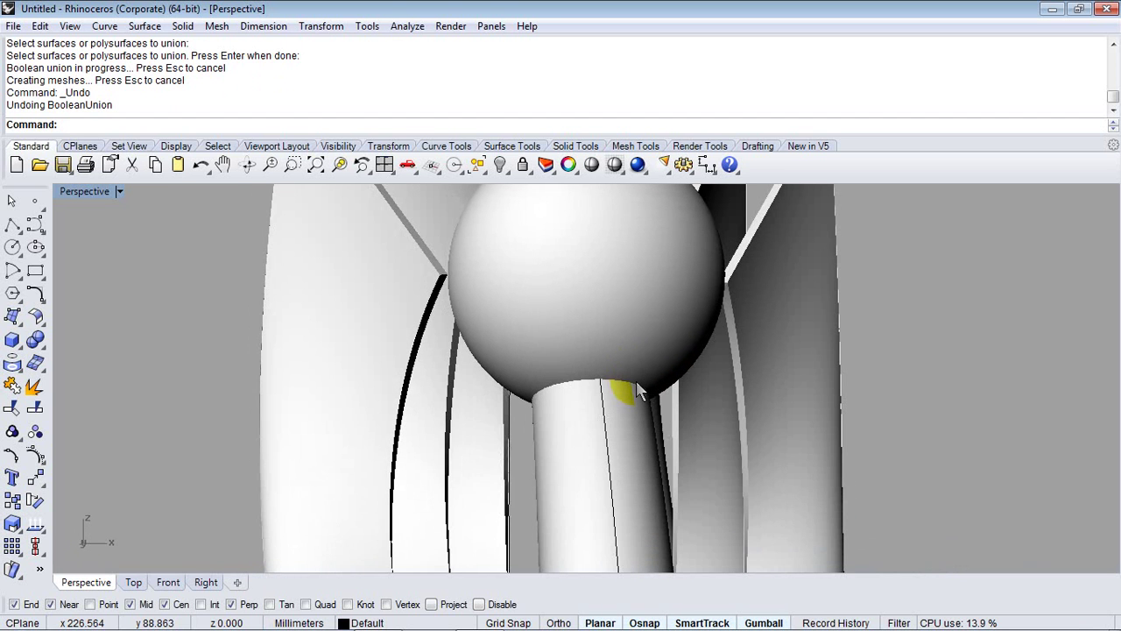
scroll(639, 389, "up", 4)
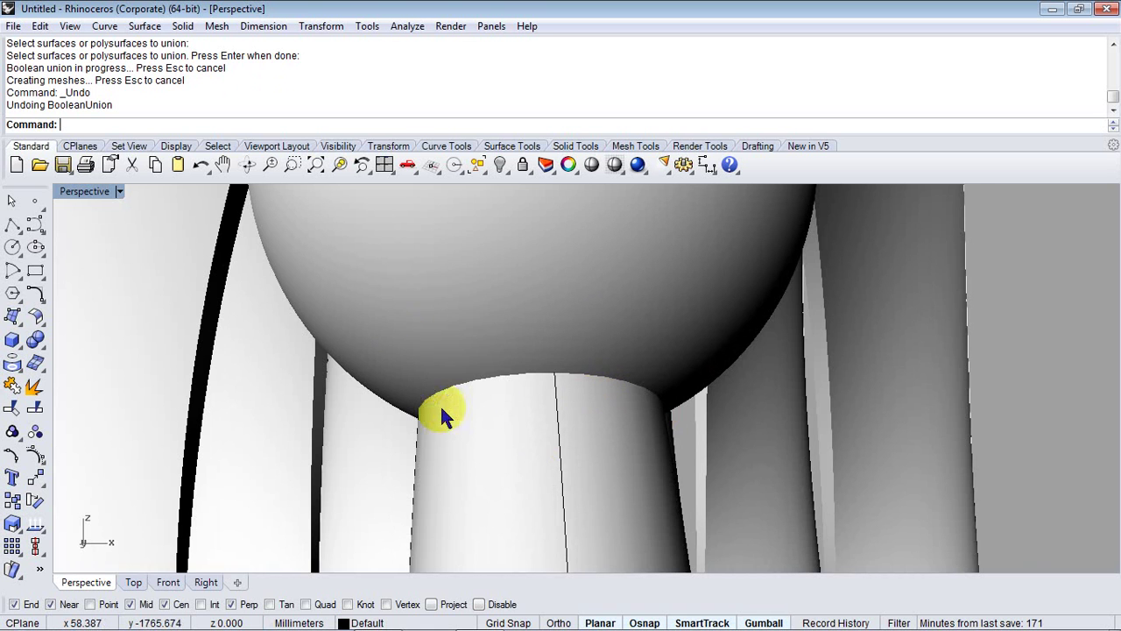
right_click_drag(441, 407, 578, 508)
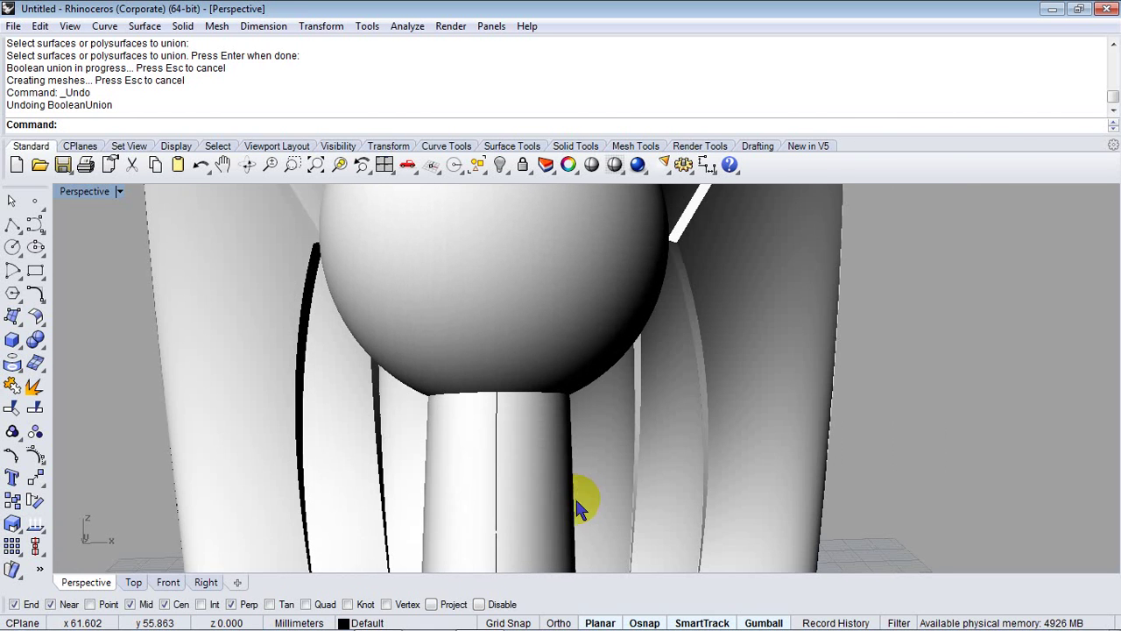
left_click(207, 582)
right_click_drag(530, 451, 486, 403)
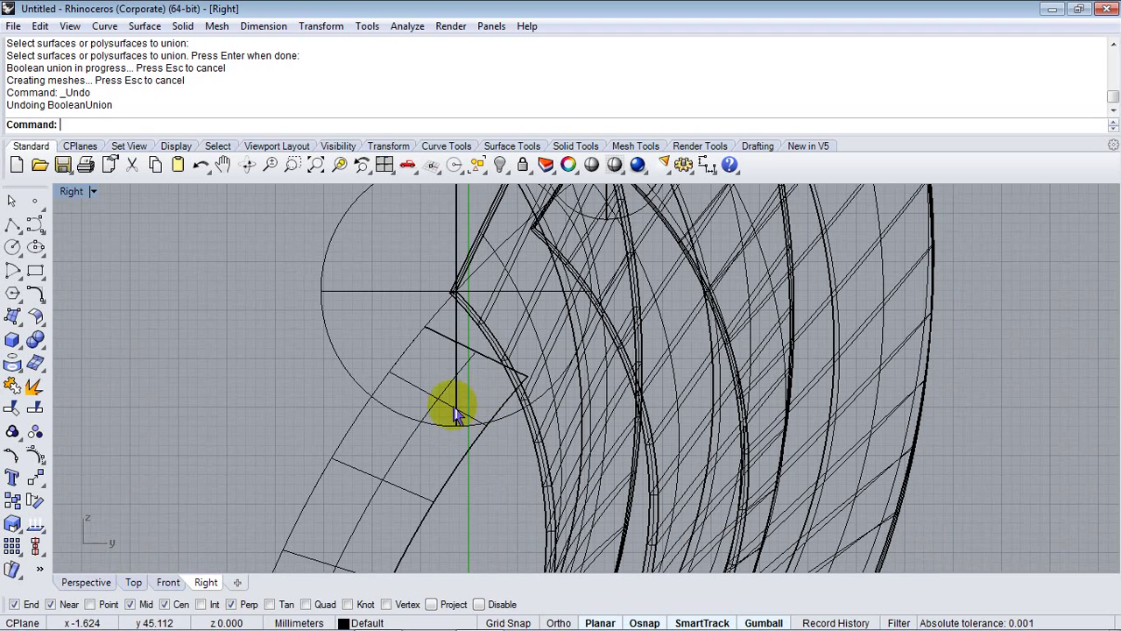
left_click(35, 409)
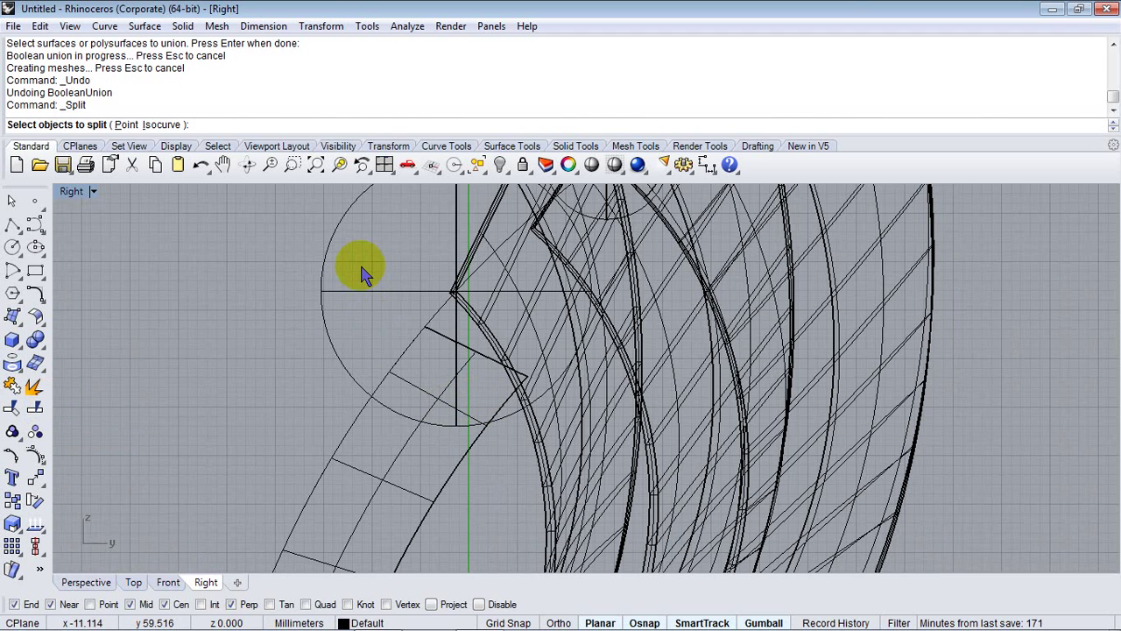
left_click(399, 292)
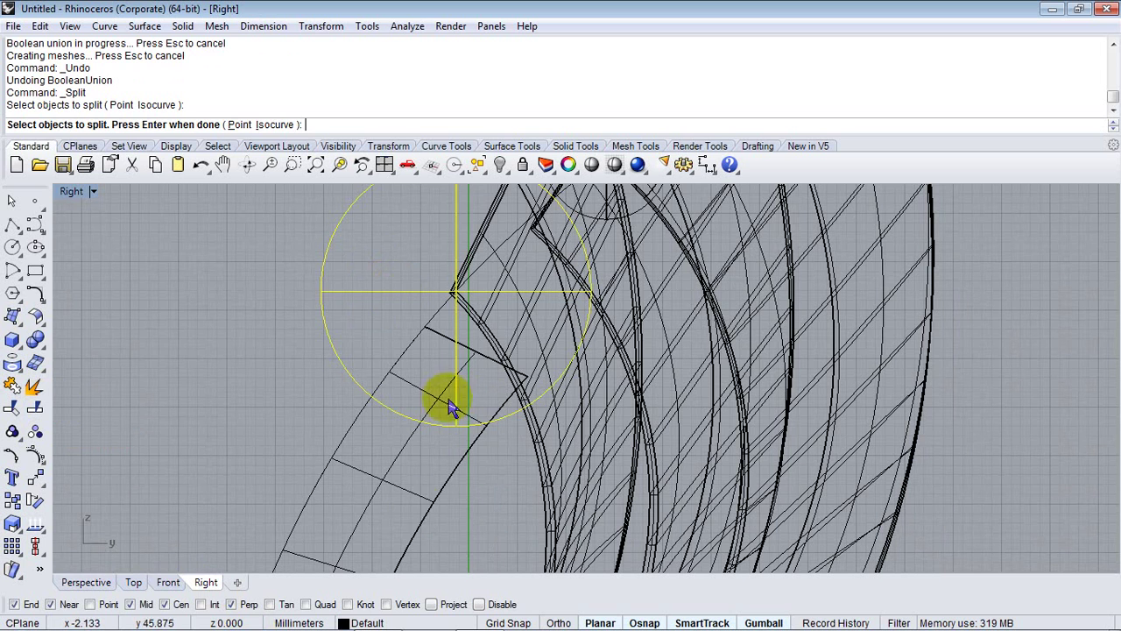
left_click(383, 509)
left_click(398, 494)
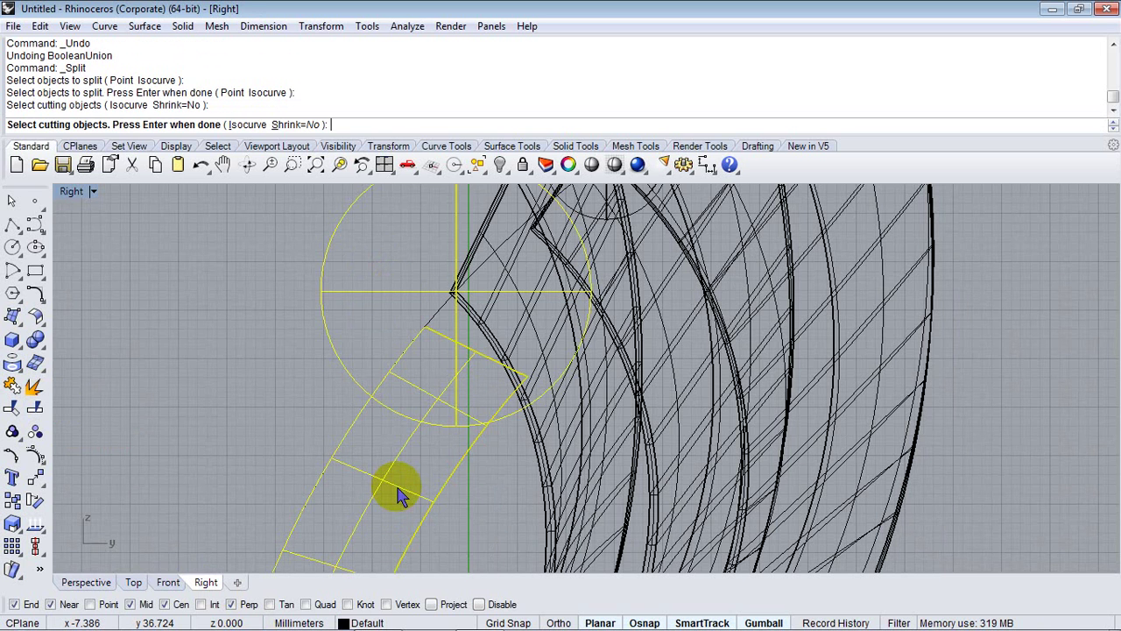
key("Return")
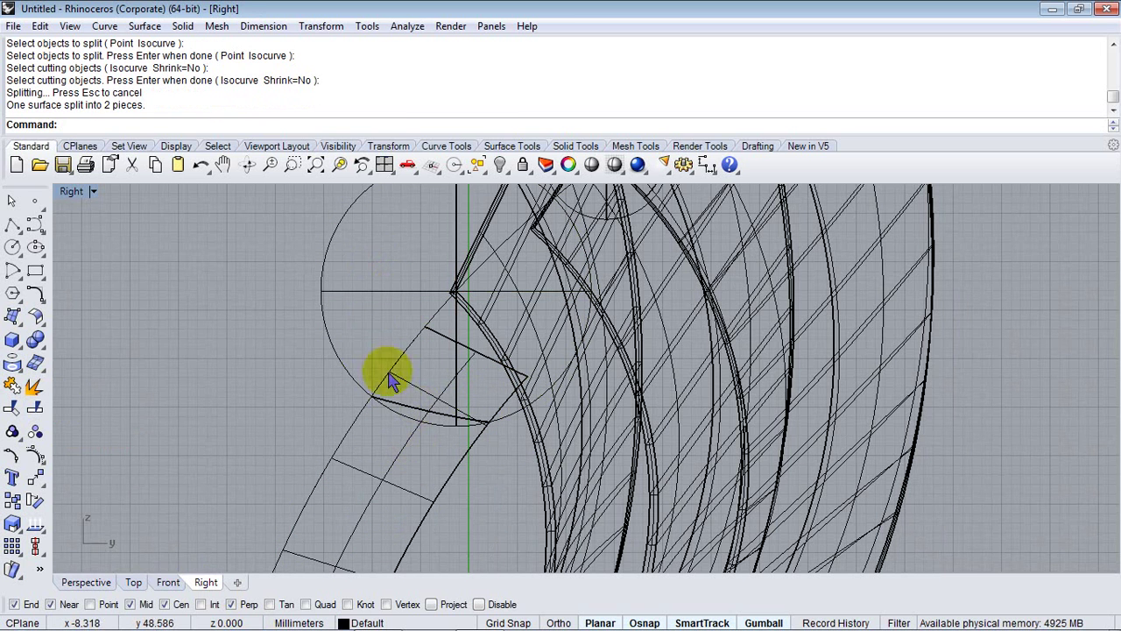
Step: Split the tube, using the large sphere as the cutting object
key("Return")
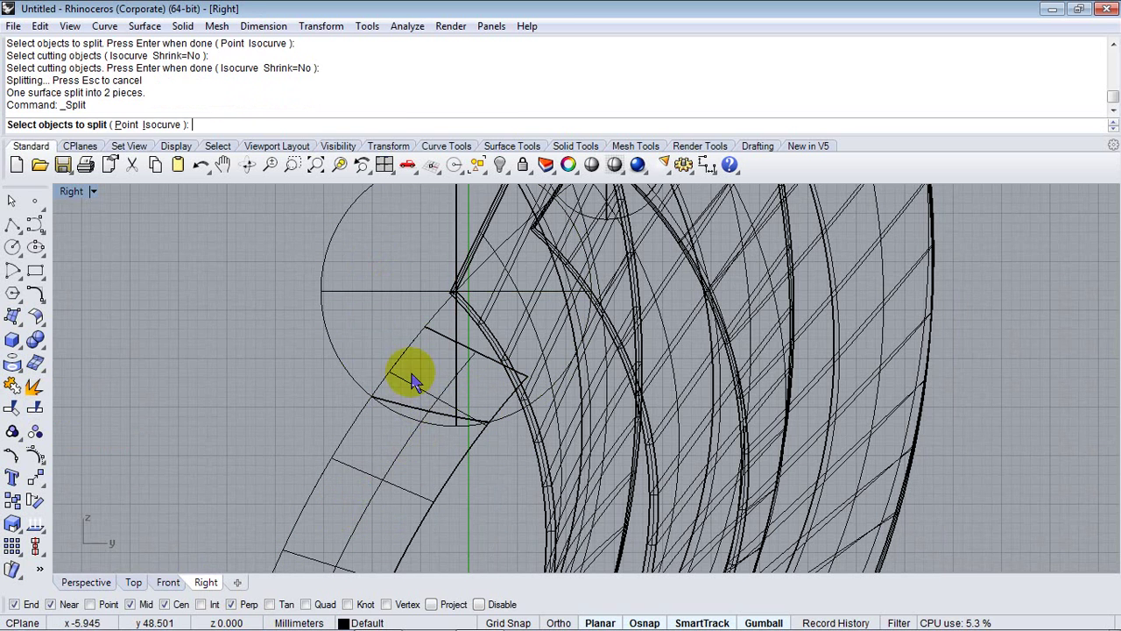
left_click(377, 486)
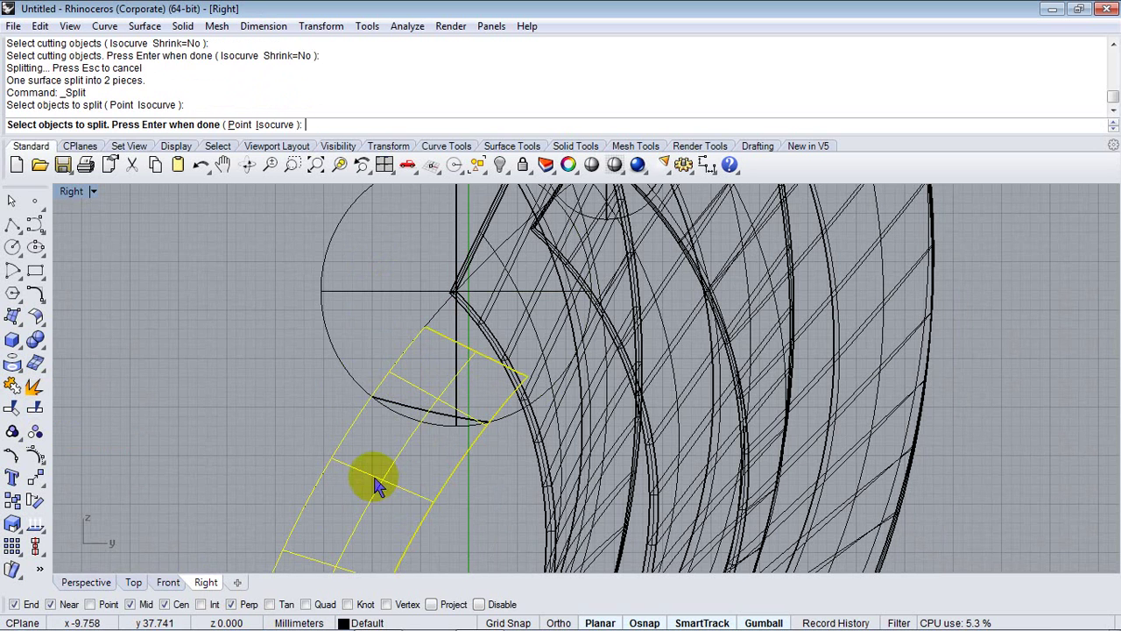
key("Return")
left_click(340, 354)
key("Return")
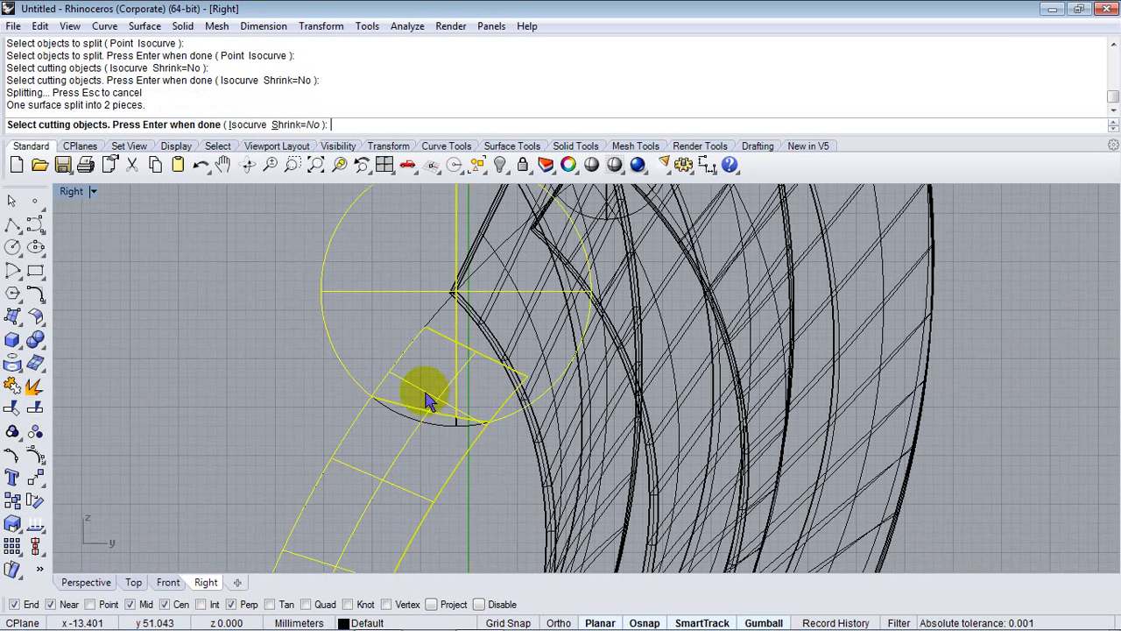
Step: Delete the tube piece inside the large sphere and the sphere piece that closes off the tube
left_click(428, 399)
key("Delete")
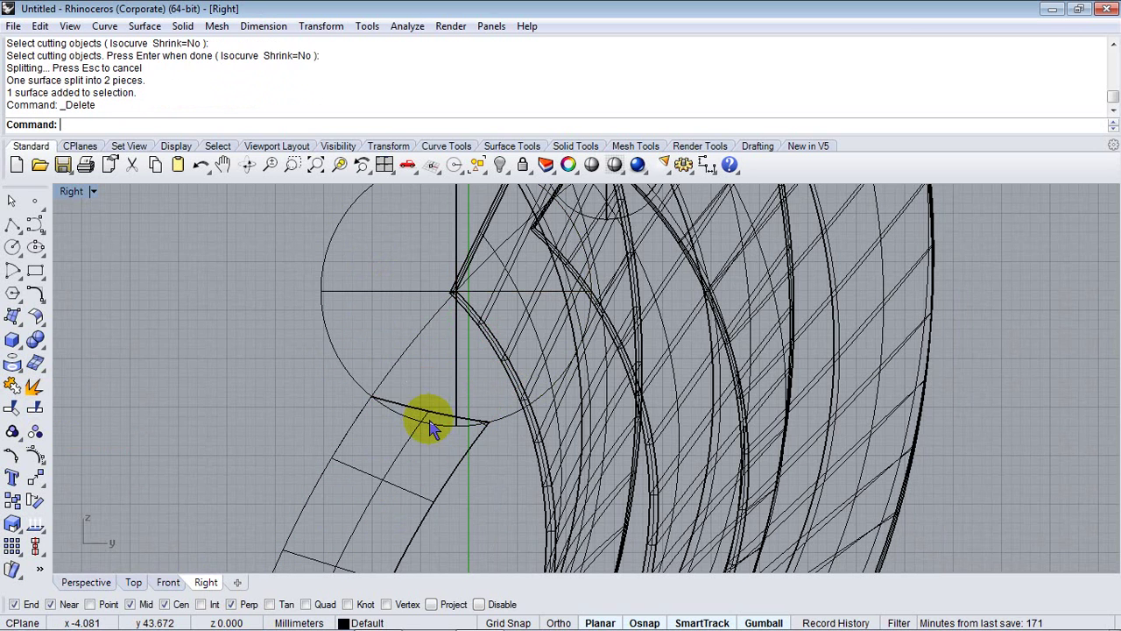
left_click(431, 431)
key("Delete")
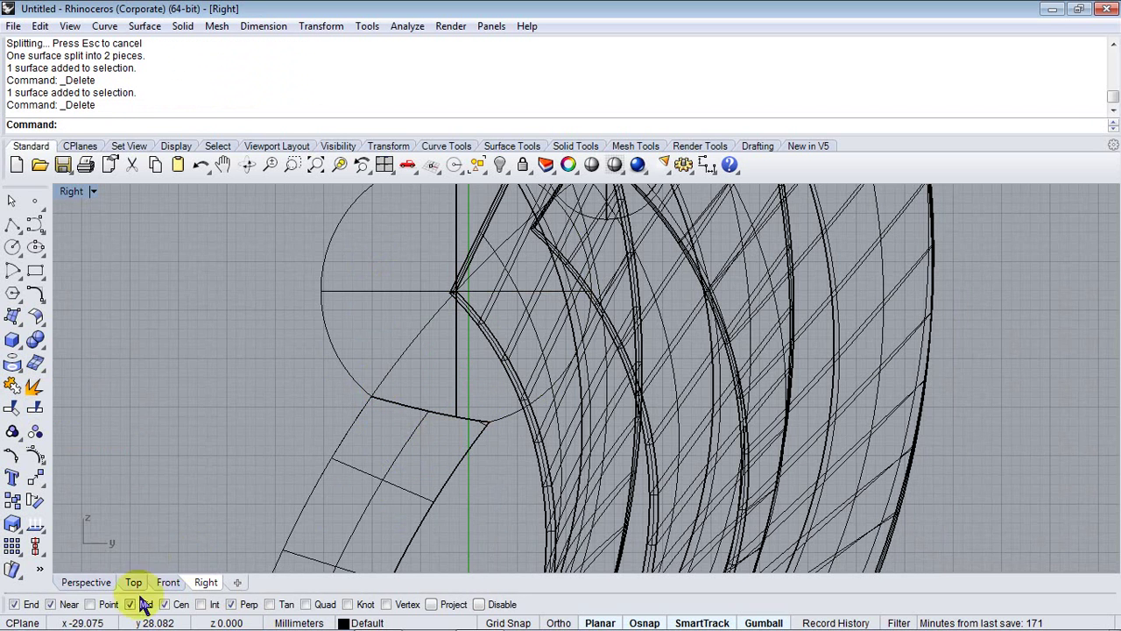
Step: Join the large sphere and the tube into one polysurface in the Perspective view
left_click(86, 582)
mouse_move(458, 394)
right_mouse_down()
mouse_move(525, 388)
mouse_move(591, 330)
mouse_move(507, 317)
mouse_move(318, 318)
mouse_move(378, 388)
mouse_move(500, 413)
mouse_move(659, 406)
mouse_move(394, 358)
mouse_move(471, 285)
right_mouse_up()
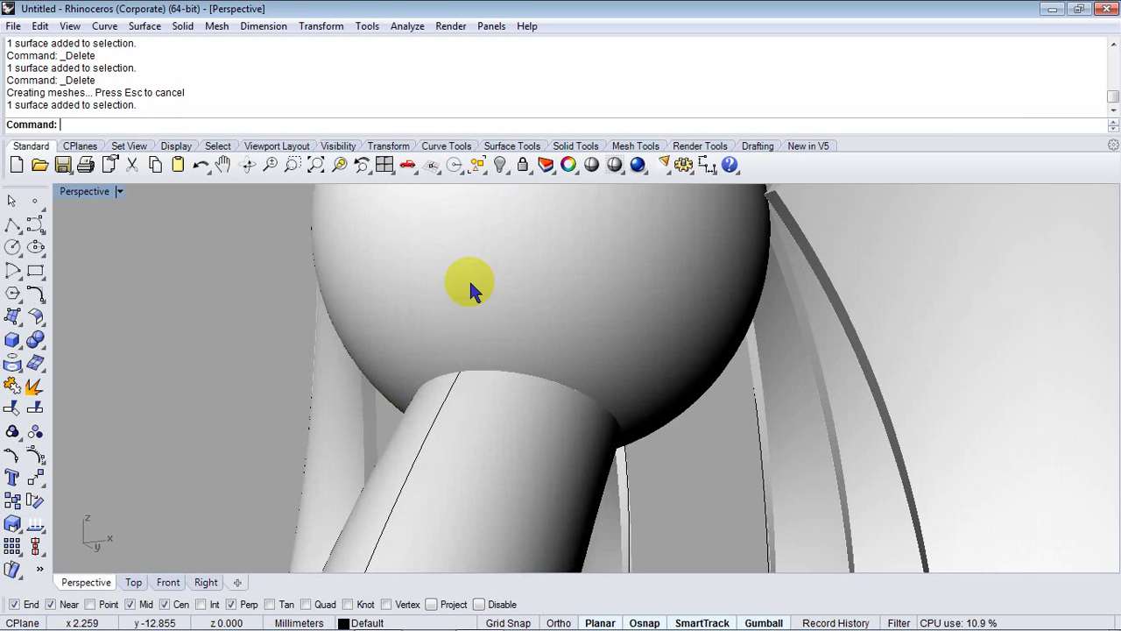
left_click(510, 512, "shift")
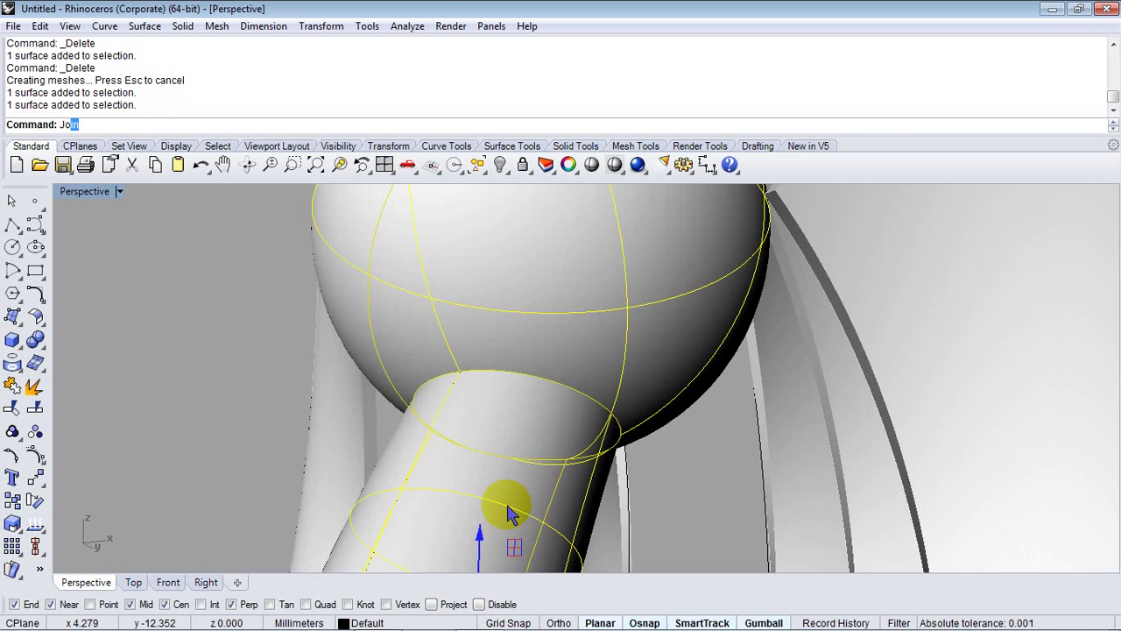
type("Jo")
key("Return")
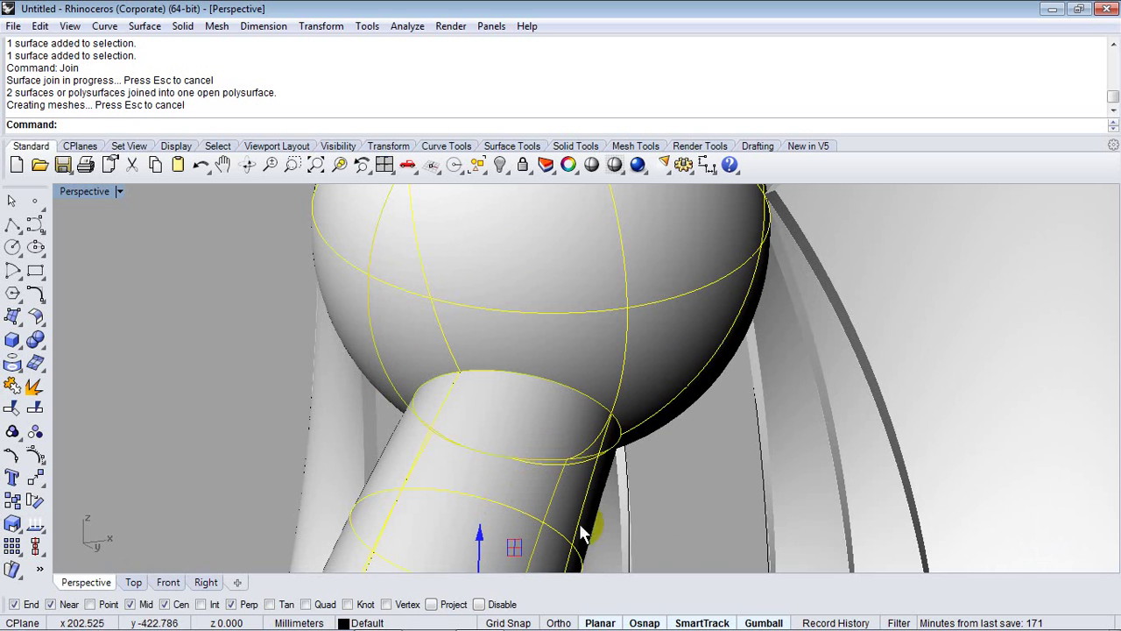
Step: Blend the edge where the large sphere meets the tube with BlendEdge, using a radius of 2
left_click(671, 450)
left_click(665, 366)
left_click(680, 463)
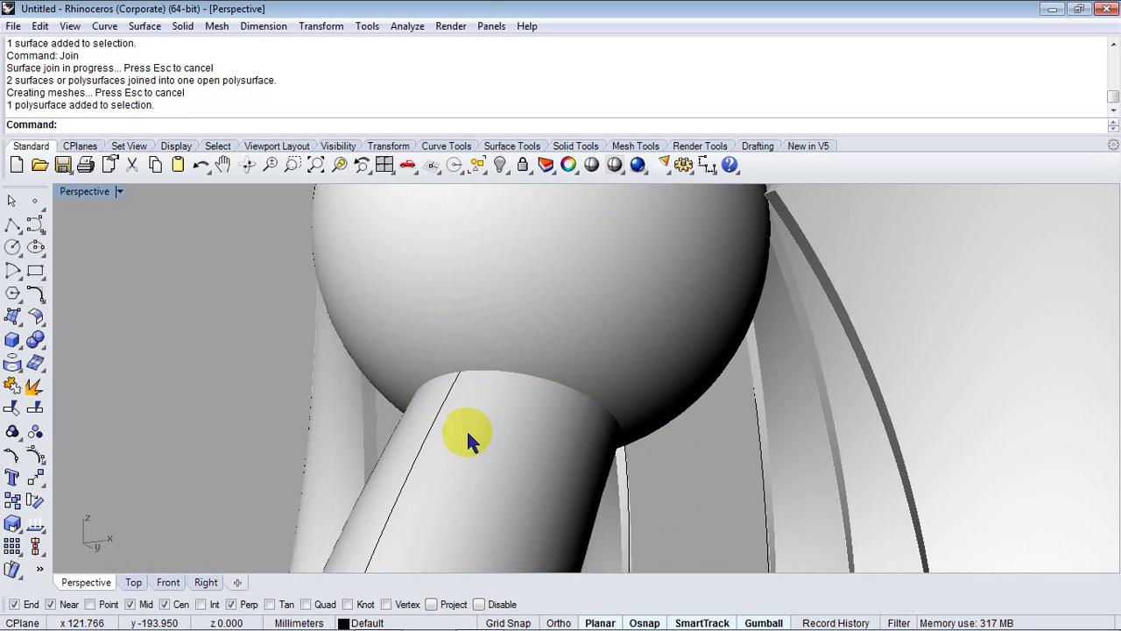
right_click_drag(466, 428, 487, 485)
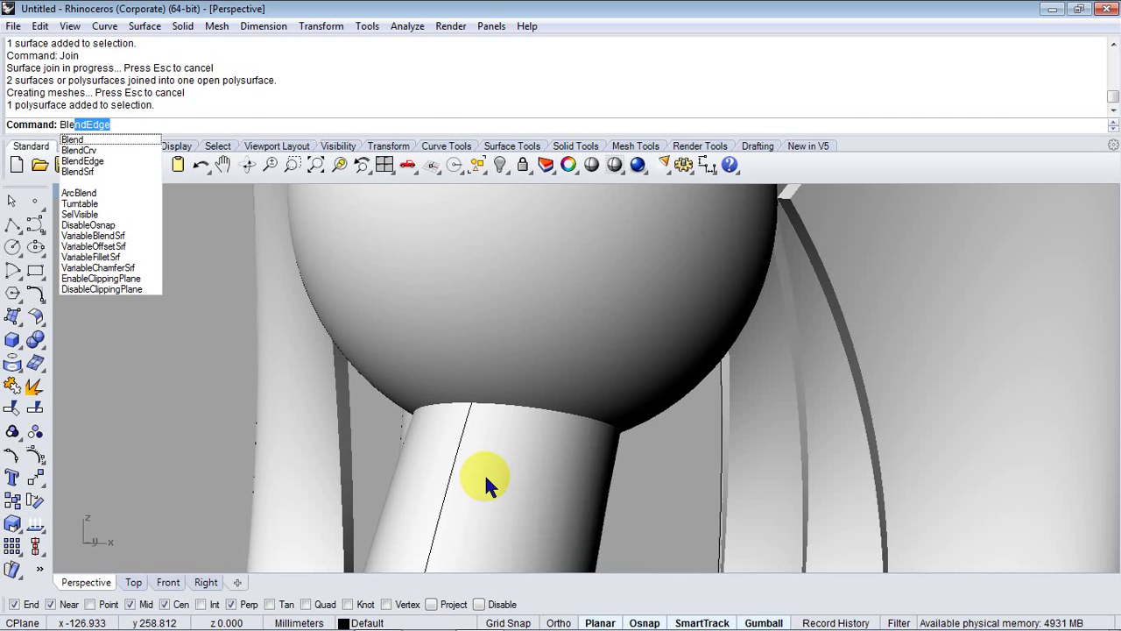
key("Return")
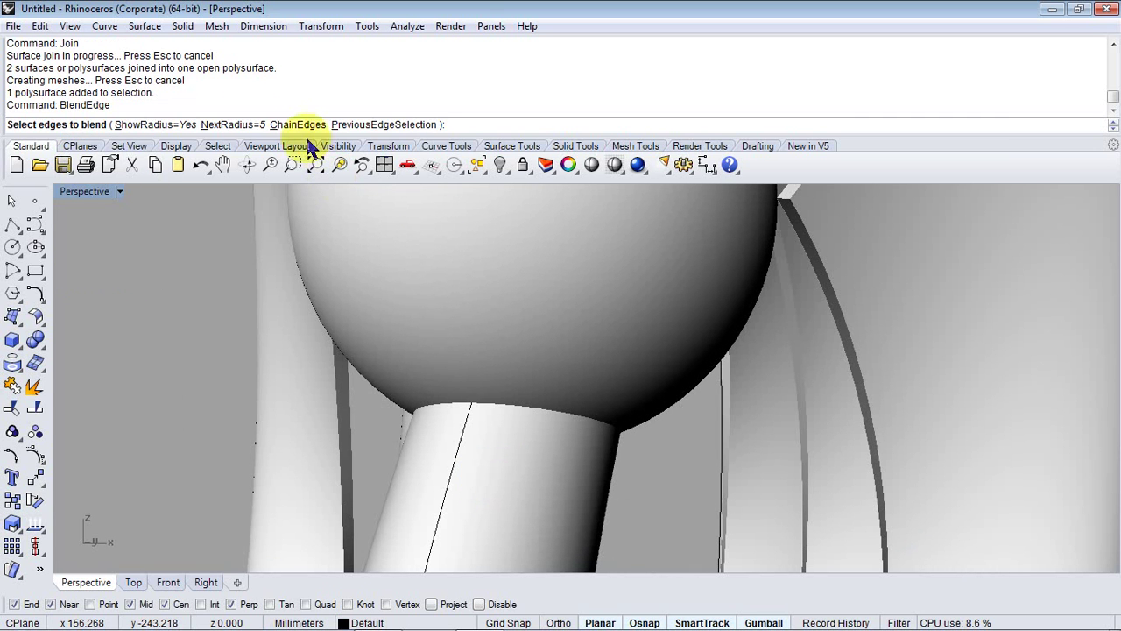
left_click(248, 124)
type("2")
key("Return")
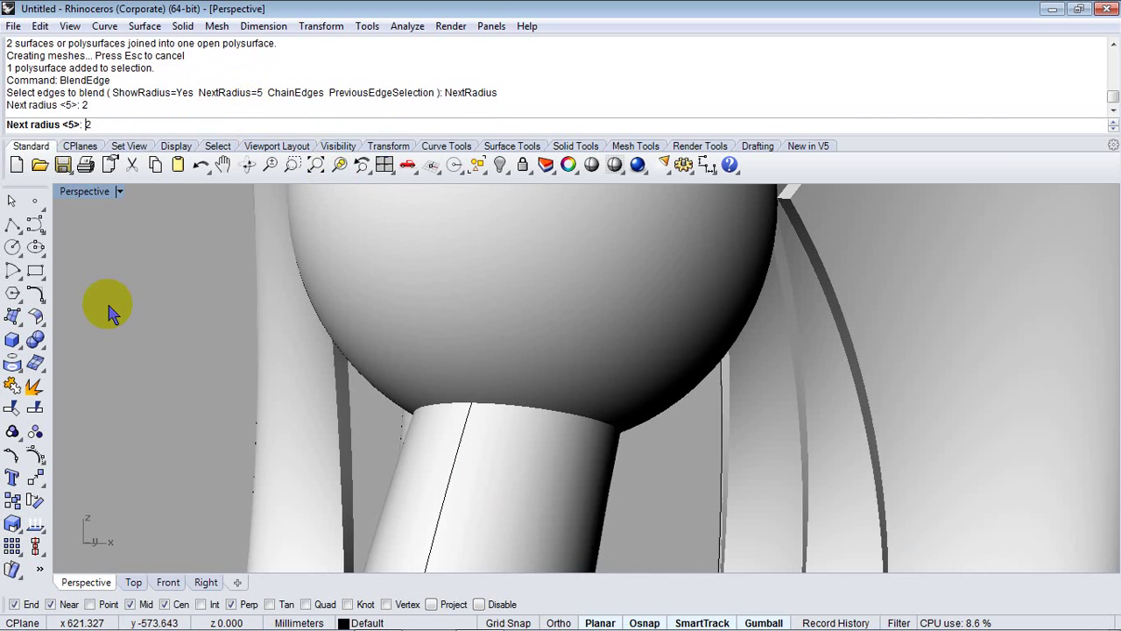
left_click(496, 413)
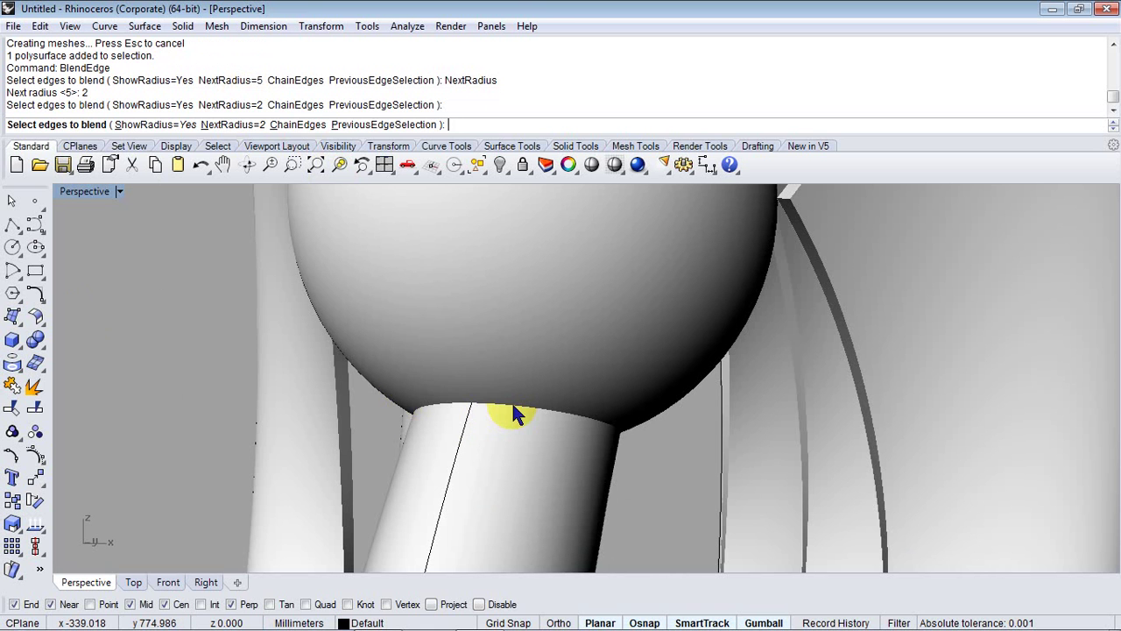
right_click_drag(533, 450, 534, 343)
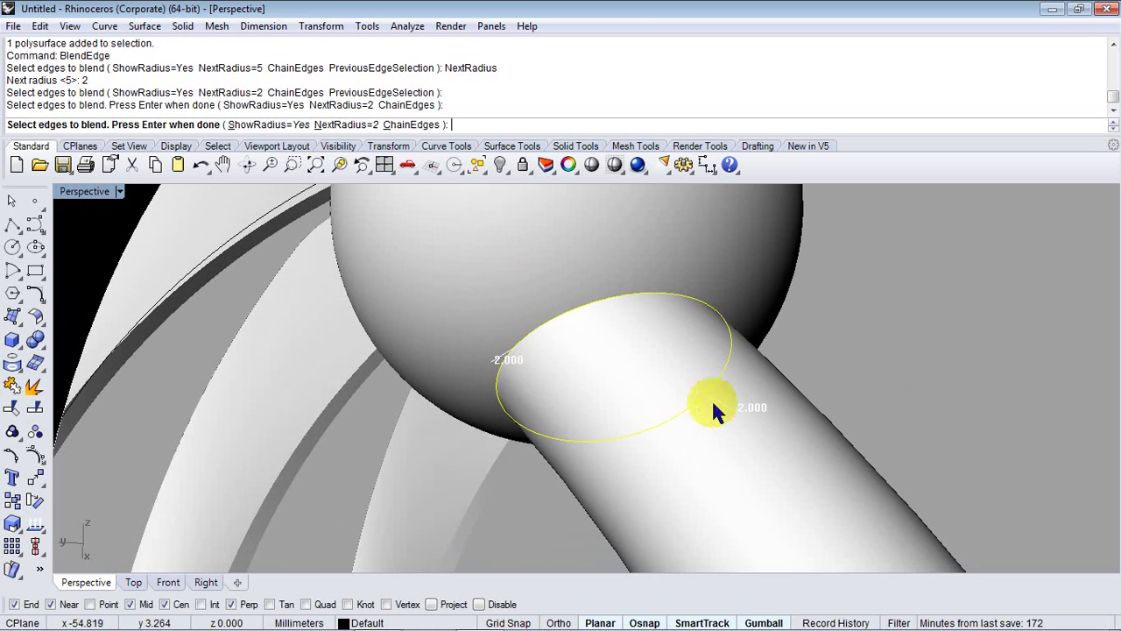
right_click_drag(797, 393, 363, 493)
right_click(364, 497)
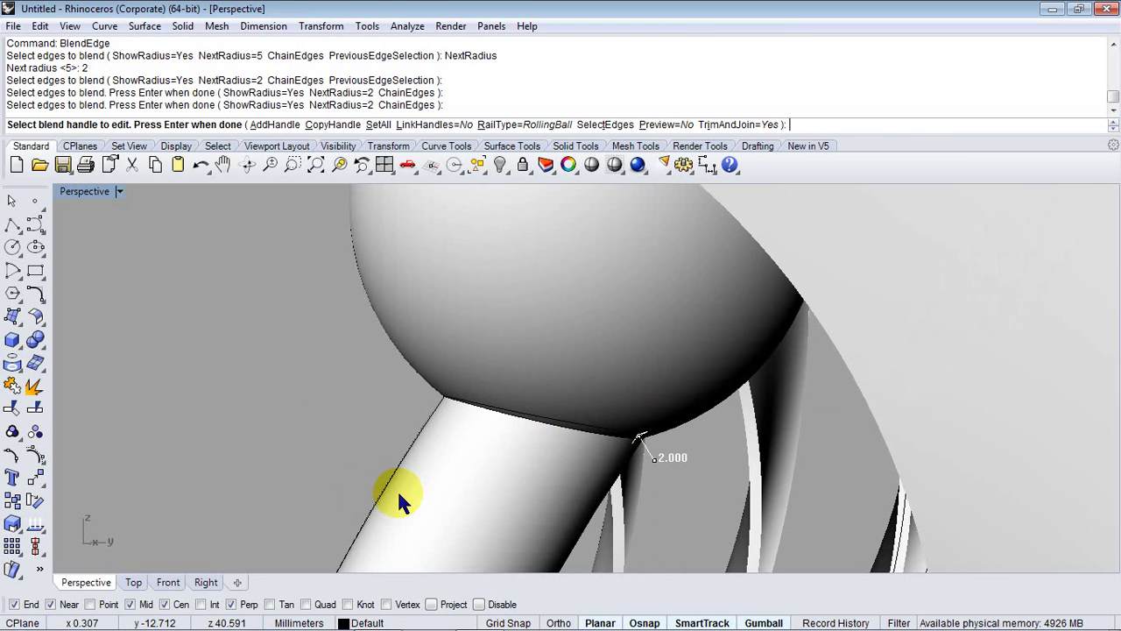
right_click(397, 489)
Step: Inspect the whole model in Shaded display mode and return the Perspective view to Rendered
right_click_drag(397, 489, 670, 455)
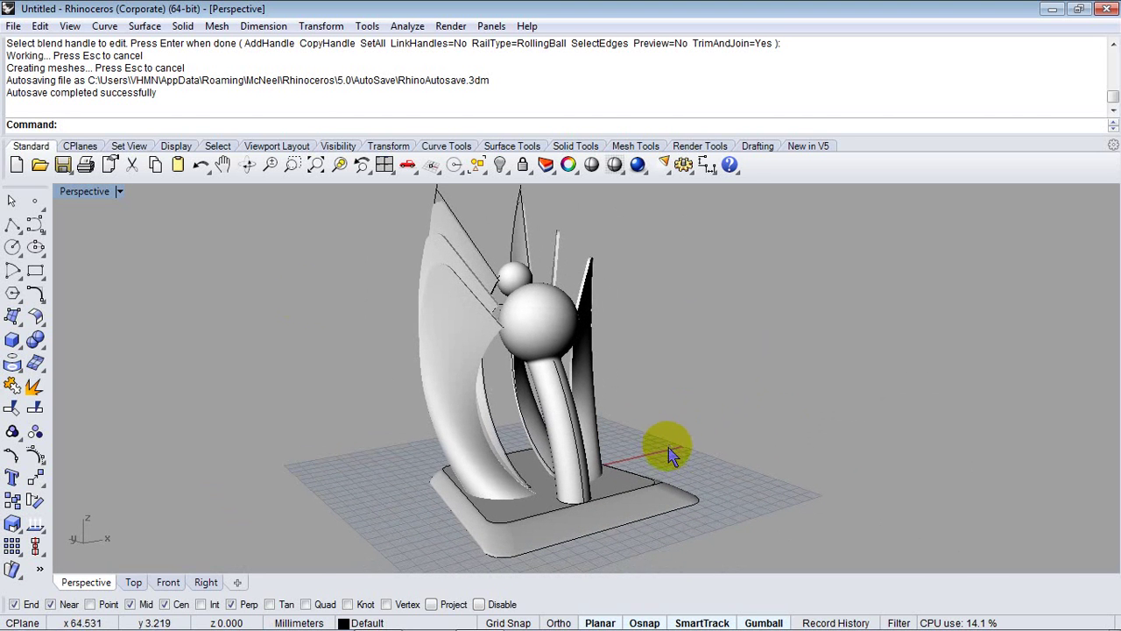
left_click(119, 192)
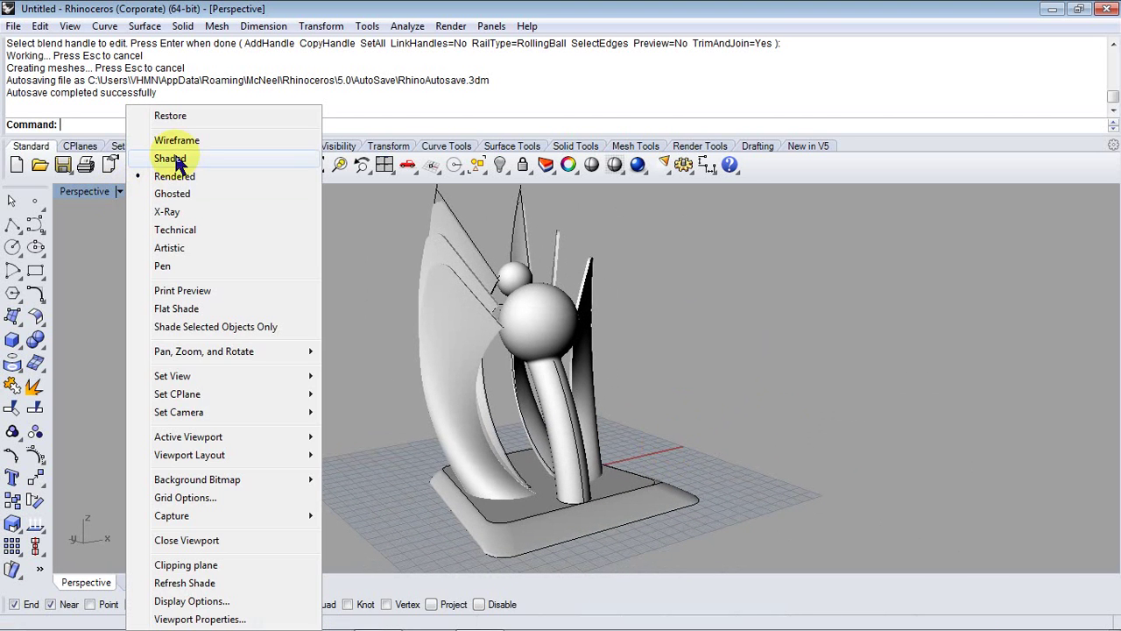
left_click(173, 158)
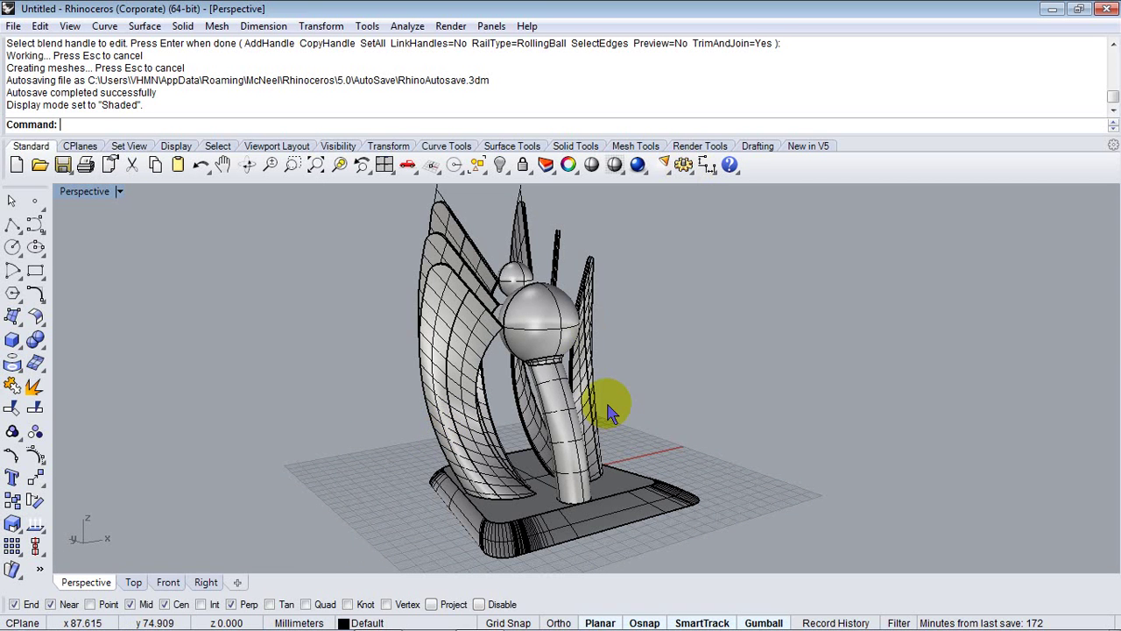
right_click_drag(563, 418, 565, 517)
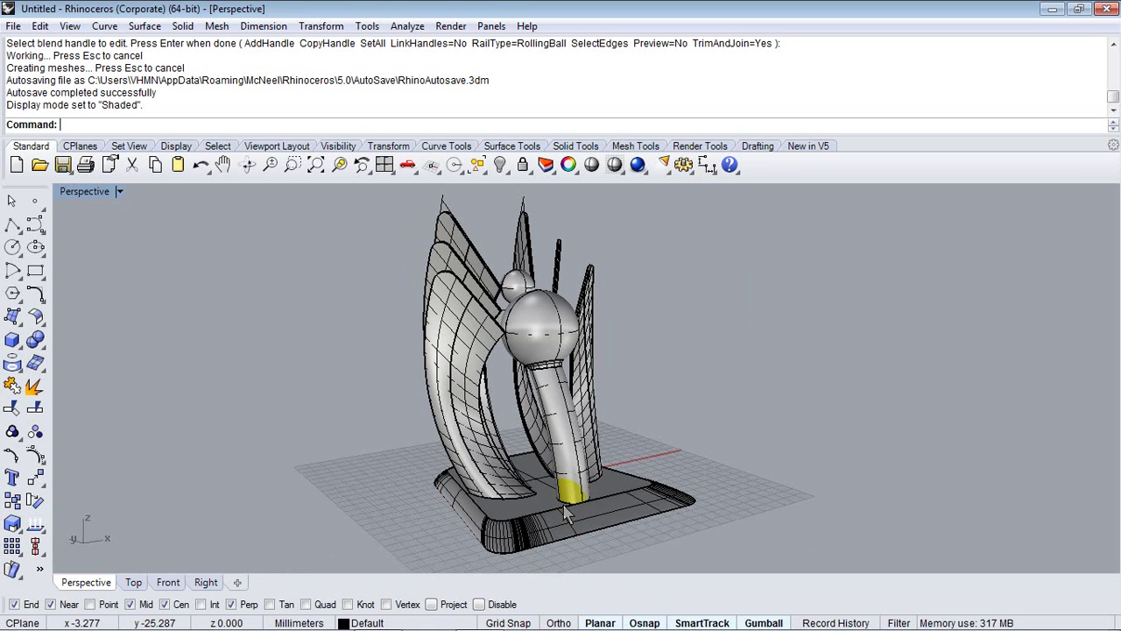
left_click(120, 194)
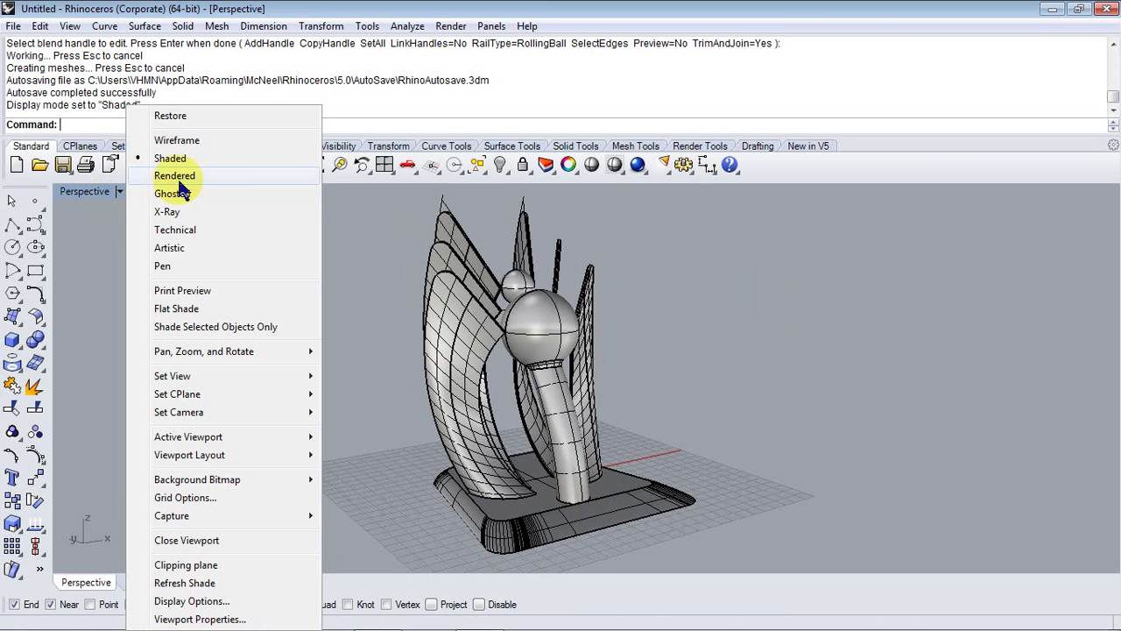
left_click(179, 176)
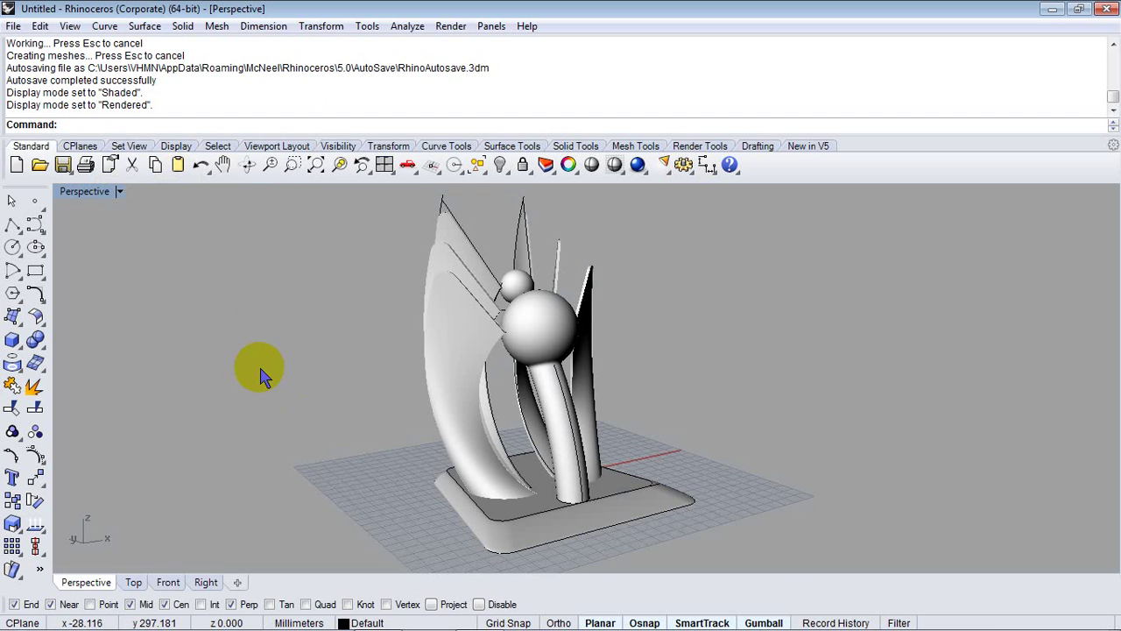